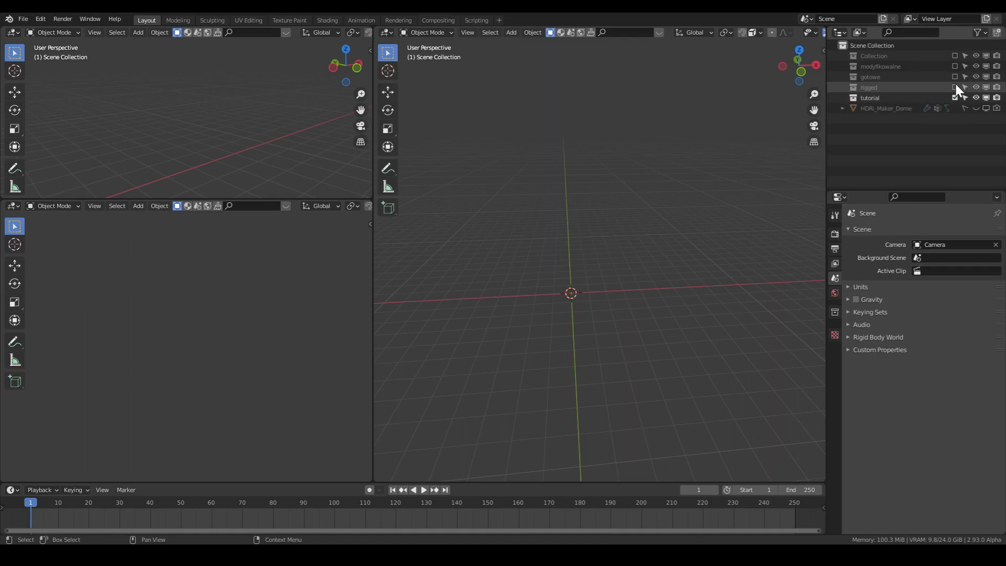
- Show the rigged collection to examine the finished wing model, and hide the collection again
{"action": "left_click", "coordinate": [955, 87]}
{"action": "middle_click_drag", "start_coordinate": [698, 273], "coordinate": [786, 197]}
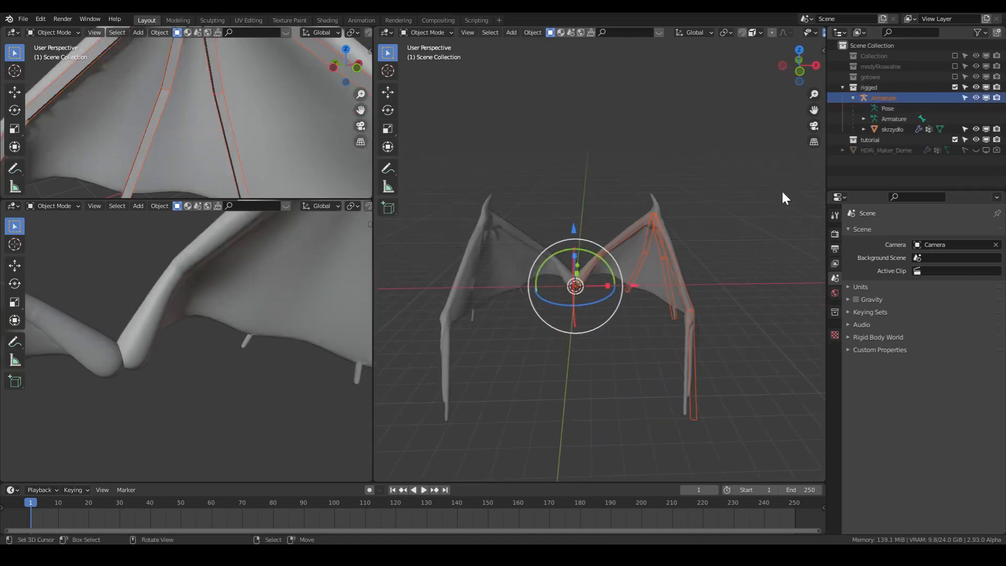
{"action": "left_click", "coordinate": [955, 87]}
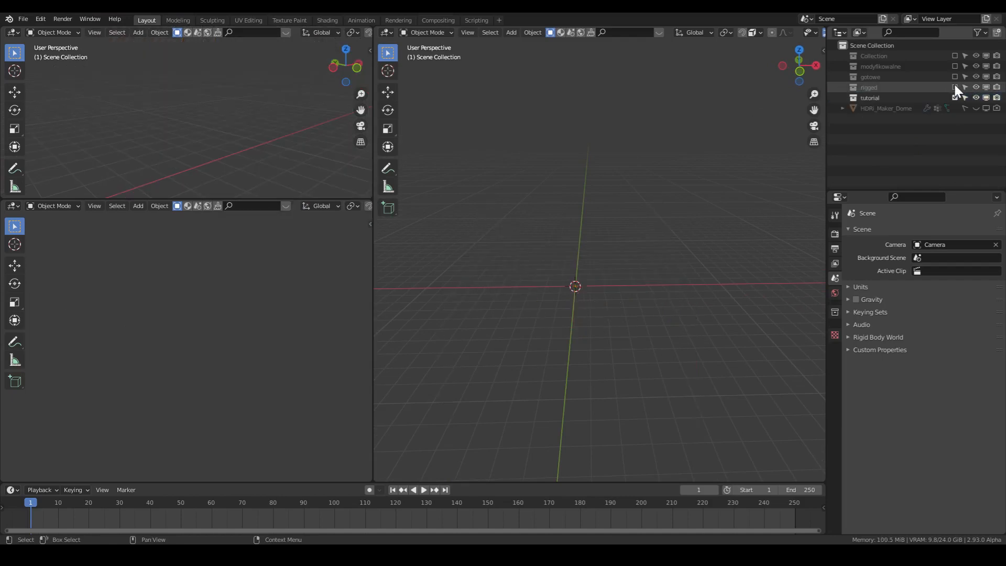
- Make the tutorial collection active and add a plane mesh to it
{"action": "left_click", "coordinate": [907, 98]}
{"action": "key", "text": "shift+a"}
{"action": "mouse_move", "coordinate": [535, 191]}
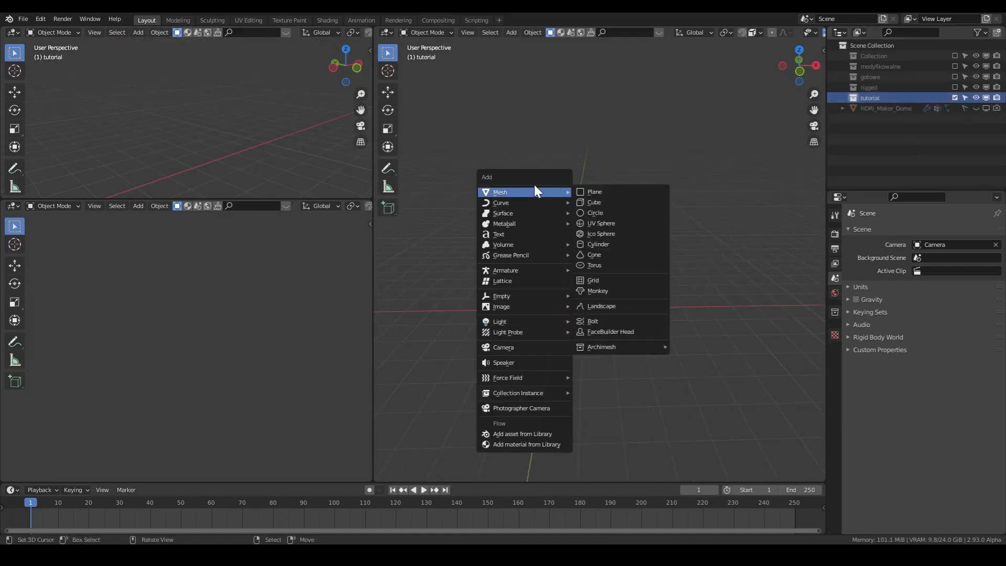
{"action": "left_click", "coordinate": [594, 195]}
{"action": "scroll", "coordinate": [615, 283], "scroll_direction": "up", "scroll_amount": 4}
{"action": "middle_click_drag", "start_coordinate": [613, 332], "coordinate": [644, 278], "text": "shift"}
{"action": "scroll", "coordinate": [622, 290], "scroll_direction": "up", "scroll_amount": 3}
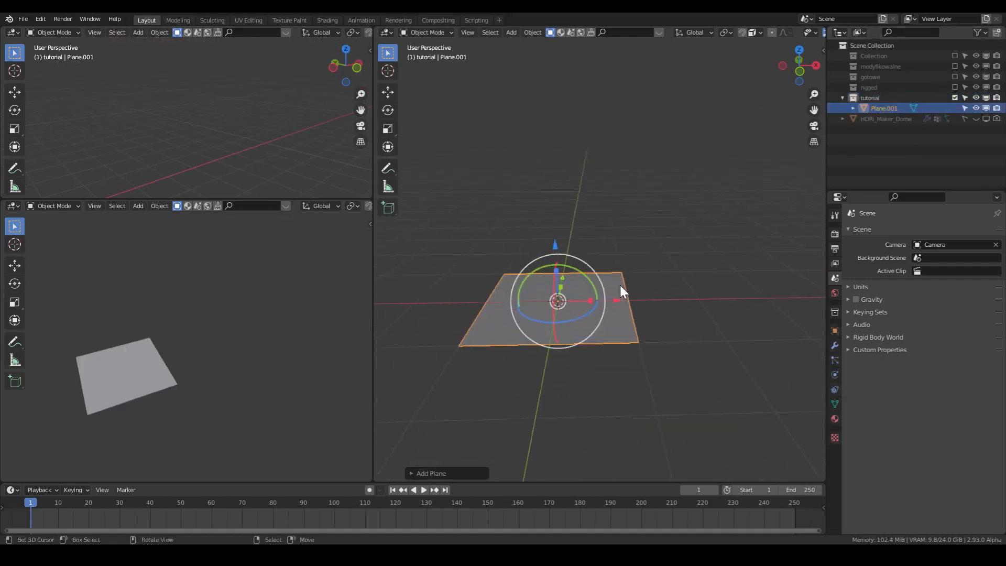
- Delete three of the plane's corner vertices in Edit Mode, keeping only the far corner on the negative X side
{"action": "key", "text": "Tab"}
{"action": "right_click", "coordinate": [443, 369]}
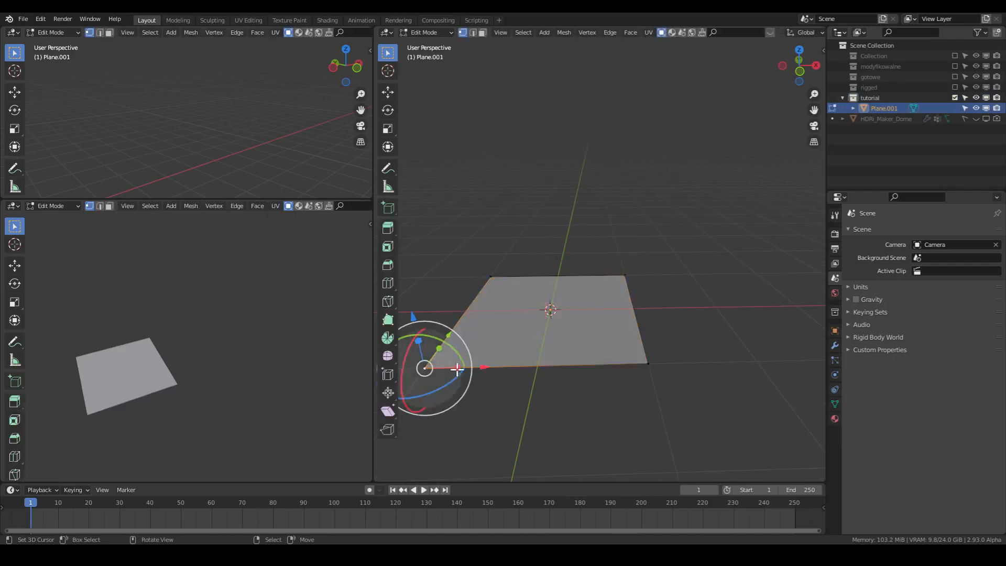
{"action": "right_click", "coordinate": [650, 354], "text": "shift"}
{"action": "right_click", "coordinate": [628, 270], "text": "shift"}
{"action": "key", "text": "x"}
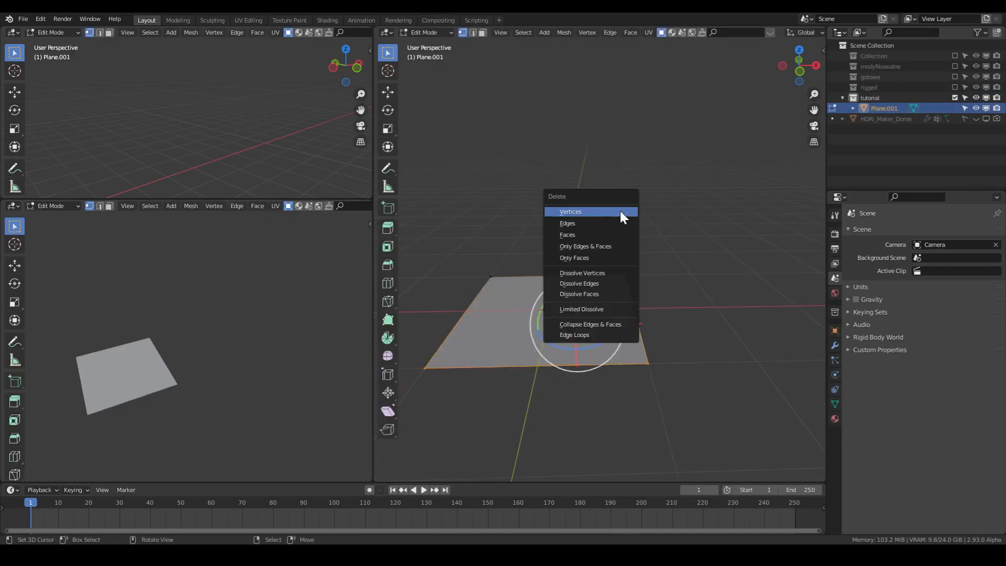
{"action": "left_click", "coordinate": [619, 211]}
- Snap the remaining vertex to the 3D cursor at the world origin
{"action": "right_click", "coordinate": [491, 277]}
{"action": "key", "text": "shift+s"}
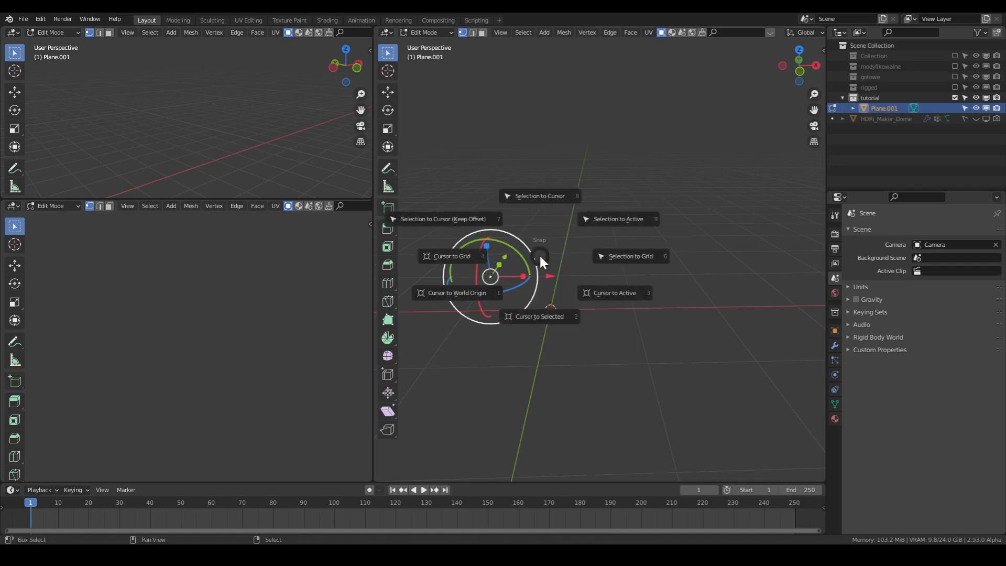
{"action": "left_click", "coordinate": [515, 155]}
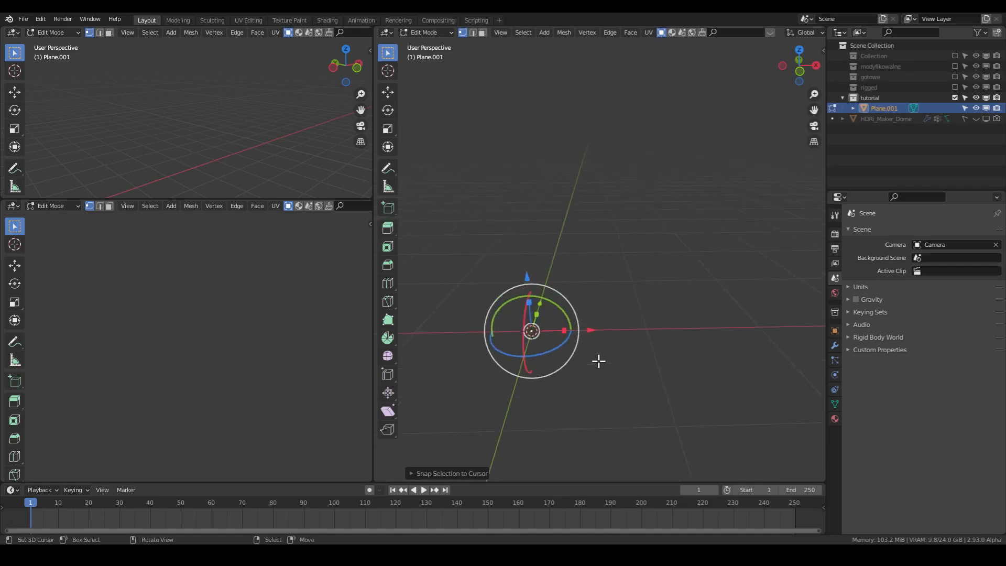
- In front view, extrude the vertex upward into two arm segments of about 1.1 m and 0.7 m, plus a short claw tip
{"action": "scroll", "coordinate": [598, 361], "scroll_direction": "down", "scroll_amount": 3}
{"action": "key", "text": "KP_1"}
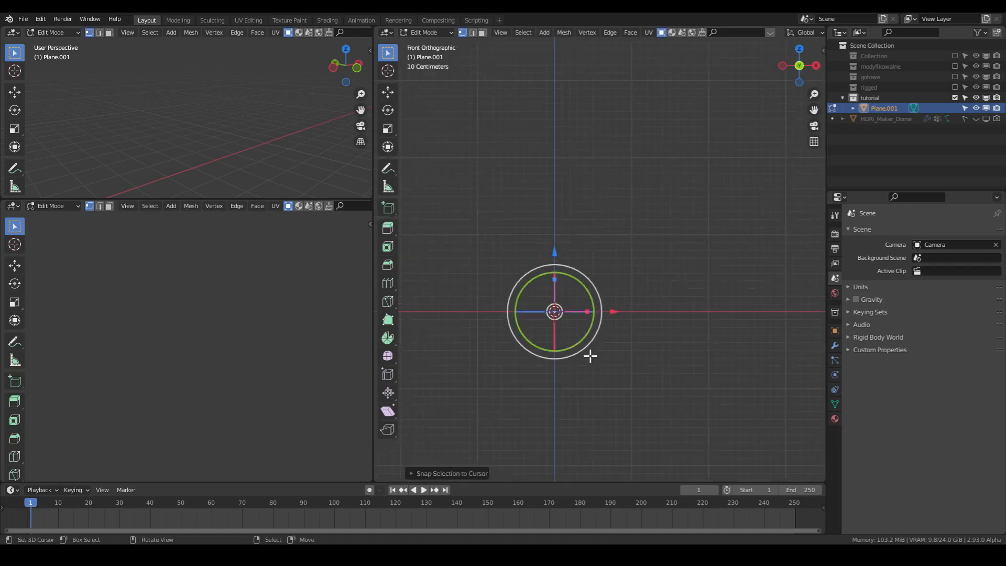
{"action": "key", "text": "e"}
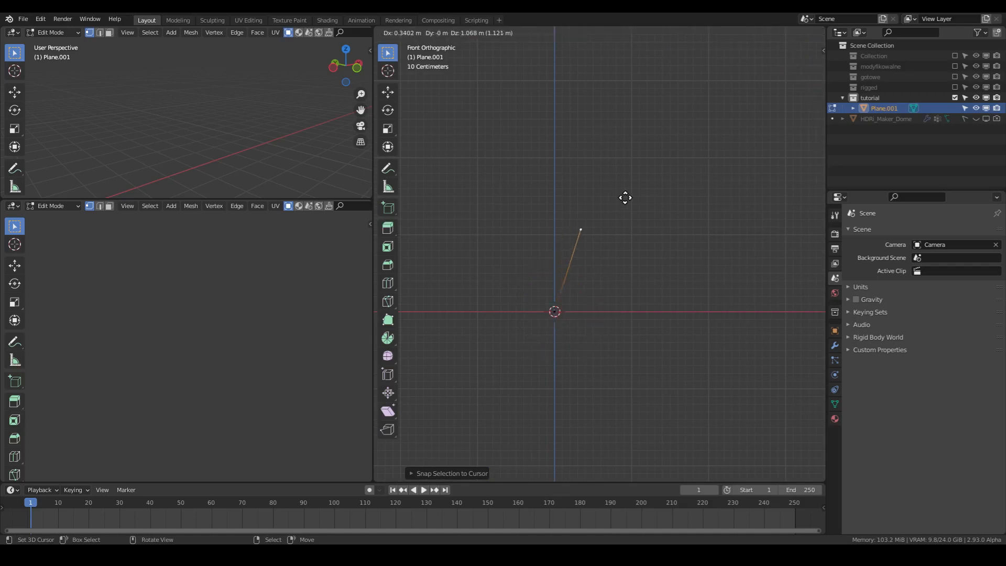
{"action": "left_click", "coordinate": [627, 199]}
{"action": "key", "text": "e"}
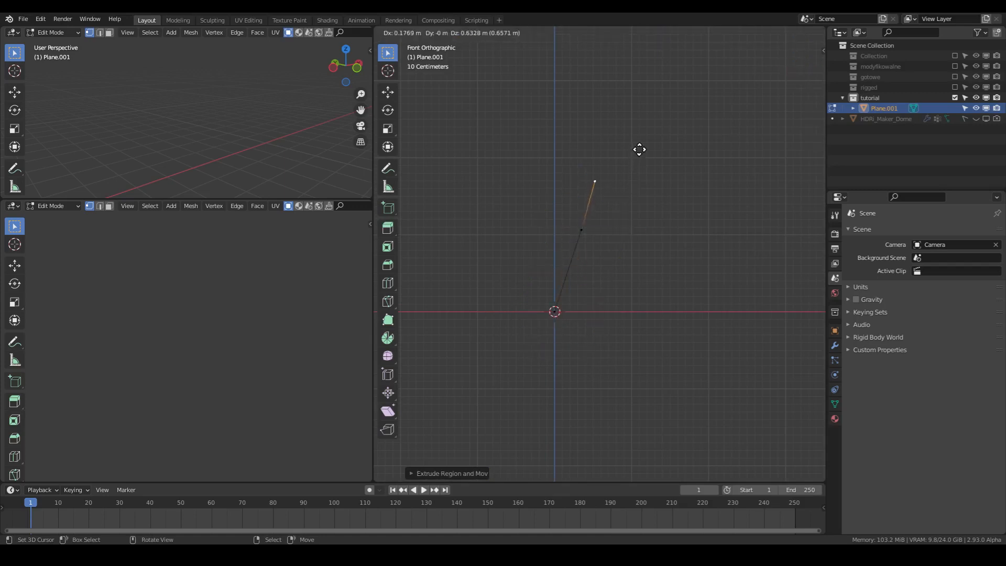
{"action": "left_click", "coordinate": [639, 148]}
{"action": "key", "text": "e"}
{"action": "left_click", "coordinate": [633, 126]}
- From the joint below the claw tip, extrude three segments arching outward and down to form the wing's outer finger
{"action": "right_click", "coordinate": [599, 183]}
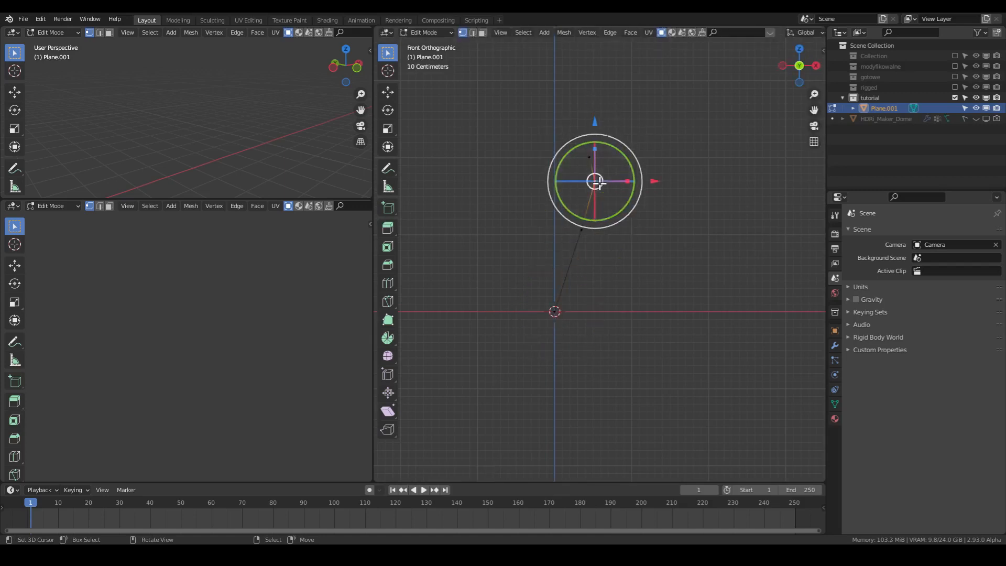
{"action": "key", "text": "e"}
{"action": "left_click", "coordinate": [685, 131]}
{"action": "key", "text": "e"}
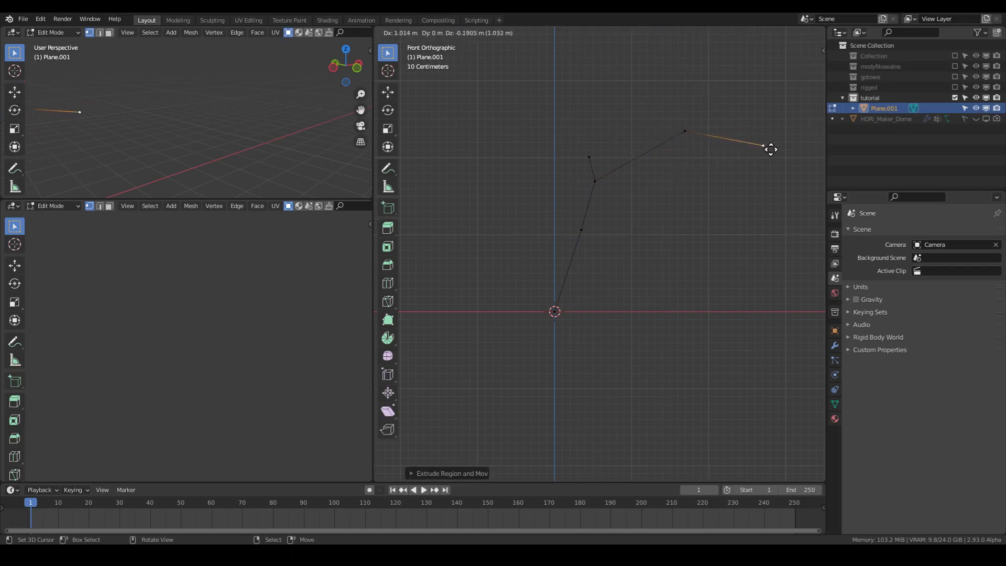
{"action": "left_click", "coordinate": [771, 149]}
{"action": "middle_click_drag", "start_coordinate": [748, 218], "coordinate": [634, 218], "text": "shift"}
{"action": "key", "text": "e"}
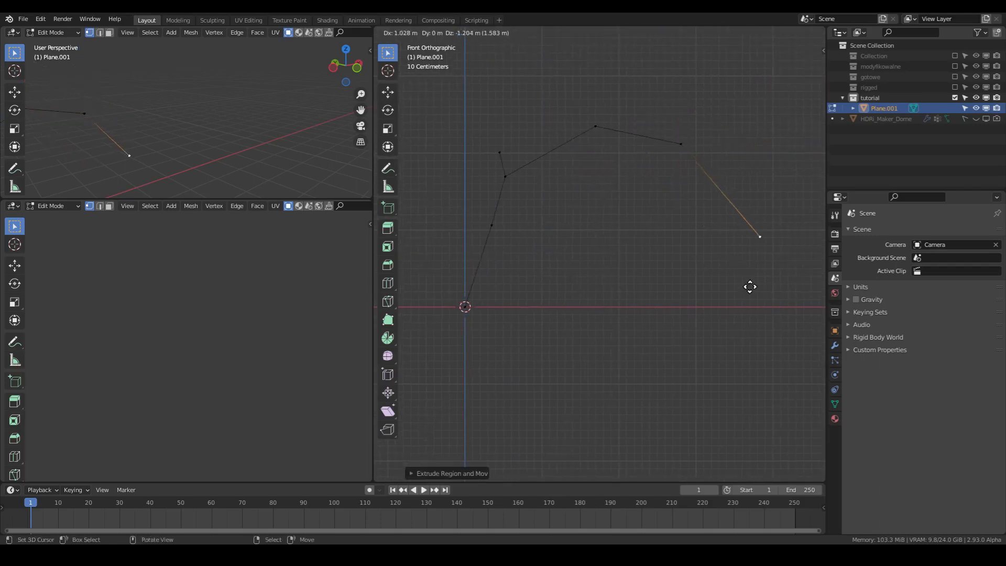
{"action": "left_click", "coordinate": [776, 321]}
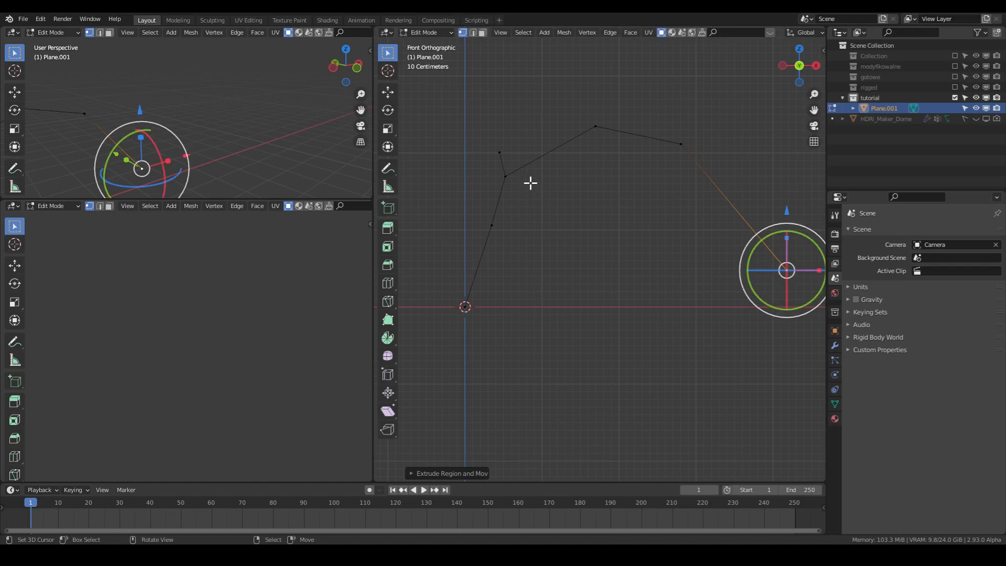
- Cut the edge between the claw joint and the arch's peak at its midpoint and select the new vertex
{"action": "key", "text": "ctrl+r"}
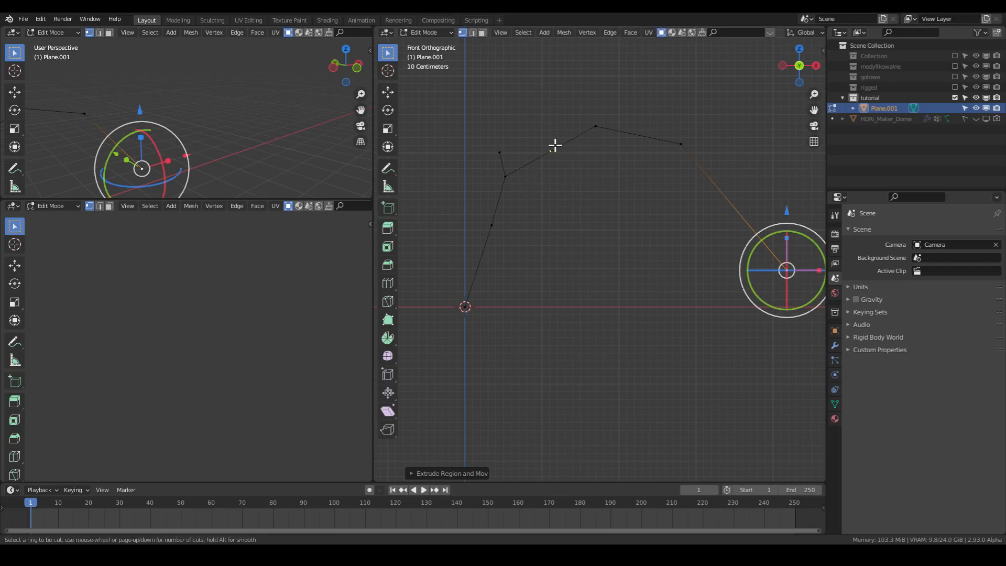
{"action": "left_click", "coordinate": [555, 145]}
{"action": "right_click", "coordinate": [556, 145]}
{"action": "right_click", "coordinate": [553, 152]}
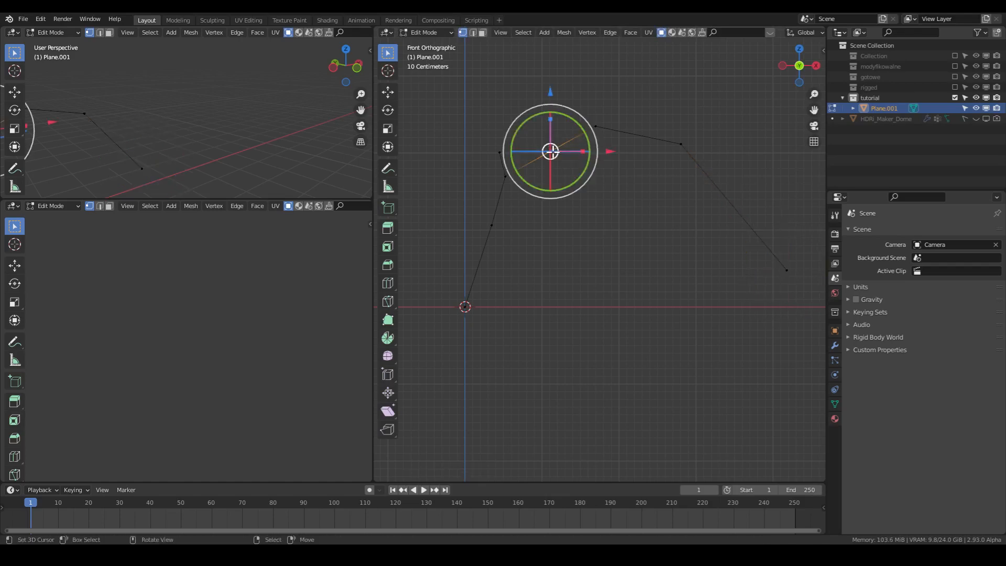
- Extrude three segments outward and down from the midpoint vertex to form the middle finger of the wing
{"action": "key", "text": "e"}
{"action": "left_click", "coordinate": [616, 179]}
{"action": "key", "text": "e"}
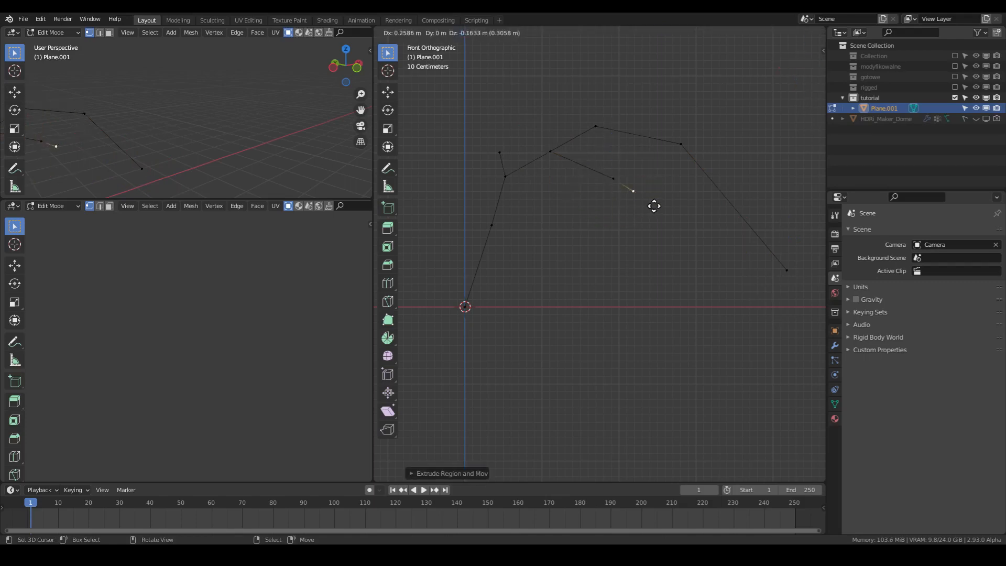
{"action": "left_click", "coordinate": [674, 247]}
{"action": "key", "text": "e"}
{"action": "left_click", "coordinate": [695, 285]}
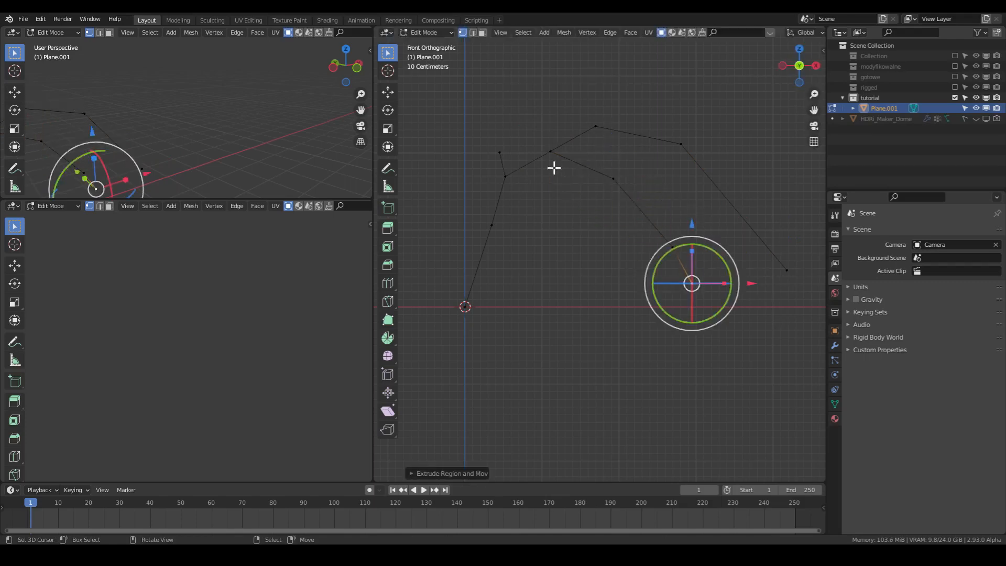
- From the same branching vertex, extrude three segments downward to form the inner finger, with its tip bent toward the origin
{"action": "left_click", "coordinate": [546, 157]}
{"action": "key", "text": "e"}
{"action": "left_click", "coordinate": [554, 203]}
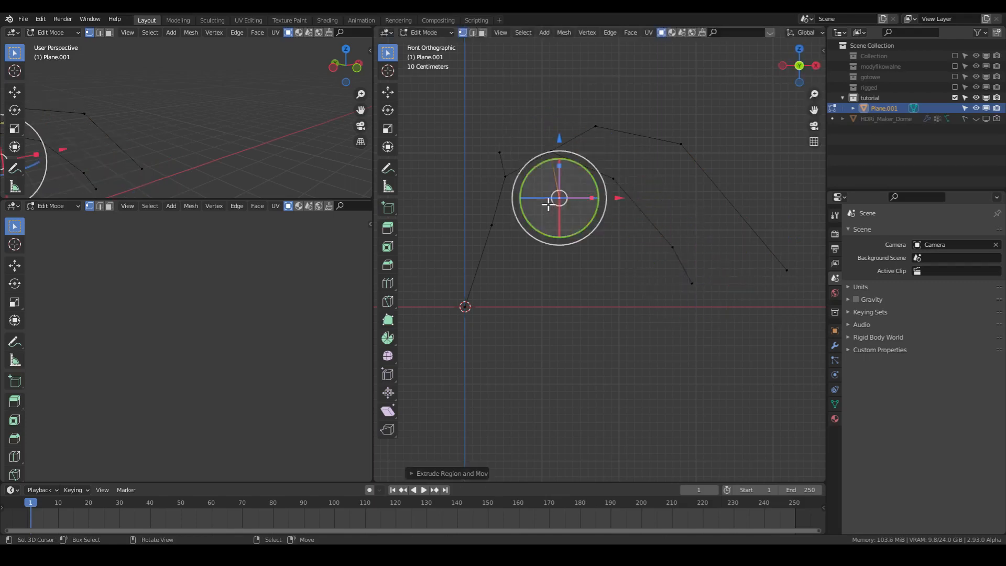
{"action": "key", "text": "e"}
{"action": "left_click", "coordinate": [551, 255]}
{"action": "key", "text": "e"}
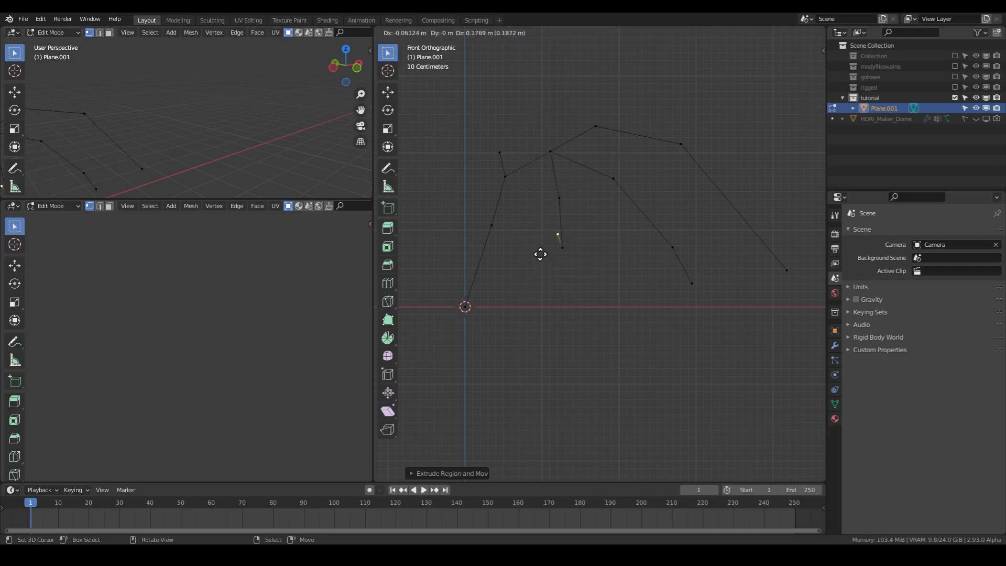
{"action": "left_click", "coordinate": [517, 307]}
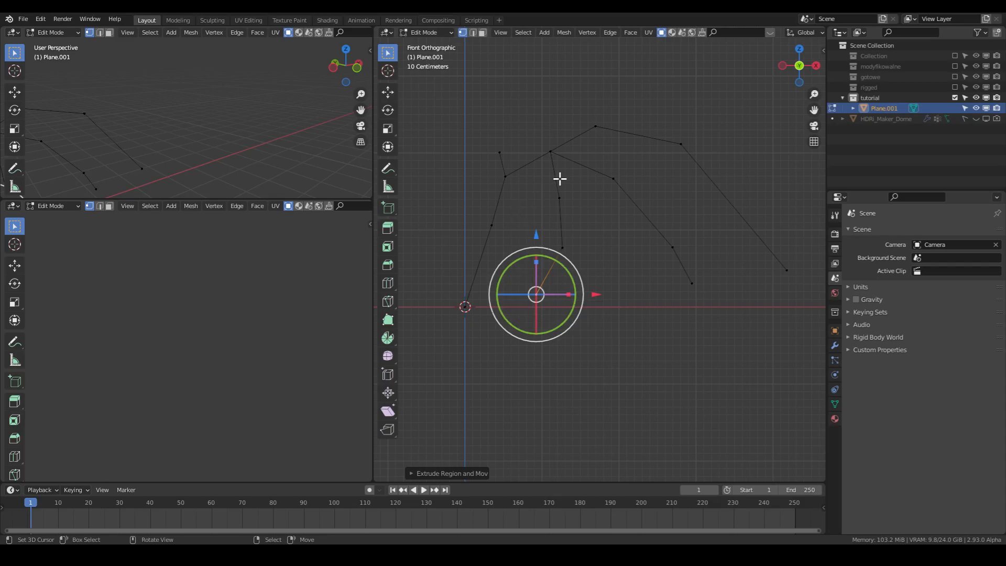
- Move the vertex where the wing fingers branch slightly upward and toward the claw side
{"action": "key", "text": "Tab"}
{"action": "middle_click_drag", "start_coordinate": [573, 191], "coordinate": [615, 274]}
{"action": "key", "text": "Tab"}
{"action": "left_click", "coordinate": [546, 147]}
{"action": "key", "text": "g"}
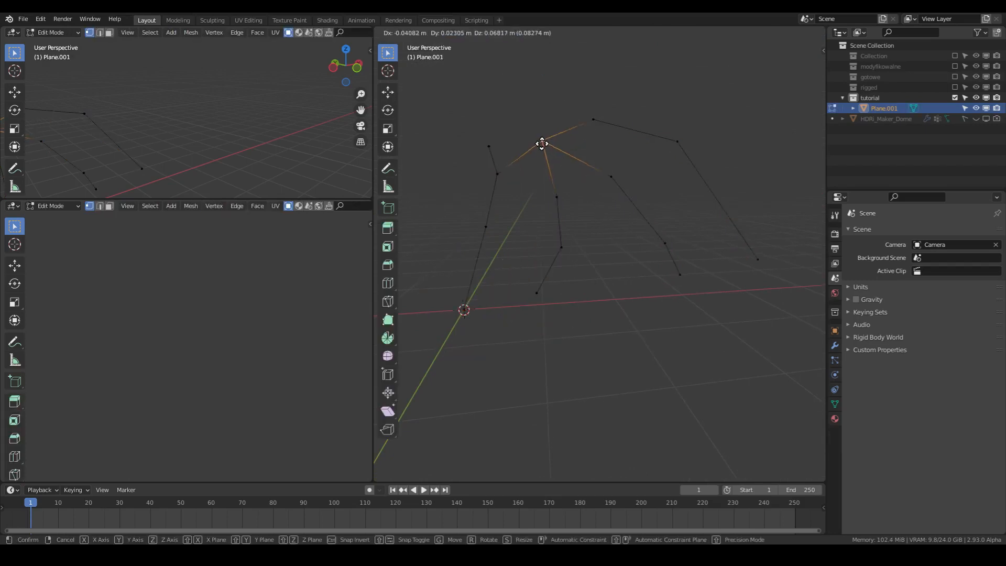
{"action": "left_click", "coordinate": [538, 138]}
- Return to Object Mode and add a Skin modifier to the wing skeleton
{"action": "middle_click_drag", "start_coordinate": [540, 134], "coordinate": [645, 233]}
{"action": "key", "text": "Tab"}
{"action": "left_click", "coordinate": [837, 343]}
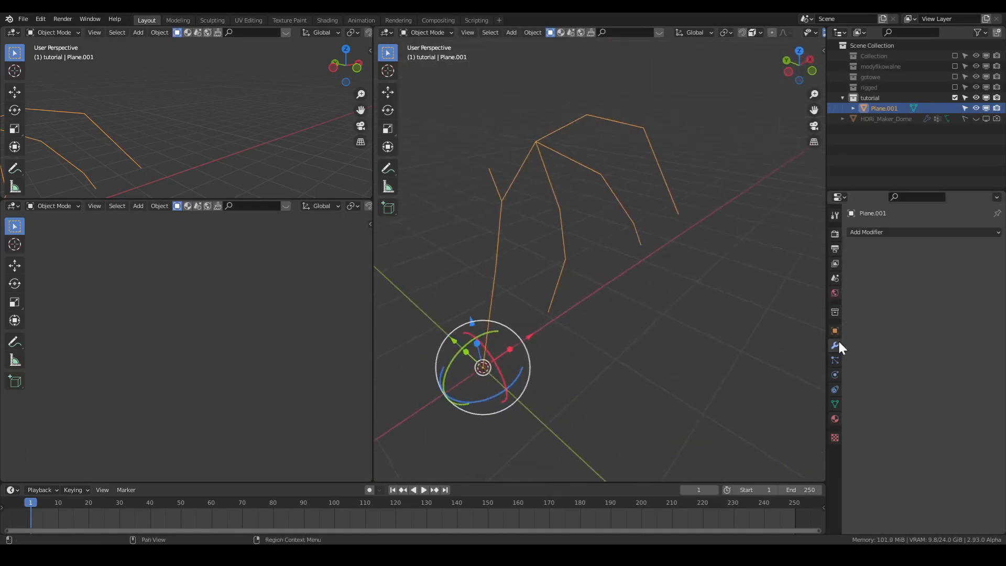
{"action": "left_click", "coordinate": [859, 231]}
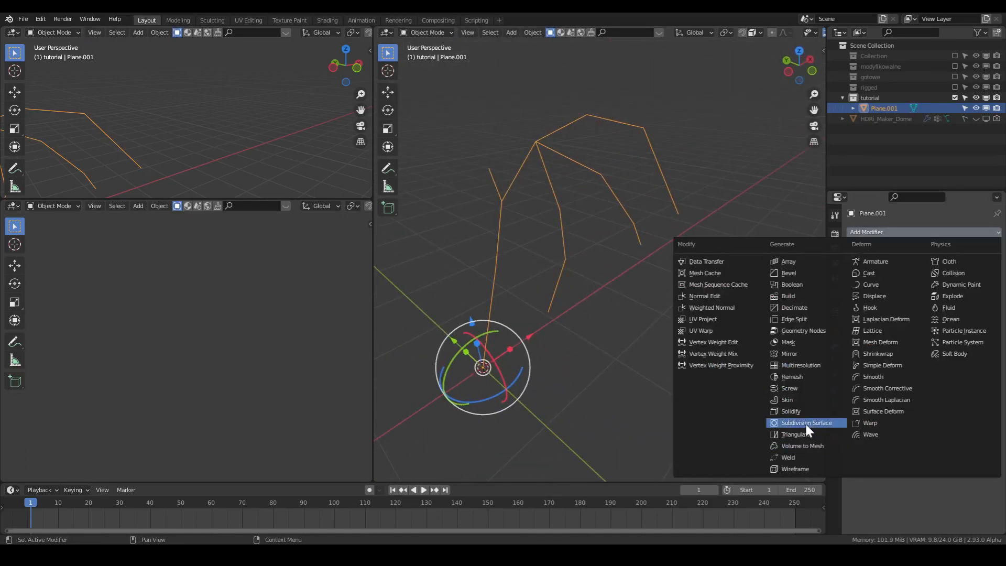
{"action": "left_click", "coordinate": [790, 399]}
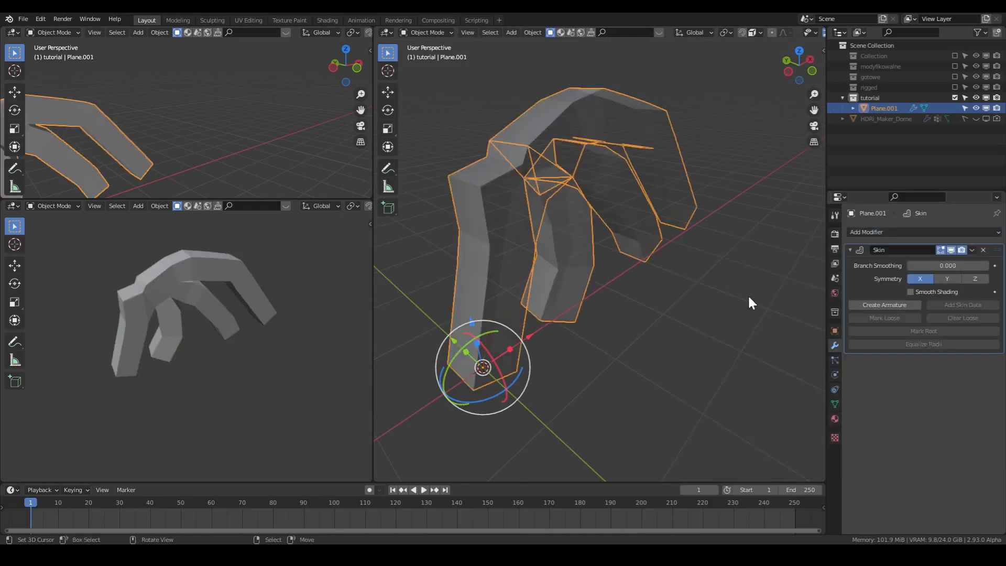
- Collapse the Skin settings and add a Subdivision Surface modifier with viewport and render levels set to 3
{"action": "middle_click_drag", "start_coordinate": [665, 228], "coordinate": [606, 206]}
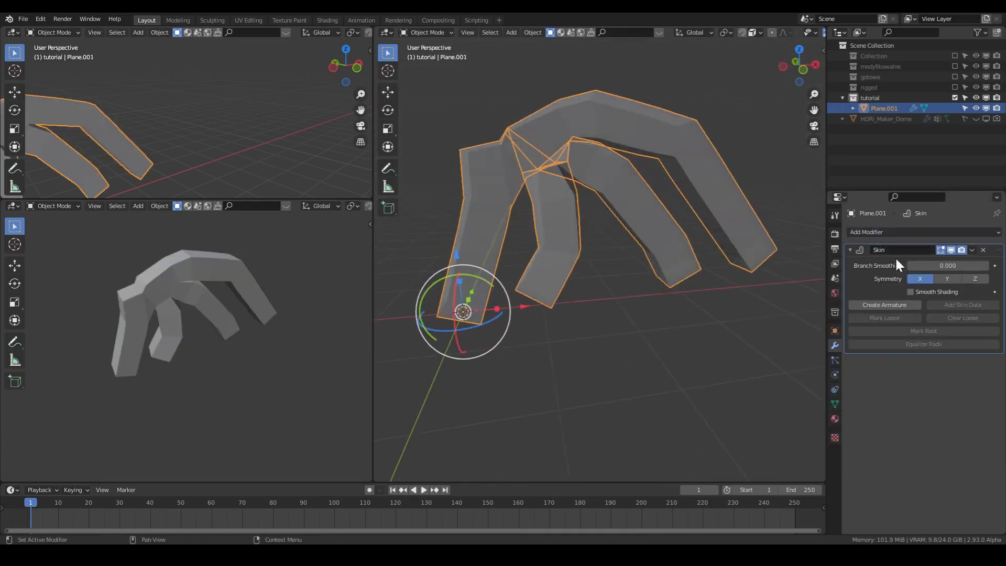
{"action": "left_click", "coordinate": [856, 247]}
{"action": "left_click", "coordinate": [867, 234]}
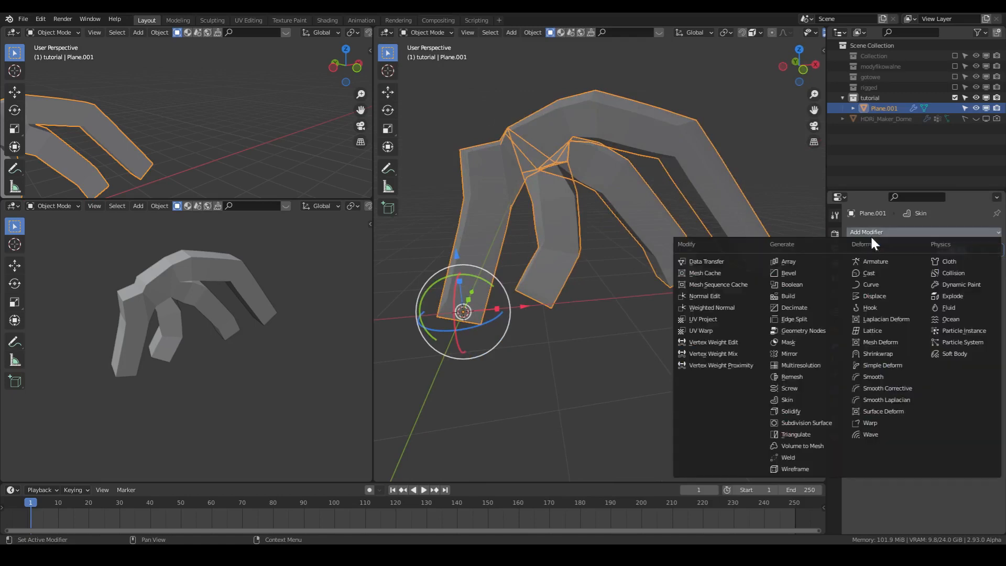
{"action": "left_click", "coordinate": [823, 421]}
{"action": "left_click", "coordinate": [986, 294]}
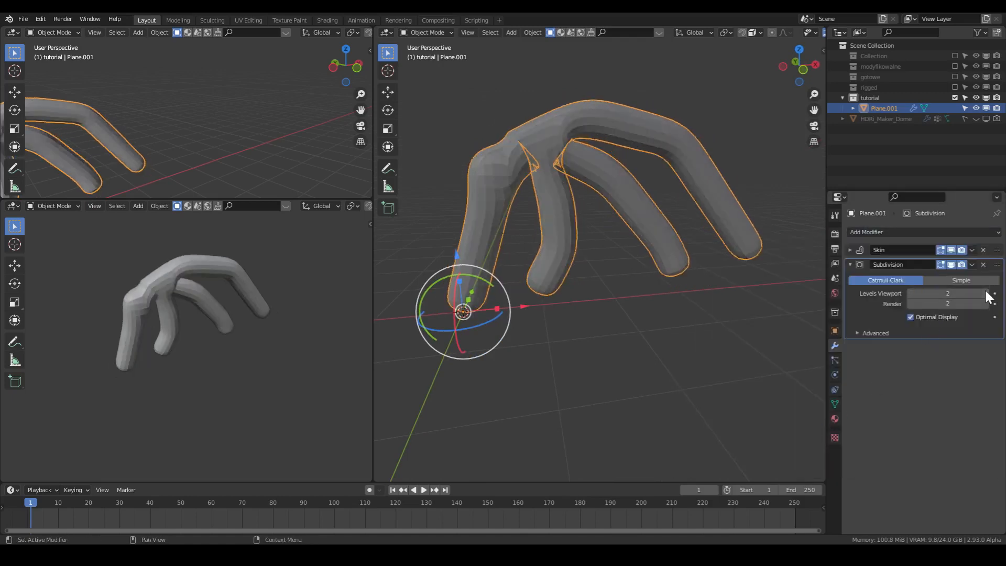
{"action": "left_click", "coordinate": [986, 293]}
{"action": "left_click", "coordinate": [986, 304]}
- Add a second Subdivision Surface modifier and place it above Skin at the start of the modifier stack
{"action": "left_click", "coordinate": [877, 232]}
{"action": "left_click", "coordinate": [837, 424]}
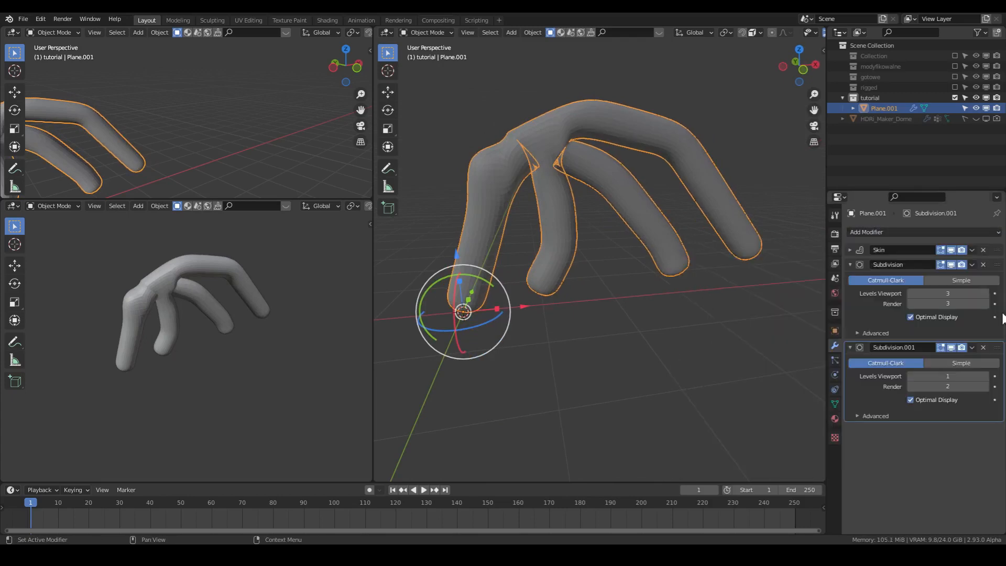
{"action": "left_click_drag", "start_coordinate": [998, 348], "coordinate": [997, 250]}
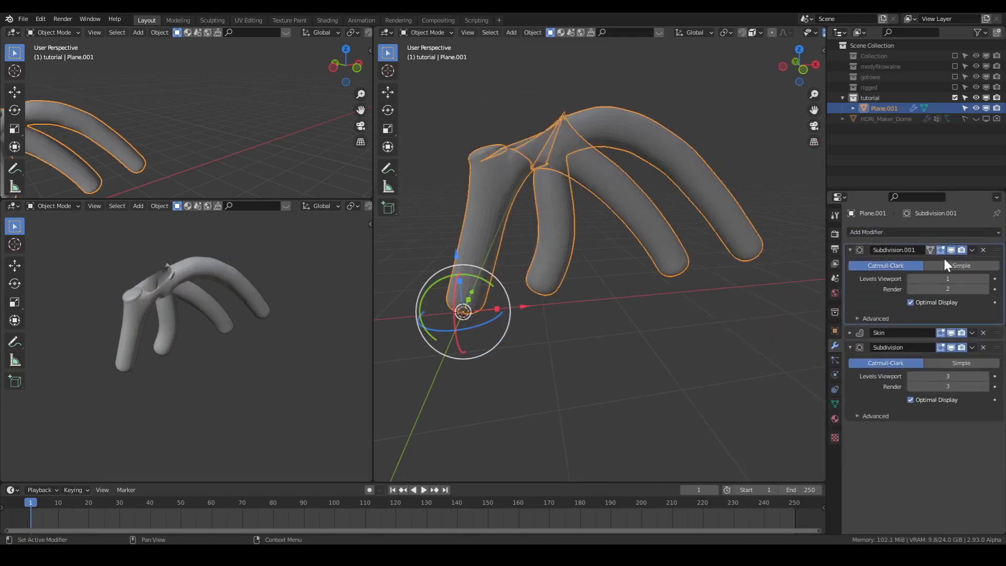
- Select all skeleton vertices in Edit Mode and shrink their skin radius to about 0.24 of its size with Skin Resize
{"action": "key", "text": "Tab"}
{"action": "left_click", "coordinate": [536, 135]}
{"action": "left_click", "coordinate": [487, 146]}
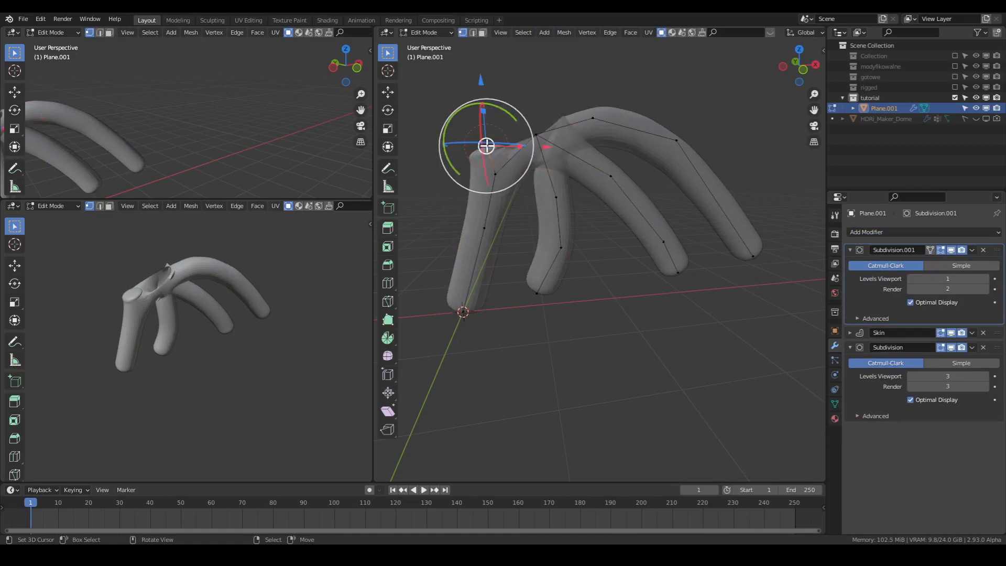
{"action": "key", "text": "a"}
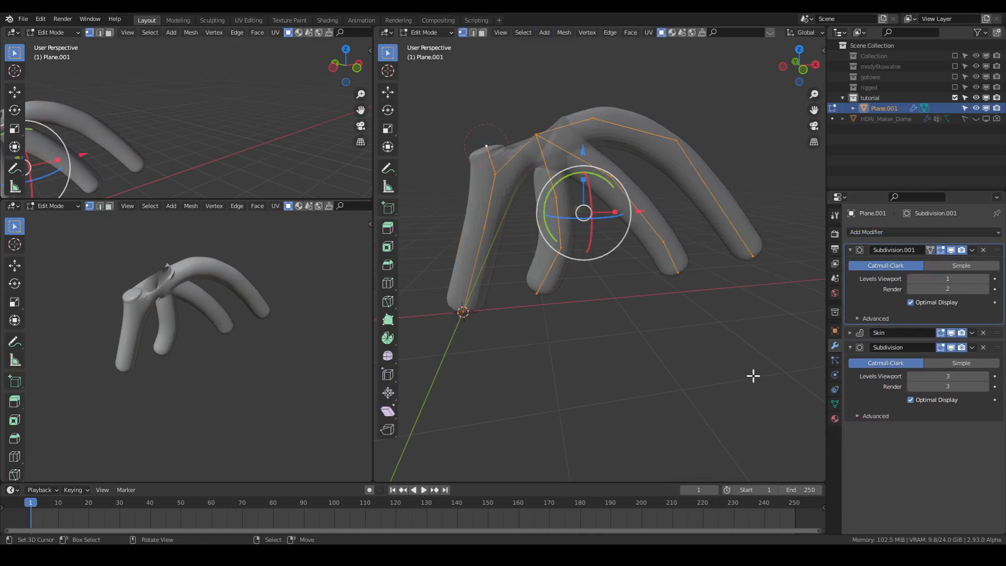
{"action": "key", "text": "ctrl+a"}
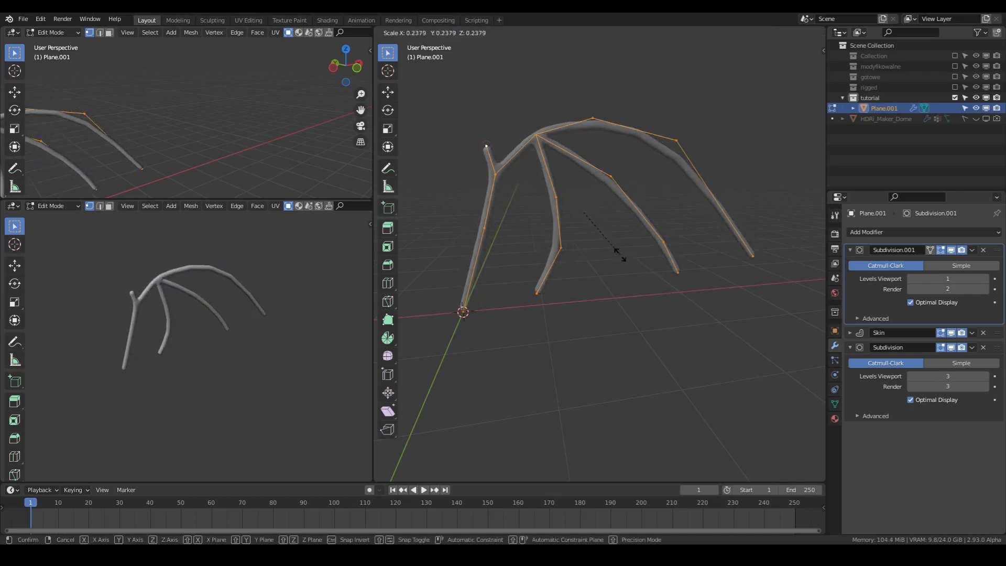
{"action": "left_click", "coordinate": [619, 255]}
{"action": "middle_click_drag", "start_coordinate": [621, 252], "coordinate": [588, 242]}
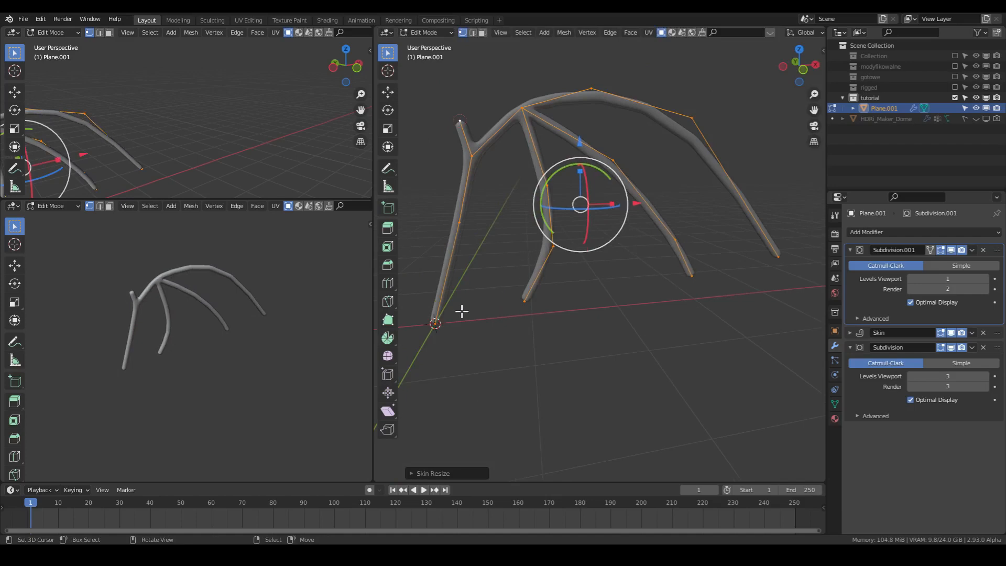
- Enlarge the skin radius at the arm's base vertex and its middle vertex with Skin Resize
{"action": "left_click", "coordinate": [428, 325]}
{"action": "key", "text": "ctrl+a"}
{"action": "left_click", "coordinate": [470, 201]}
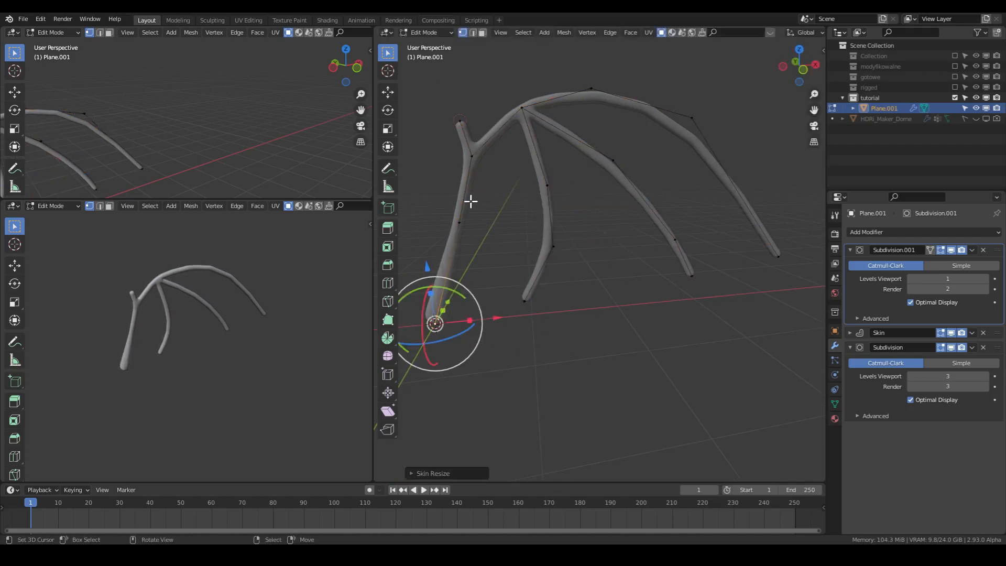
{"action": "left_click", "coordinate": [460, 222]}
{"action": "key", "text": "ctrl+a"}
{"action": "left_click", "coordinate": [461, 128]}
- Shrink the skin radius at the thumb tip and at the three finger tips so the bones taper
{"action": "left_click", "coordinate": [460, 122]}
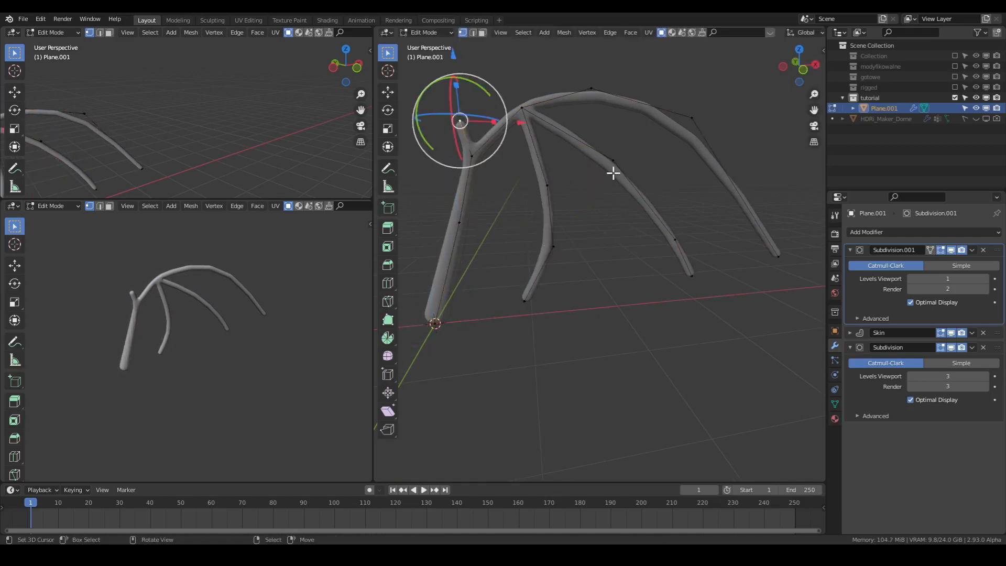
{"action": "key", "text": "ctrl+a"}
{"action": "left_click", "coordinate": [536, 137]}
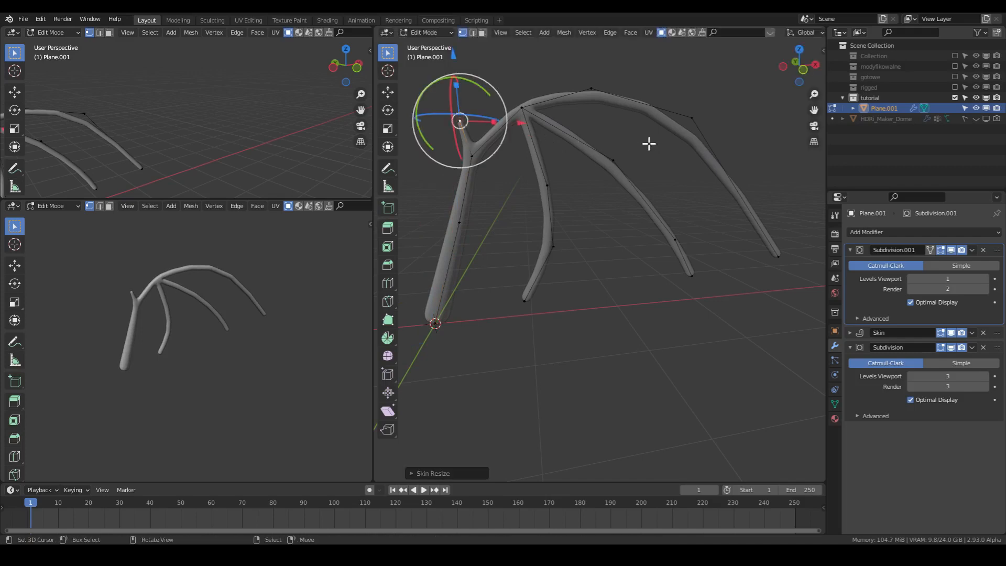
{"action": "left_click", "coordinate": [779, 256]}
{"action": "left_click", "coordinate": [692, 275], "text": "shift"}
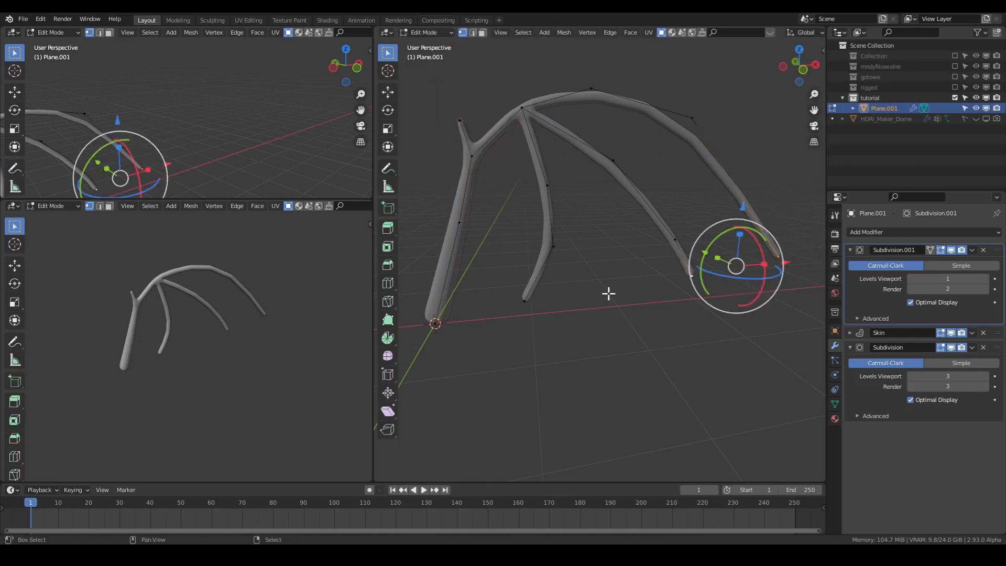
{"action": "left_click", "coordinate": [524, 301], "text": "shift"}
{"action": "key", "text": "ctrl+a"}
{"action": "left_click", "coordinate": [656, 235]}
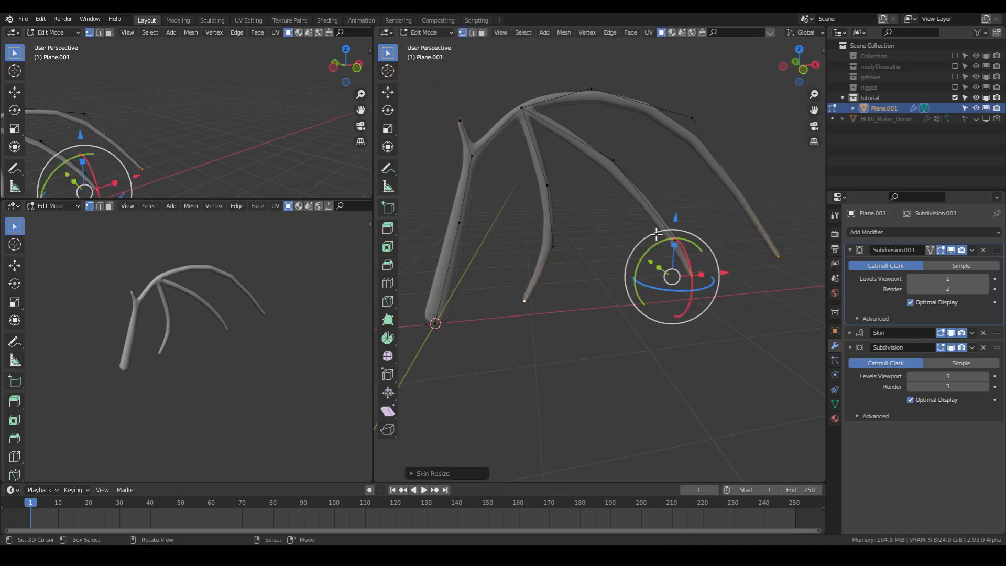
- Enlarge the skin radius at the two middle vertices of the outermost finger
{"action": "left_click", "coordinate": [590, 89]}
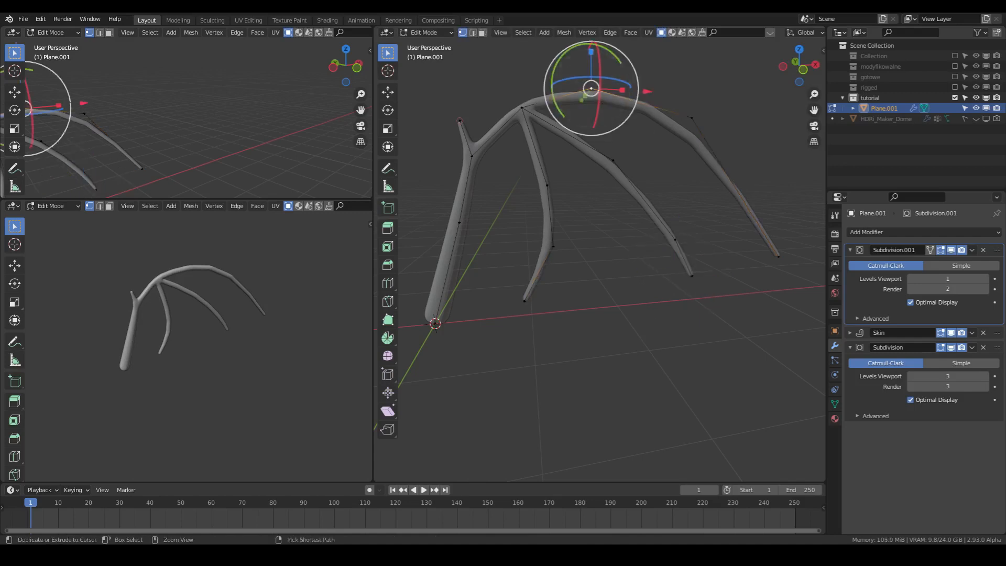
{"action": "key", "text": "ctrl+a"}
{"action": "left_click", "coordinate": [718, 195]}
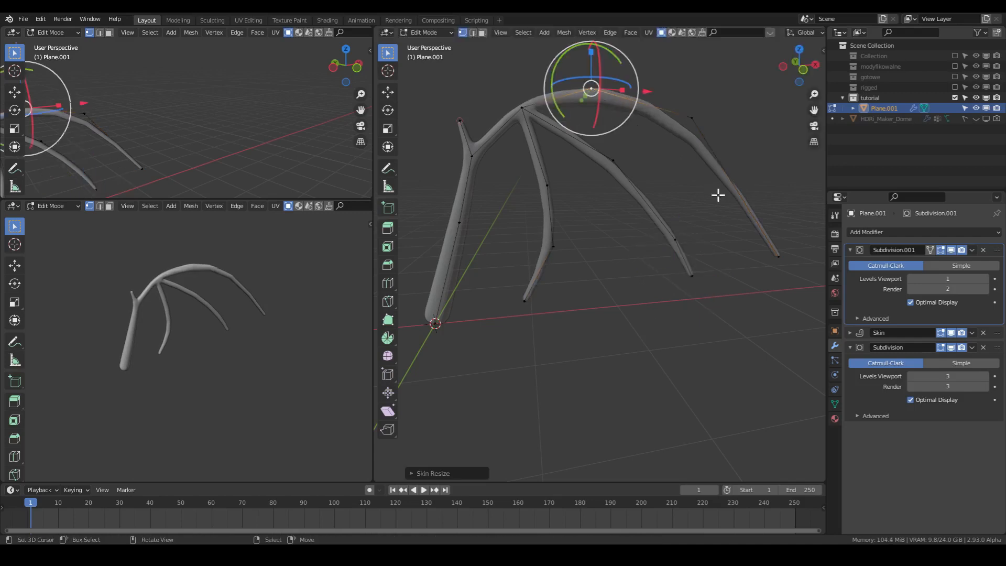
{"action": "left_click", "coordinate": [690, 120]}
{"action": "key", "text": "ctrl+a"}
{"action": "left_click", "coordinate": [731, 193]}
- Enlarge the skin radius at the upper vertices of the middle finger and the inner finger
{"action": "left_click", "coordinate": [614, 161]}
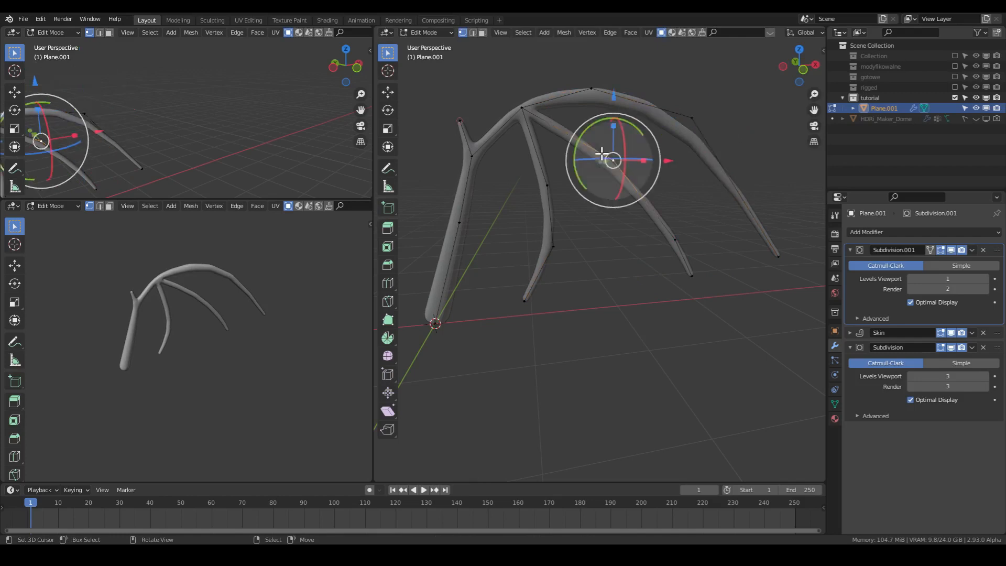
{"action": "key", "text": "ctrl+a"}
{"action": "left_click", "coordinate": [626, 167]}
{"action": "key", "text": "ctrl+a"}
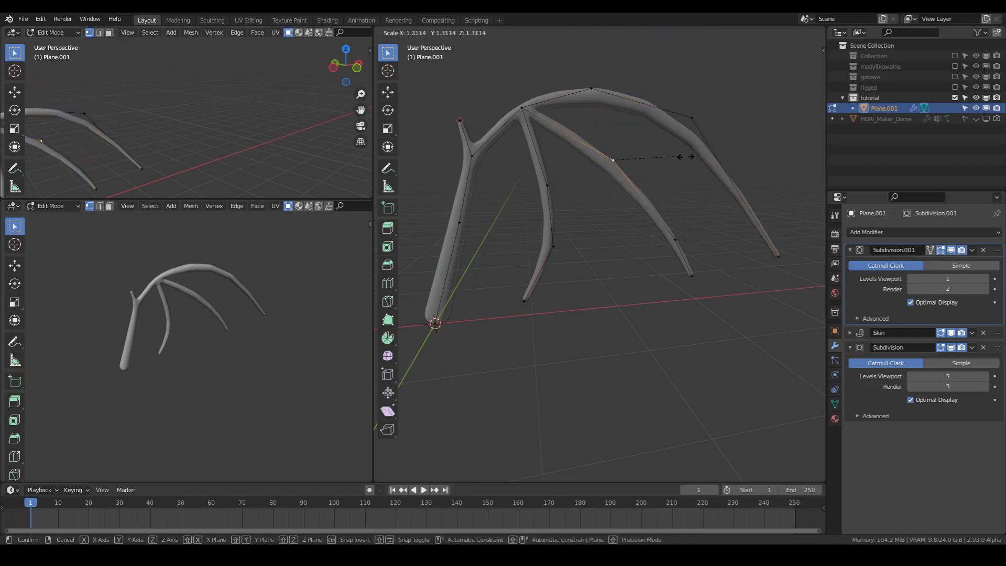
{"action": "left_click", "coordinate": [696, 162]}
{"action": "left_click", "coordinate": [546, 186]}
{"action": "key", "text": "ctrl+a"}
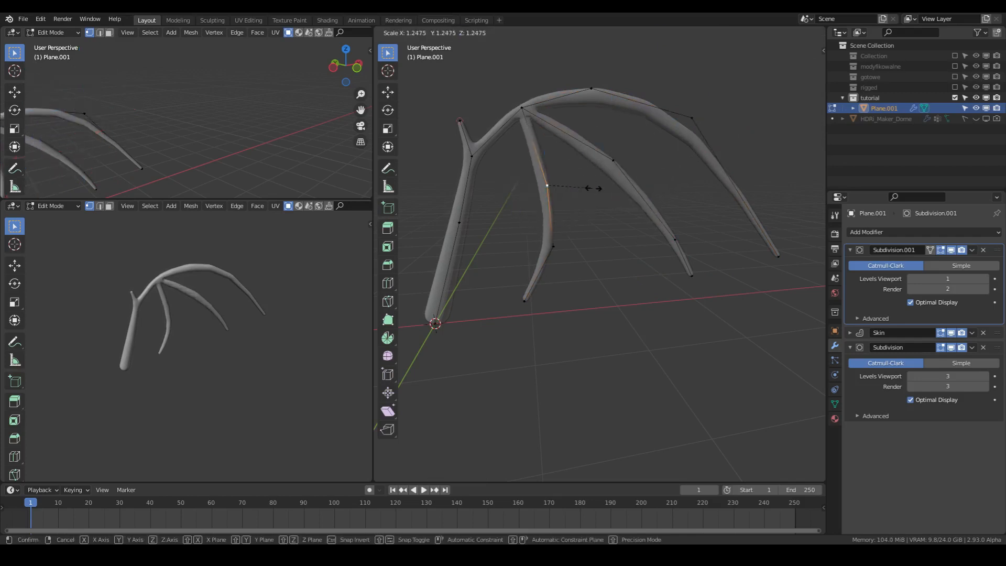
{"action": "left_click", "coordinate": [604, 193]}
- Enlarge the skin radius to about 1.10 times at the joint where the fingers branch
{"action": "left_click", "coordinate": [538, 111]}
{"action": "key", "text": "ctrl+a"}
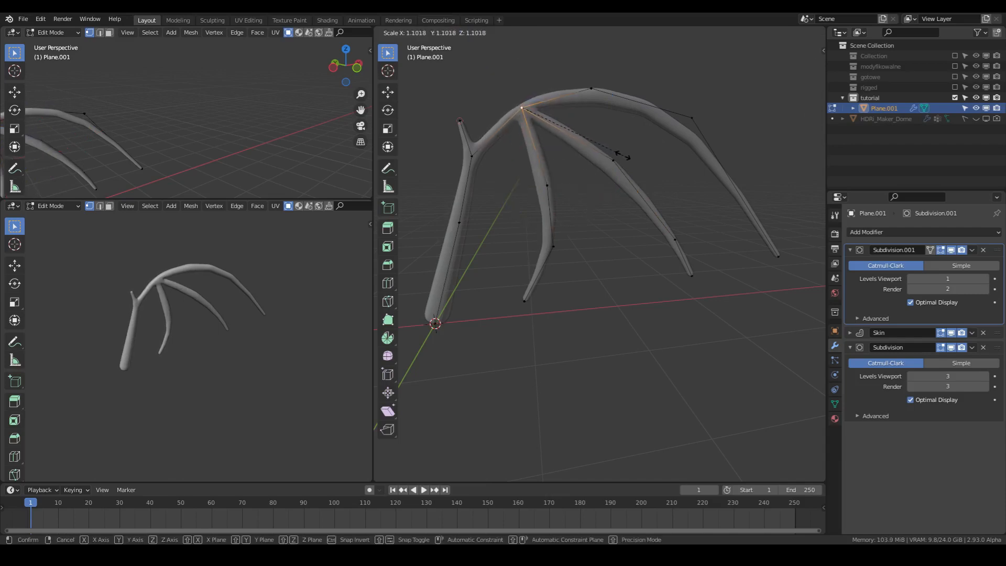
{"action": "left_click", "coordinate": [623, 156]}
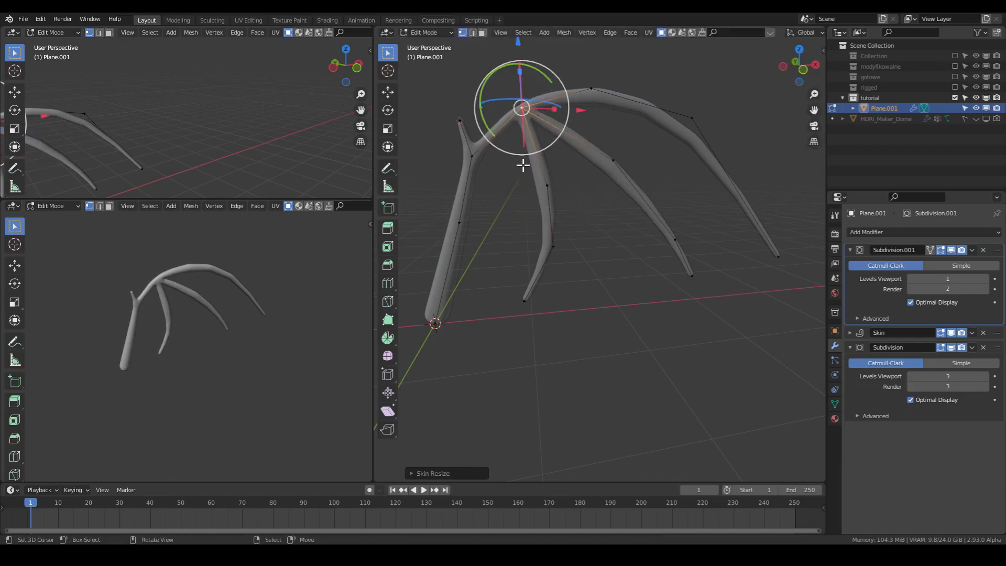
- Thin the inner finger by reducing the skin radius at its upper and lower bends and adjusting its tip
{"action": "left_click", "coordinate": [547, 185]}
{"action": "key", "text": "ctrl+a"}
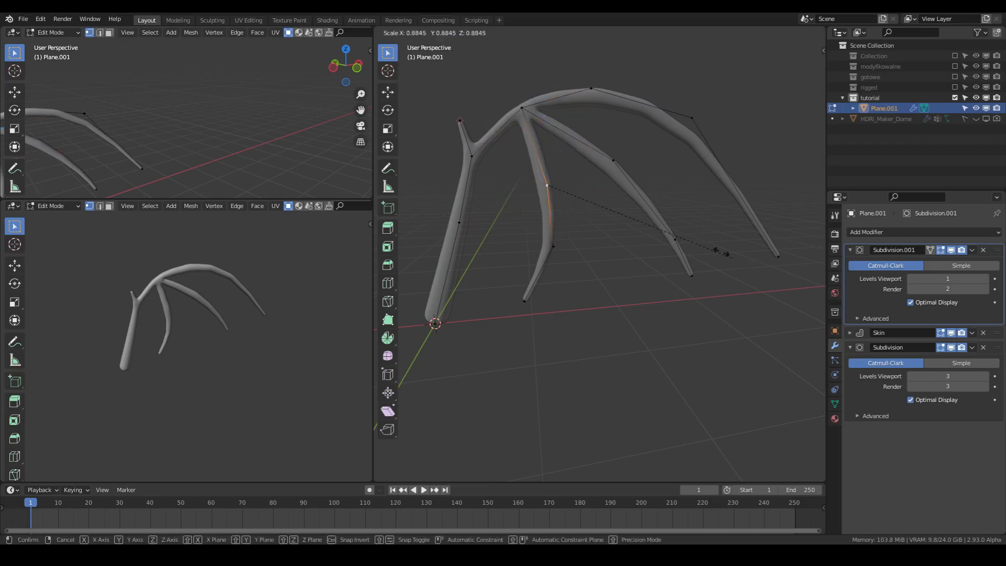
{"action": "left_click", "coordinate": [694, 240]}
{"action": "left_click", "coordinate": [553, 245]}
{"action": "key", "text": "ctrl+a"}
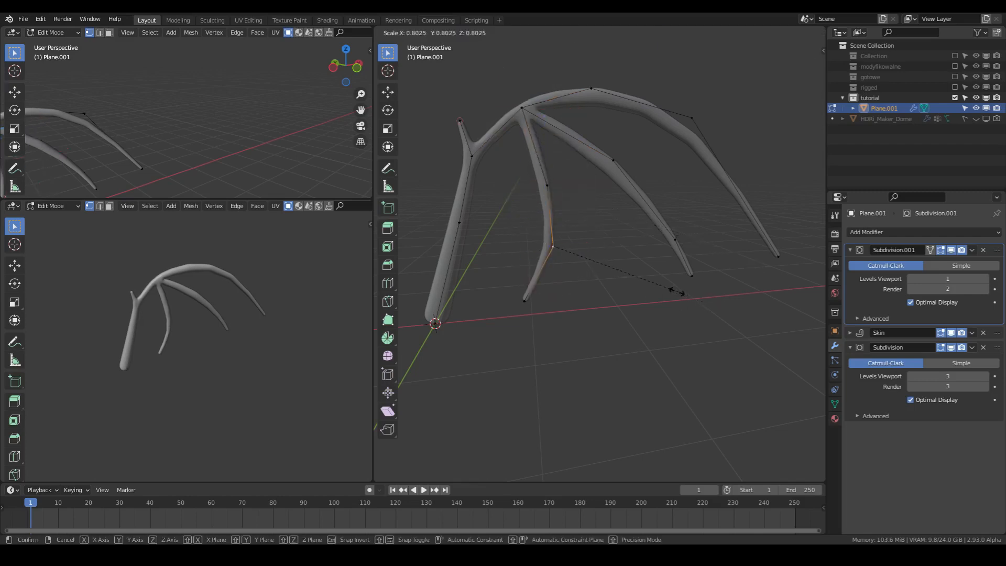
{"action": "left_click", "coordinate": [559, 303]}
{"action": "right_click", "coordinate": [531, 307]}
{"action": "key", "text": "ctrl+a"}
{"action": "left_click", "coordinate": [673, 361]}
- Return to Object Mode and save the wing file
{"action": "key", "text": "Tab"}
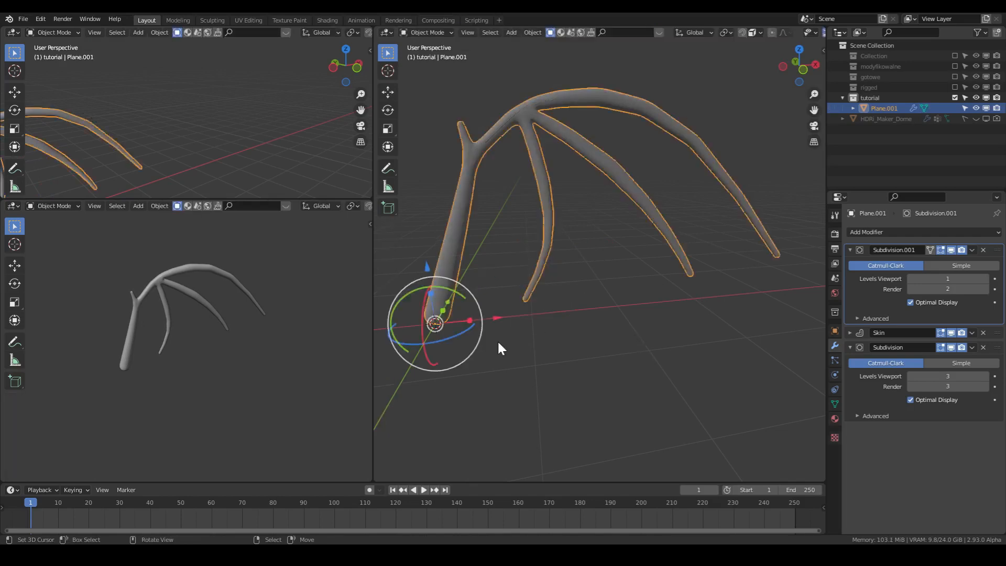
{"action": "middle_click_drag", "start_coordinate": [498, 339], "coordinate": [602, 306]}
{"action": "scroll", "coordinate": [602, 306], "scroll_direction": "up", "scroll_amount": 2}
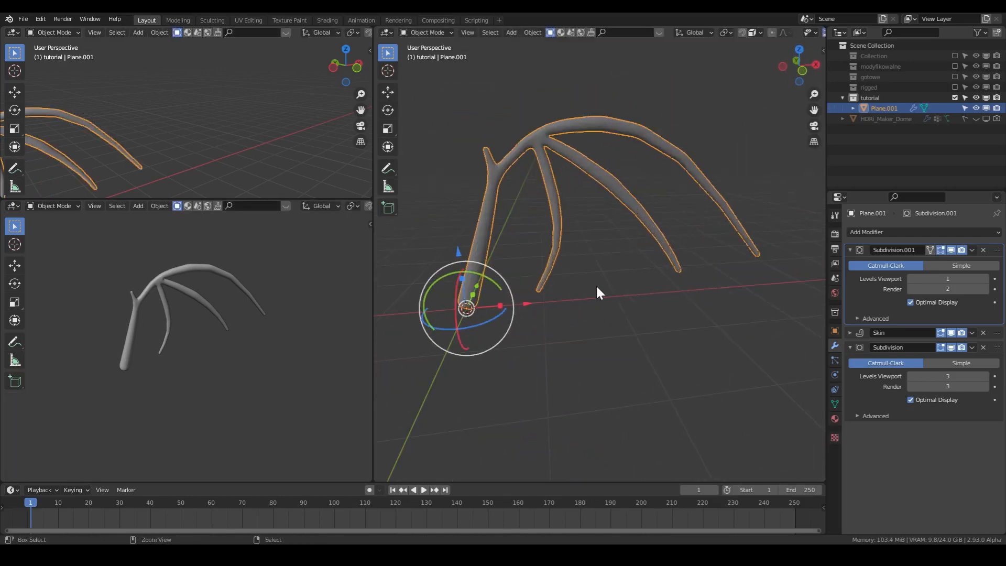
{"action": "key", "text": "ctrl+s"}
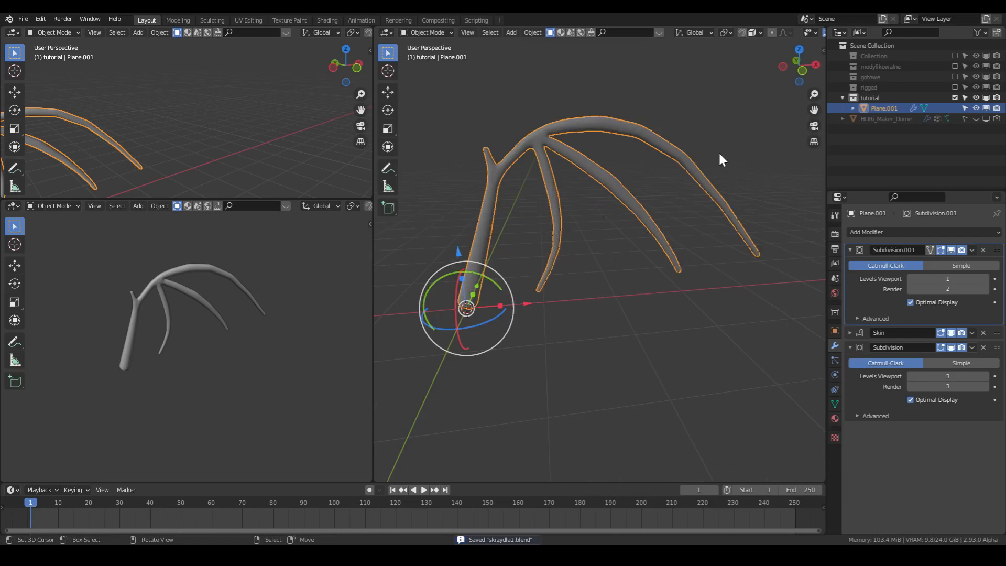
- Temporarily enable the rigged collection to examine the finished wing, disable it again and reselect the skeleton Plane.001
{"action": "left_click", "coordinate": [956, 87]}
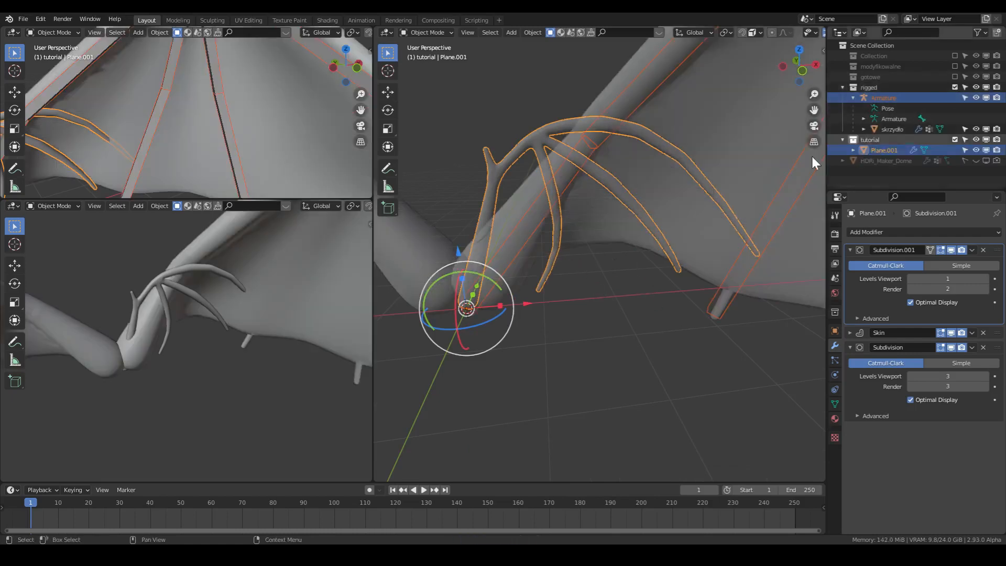
{"action": "scroll", "coordinate": [681, 195], "scroll_direction": "down", "scroll_amount": 3}
{"action": "left_click", "coordinate": [678, 165]}
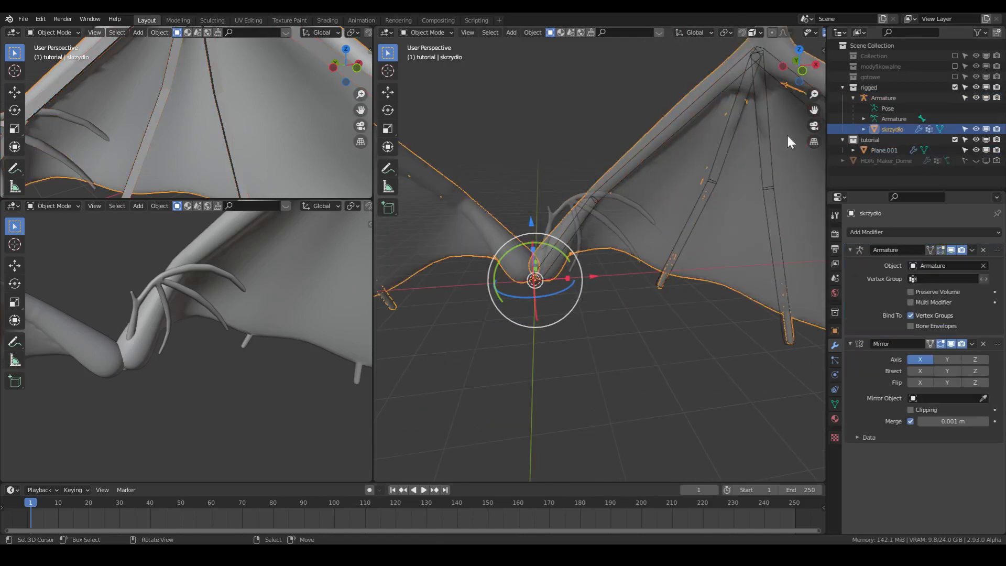
{"action": "left_click", "coordinate": [955, 87]}
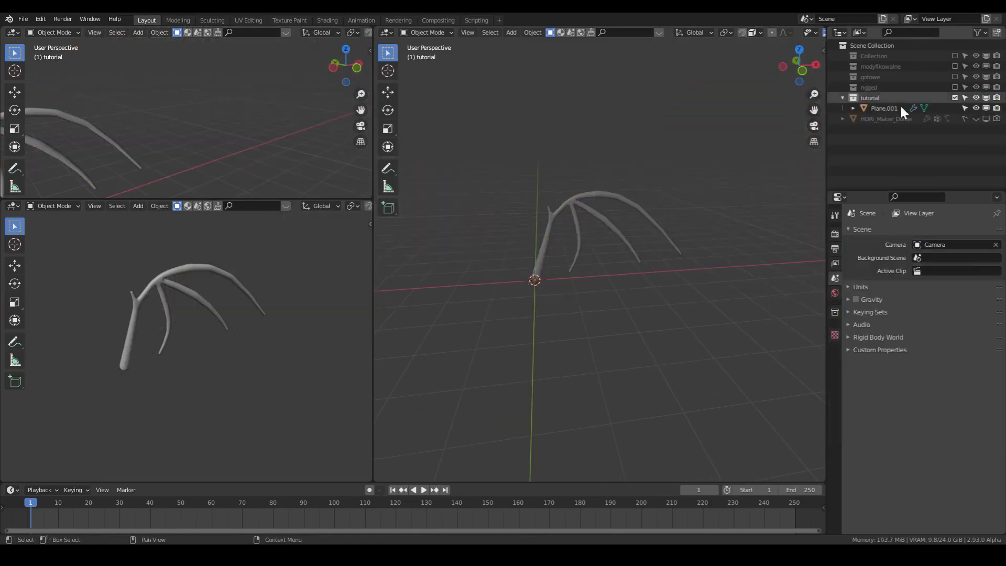
{"action": "left_click", "coordinate": [863, 107]}
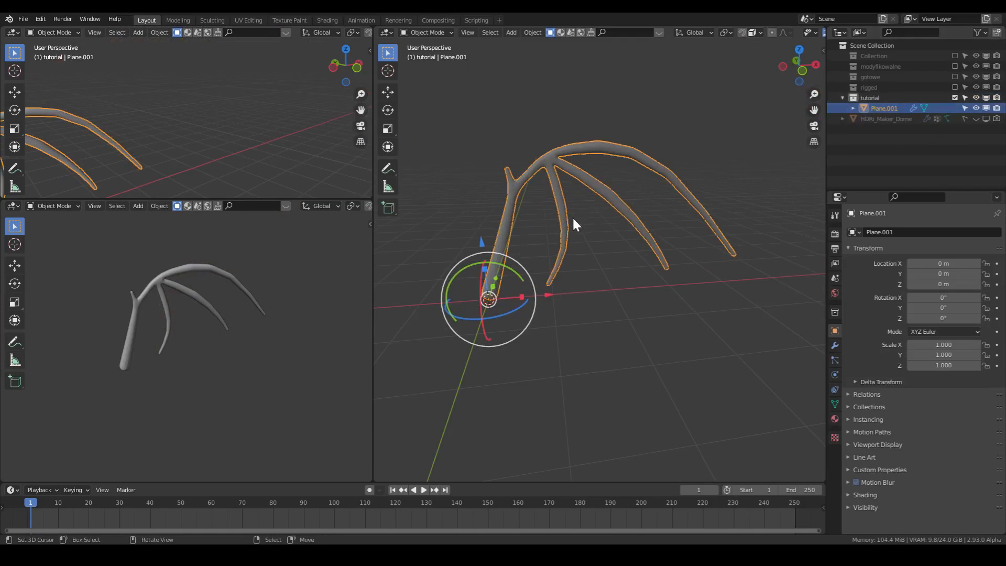
- Add a plane at the origin and rotate it 90° about the X axis
{"action": "key", "text": "shift+a"}
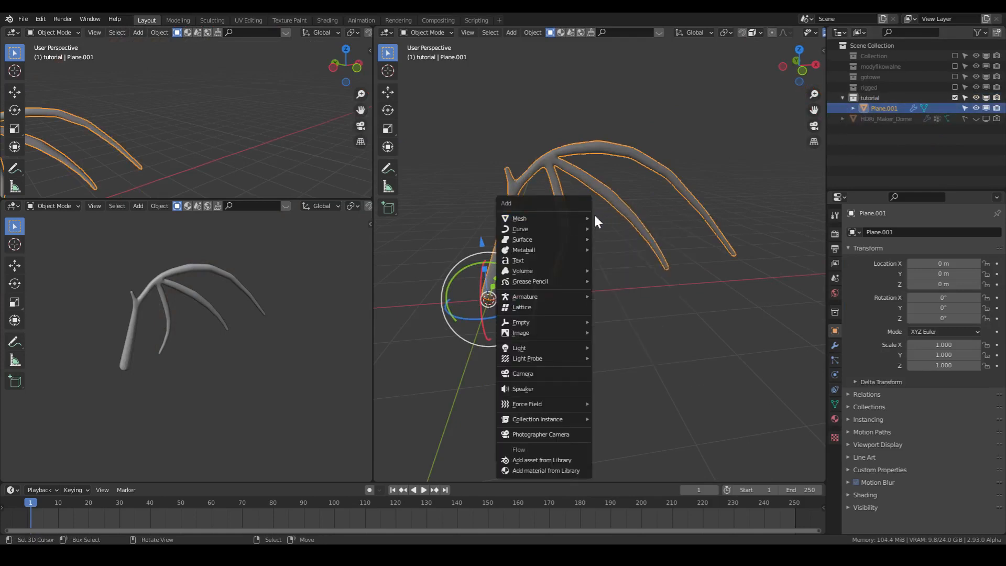
{"action": "left_click", "coordinate": [599, 217]}
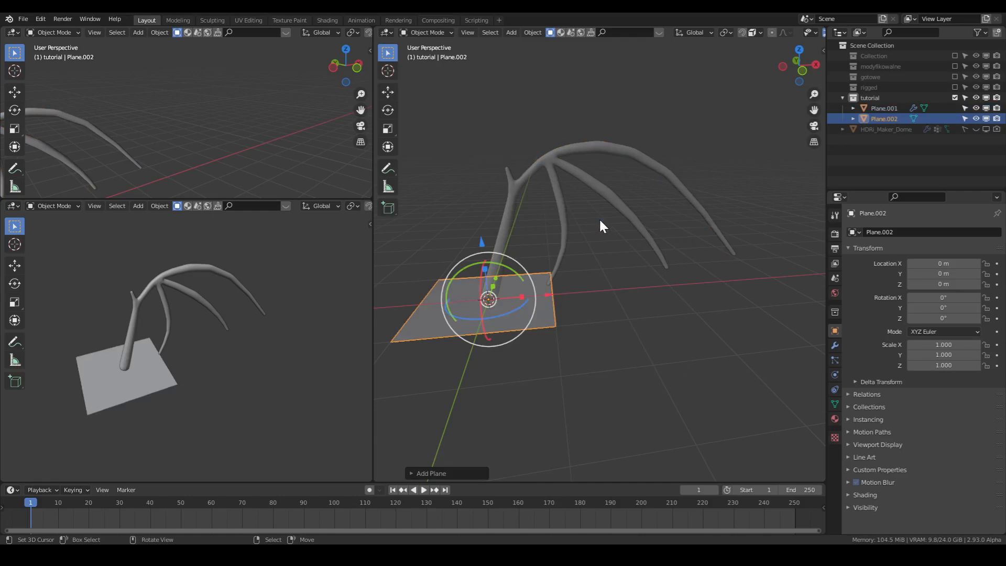
{"action": "type", "text": "rx90"}
{"action": "key", "text": "Return"}
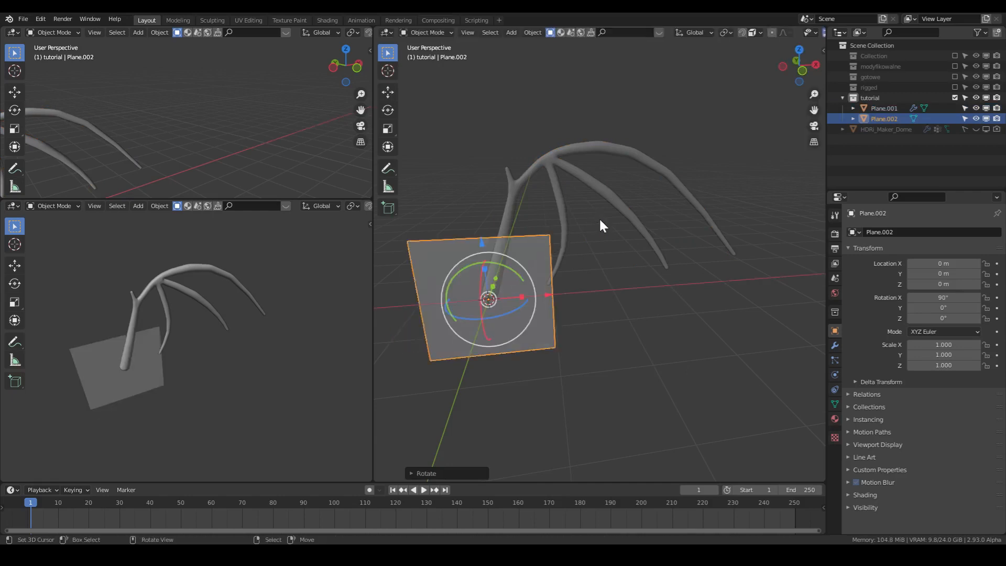
- Move the upright plane over the wing bones in front view, to about X 1.135 m and Z 1.315 m
{"action": "key", "text": "KP_1"}
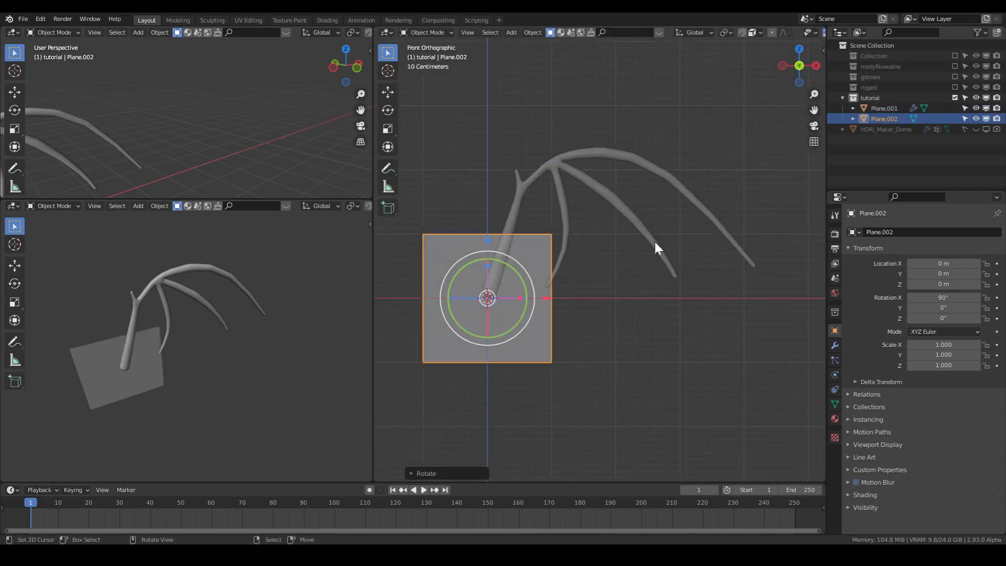
{"action": "key", "text": "g"}
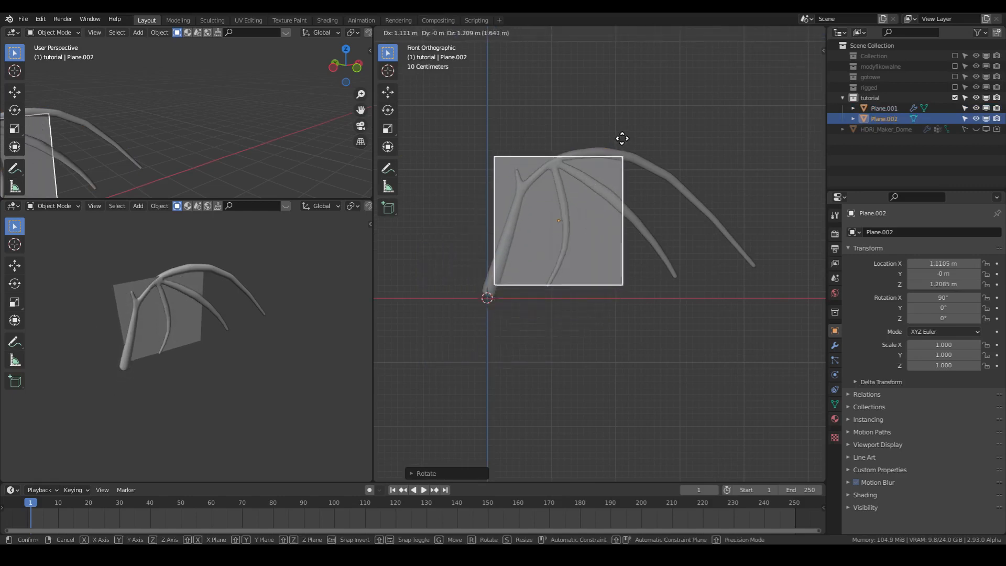
{"action": "left_click", "coordinate": [623, 131]}
- In Edit Mode, move the plane's two lower vertices onto the lower arm bone and near the inner finger's tip
{"action": "key", "text": "Tab"}
{"action": "scroll", "coordinate": [628, 301], "scroll_direction": "up", "scroll_amount": 4}
{"action": "middle_click_drag", "start_coordinate": [466, 284], "coordinate": [550, 293], "text": "shift"}
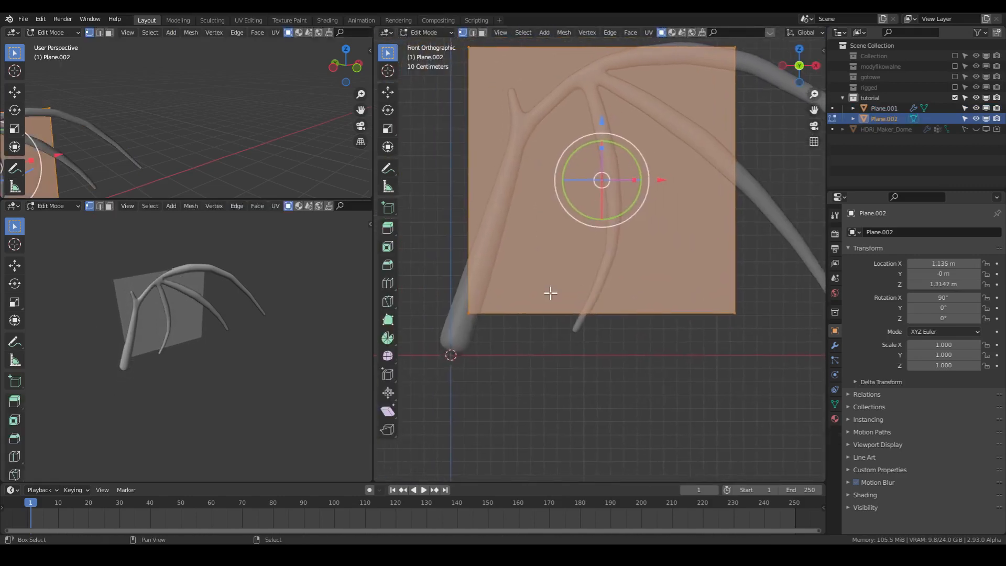
{"action": "left_click", "coordinate": [474, 299]}
{"action": "key", "text": "g"}
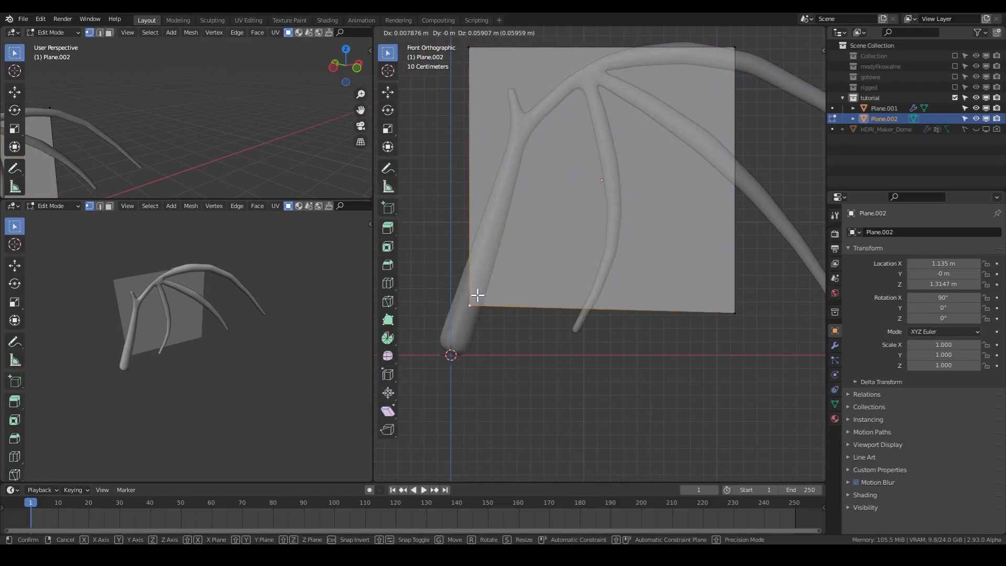
{"action": "left_click", "coordinate": [478, 295]}
{"action": "left_click", "coordinate": [739, 307]}
{"action": "key", "text": "g"}
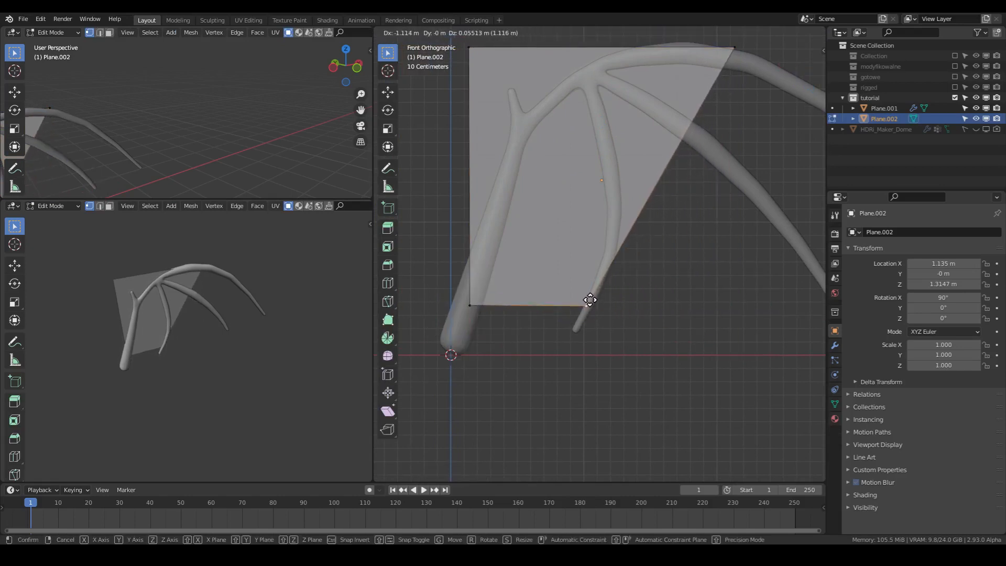
{"action": "left_click", "coordinate": [592, 300]}
- Move the plane's two upper vertices onto the thumb joint and the joint where the fingers branch
{"action": "middle_click_drag", "start_coordinate": [507, 90], "coordinate": [504, 131], "text": "shift"}
{"action": "left_click", "coordinate": [468, 88]}
{"action": "key", "text": "g"}
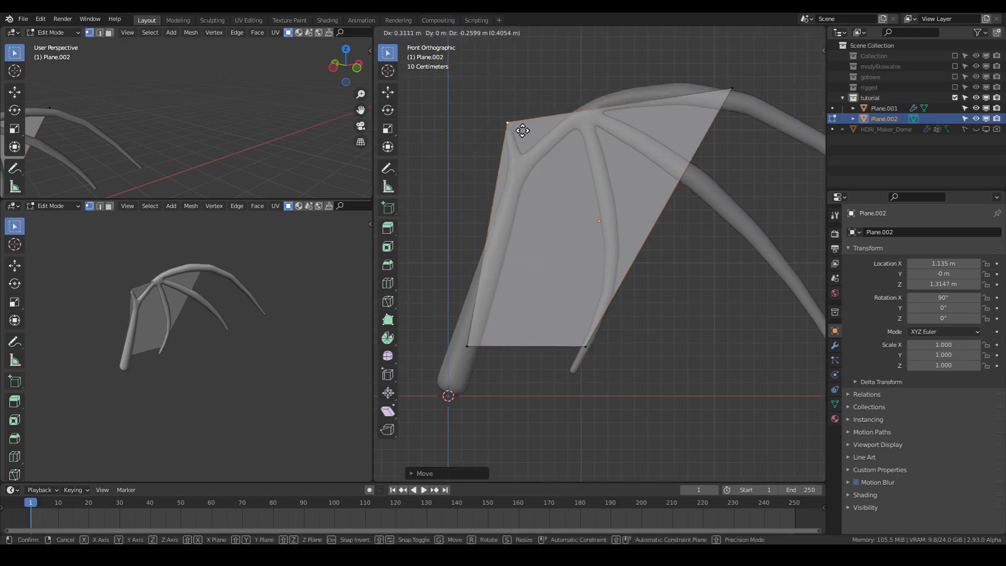
{"action": "left_click", "coordinate": [535, 163]}
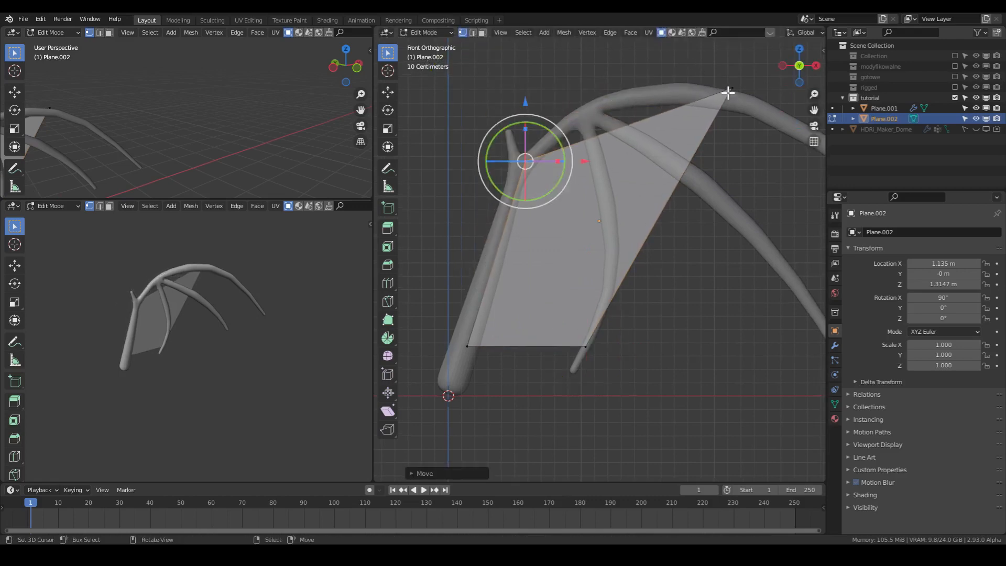
{"action": "left_click", "coordinate": [729, 92]}
{"action": "key", "text": "g"}
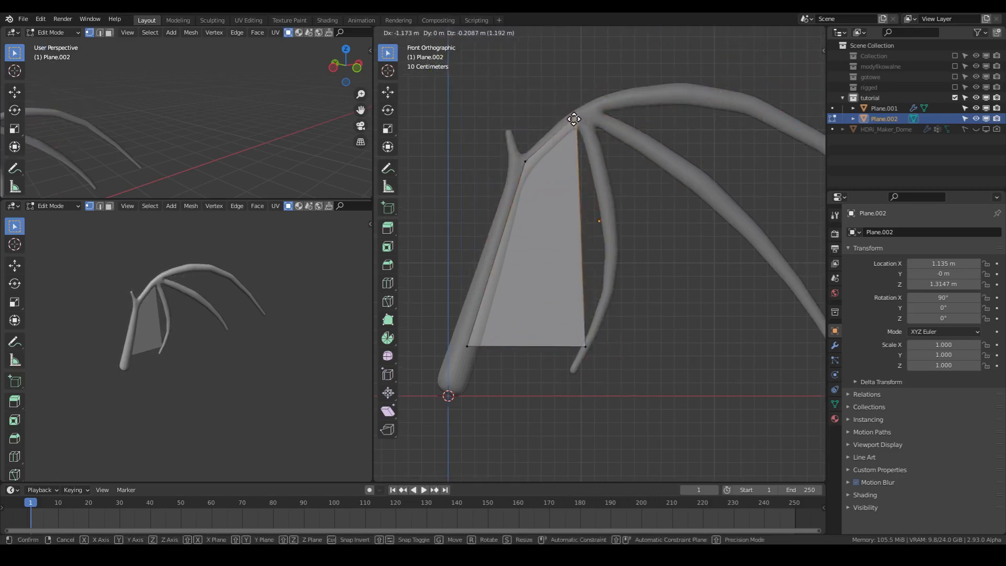
{"action": "left_click", "coordinate": [574, 119]}
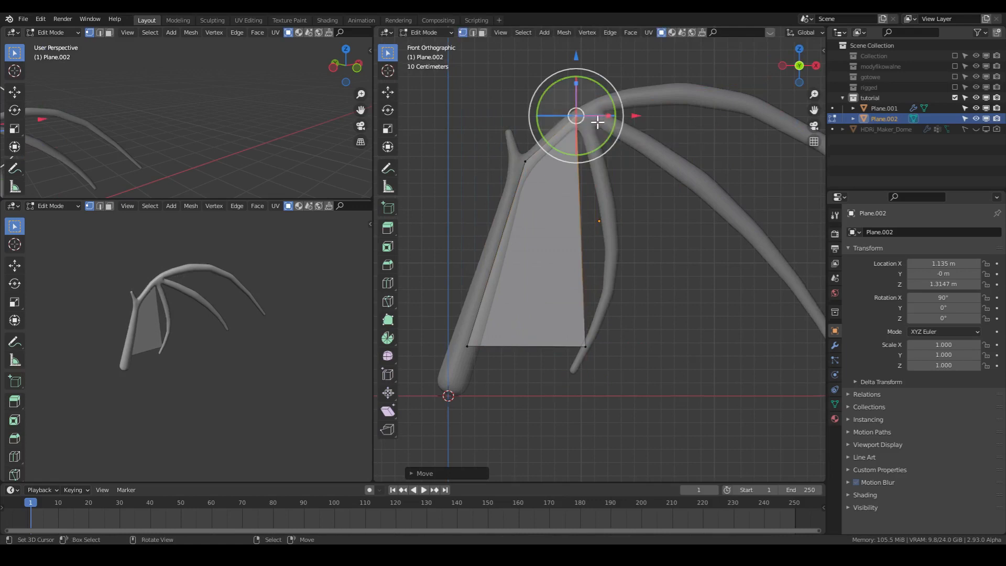
- Extrude the plane's outer vertical edge twice toward the outer fingers, forming two additional adjoining faces
{"action": "key", "text": "2"}
{"action": "left_click", "coordinate": [581, 315]}
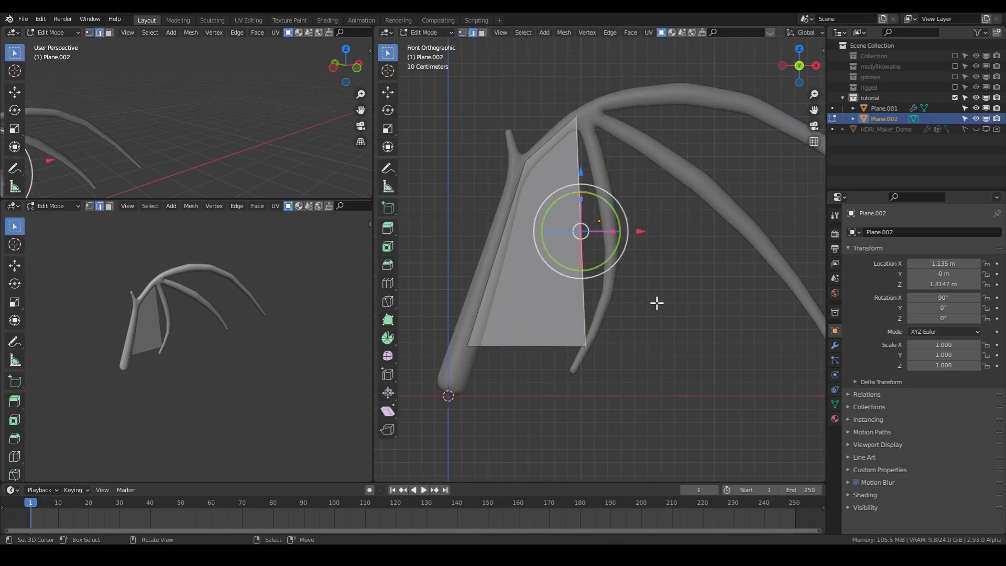
{"action": "scroll", "coordinate": [655, 283], "scroll_direction": "down", "scroll_amount": 3}
{"action": "key", "text": "e"}
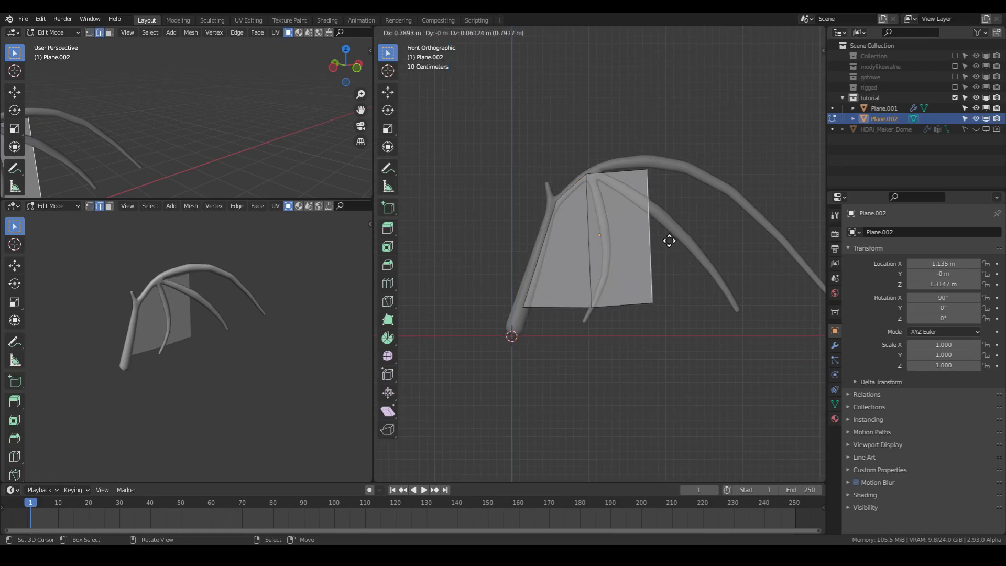
{"action": "left_click", "coordinate": [638, 243]}
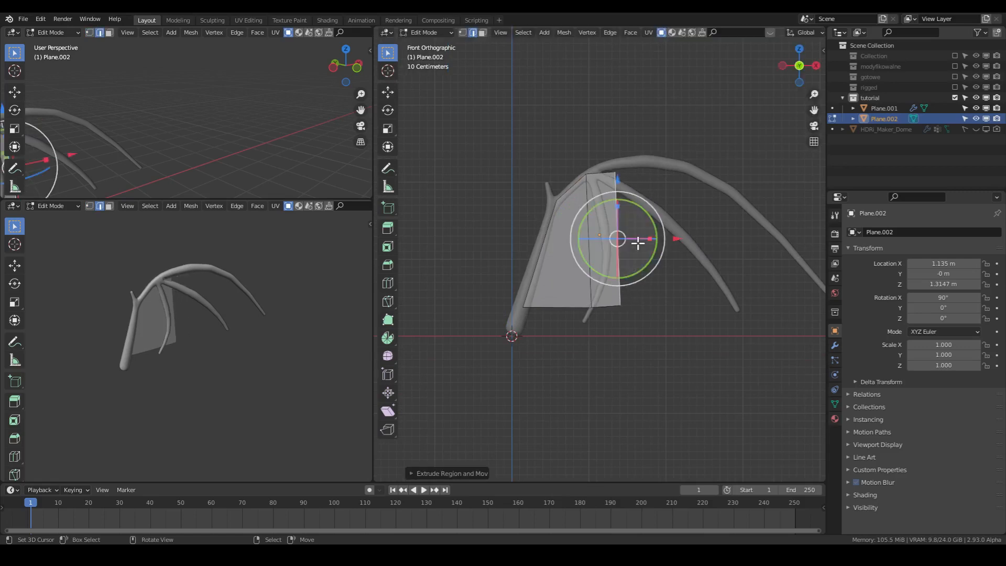
{"action": "key", "text": "e"}
{"action": "left_click", "coordinate": [664, 232]}
- Move the upper vertices of the two extruded edges onto the finger-branching joint and the upper part of the outer finger bone
{"action": "key", "text": "1"}
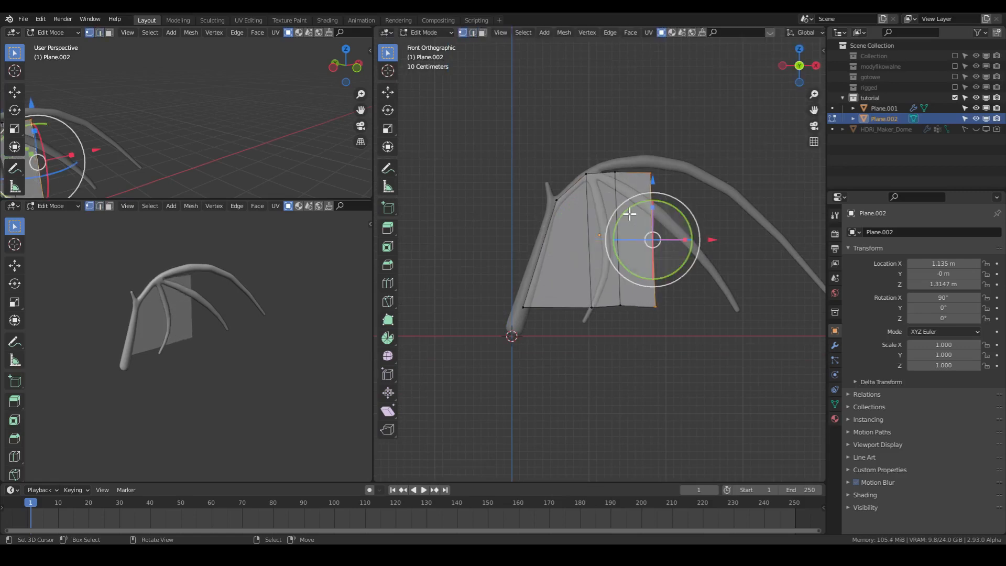
{"action": "scroll", "coordinate": [625, 184], "scroll_direction": "up", "scroll_amount": 4}
{"action": "left_click", "coordinate": [633, 83]}
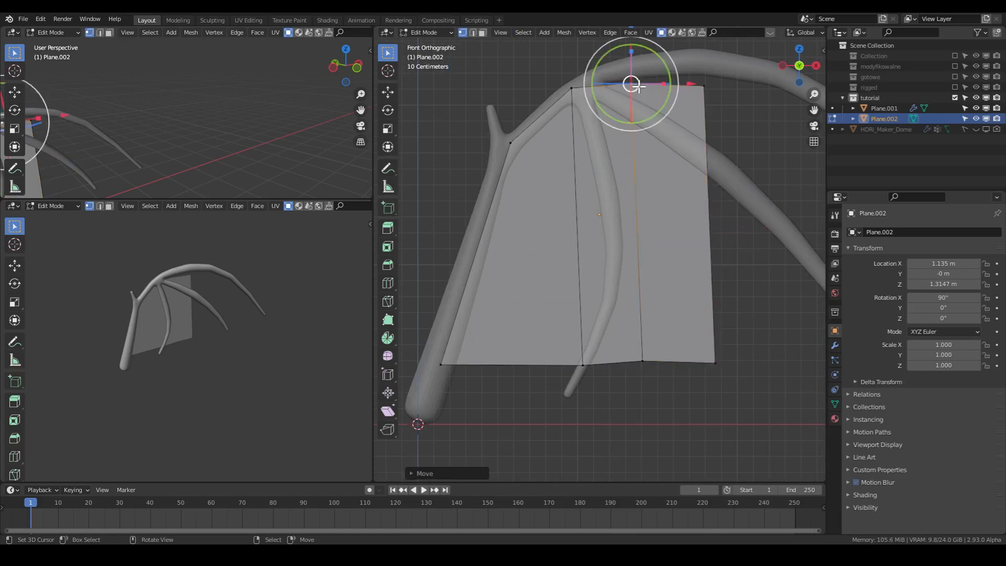
{"action": "left_click_drag", "start_coordinate": [639, 87], "coordinate": [598, 85]}
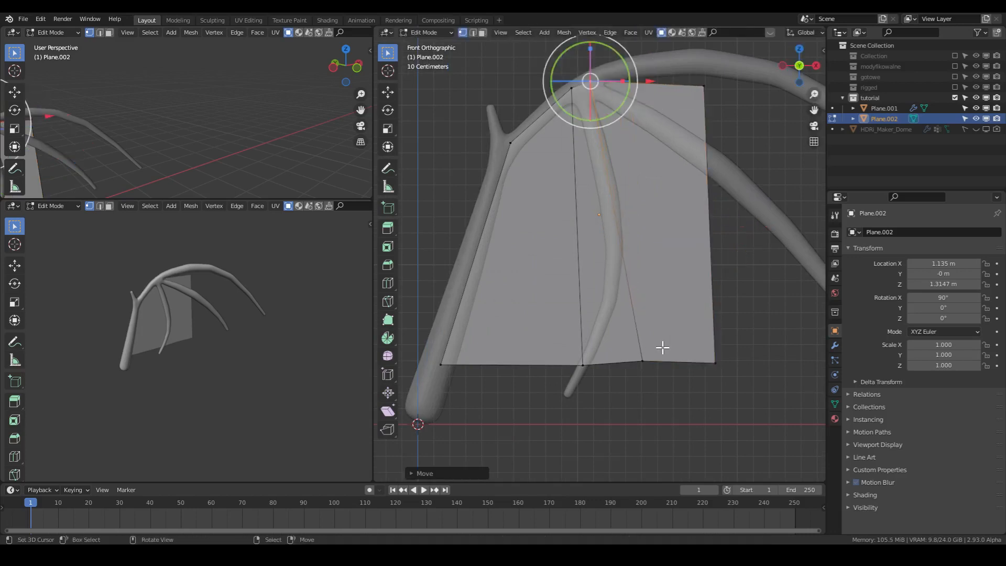
{"action": "middle_click_drag", "start_coordinate": [724, 340], "coordinate": [573, 343], "text": "shift"}
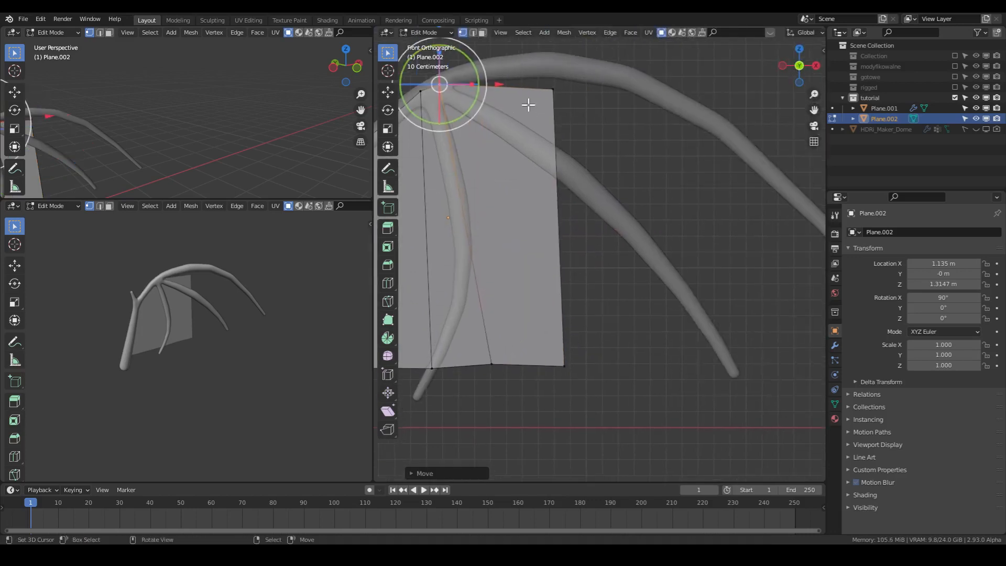
{"action": "right_click", "coordinate": [550, 89]}
{"action": "key", "text": "g"}
{"action": "left_click", "coordinate": [580, 63]}
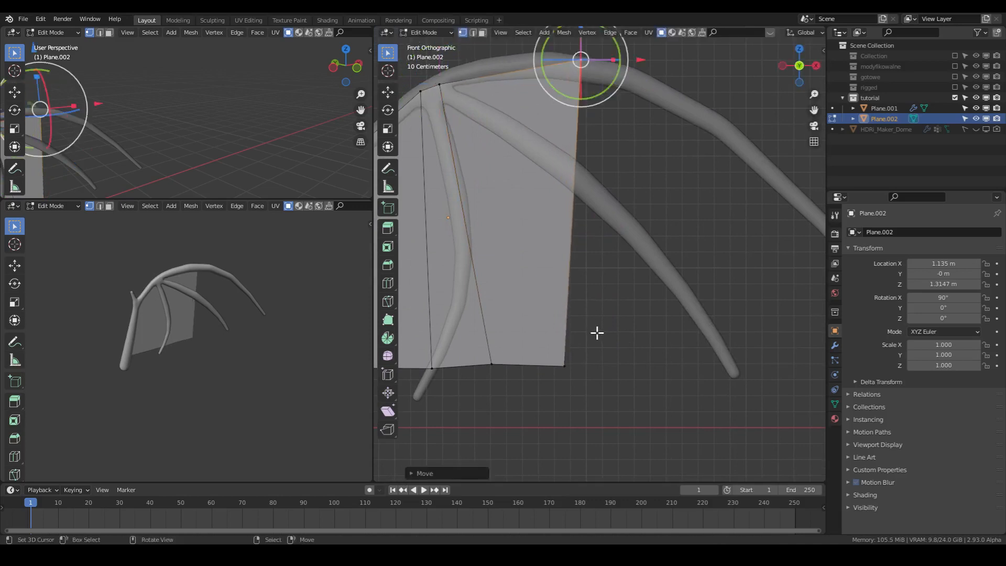
- Move the lower vertices of the two extruded edges near the tips of the outer and middle fingers
{"action": "scroll", "coordinate": [598, 332], "scroll_direction": "down", "scroll_amount": 2}
{"action": "left_click", "coordinate": [579, 319]}
{"action": "left_click_drag", "start_coordinate": [579, 319], "coordinate": [782, 296]}
{"action": "left_click", "coordinate": [537, 318]}
{"action": "left_click_drag", "start_coordinate": [537, 318], "coordinate": [672, 292]}
- Add three evenly spaced loop cuts across the whole membrane, from the arm bone to the outer finger
{"action": "key", "text": "ctrl+r"}
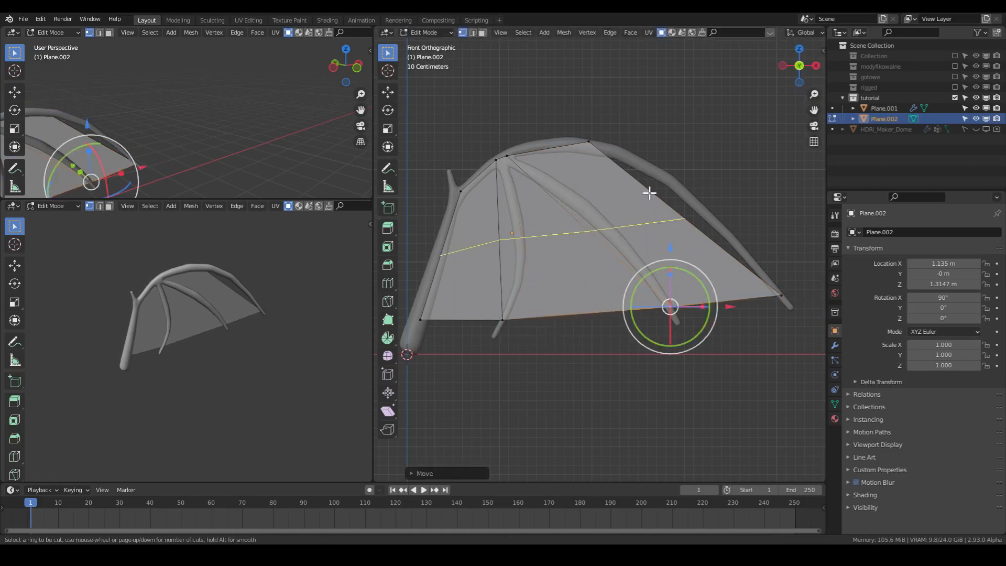
{"action": "scroll", "coordinate": [649, 193], "scroll_direction": "up", "scroll_amount": 2}
{"action": "left_click", "coordinate": [649, 193]}
{"action": "right_click", "coordinate": [649, 193]}
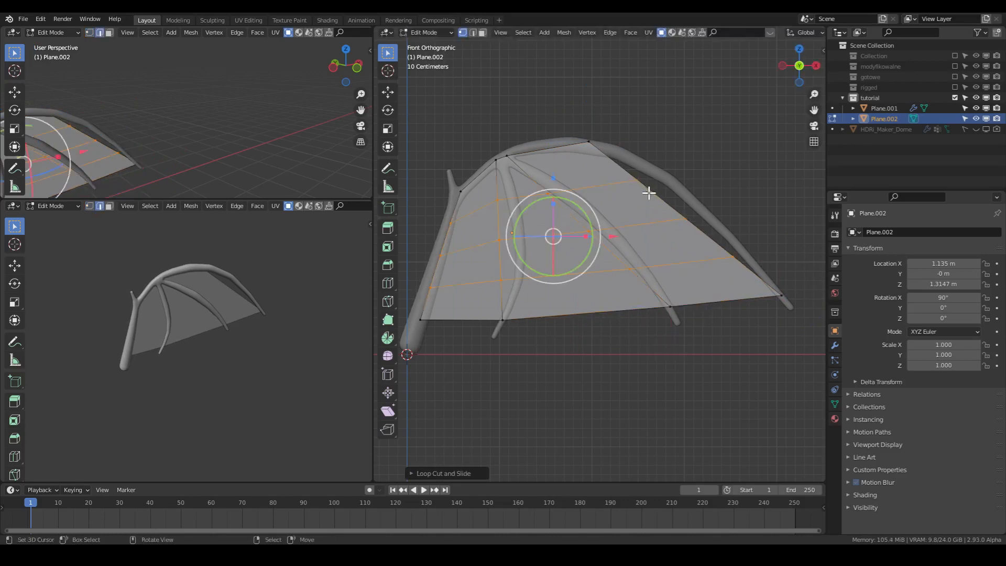
- Move the three loop-cut vertices on the membrane's outer edge onto the curve of the outer finger bone
{"action": "left_click", "coordinate": [640, 181]}
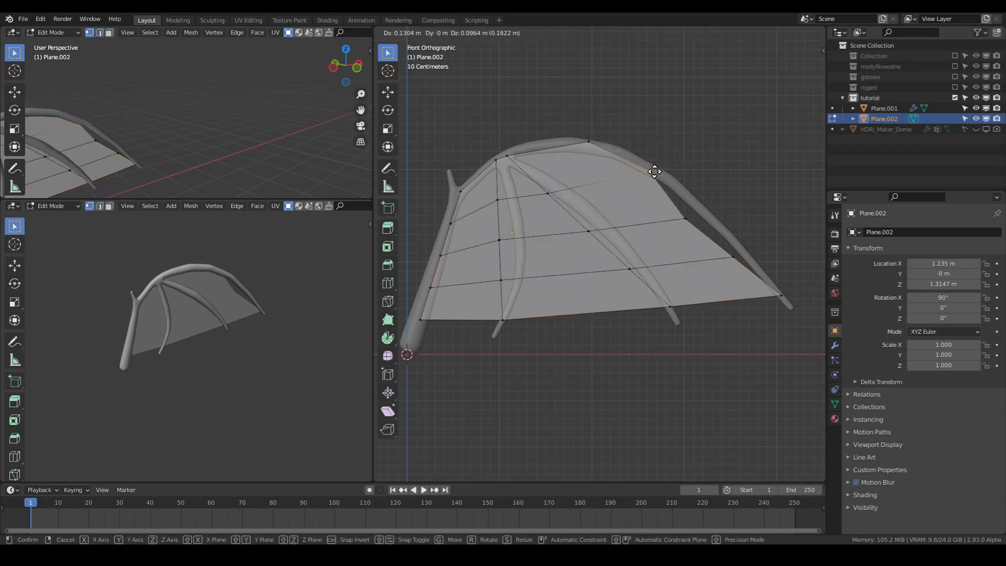
{"action": "left_click", "coordinate": [651, 166]}
{"action": "key", "text": "g"}
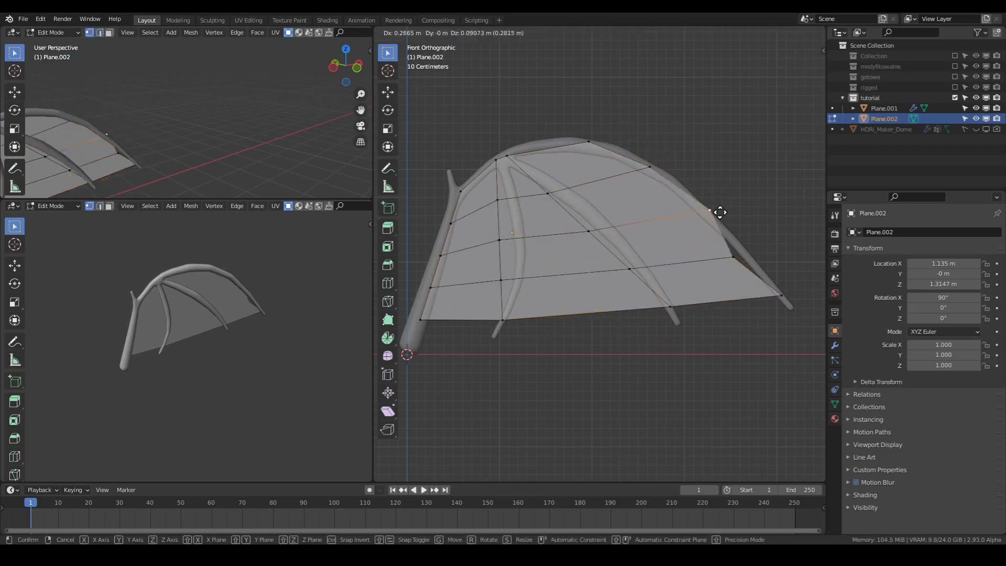
{"action": "left_click", "coordinate": [713, 216]}
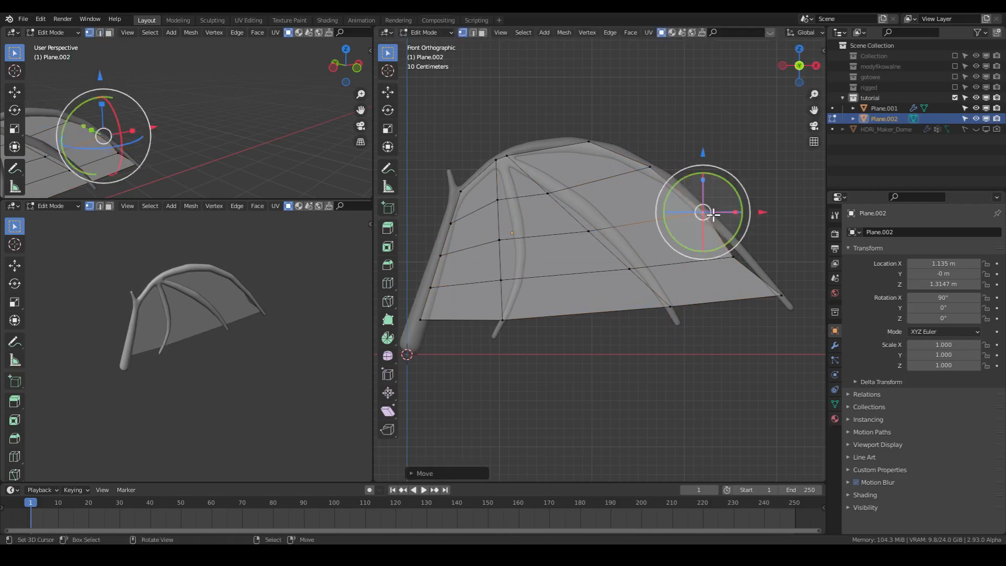
{"action": "left_click", "coordinate": [733, 256]}
{"action": "key", "text": "g"}
{"action": "left_click", "coordinate": [746, 256]}
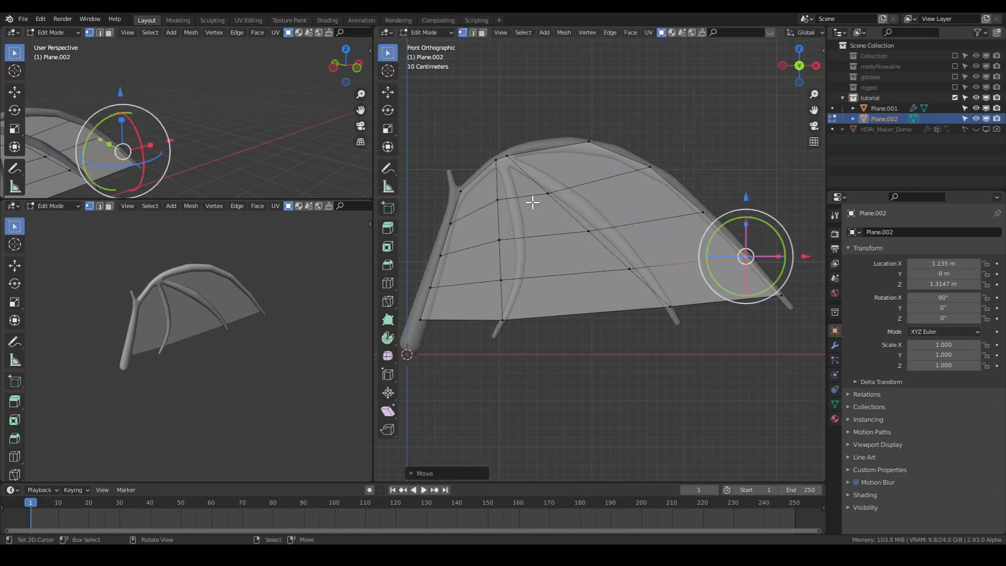
- Move the three loop-cut vertices along the middle finger onto that finger's bone
{"action": "scroll", "coordinate": [535, 197], "scroll_direction": "up", "scroll_amount": 2}
{"action": "left_click", "coordinate": [524, 166]}
{"action": "key", "text": "g"}
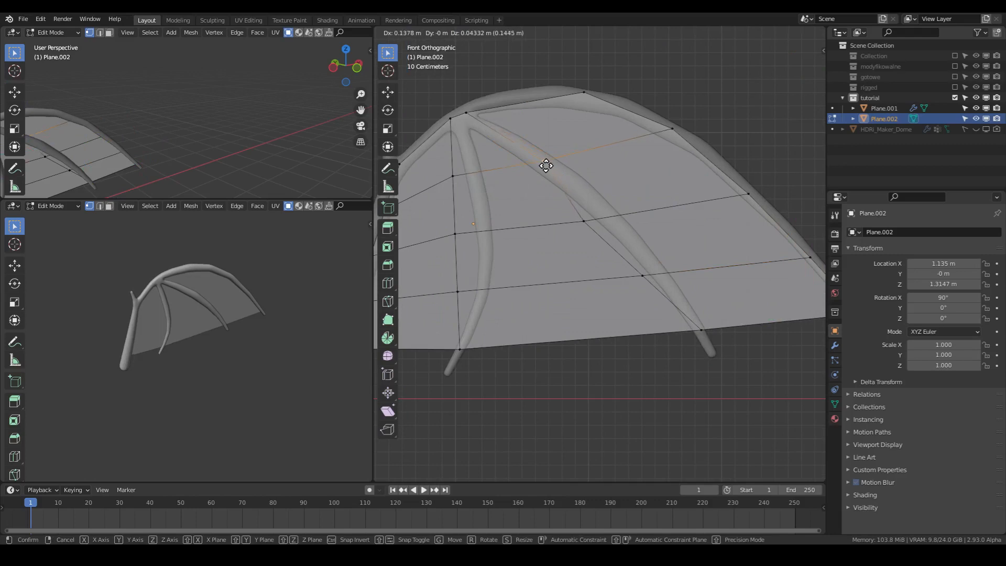
{"action": "left_click", "coordinate": [547, 166]}
{"action": "left_click", "coordinate": [582, 221]}
{"action": "key", "text": "g"}
{"action": "left_click", "coordinate": [607, 220]}
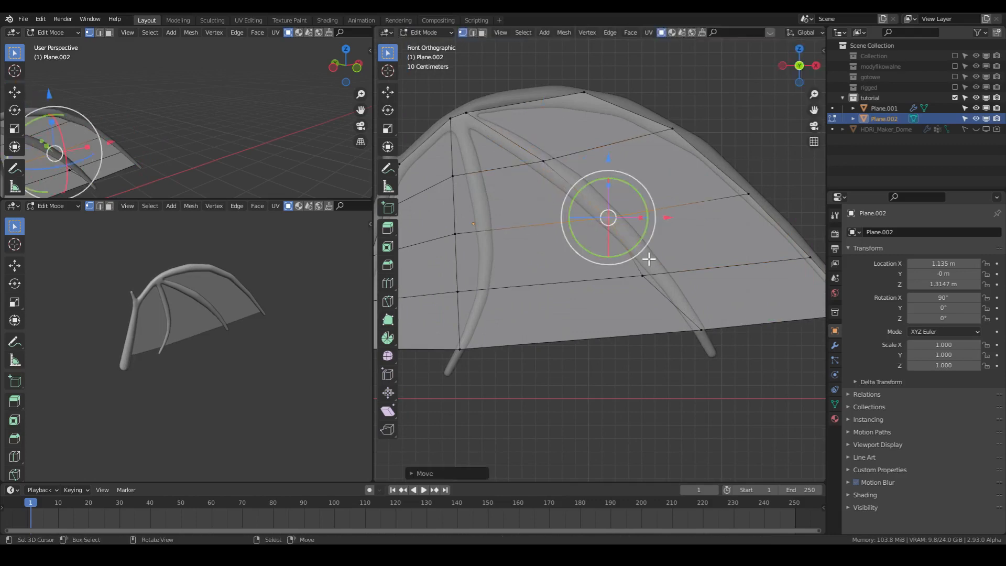
{"action": "left_click", "coordinate": [644, 274]}
{"action": "key", "text": "g"}
{"action": "left_click", "coordinate": [667, 267]}
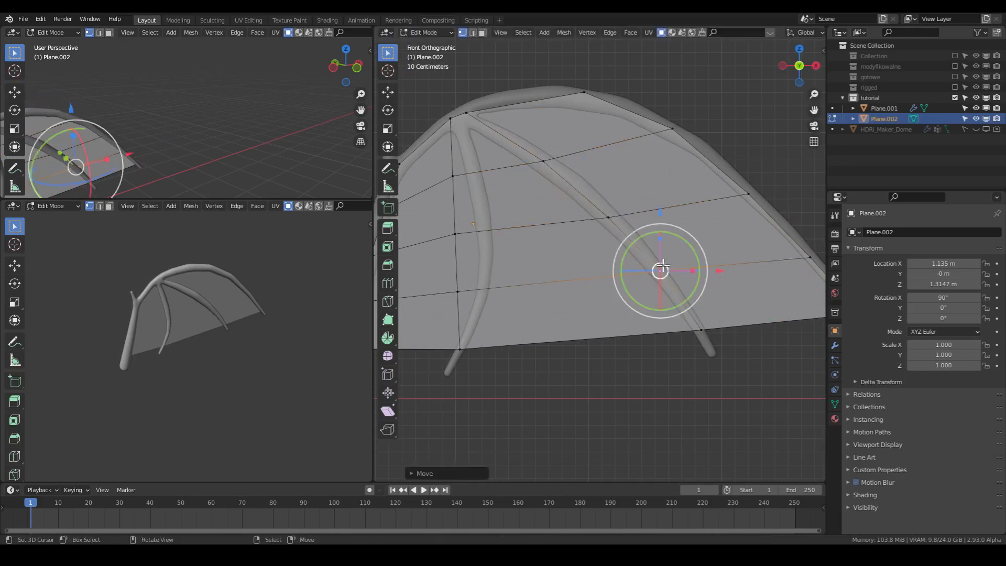
- Move the three loop-cut vertices along the inner finger onto that finger's curved bone
{"action": "middle_click_drag", "start_coordinate": [659, 266], "coordinate": [546, 227]}
{"action": "key", "text": "KP_1"}
{"action": "middle_click_drag", "start_coordinate": [457, 213], "coordinate": [548, 197], "text": "shift"}
{"action": "left_click", "coordinate": [546, 161]}
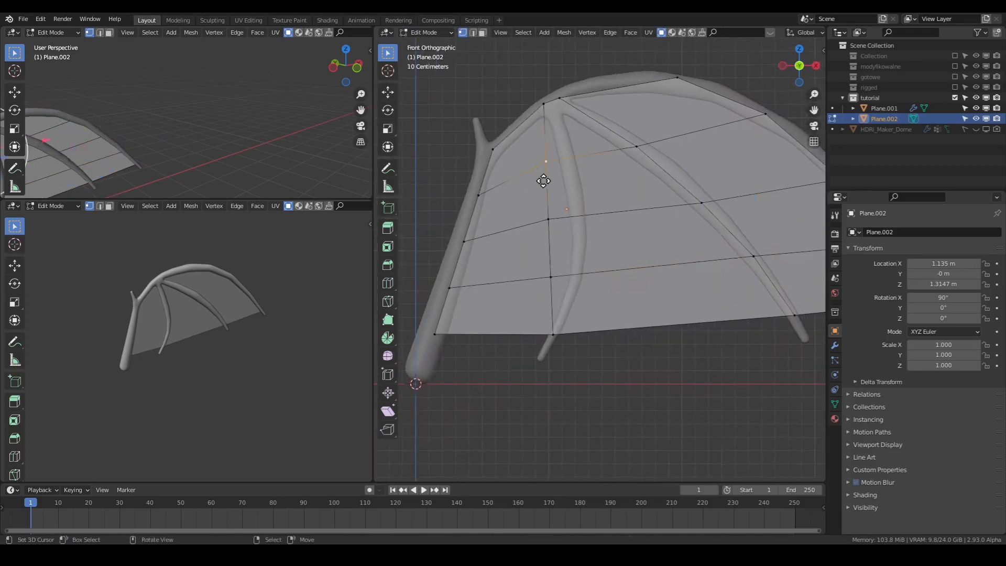
{"action": "key", "text": "g"}
{"action": "left_click", "coordinate": [624, 154]}
{"action": "right_click", "coordinate": [537, 230]}
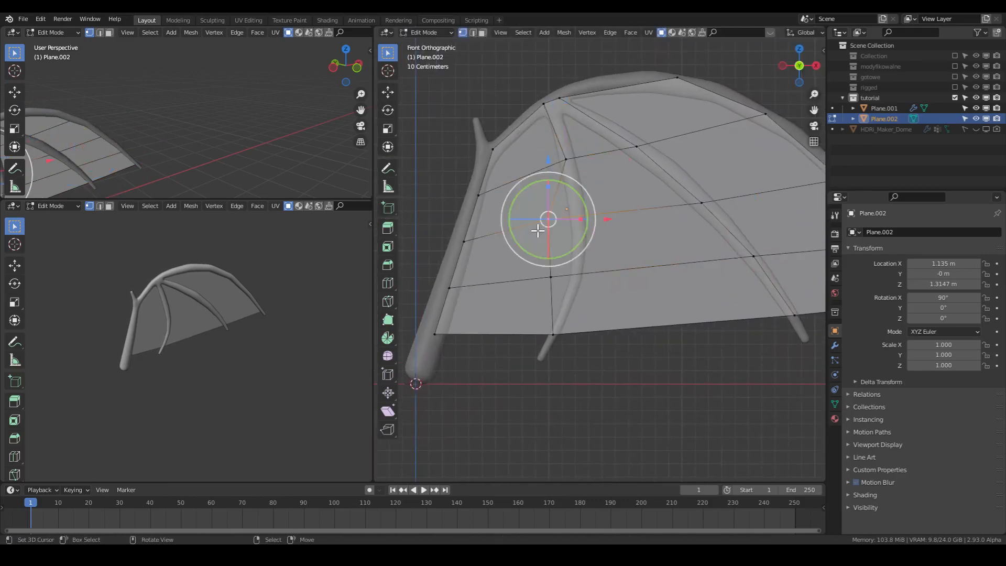
{"action": "key", "text": "g"}
{"action": "left_click", "coordinate": [569, 233]}
{"action": "left_click", "coordinate": [550, 277]}
{"action": "key", "text": "g"}
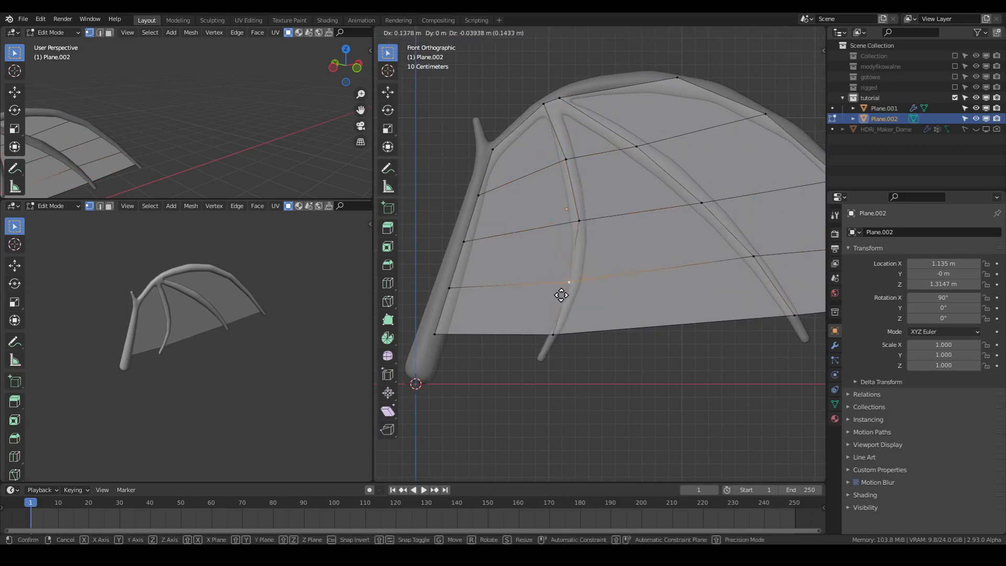
{"action": "left_click", "coordinate": [569, 295]}
- Add one lengthwise loop cut through the middle of each of the three membrane sections between the bones
{"action": "scroll", "coordinate": [596, 204], "scroll_direction": "down", "scroll_amount": 2}
{"action": "key", "text": "ctrl+r"}
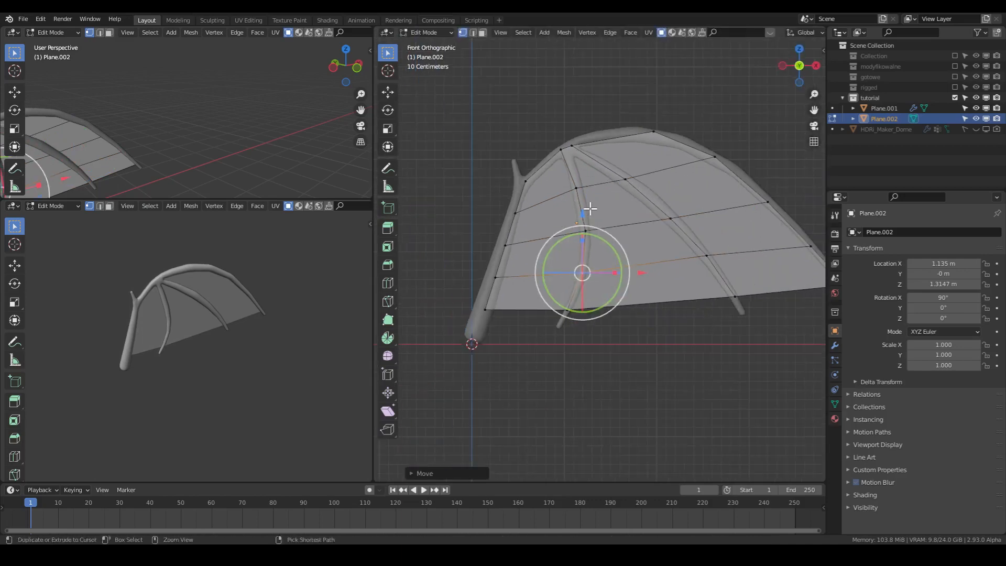
{"action": "left_click", "coordinate": [610, 187]}
{"action": "left_click", "coordinate": [609, 187]}
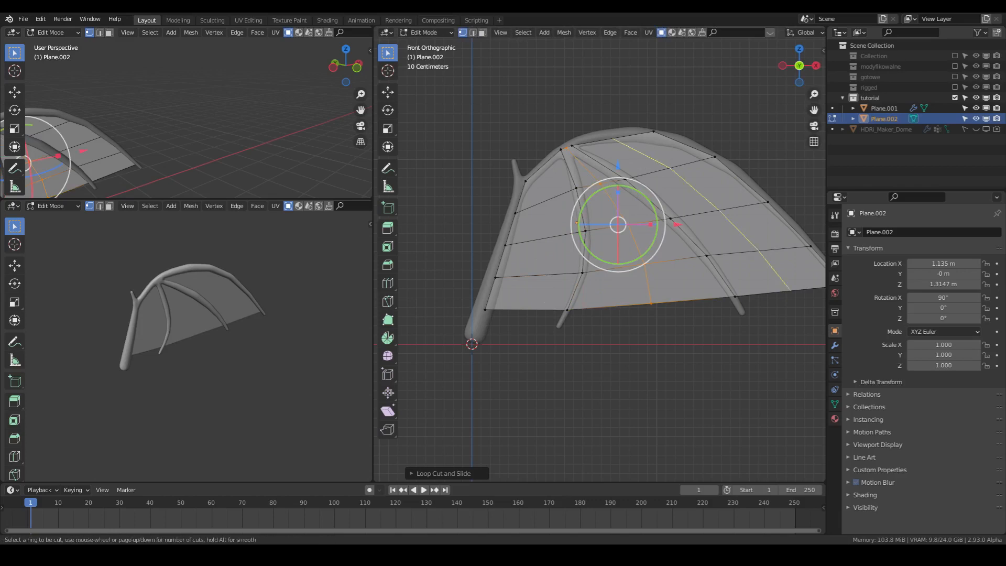
{"action": "left_click", "coordinate": [652, 140], "text": "alt"}
{"action": "left_click", "coordinate": [540, 215], "text": "alt"}
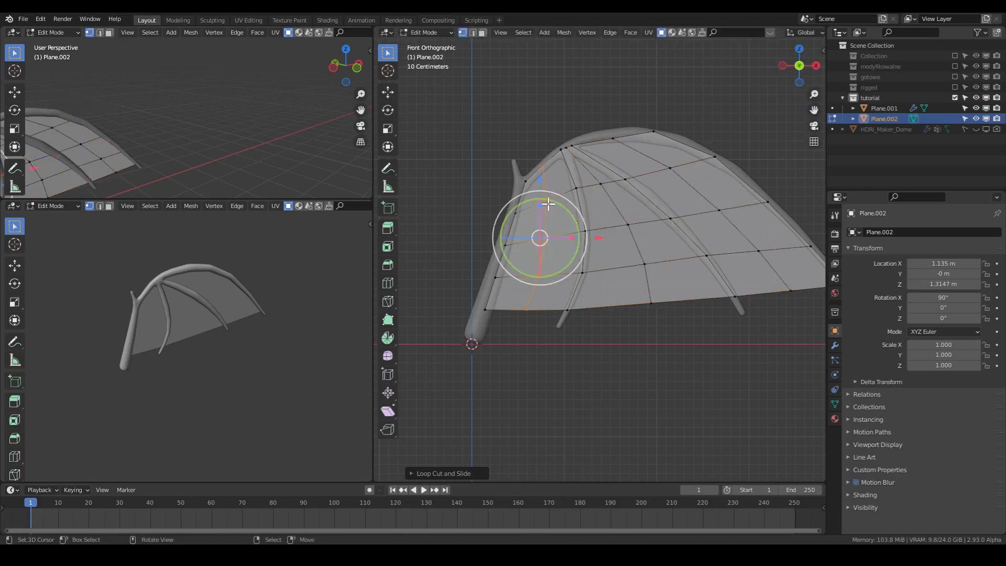
- Raise the middle vertex of each section's lower edge to give the membrane a scalloped trailing edge
{"action": "scroll", "coordinate": [530, 279], "scroll_direction": "up", "scroll_amount": 2}
{"action": "left_click", "coordinate": [486, 332]}
{"action": "key", "text": "g"}
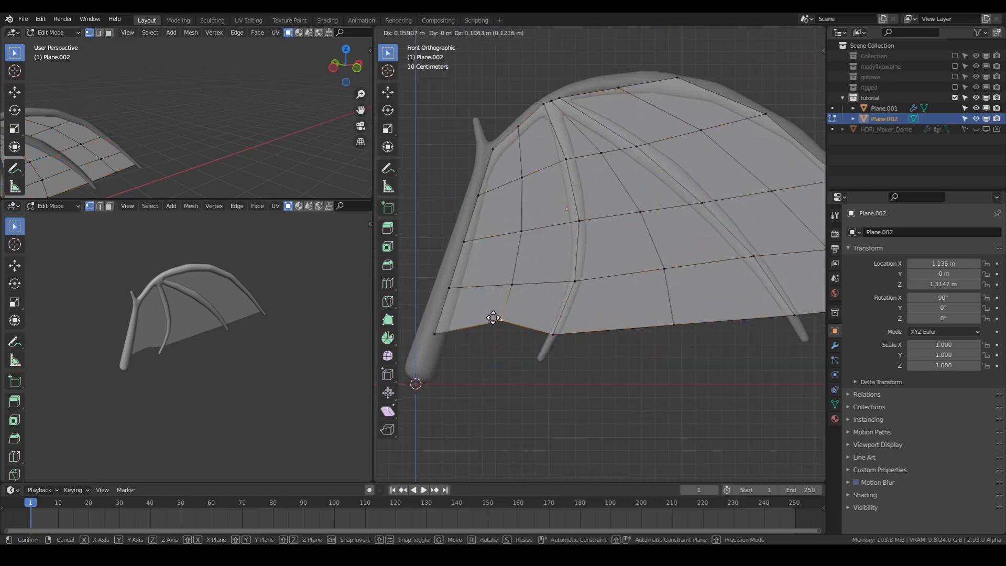
{"action": "left_click", "coordinate": [493, 317]}
{"action": "left_click", "coordinate": [671, 330]}
{"action": "key", "text": "g"}
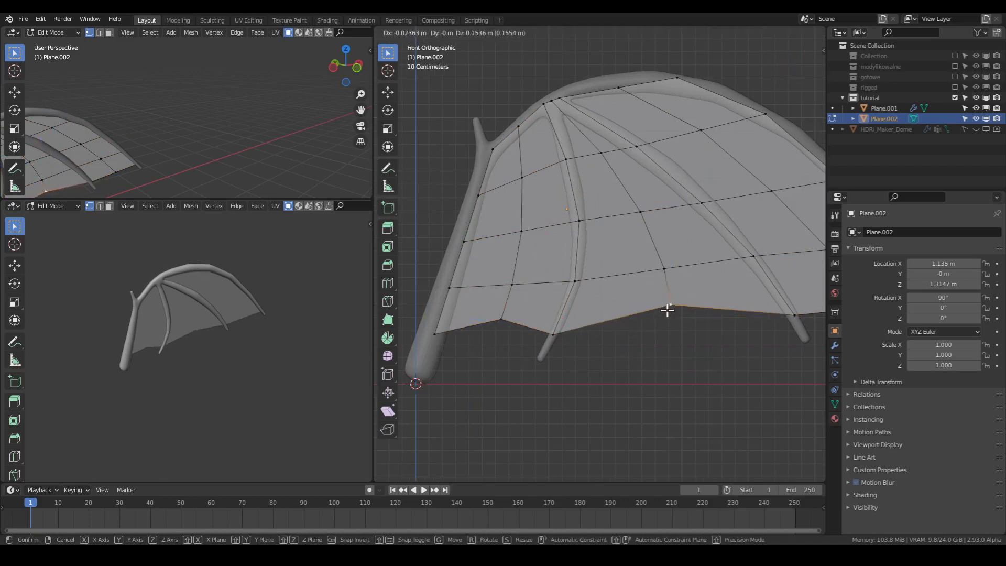
{"action": "left_click", "coordinate": [667, 310]}
{"action": "middle_click_drag", "start_coordinate": [679, 318], "coordinate": [606, 338], "text": "shift"}
{"action": "right_click_drag", "start_coordinate": [819, 315], "coordinate": [805, 294]}
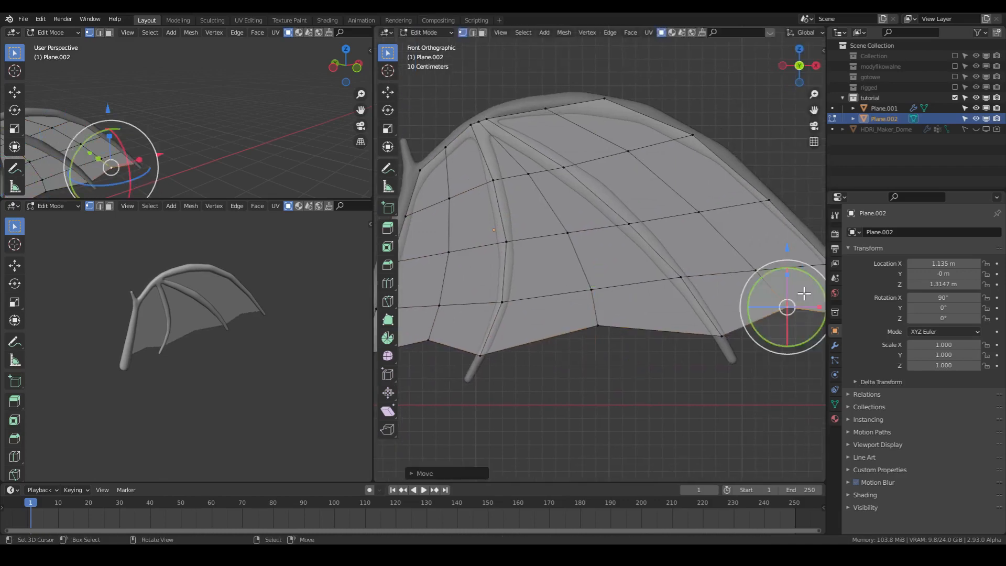
- Move the upper-edge vertex between the finger-branching joint and the outer finger's peak up onto the bone
{"action": "left_click", "coordinate": [545, 108]}
{"action": "key", "text": "g"}
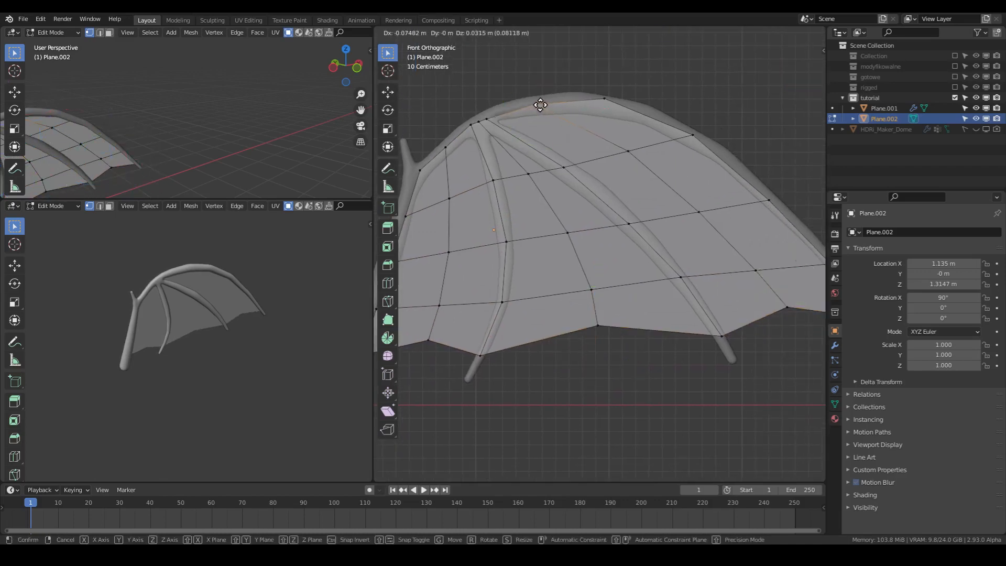
{"action": "left_click", "coordinate": [541, 105]}
{"action": "scroll", "coordinate": [603, 187], "scroll_direction": "down", "scroll_amount": 2}
- In Object Mode, add a Subdivision Surface modifier to the membrane with viewport and render levels of 3
{"action": "key", "text": "Tab"}
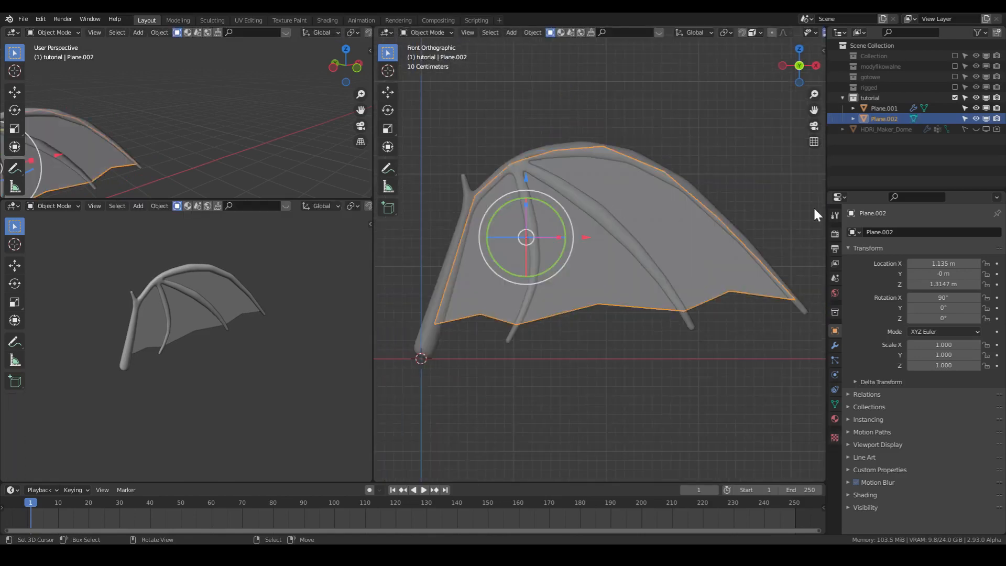
{"action": "left_click", "coordinate": [835, 345]}
{"action": "left_click", "coordinate": [890, 232]}
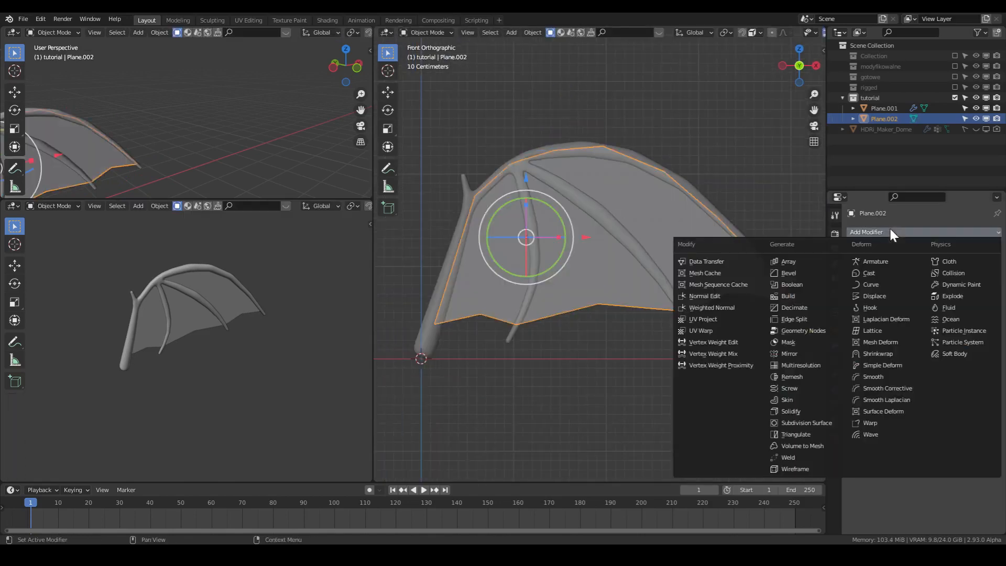
{"action": "left_click", "coordinate": [814, 424]}
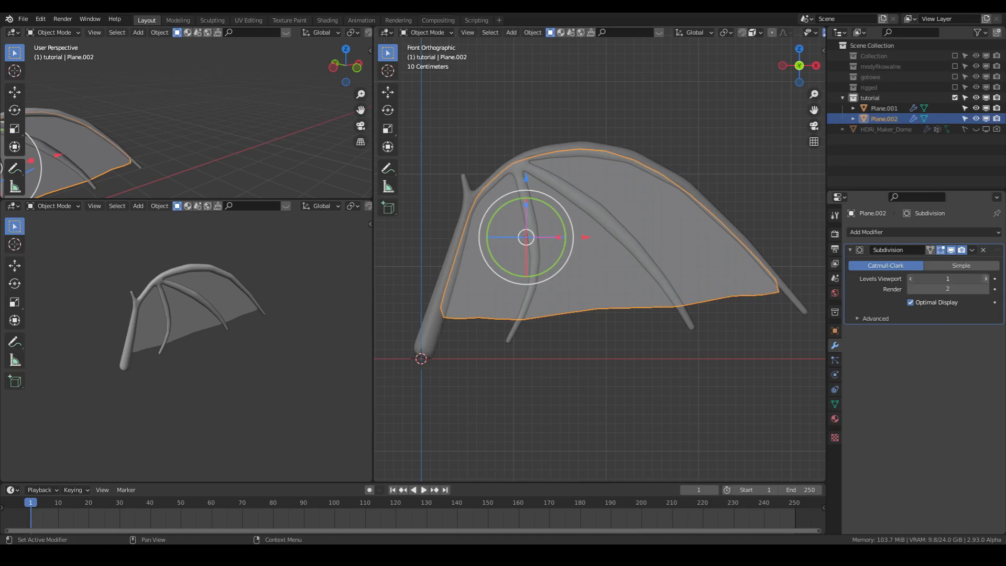
- In Edit Mode, select the three middle vertices of the lower edge and move them further up to deepen the scallops
{"action": "scroll", "coordinate": [599, 301], "scroll_direction": "up", "scroll_amount": 2}
{"action": "key", "text": "Tab"}
{"action": "left_click", "coordinate": [598, 313]}
{"action": "left_click", "coordinate": [747, 299], "text": "shift"}
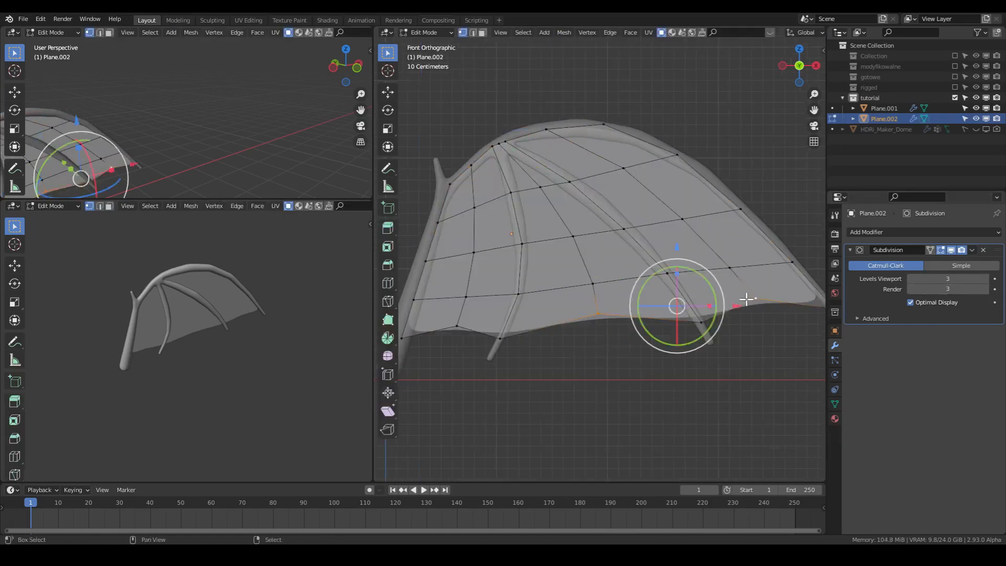
{"action": "left_click", "coordinate": [465, 329], "text": "shift"}
{"action": "key", "text": "g"}
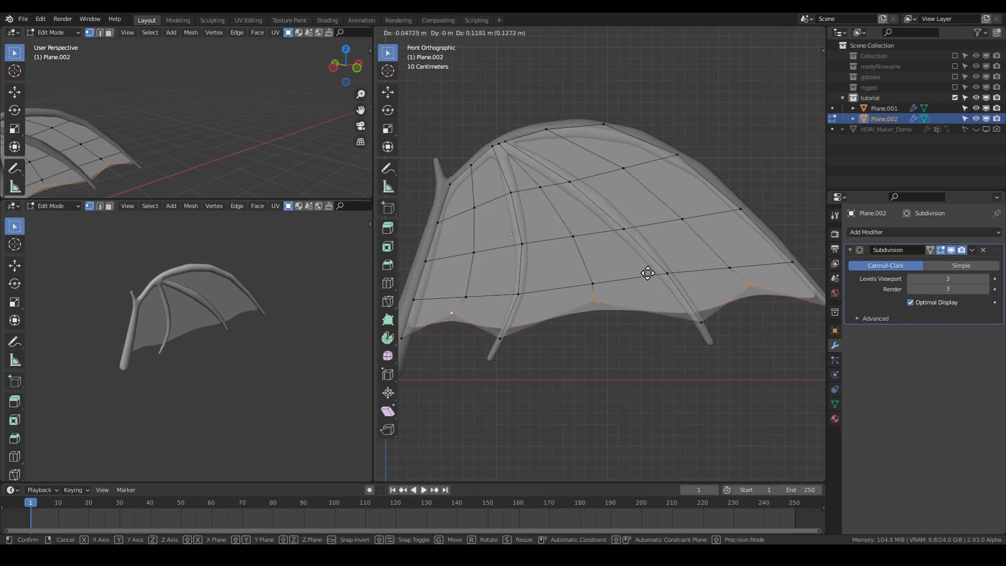
{"action": "left_click", "coordinate": [649, 268]}
- Select the four lower-edge vertices at the arm bone and fingers and move them together slightly outward and down toward the tips
{"action": "scroll", "coordinate": [572, 326], "scroll_direction": "down", "scroll_amount": 2}
{"action": "right_click", "coordinate": [527, 324]}
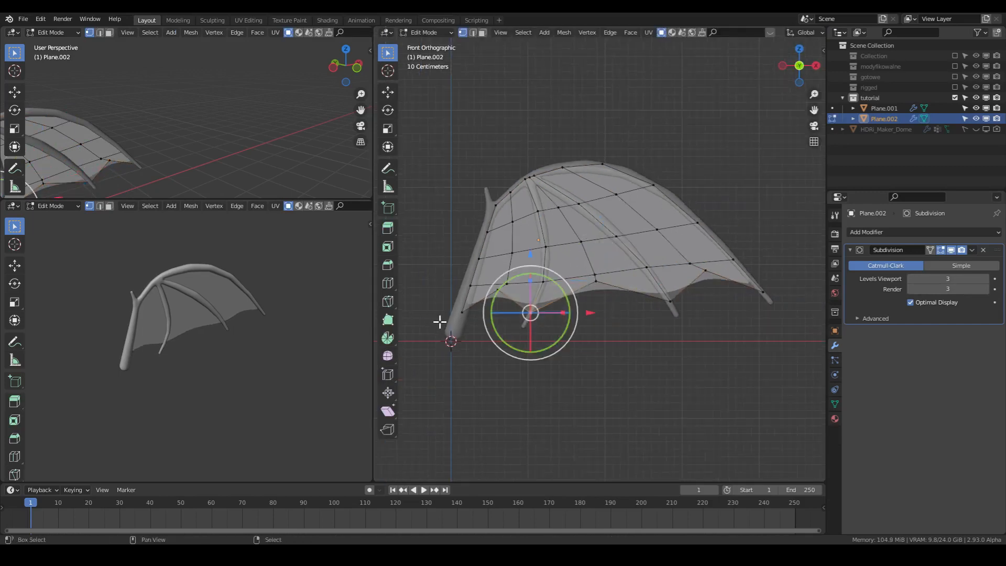
{"action": "left_click", "coordinate": [463, 312], "text": "shift"}
{"action": "left_click", "coordinate": [675, 303], "text": "shift"}
{"action": "left_click", "coordinate": [766, 294], "text": "shift"}
{"action": "key", "text": "g"}
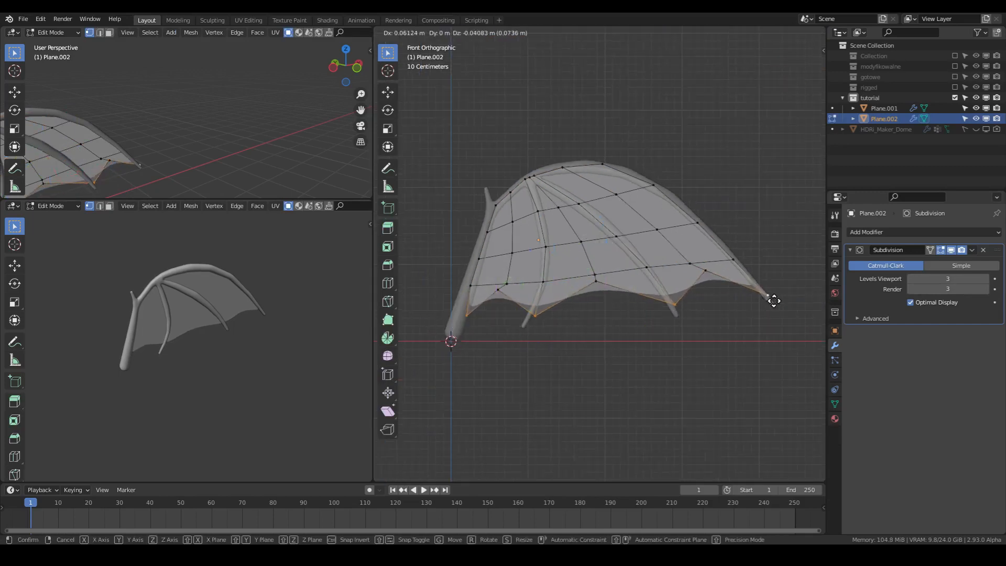
{"action": "left_click", "coordinate": [771, 307]}
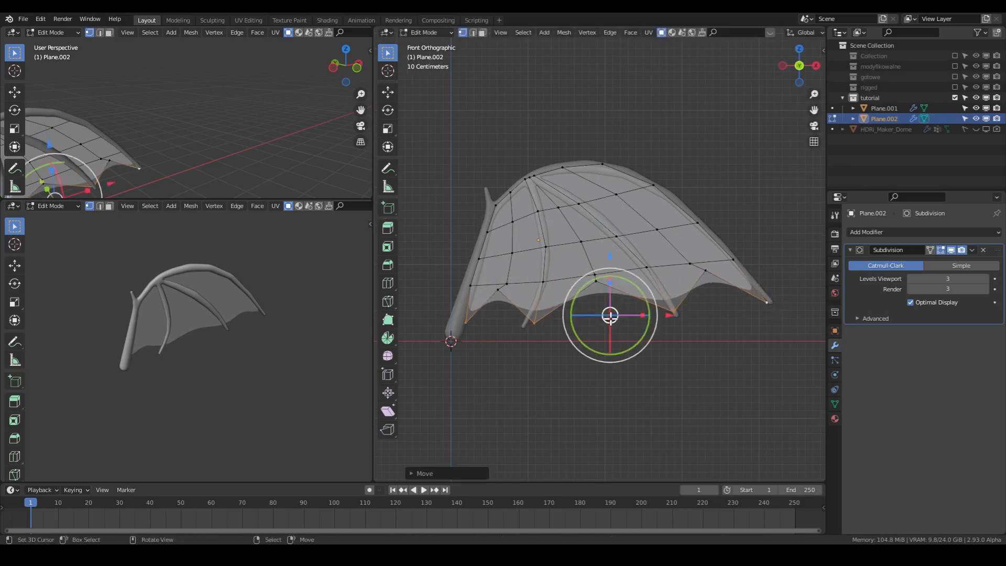
- Move the lower-edge membrane vertices at the inner and middle fingers individually onto those fingers' tips
{"action": "key", "text": "g"}
{"action": "left_click", "coordinate": [532, 326]}
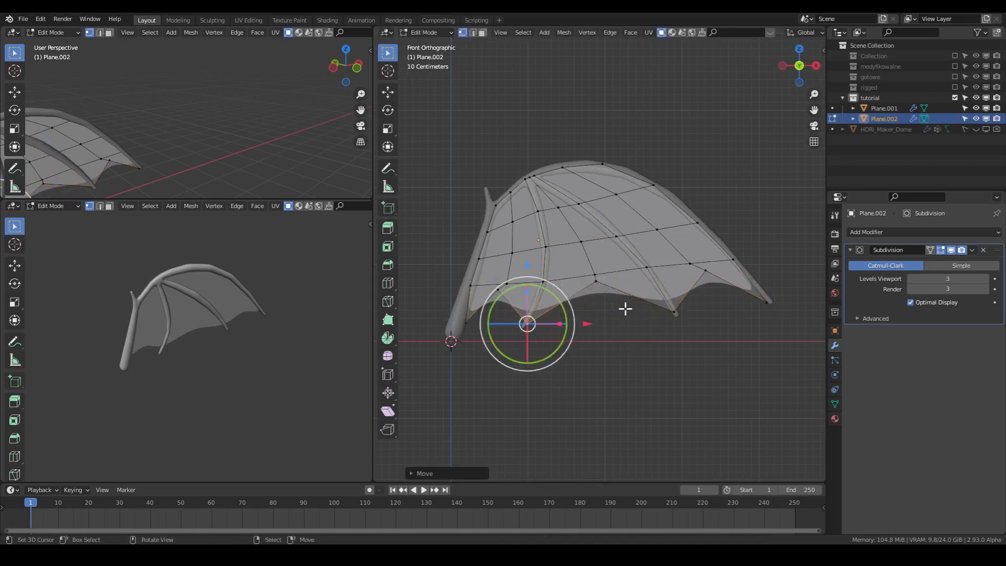
{"action": "left_click", "coordinate": [678, 318]}
{"action": "key", "text": "g"}
{"action": "left_click", "coordinate": [679, 314]}
- Move the membrane's outermost corner vertex onto the outer finger's tip and its innermost lower vertex onto the arm bone's base
{"action": "left_click", "coordinate": [768, 303]}
{"action": "key", "text": "g"}
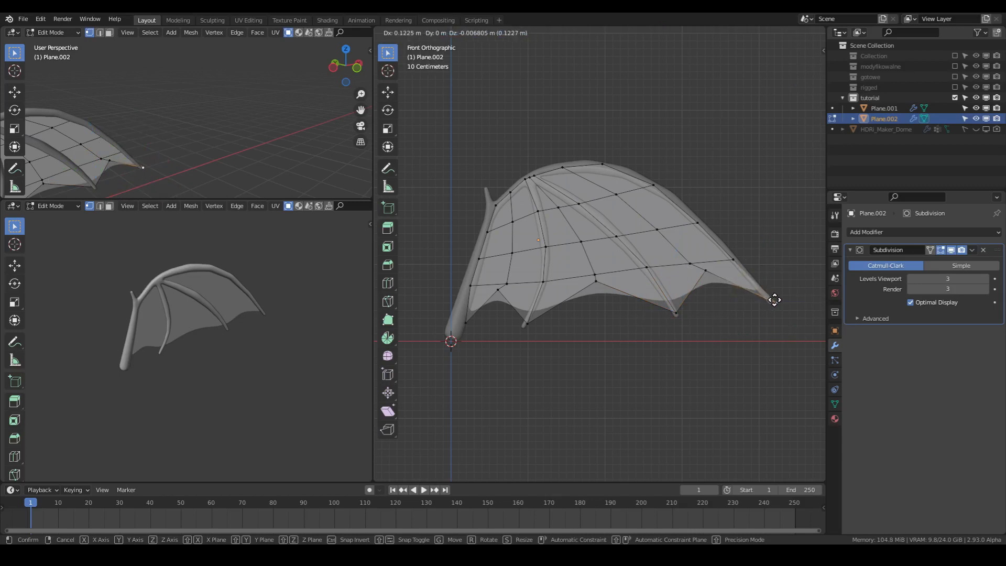
{"action": "left_click", "coordinate": [772, 300]}
{"action": "left_click", "coordinate": [461, 329]}
{"action": "key", "text": "g"}
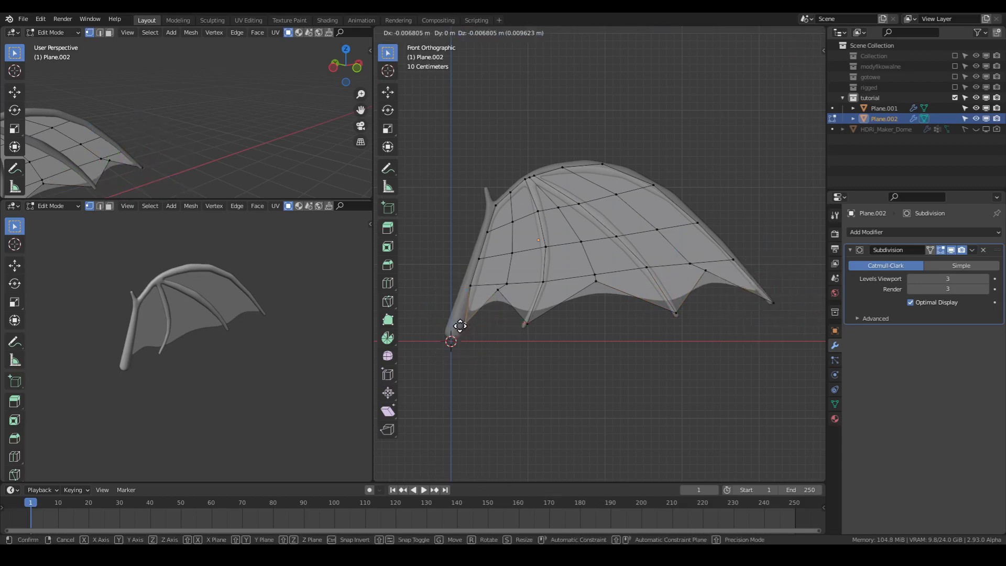
{"action": "left_click", "coordinate": [453, 329]}
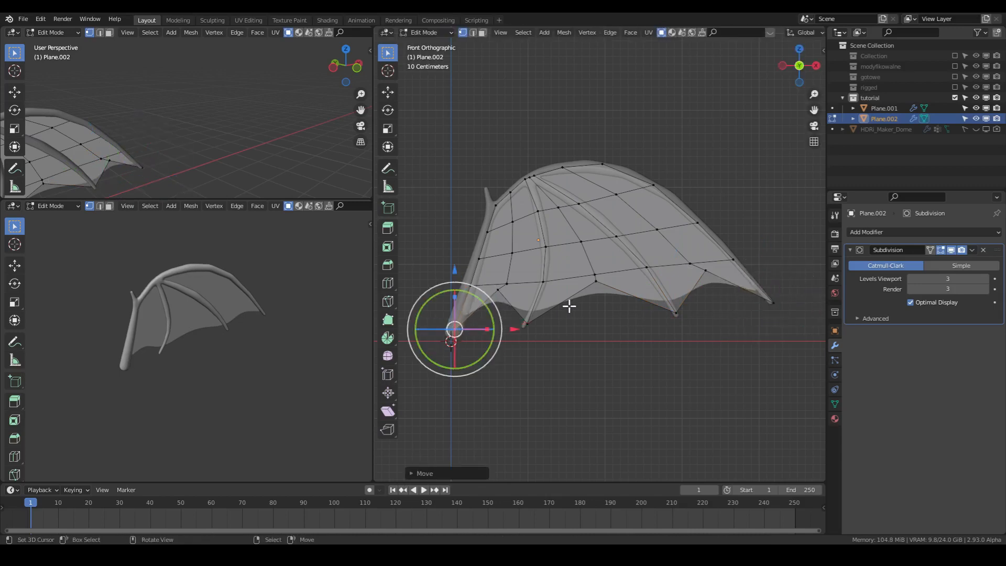
- Select the membrane's lengthwise edge loops running between the bones and move them together slightly along Y to bulge the skin
{"action": "key", "text": "grave"}
{"action": "left_click", "coordinate": [516, 270]}
{"action": "key", "text": "Tab"}
{"action": "middle_click_drag", "start_coordinate": [616, 213], "coordinate": [652, 295]}
{"action": "scroll", "coordinate": [612, 262], "scroll_direction": "up", "scroll_amount": 2}
{"action": "key", "text": "Tab"}
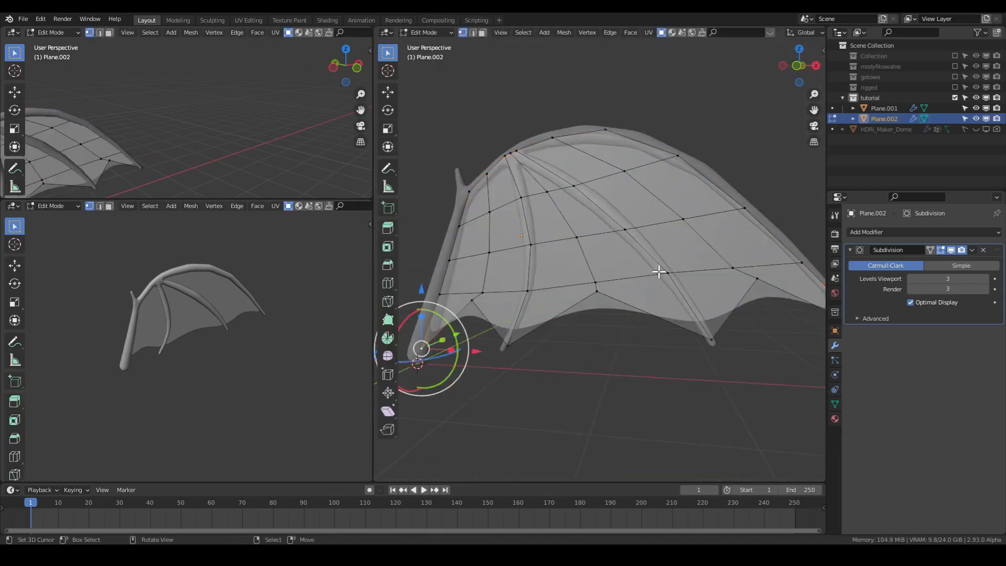
{"action": "left_click", "coordinate": [635, 197]}
{"action": "left_click", "coordinate": [596, 245], "text": "alt"}
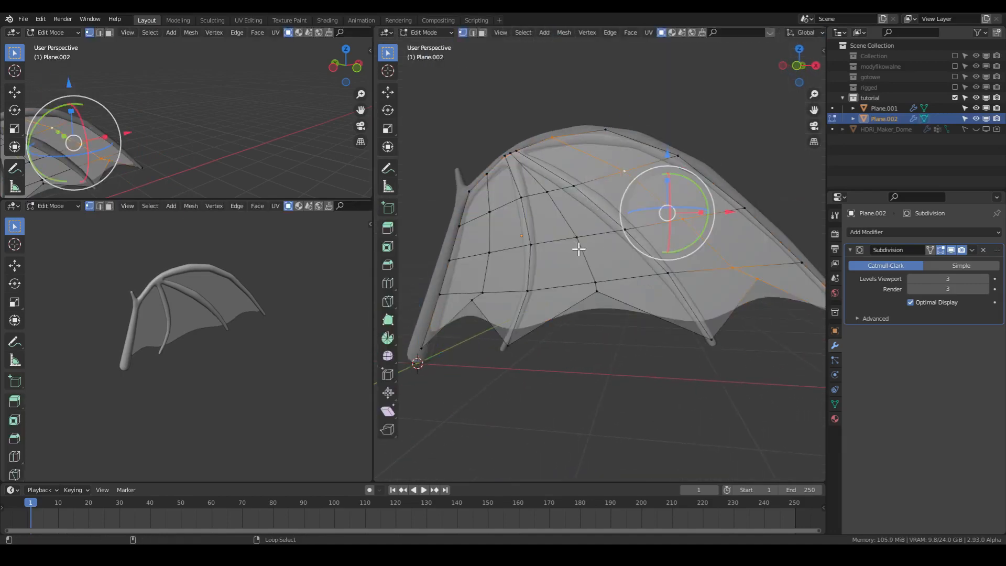
{"action": "left_click", "coordinate": [579, 249], "text": "alt+shift"}
{"action": "left_click", "coordinate": [495, 263], "text": "alt+shift"}
{"action": "middle_click_drag", "start_coordinate": [654, 276], "coordinate": [570, 341]}
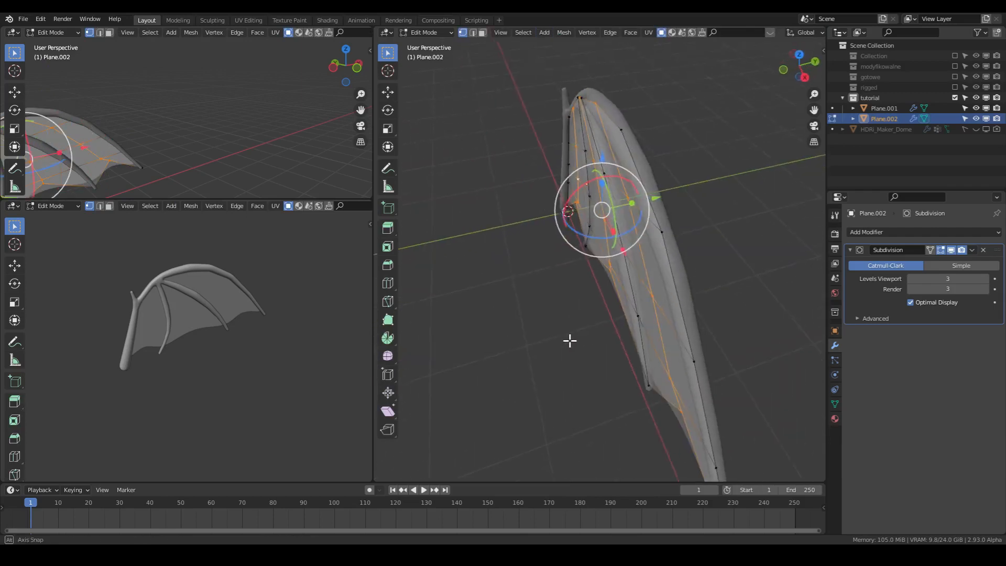
{"action": "left_click_drag", "start_coordinate": [662, 201], "coordinate": [674, 202]}
- Return the membrane to Object Mode and save the wing file
{"action": "middle_click_drag", "start_coordinate": [674, 202], "coordinate": [652, 251]}
{"action": "key", "text": "Tab"}
{"action": "key", "text": "ctrl+s"}
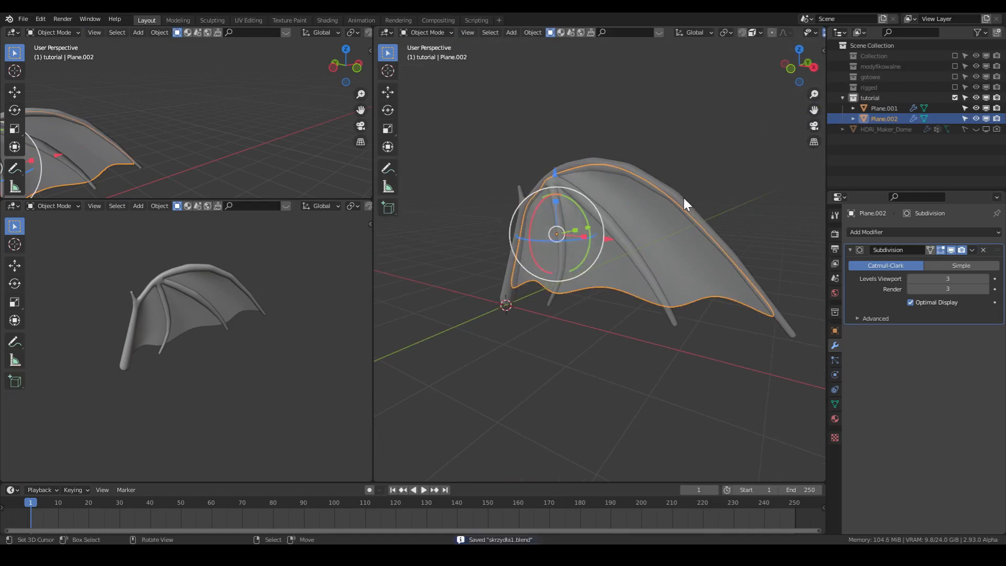
- Select the bone skeleton and assign the existing material skóra to it
{"action": "scroll", "coordinate": [684, 198], "scroll_direction": "up", "scroll_amount": 2}
{"action": "middle_click_drag", "start_coordinate": [686, 201], "coordinate": [685, 225], "text": "shift"}
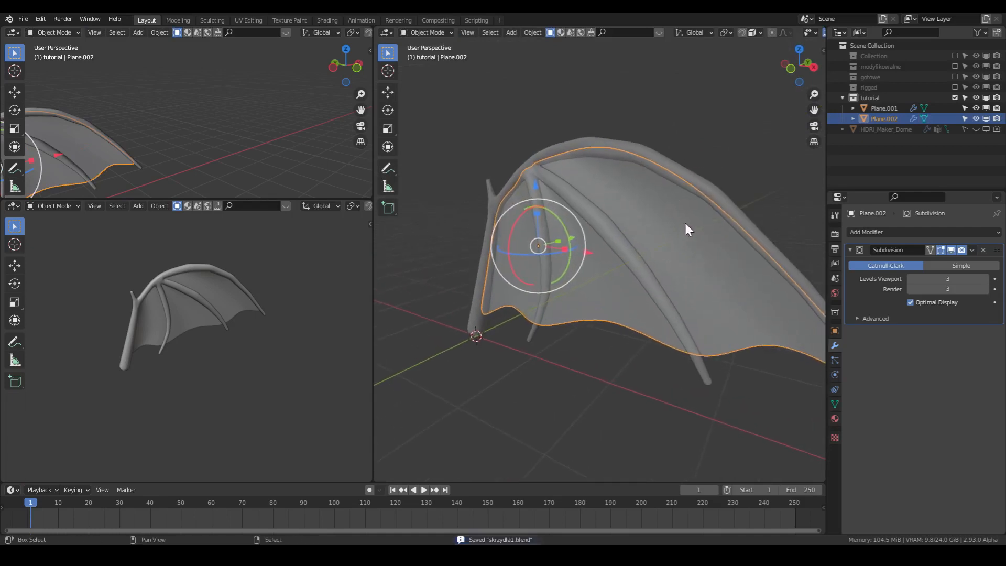
{"action": "left_click", "coordinate": [836, 419]}
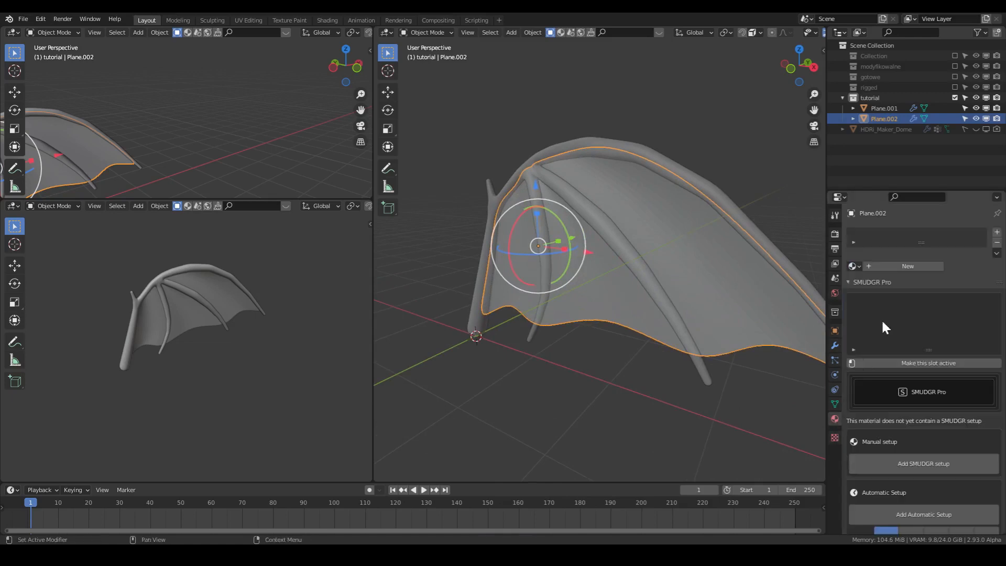
{"action": "left_click", "coordinate": [710, 179]}
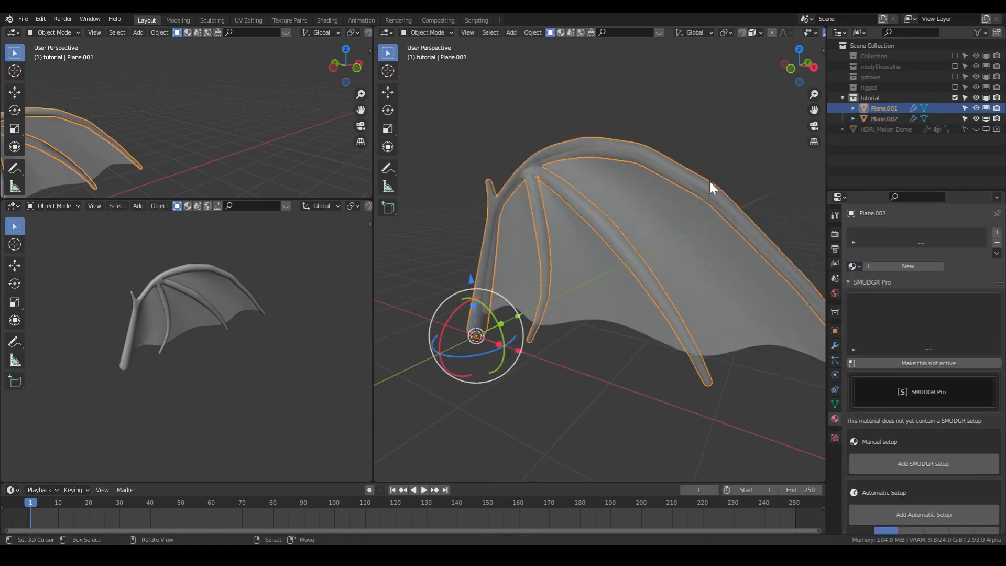
{"action": "left_click", "coordinate": [908, 264]}
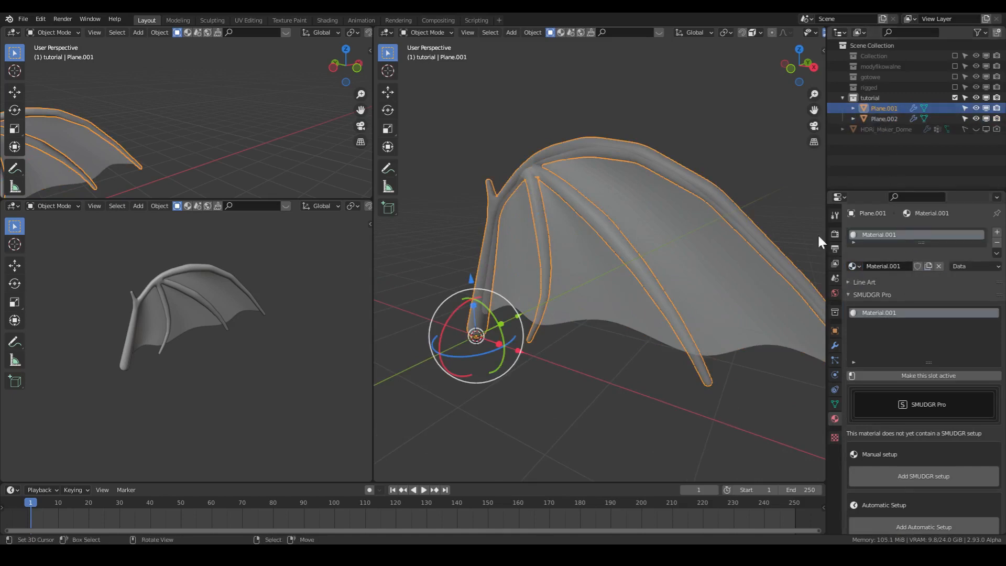
{"action": "left_click", "coordinate": [854, 267]}
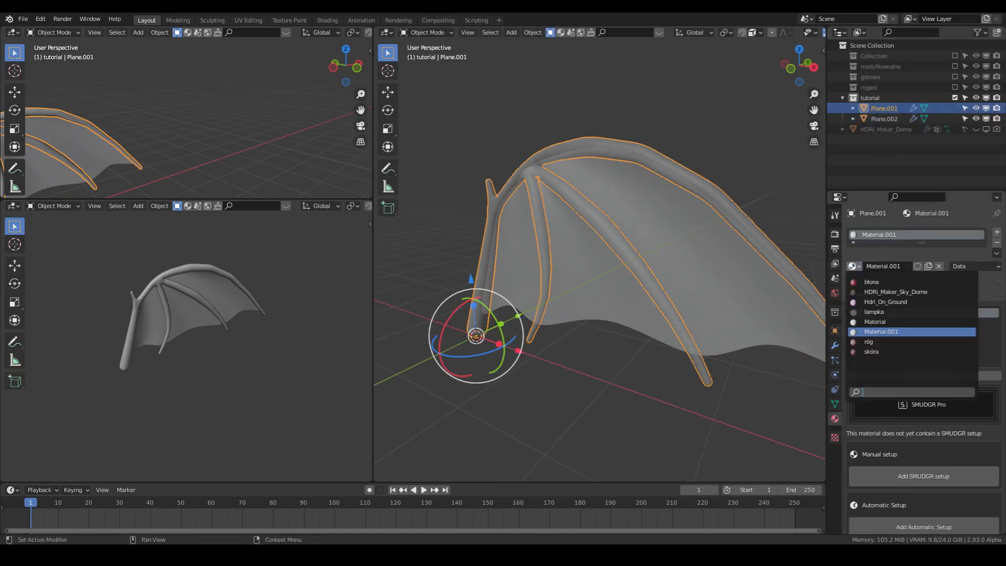
{"action": "left_click", "coordinate": [871, 352]}
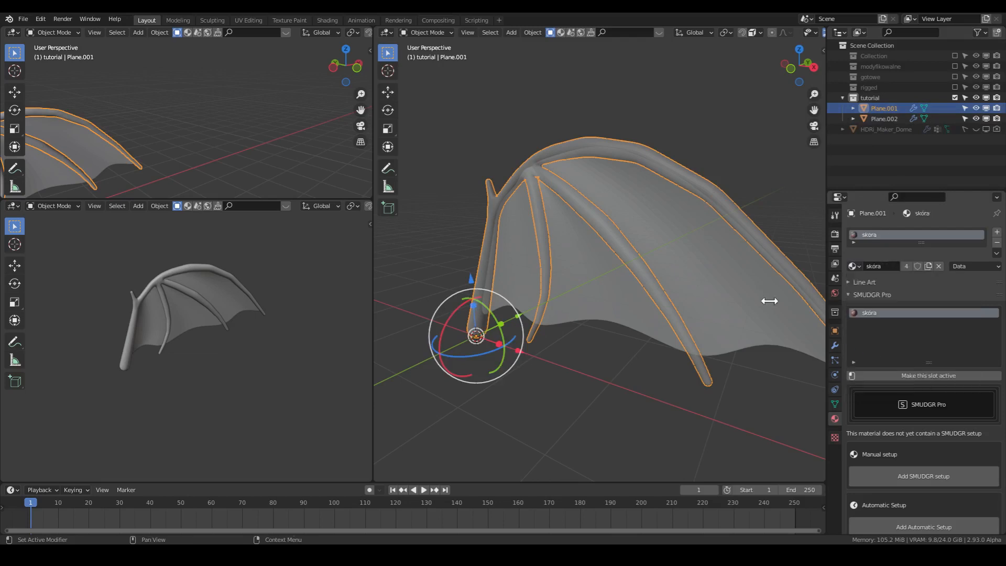
- Change the large 3D viewport to the Shader Editor and move the black Glossy BSDF node down clear of the Principled BSDF
{"action": "left_click", "coordinate": [387, 33]}
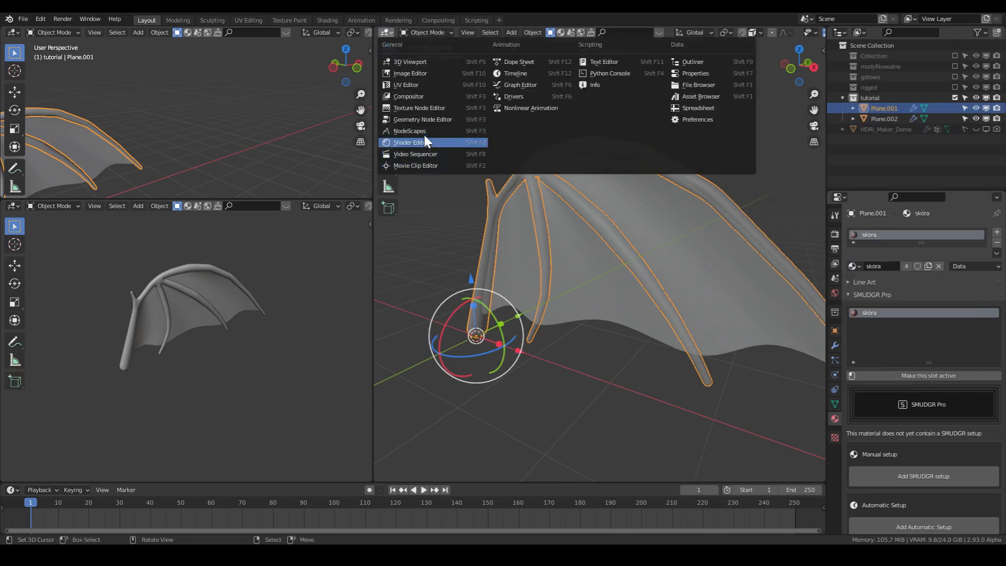
{"action": "left_click", "coordinate": [424, 140]}
{"action": "left_click", "coordinate": [388, 32]}
{"action": "left_click", "coordinate": [419, 150]}
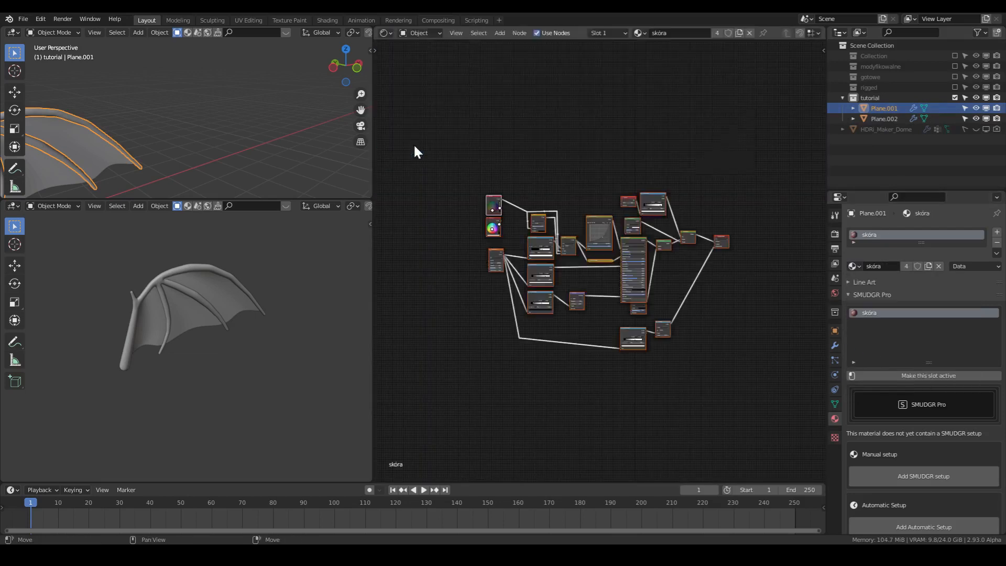
{"action": "scroll", "coordinate": [713, 306], "scroll_direction": "up", "scroll_amount": 3}
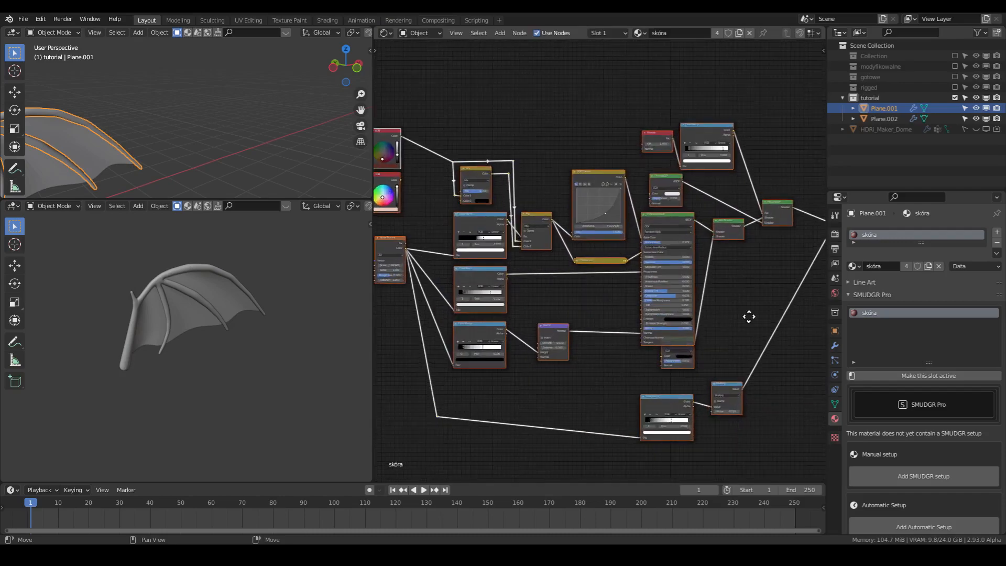
{"action": "scroll", "coordinate": [747, 317], "scroll_direction": "up", "scroll_amount": 1}
{"action": "scroll", "coordinate": [660, 335], "scroll_direction": "up", "scroll_amount": 4}
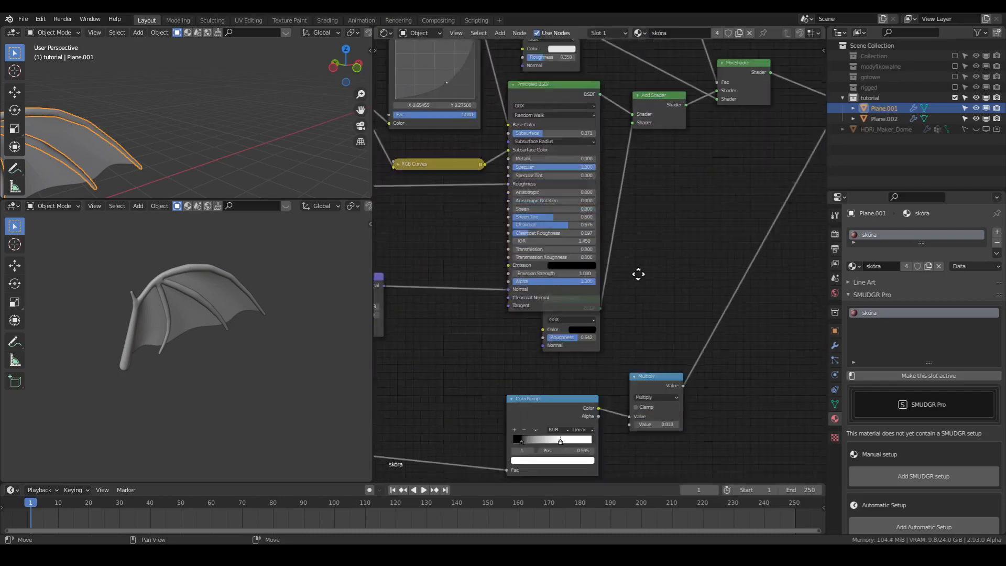
{"action": "left_click_drag", "start_coordinate": [561, 293], "coordinate": [563, 320]}
- Examine the skóra node setup from the Principled BSDF back to the RGB and Noise Texture nodes
{"action": "scroll", "coordinate": [650, 294], "scroll_direction": "down", "scroll_amount": 3}
{"action": "middle_click_drag", "start_coordinate": [653, 304], "coordinate": [587, 449]}
{"action": "middle_click_drag", "start_coordinate": [577, 368], "coordinate": [813, 355]}
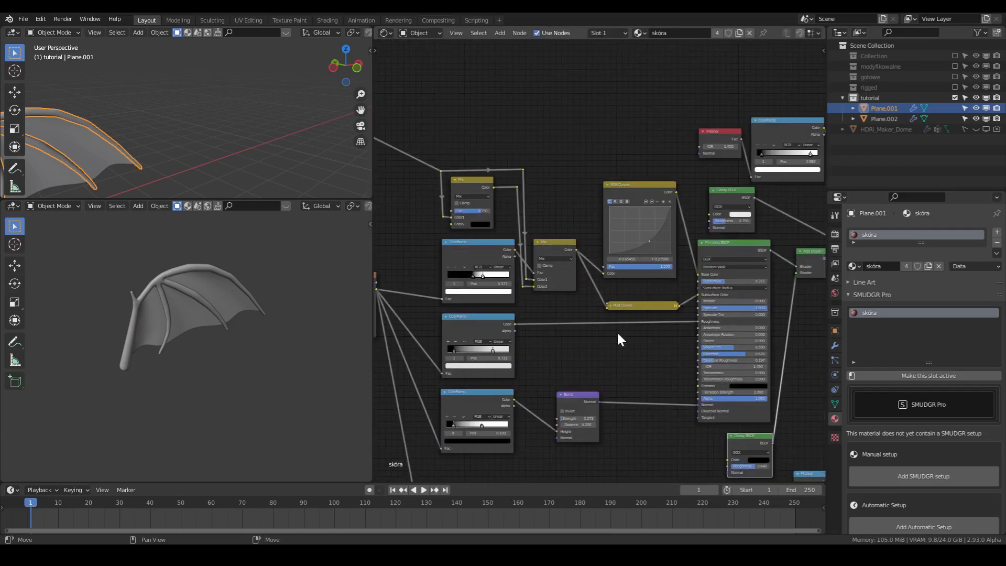
{"action": "middle_click_drag", "start_coordinate": [517, 326], "coordinate": [658, 339]}
{"action": "scroll", "coordinate": [651, 339], "scroll_direction": "up", "scroll_amount": 3}
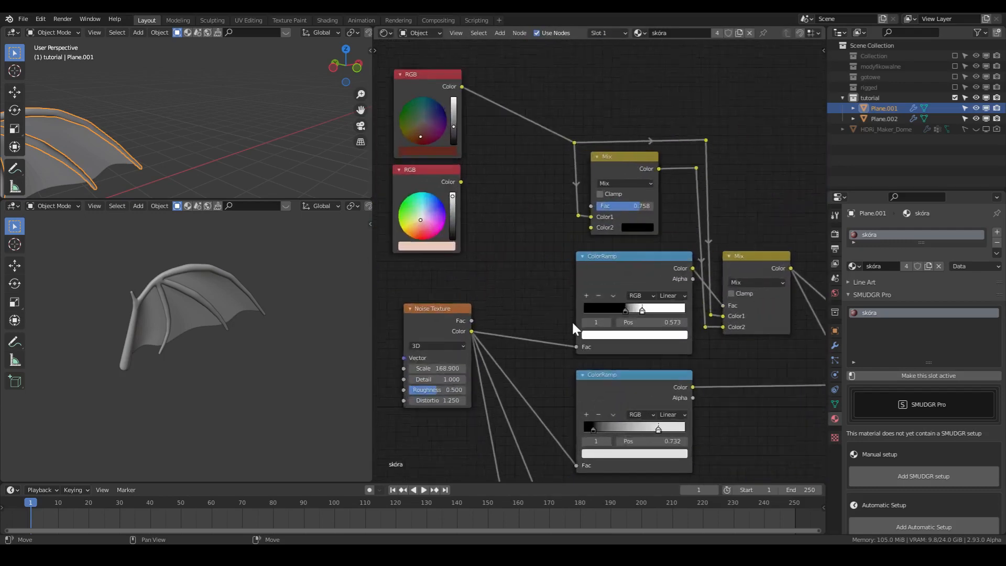
{"action": "scroll", "coordinate": [644, 326], "scroll_direction": "down", "scroll_amount": 8}
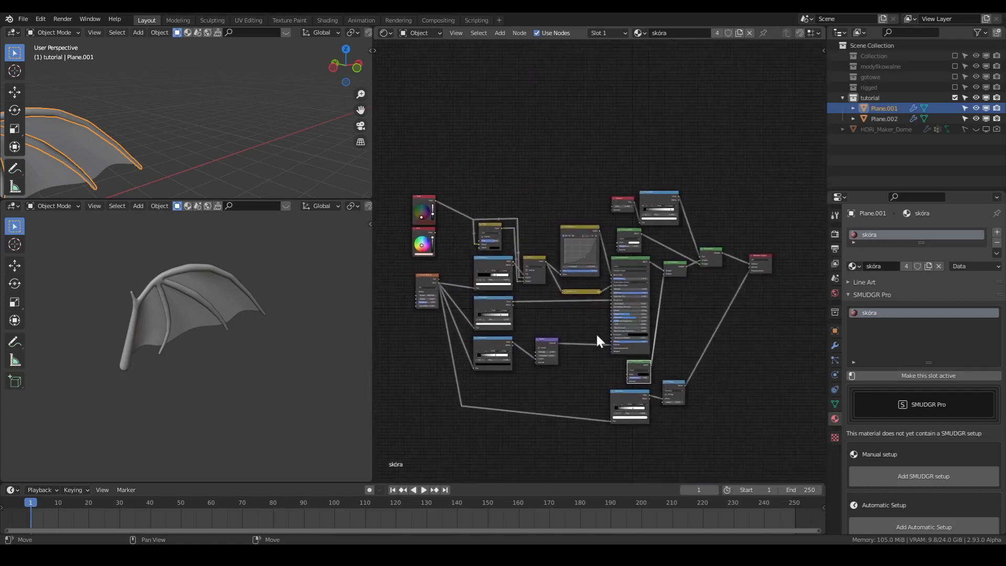
- Select the membrane to bring up its material nodes, and reselect the bone skeleton to return to the skóra nodes
{"action": "scroll", "coordinate": [202, 356], "scroll_direction": "up", "scroll_amount": 3}
{"action": "middle_click_drag", "start_coordinate": [203, 356], "coordinate": [159, 369]}
{"action": "right_click", "coordinate": [159, 369]}
{"action": "key", "text": "w"}
{"action": "left_click", "coordinate": [149, 350]}
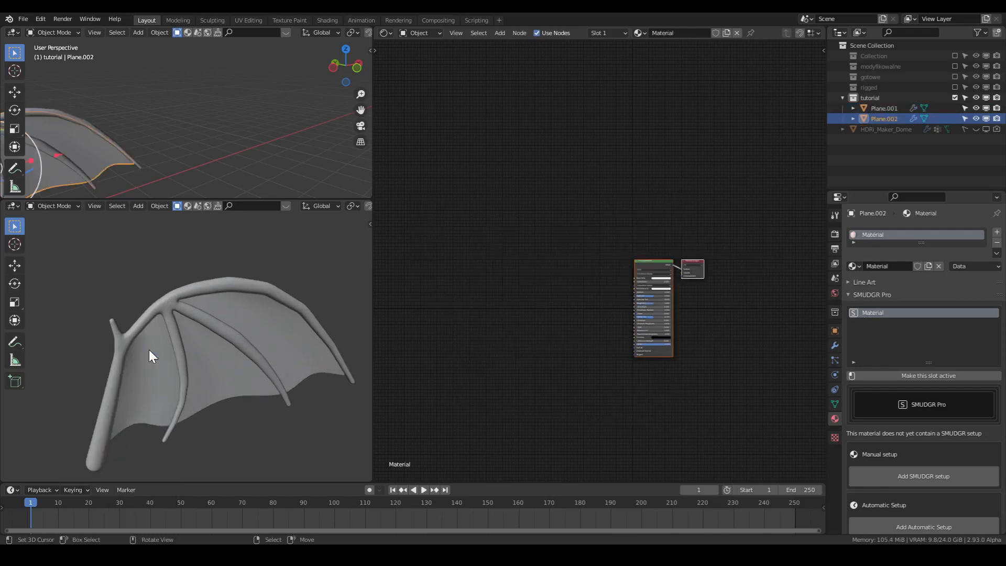
{"action": "right_click", "coordinate": [140, 320]}
{"action": "right_click", "coordinate": [140, 320]}
{"action": "left_click", "coordinate": [139, 322]}
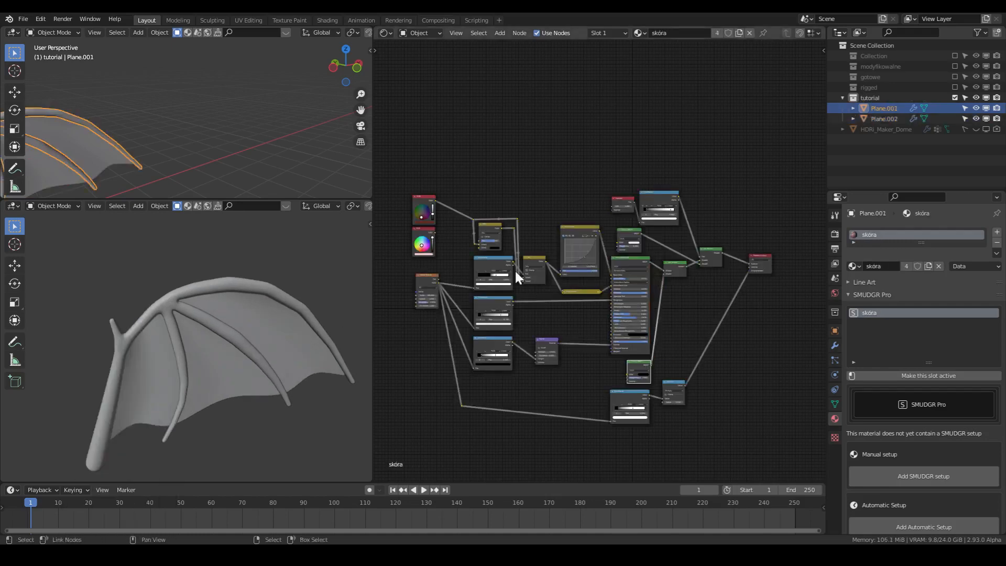
- Examine the skóra material's RGB Curves, Fresnel and Glossy BSDF nodes and the dark red RGB colour feeding the Mix nodes
{"action": "scroll", "coordinate": [497, 293], "scroll_direction": "up", "scroll_amount": 4}
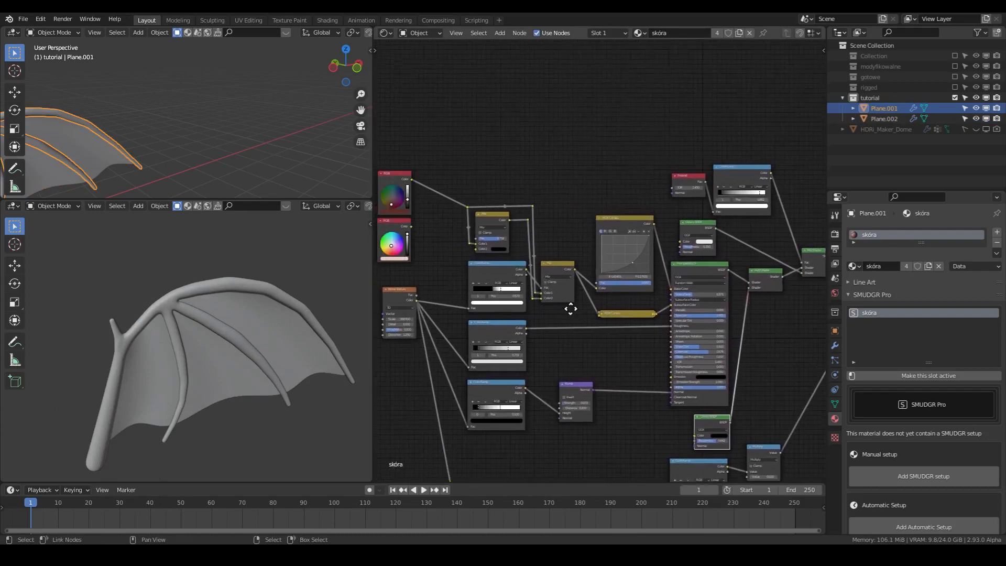
{"action": "middle_click_drag", "start_coordinate": [699, 367], "coordinate": [566, 386]}
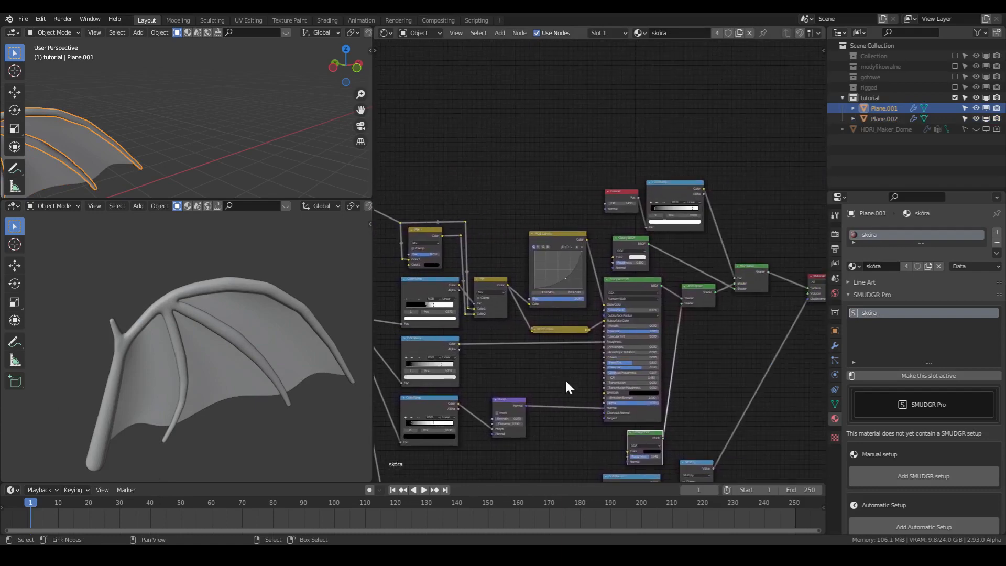
{"action": "scroll", "coordinate": [571, 387], "scroll_direction": "up", "scroll_amount": 4}
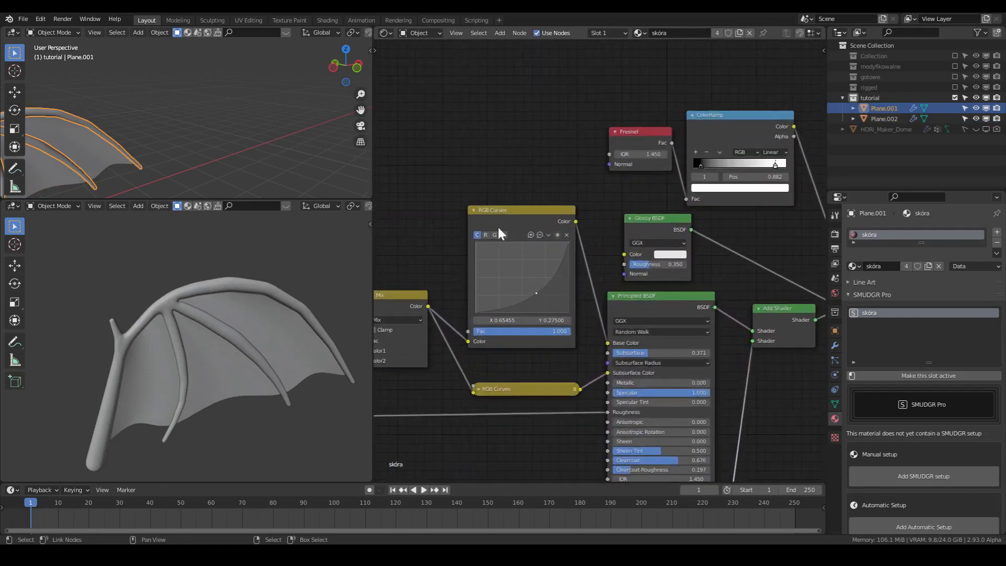
{"action": "scroll", "coordinate": [505, 371], "scroll_direction": "down", "scroll_amount": 4}
{"action": "scroll", "coordinate": [610, 341], "scroll_direction": "up", "scroll_amount": 4}
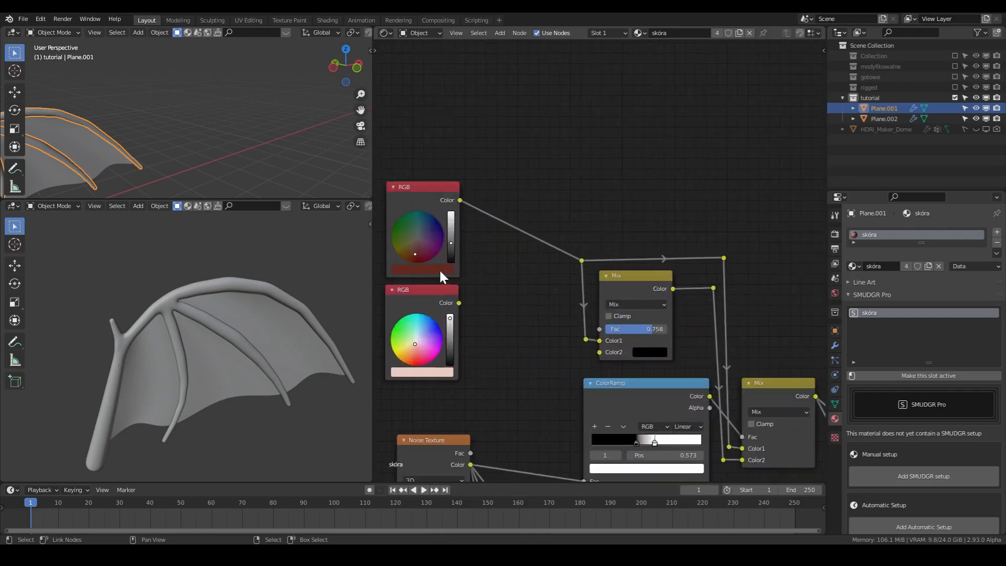
{"action": "left_click", "coordinate": [440, 269]}
{"action": "scroll", "coordinate": [313, 204], "scroll_direction": "down", "scroll_amount": 6}
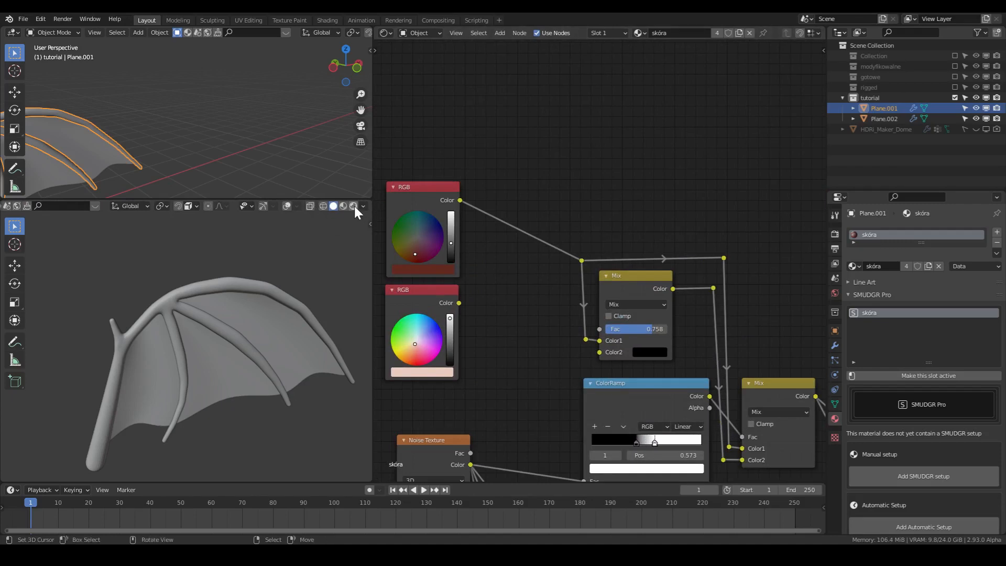
- Switch the wing's close-up viewport to Rendered shading and inspect the skóra material on the bones from several angles
{"action": "left_click", "coordinate": [355, 206]}
{"action": "left_click", "coordinate": [286, 206]}
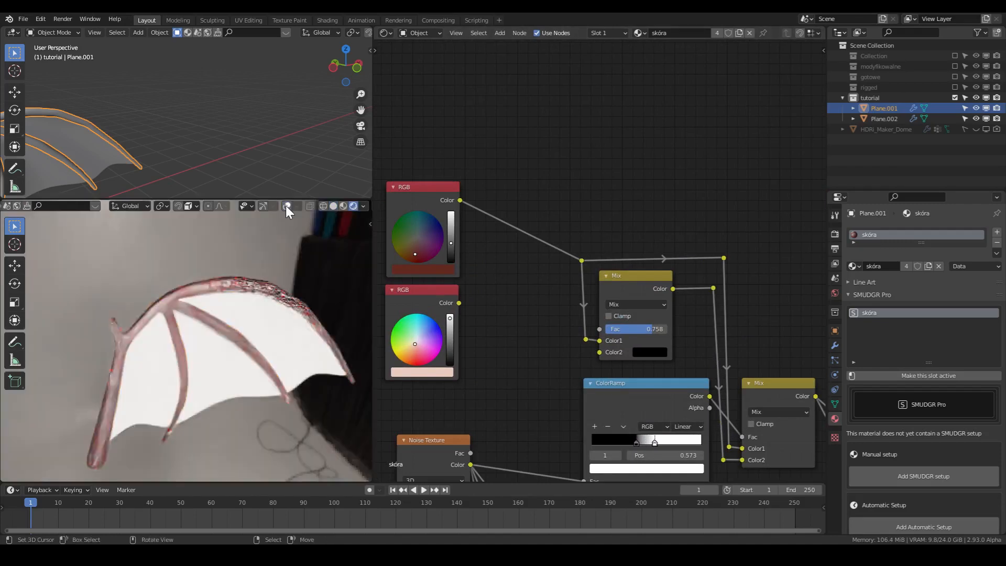
{"action": "left_click", "coordinate": [286, 205]}
{"action": "scroll", "coordinate": [262, 278], "scroll_direction": "up", "scroll_amount": 5}
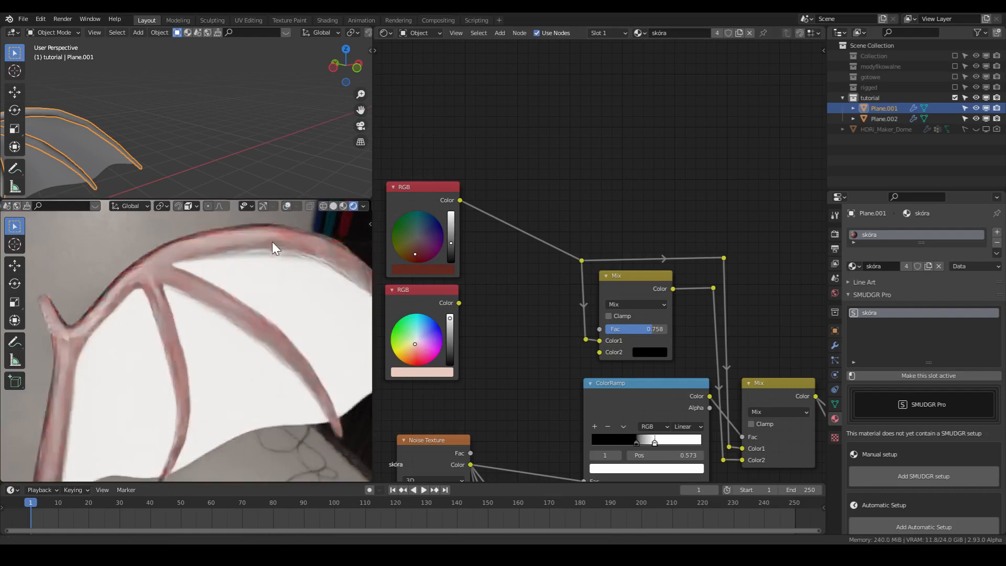
{"action": "scroll", "coordinate": [217, 325], "scroll_direction": "up", "scroll_amount": 6}
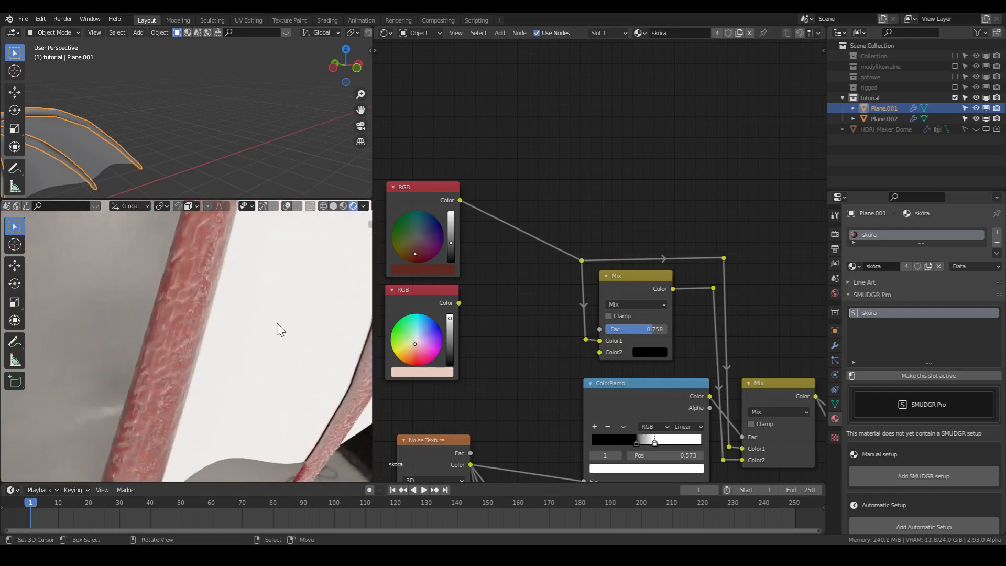
{"action": "middle_click_drag", "start_coordinate": [240, 372], "coordinate": [356, 316]}
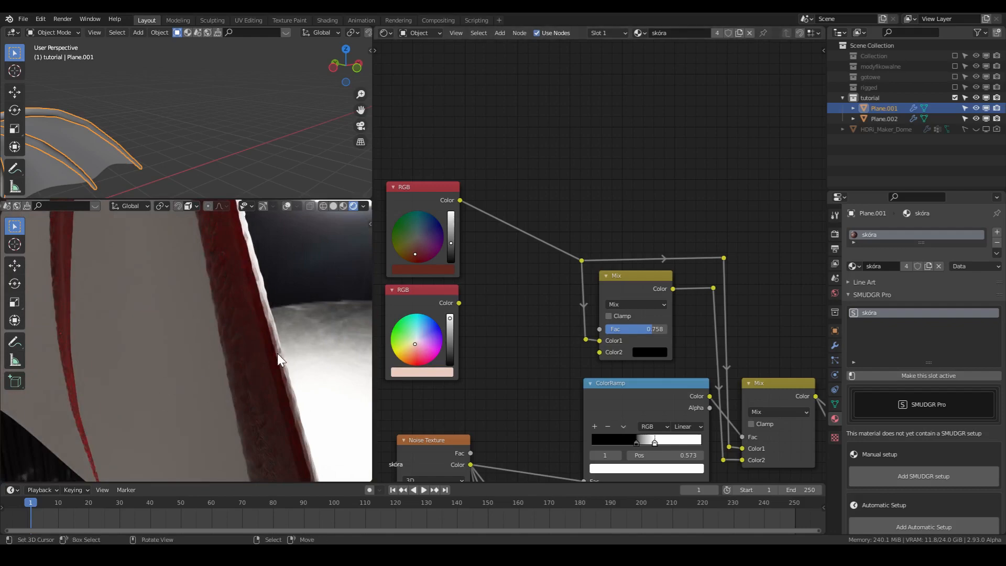
{"action": "middle_click_drag", "start_coordinate": [278, 354], "coordinate": [118, 370]}
{"action": "scroll", "coordinate": [557, 320], "scroll_direction": "down", "scroll_amount": 2}
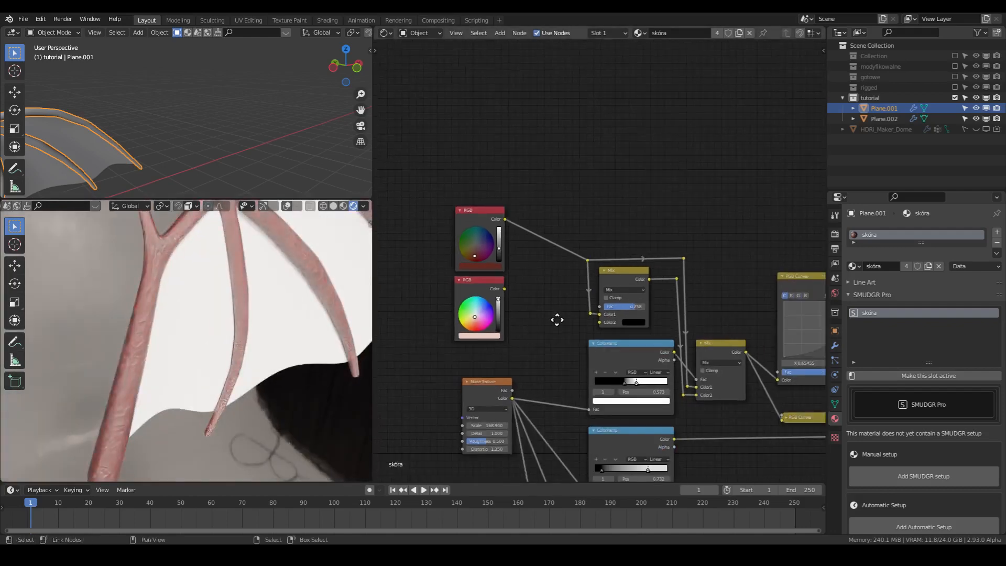
- Examine the Noise Texture settings and the ColorRamp and Bump nodes they drive in the skóra material
{"action": "middle_click_drag", "start_coordinate": [557, 320], "coordinate": [476, 152]}
{"action": "scroll", "coordinate": [545, 254], "scroll_direction": "up", "scroll_amount": 5}
{"action": "middle_click_drag", "start_coordinate": [487, 277], "coordinate": [531, 307]}
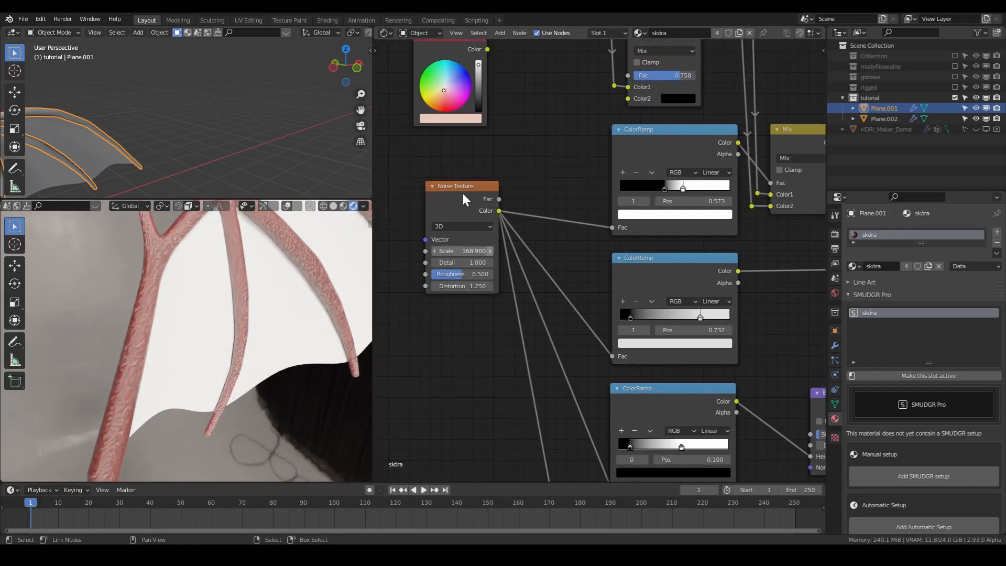
{"action": "scroll", "coordinate": [629, 309], "scroll_direction": "down", "scroll_amount": 3}
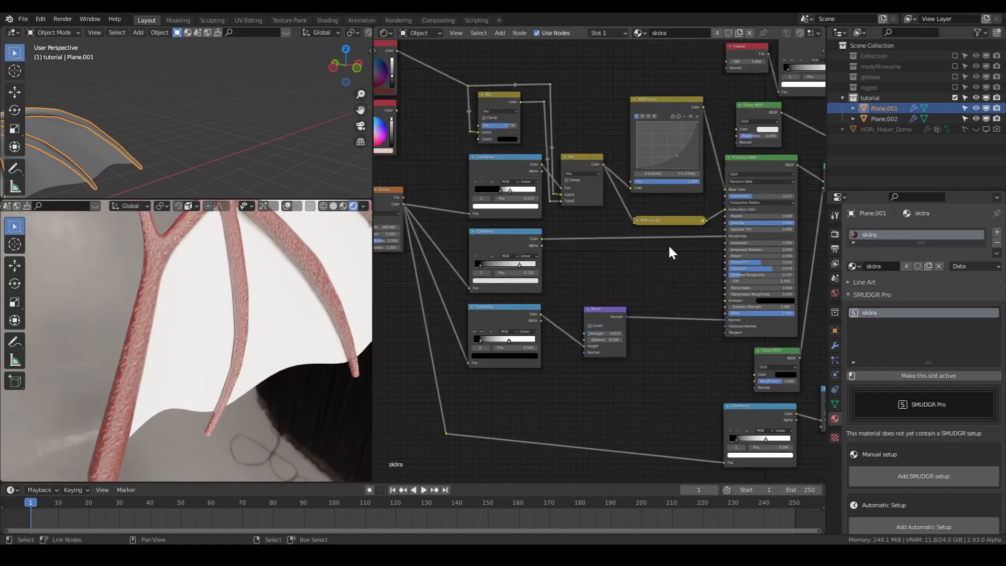
- Select the wing membrane and replace its default material with the existing błona material
{"action": "middle_click_drag", "start_coordinate": [688, 285], "coordinate": [475, 384]}
{"action": "mouse_move", "coordinate": [225, 368]}
{"action": "middle_mouse_down"}
{"action": "mouse_move", "coordinate": [183, 365]}
{"action": "mouse_move", "coordinate": [226, 379]}
{"action": "middle_mouse_up"}
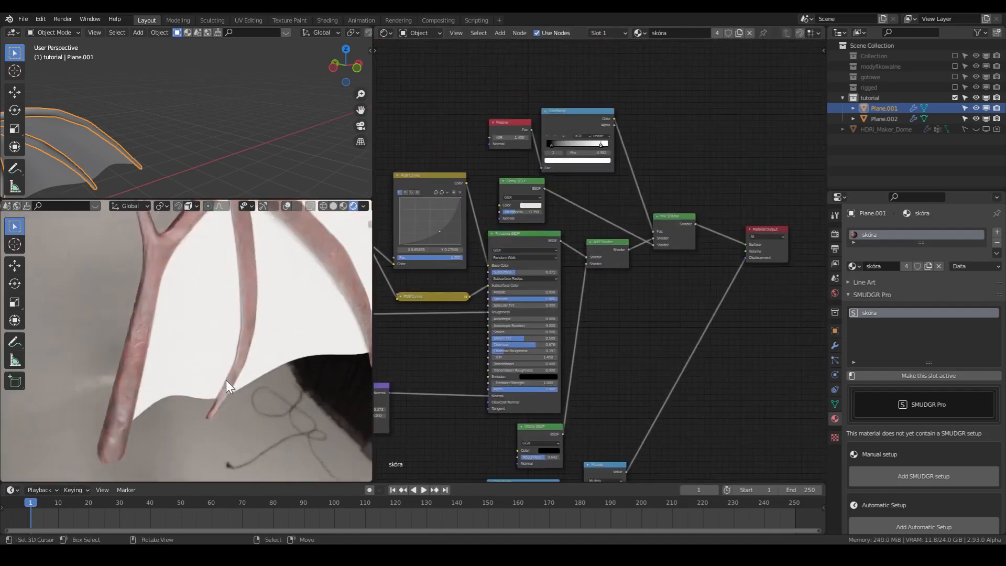
{"action": "left_click", "coordinate": [194, 303]}
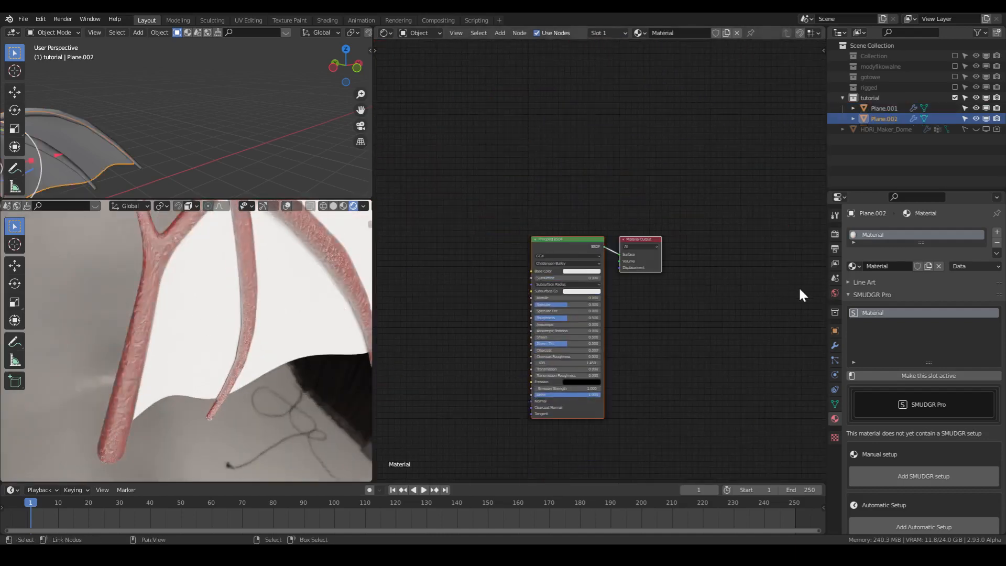
{"action": "left_click", "coordinate": [883, 266]}
{"action": "left_click", "coordinate": [855, 265]}
{"action": "left_click", "coordinate": [861, 278]}
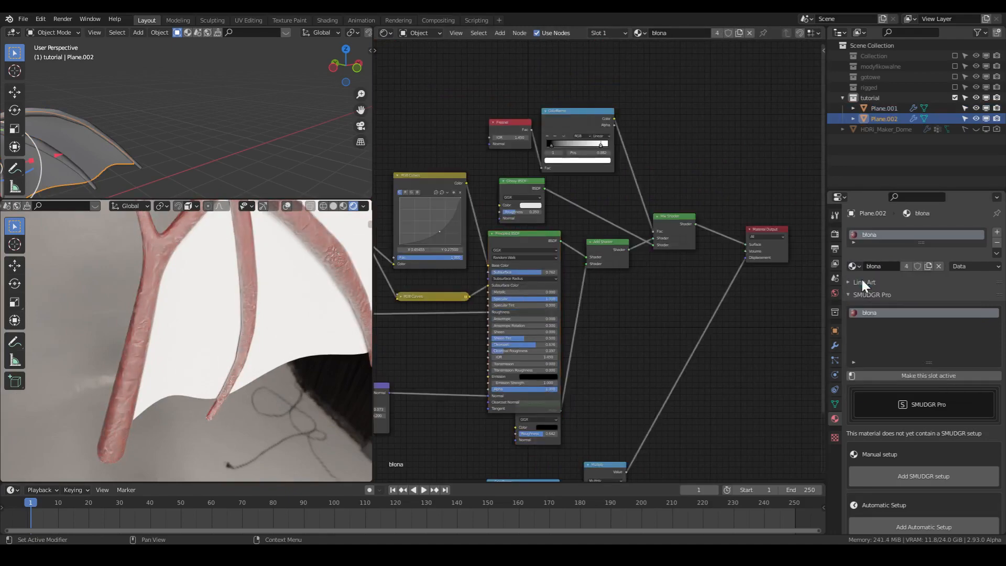
{"action": "mouse_move", "coordinate": [283, 314]}
{"action": "middle_mouse_down"}
{"action": "mouse_move", "coordinate": [171, 400]}
{"action": "mouse_move", "coordinate": [341, 360]}
{"action": "mouse_move", "coordinate": [281, 326]}
{"action": "mouse_move", "coordinate": [292, 321]}
{"action": "middle_mouse_up"}
{"action": "middle_click_drag", "start_coordinate": [434, 333], "coordinate": [492, 268]}
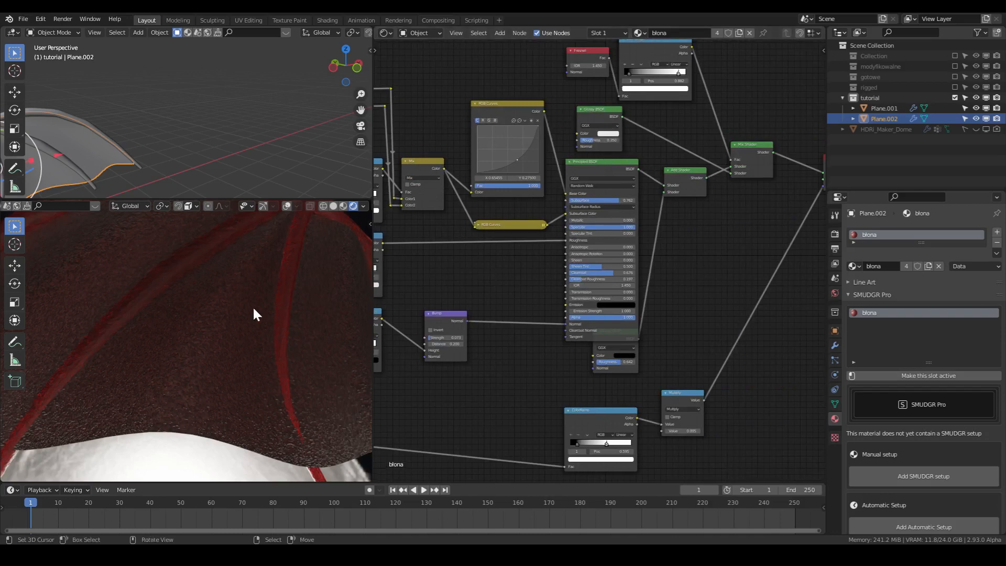
- Apply the scale of both the membrane and the bone skeleton
{"action": "scroll", "coordinate": [254, 307], "scroll_direction": "down", "scroll_amount": 5}
{"action": "middle_click_drag", "start_coordinate": [244, 318], "coordinate": [20, 319]}
{"action": "key", "text": "ctrl+a"}
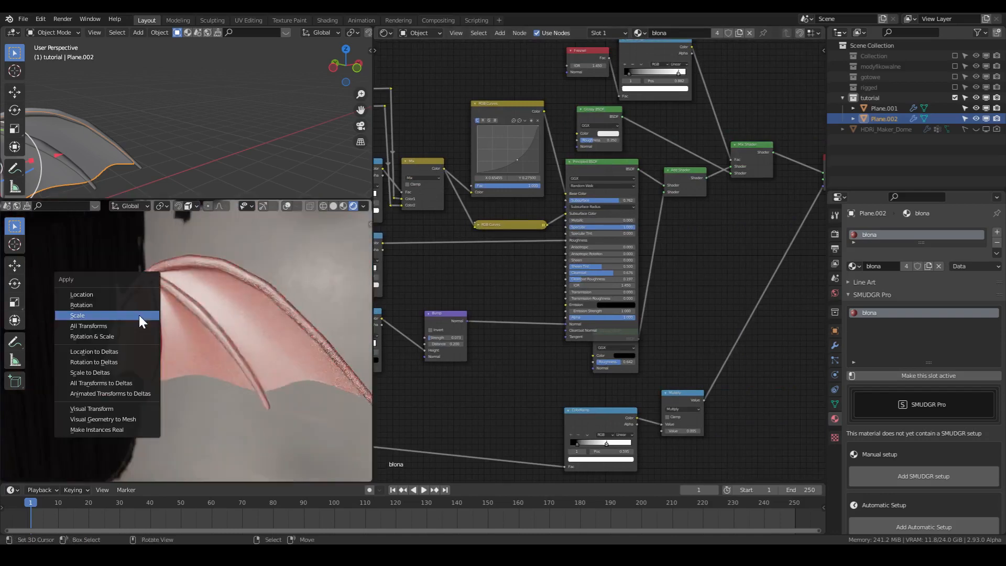
{"action": "left_click", "coordinate": [140, 316]}
{"action": "right_click", "coordinate": [201, 308]}
{"action": "key", "text": "ctrl+a"}
{"action": "left_click", "coordinate": [200, 309]}
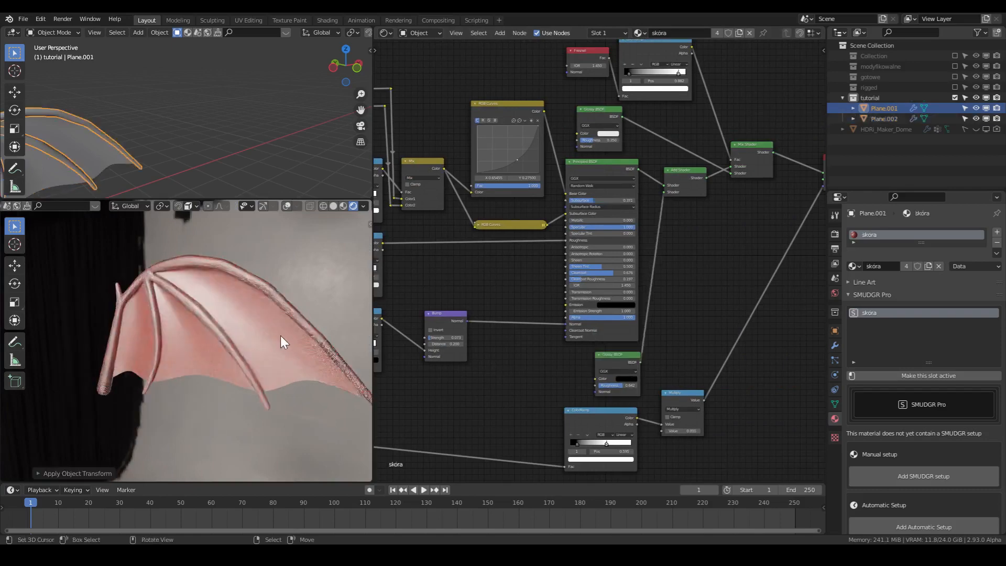
- Set the HDRi Maker world background's strength to 0
{"action": "middle_click_drag", "start_coordinate": [282, 338], "coordinate": [186, 322]}
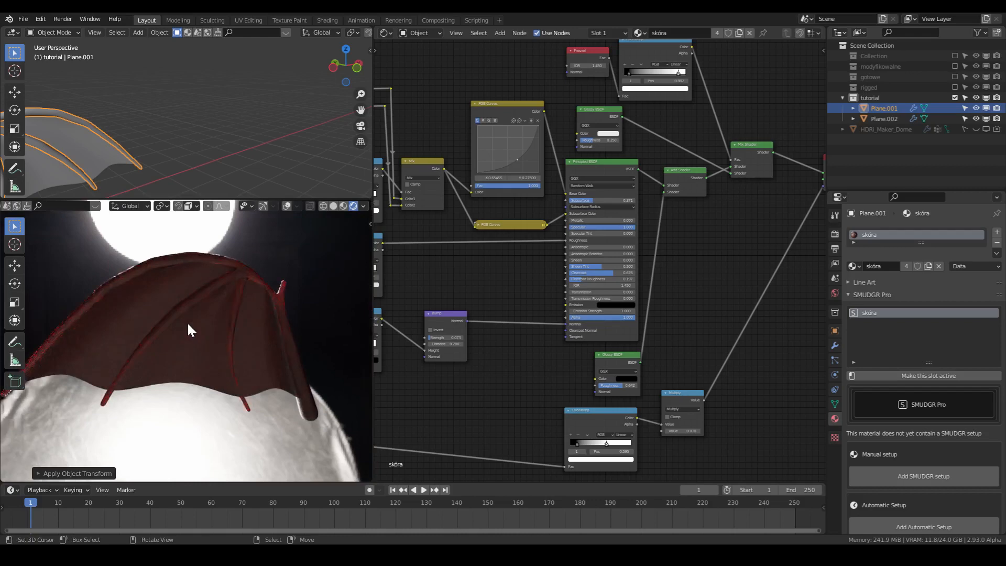
{"action": "left_click", "coordinate": [834, 291]}
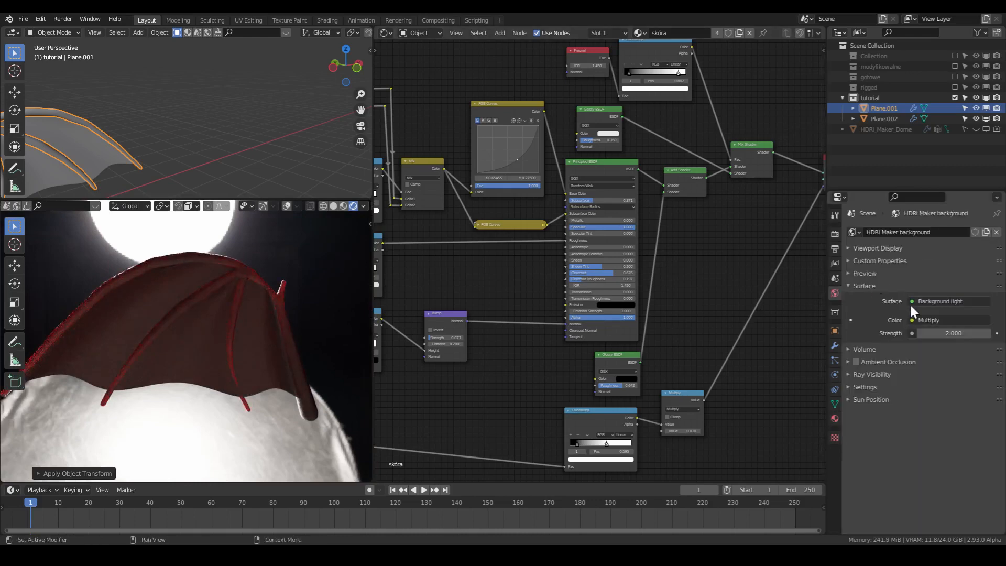
{"action": "left_click", "coordinate": [911, 302]}
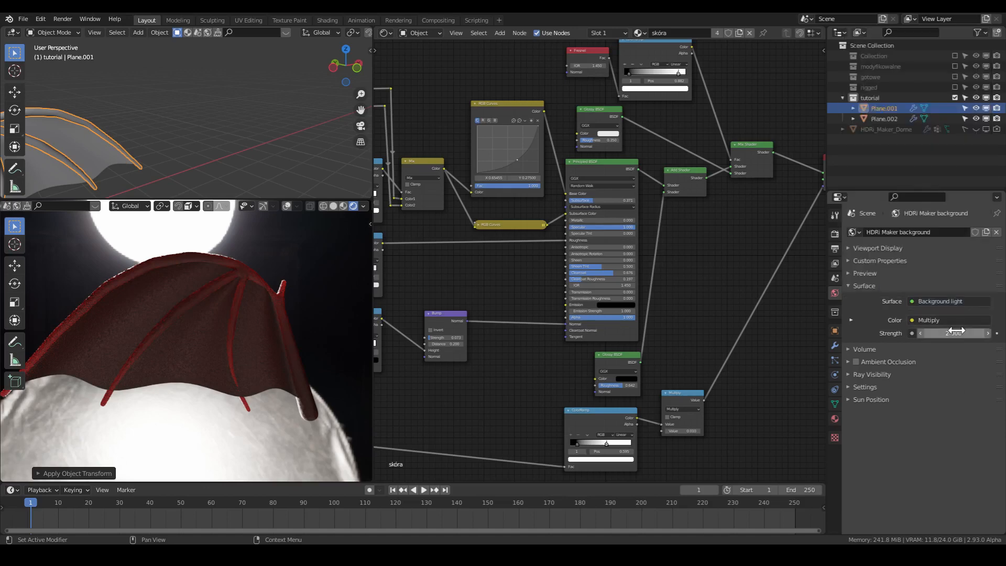
{"action": "left_click", "coordinate": [921, 333]}
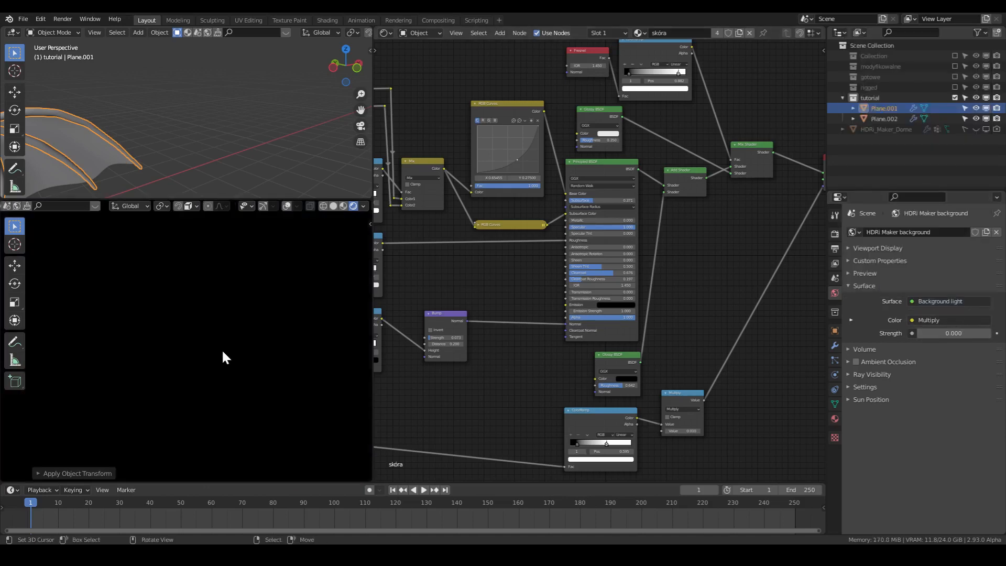
- Add a Sun light to the scene, rotate it freely and check the wing's lighting in the rendered view
{"action": "key", "text": "shift+a"}
{"action": "mouse_move", "coordinate": [209, 406]}
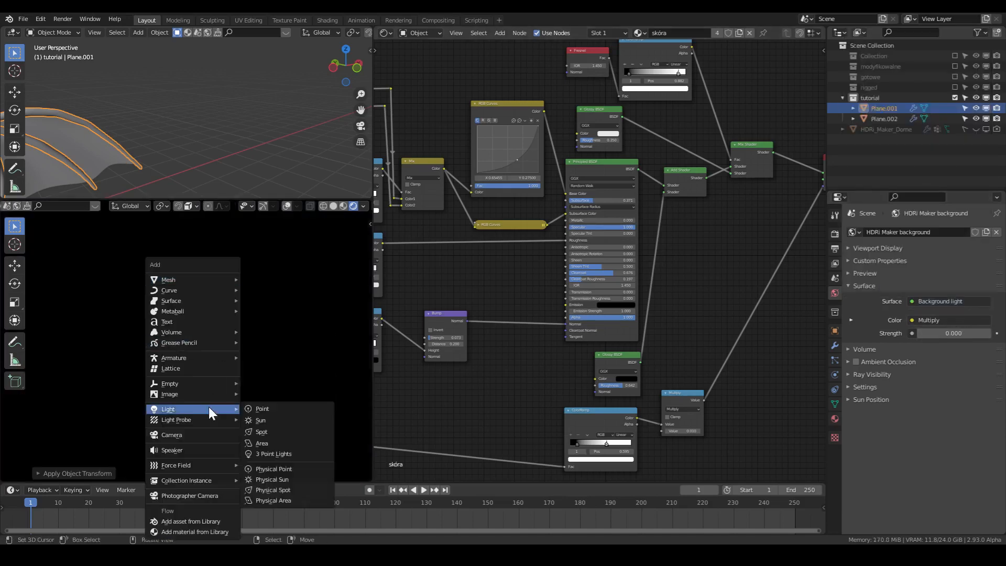
{"action": "left_click", "coordinate": [279, 418]}
{"action": "middle_click_drag", "start_coordinate": [265, 370], "coordinate": [345, 366]}
{"action": "key", "text": "r"}
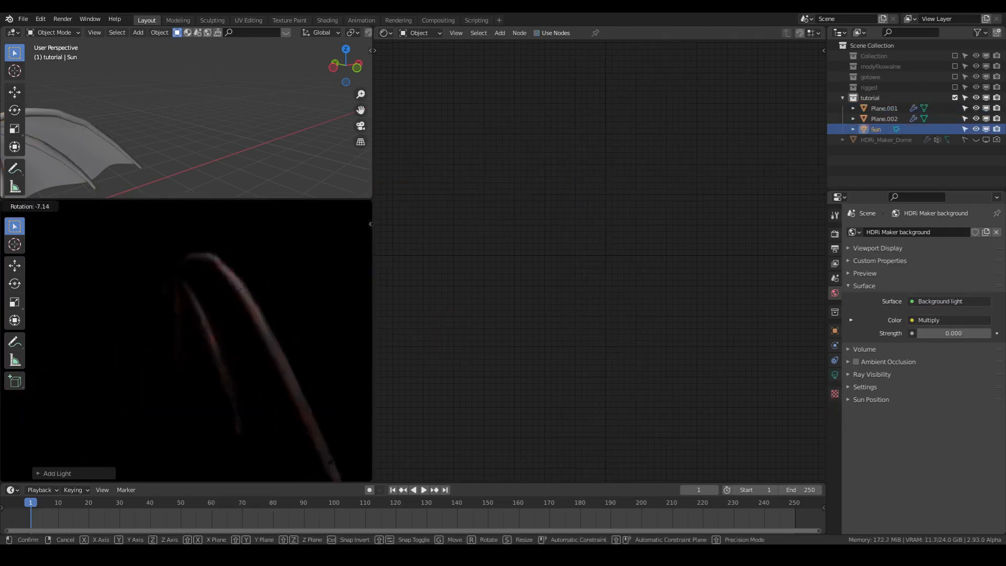
{"action": "middle_click_drag", "start_coordinate": [264, 355], "coordinate": [327, 345]}
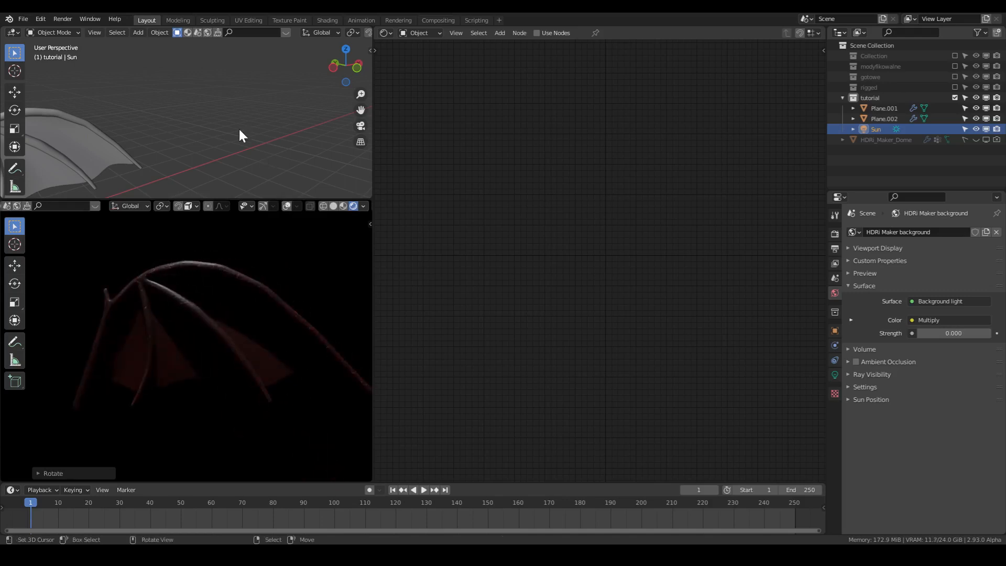
- Move the Sun light away from the wing along the Y axis
{"action": "middle_click_drag", "start_coordinate": [238, 127], "coordinate": [201, 149]}
{"action": "scroll", "coordinate": [200, 149], "scroll_direction": "up", "scroll_amount": 6}
{"action": "middle_click_drag", "start_coordinate": [102, 144], "coordinate": [212, 91], "text": "shift"}
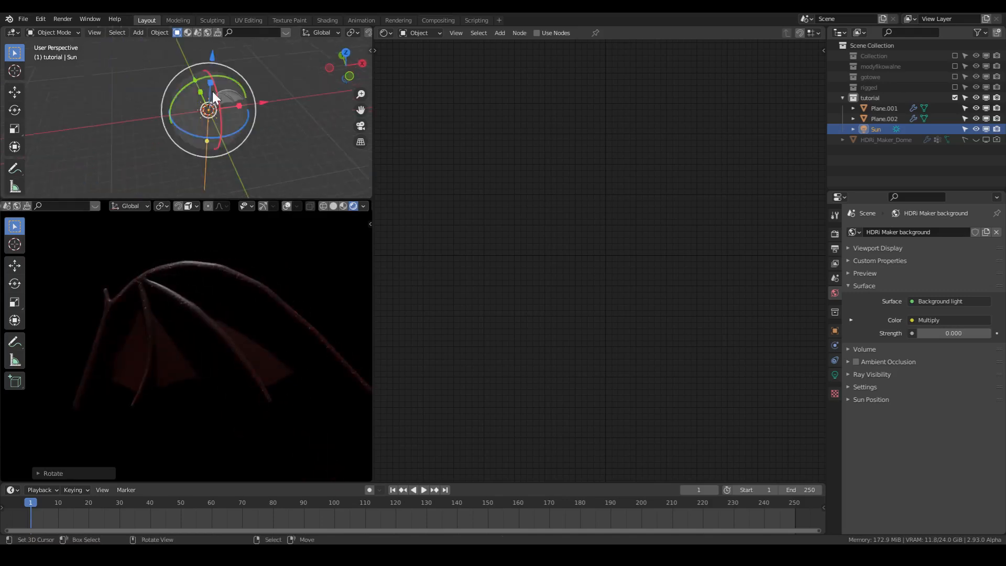
{"action": "left_click_drag", "start_coordinate": [194, 78], "coordinate": [235, 150]}
{"action": "middle_click_drag", "start_coordinate": [293, 163], "coordinate": [270, 175]}
- Rotate the Sun light freely and around global Z, and check the wing's lighting from both sides
{"action": "key", "text": "r"}
{"action": "left_click", "coordinate": [314, 141]}
{"action": "key", "text": "r"}
{"action": "key", "text": "z"}
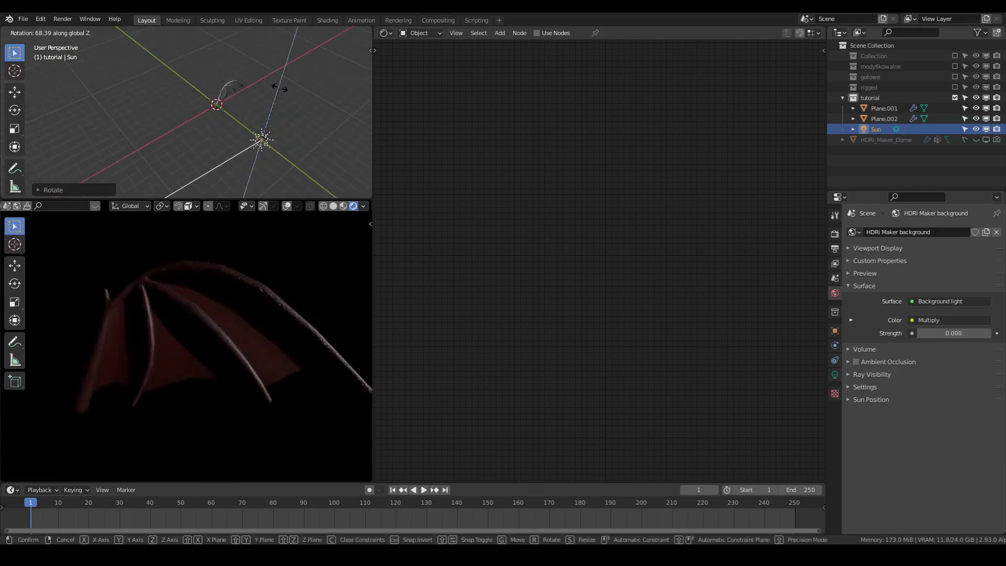
{"action": "left_click", "coordinate": [220, 127]}
{"action": "middle_click_drag", "start_coordinate": [308, 127], "coordinate": [265, 117]}
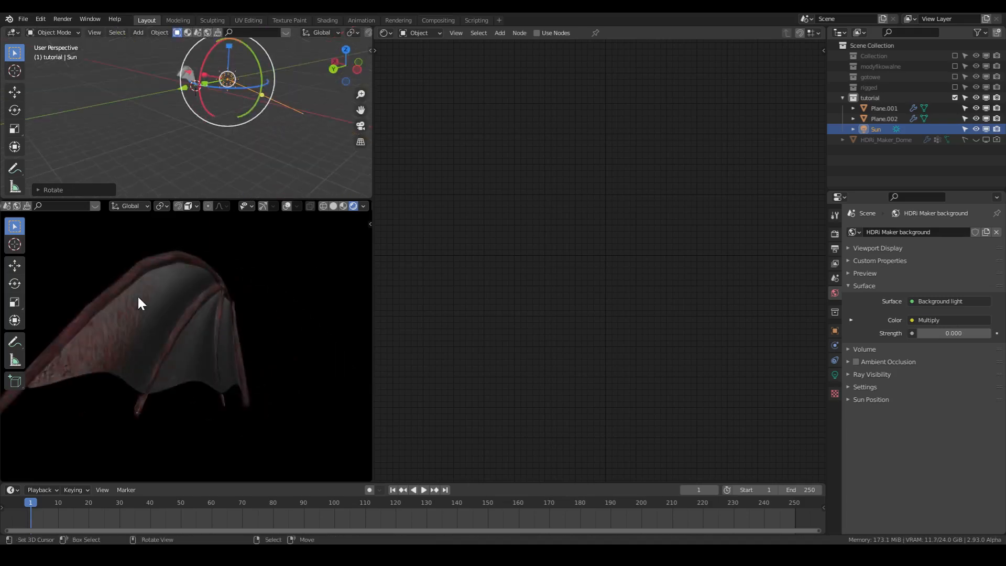
{"action": "middle_click_drag", "start_coordinate": [166, 321], "coordinate": [304, 330]}
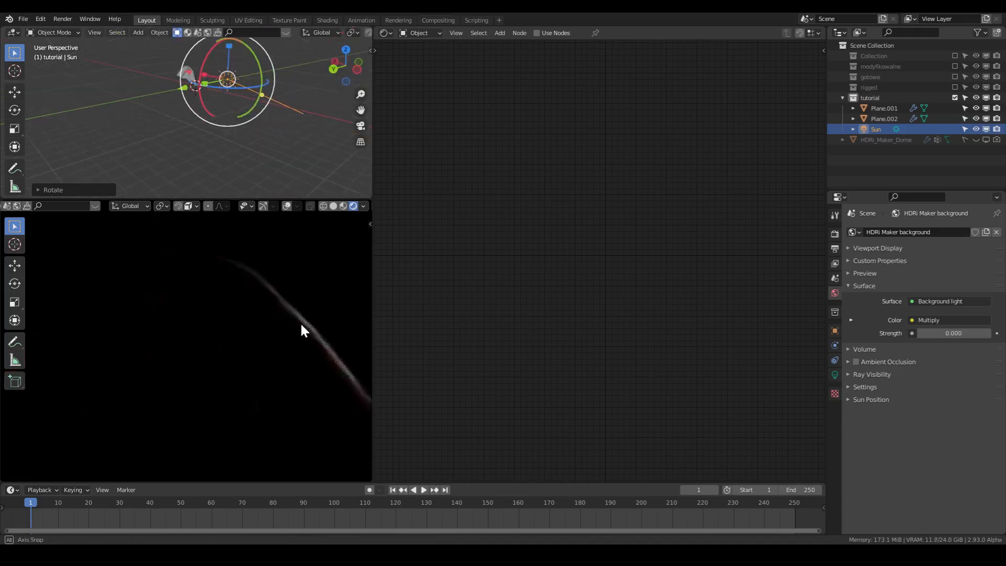
- Select the membrane and raise its Principled BSDF Subsurface to 1.000
{"action": "scroll", "coordinate": [235, 126], "scroll_direction": "up", "scroll_amount": 3}
{"action": "middle_click_drag", "start_coordinate": [203, 73], "coordinate": [205, 131], "text": "shift"}
{"action": "scroll", "coordinate": [202, 127], "scroll_direction": "up", "scroll_amount": 3}
{"action": "right_click", "coordinate": [191, 114]}
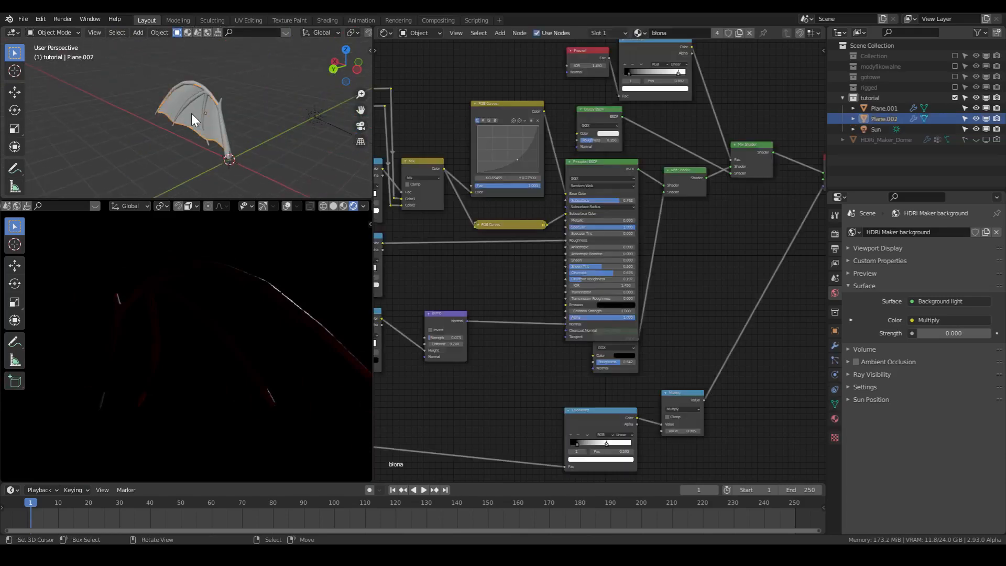
{"action": "scroll", "coordinate": [559, 275], "scroll_direction": "up", "scroll_amount": 4}
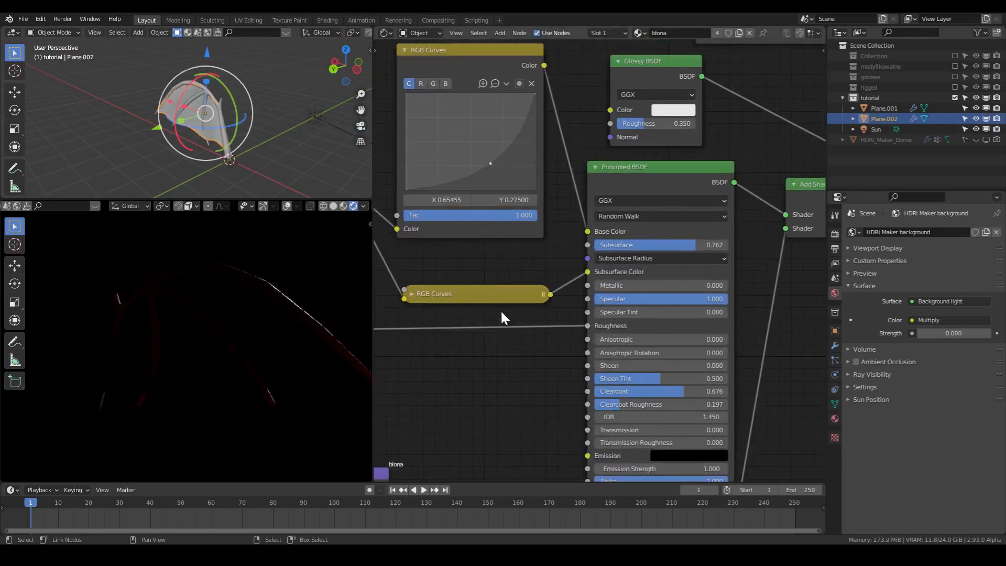
{"action": "left_click", "coordinate": [627, 259]}
{"action": "left_click_drag", "start_coordinate": [697, 246], "coordinate": [729, 245]}
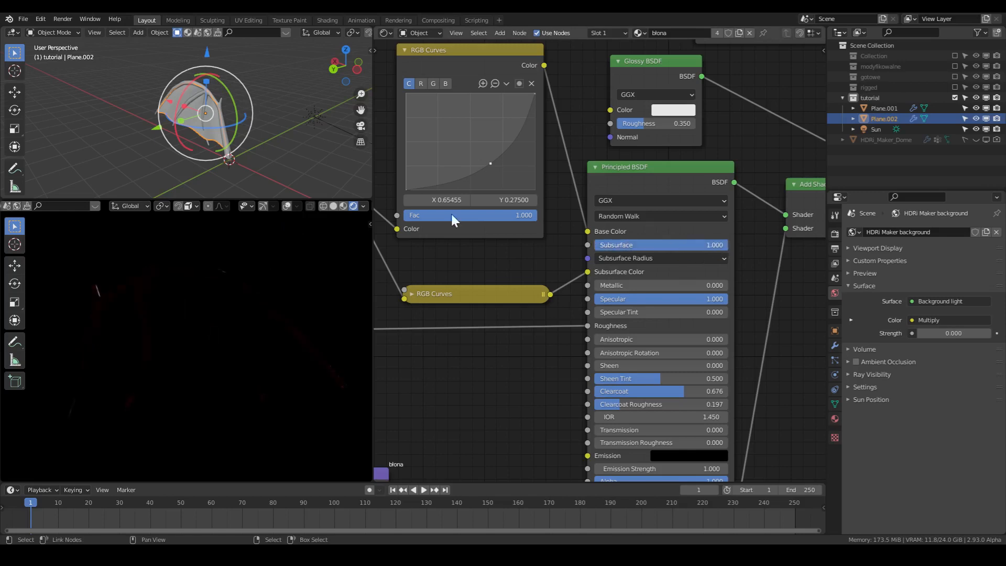
- Lower the bone skeleton's Principled BSDF Subsurface to 0.099 and reselect the membrane
{"action": "left_click", "coordinate": [194, 99]}
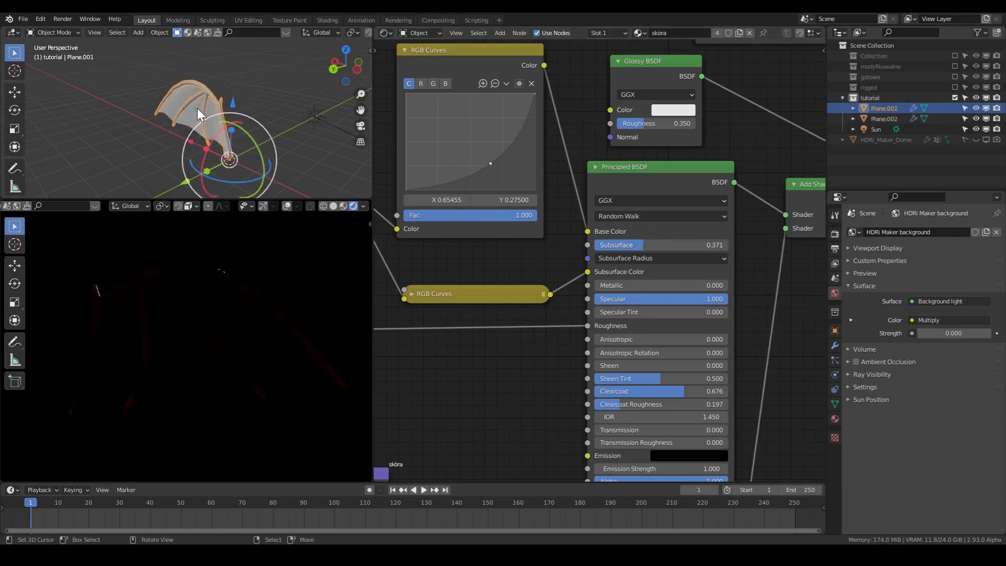
{"action": "left_click_drag", "start_coordinate": [640, 245], "coordinate": [609, 245]}
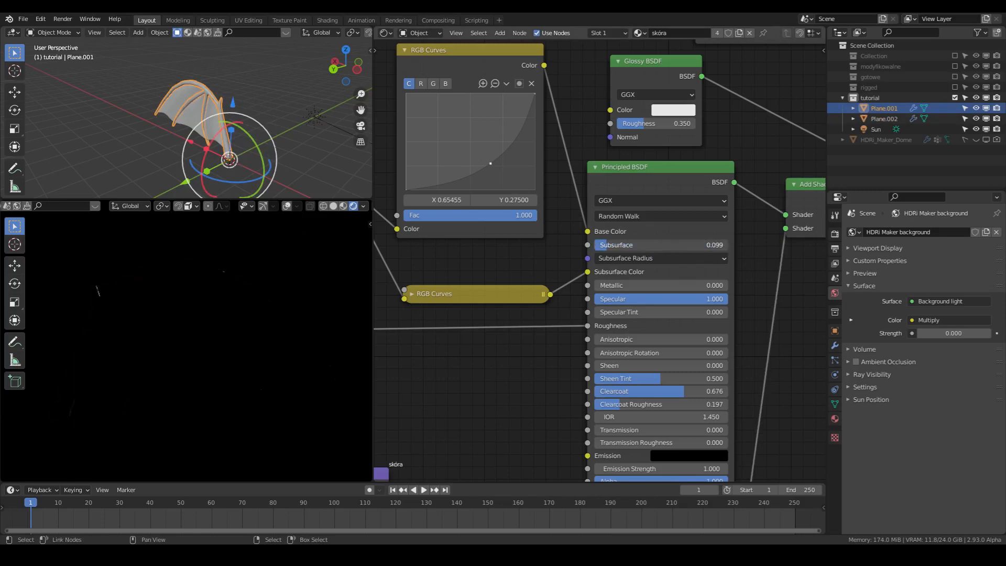
{"action": "left_click", "coordinate": [624, 260]}
{"action": "left_click", "coordinate": [622, 259]}
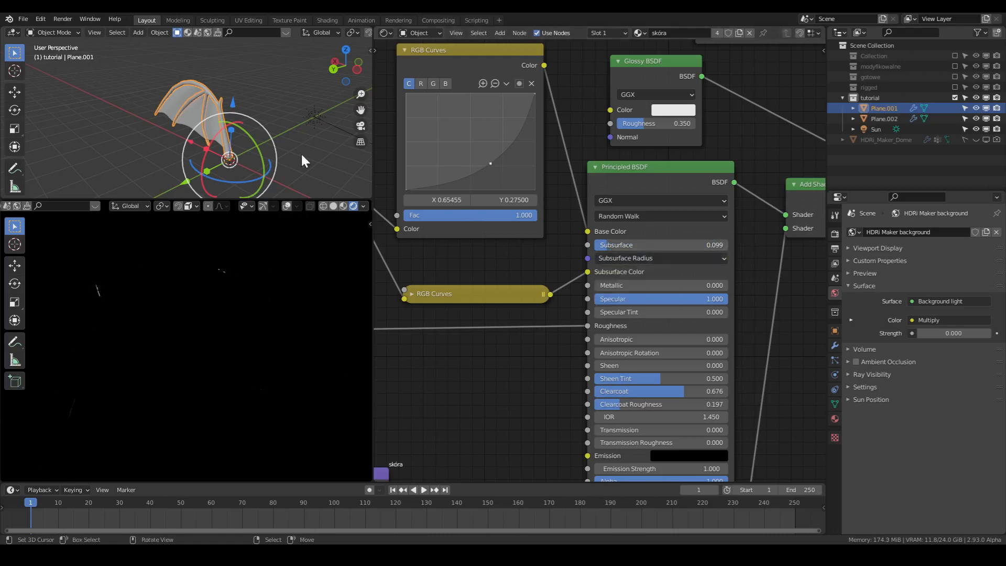
{"action": "left_click", "coordinate": [196, 108]}
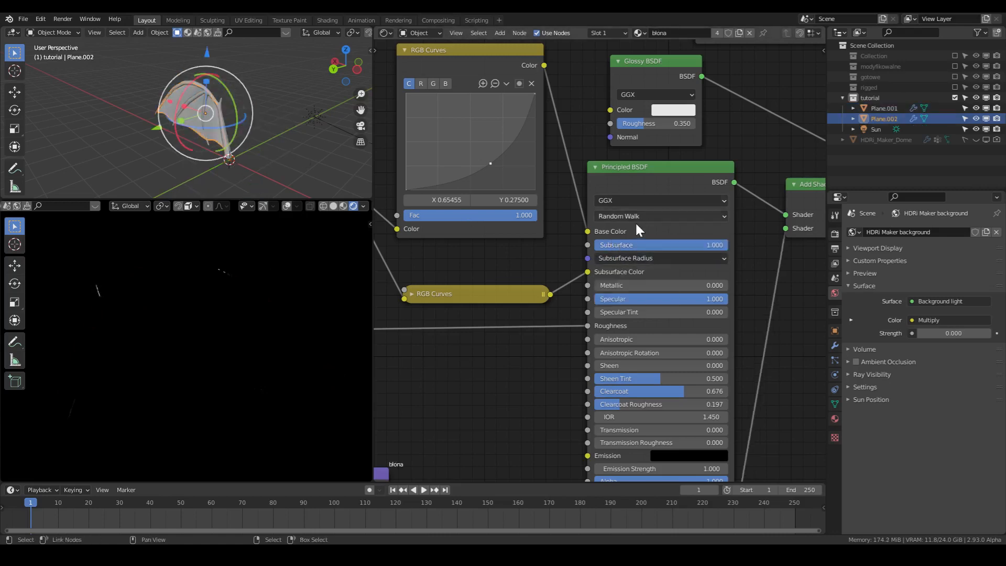
- Cut the link from the collapsed RGB Curves node to the membrane's Subsurface Color and reconnect it
{"action": "right_click_drag", "start_coordinate": [575, 267], "coordinate": [574, 283], "text": "ctrl"}
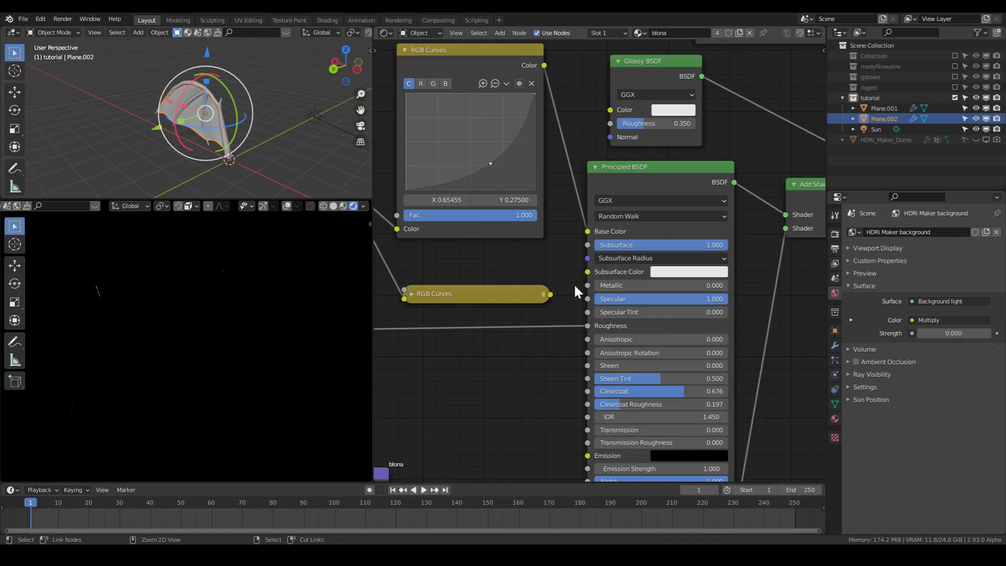
{"action": "left_click_drag", "start_coordinate": [551, 294], "coordinate": [632, 296]}
{"action": "left_click", "coordinate": [631, 257]}
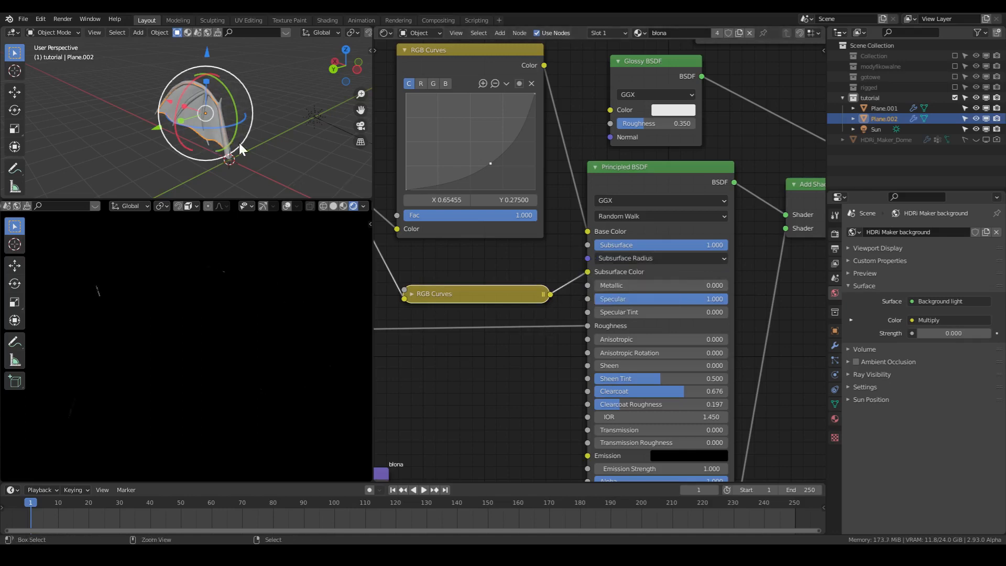
- Set the membrane material's Subsurface Radius values to 1.0, 0.2 and 0.2, and save the file
{"action": "left_click", "coordinate": [658, 259]}
{"action": "left_click", "coordinate": [656, 274]}
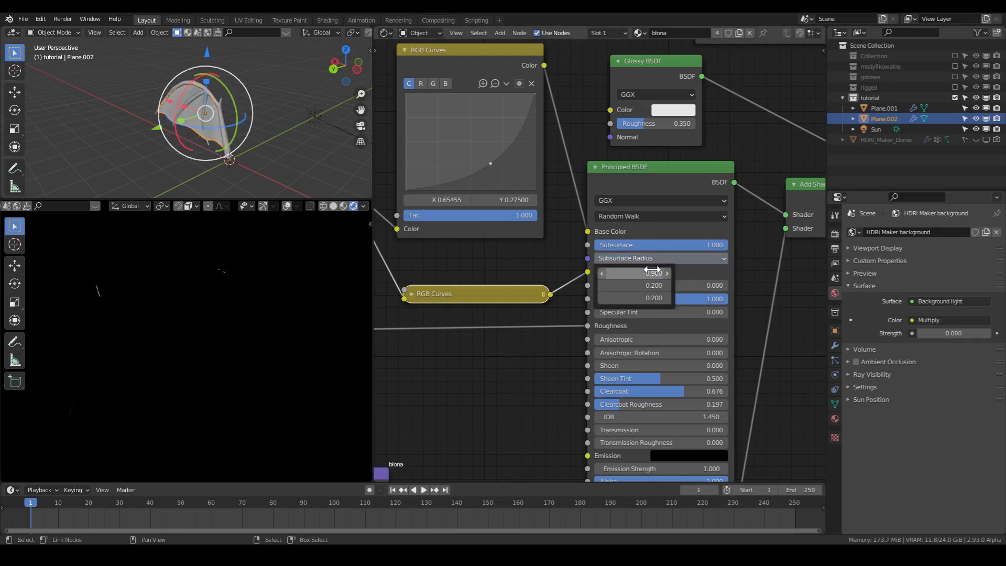
{"action": "type", "text": "1"}
{"action": "key", "text": "Return"}
{"action": "left_click", "coordinate": [648, 285]}
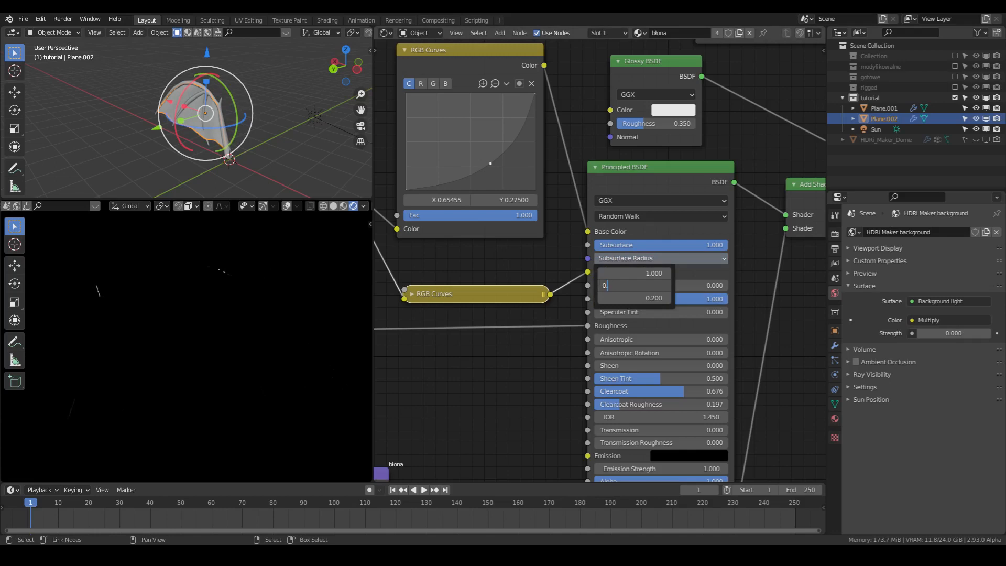
{"action": "type", "text": "0."}
{"action": "key", "text": "Return"}
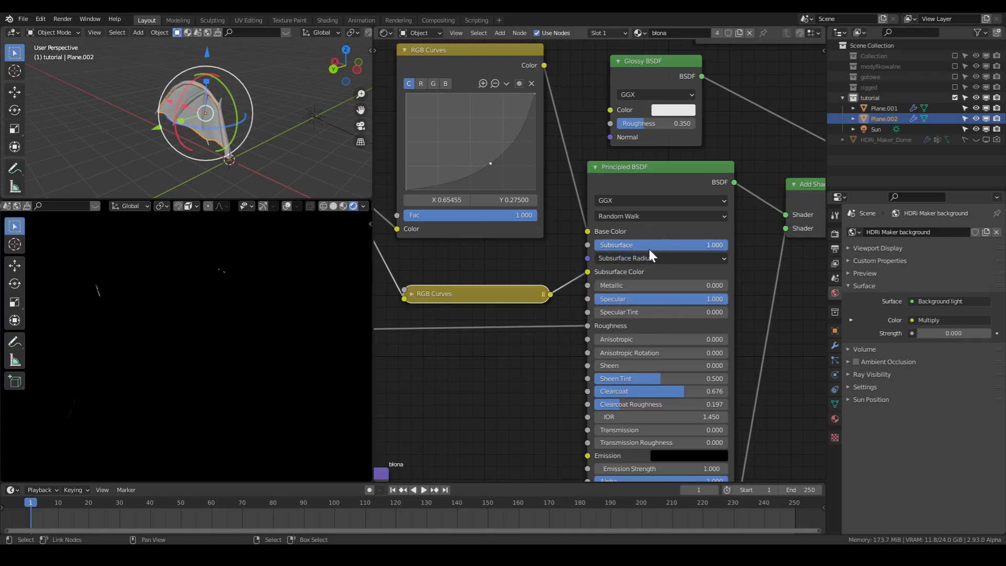
{"action": "left_click", "coordinate": [651, 260]}
{"action": "left_click", "coordinate": [650, 298]}
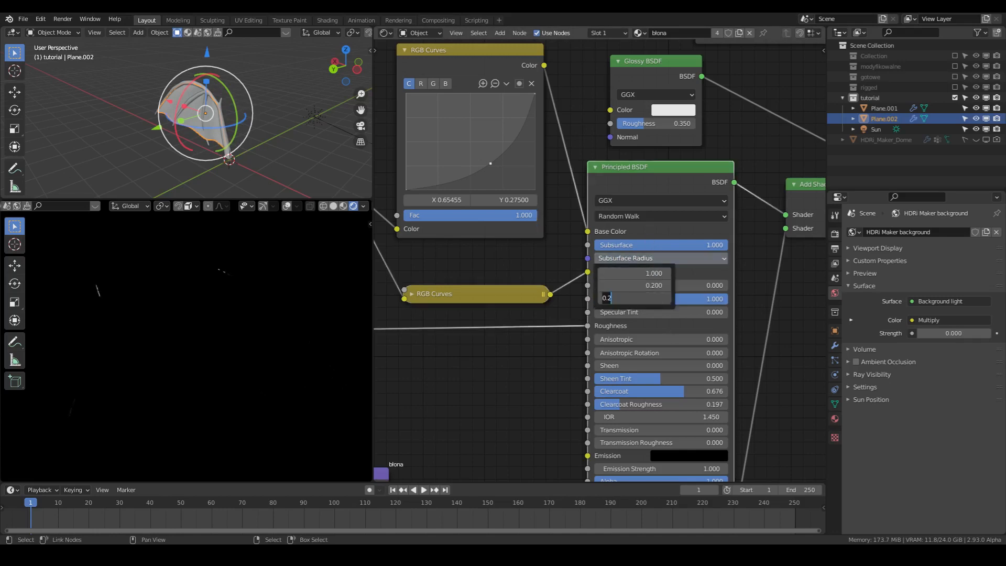
{"action": "key", "text": "Return"}
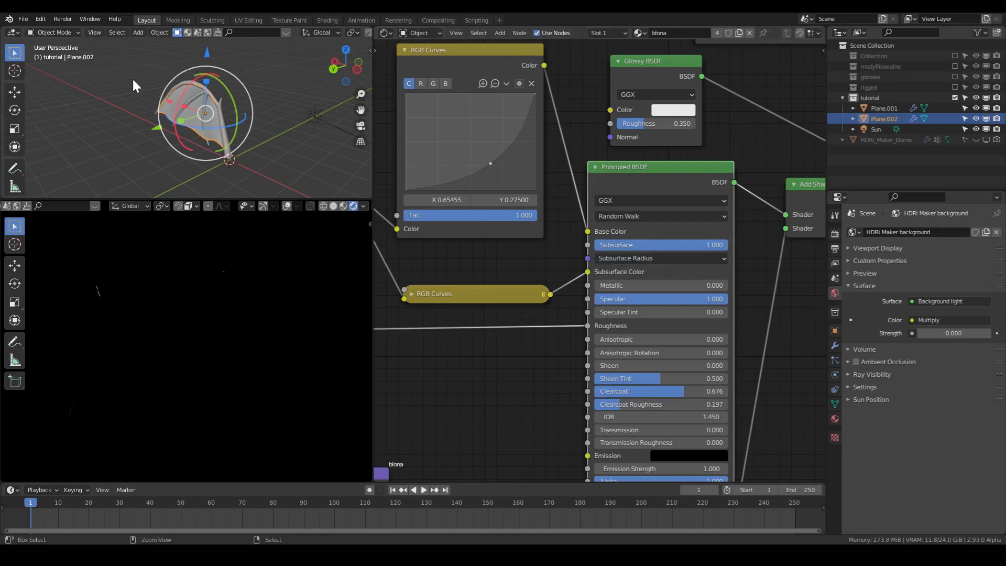
{"action": "key", "text": "ctrl+s"}
- Add a Solidify modifier to the membrane and inspect the wing in the solid view
{"action": "scroll", "coordinate": [187, 103], "scroll_direction": "up", "scroll_amount": 4}
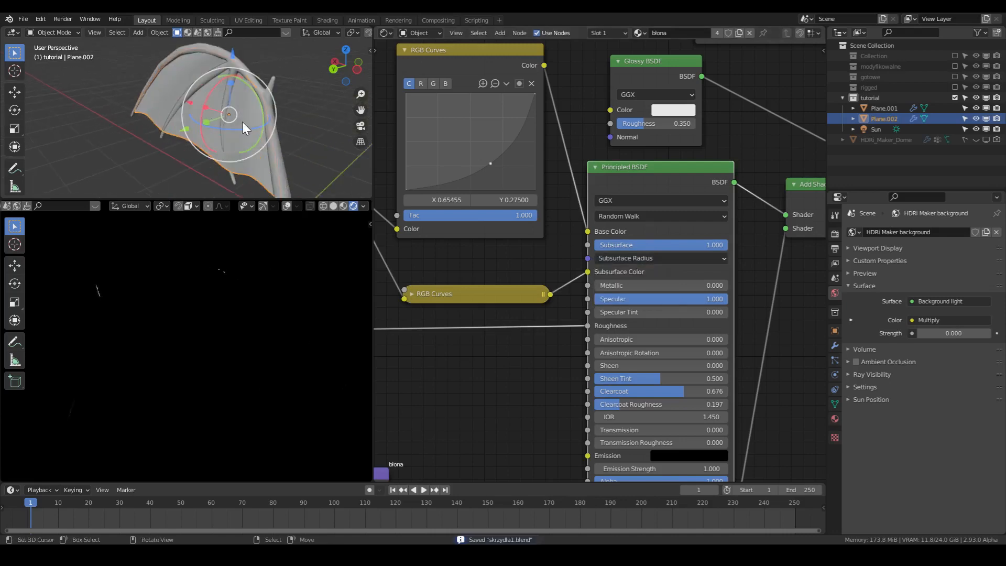
{"action": "left_click", "coordinate": [835, 347]}
{"action": "left_click", "coordinate": [873, 228]}
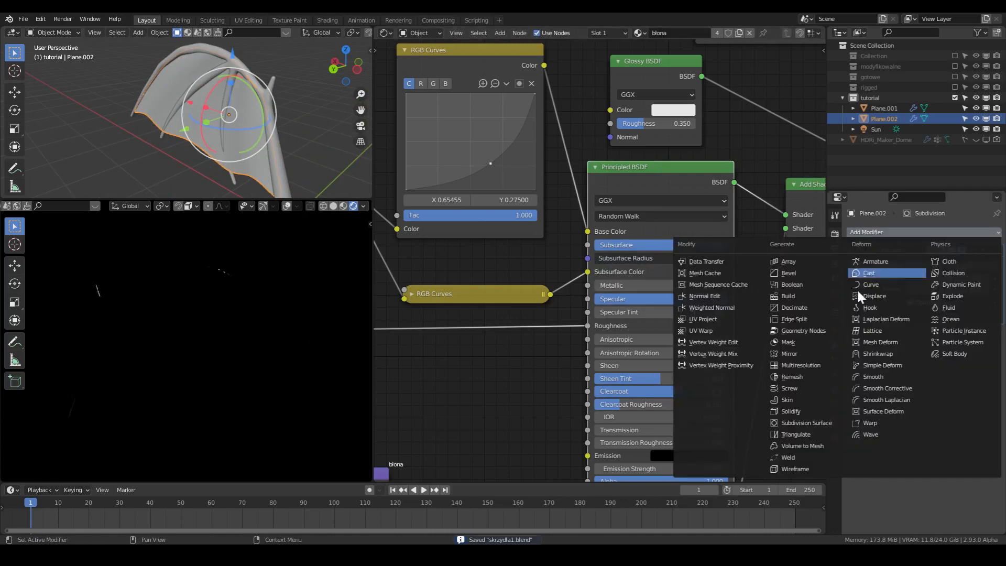
{"action": "left_click", "coordinate": [817, 403]}
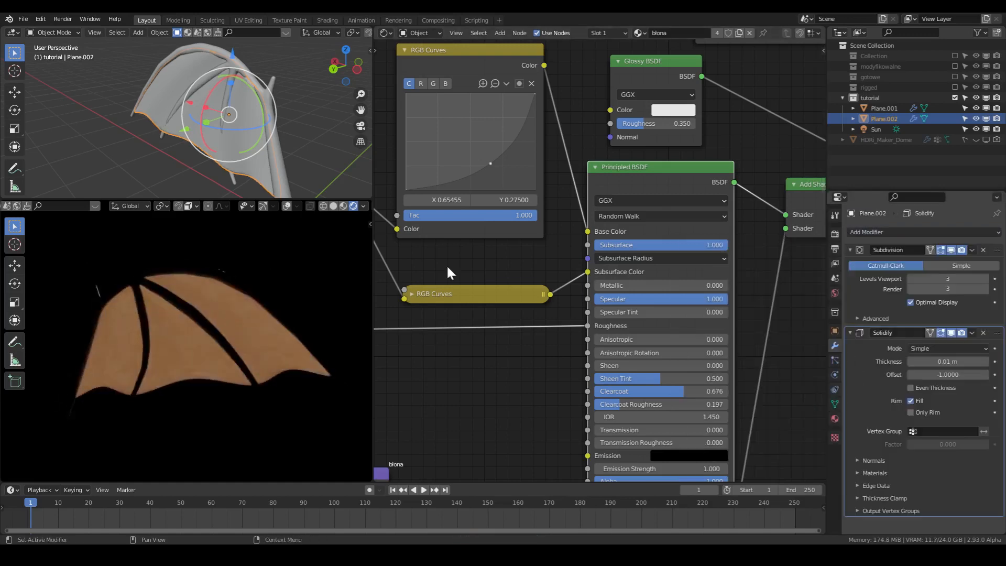
{"action": "middle_click_drag", "start_coordinate": [178, 147], "coordinate": [273, 142]}
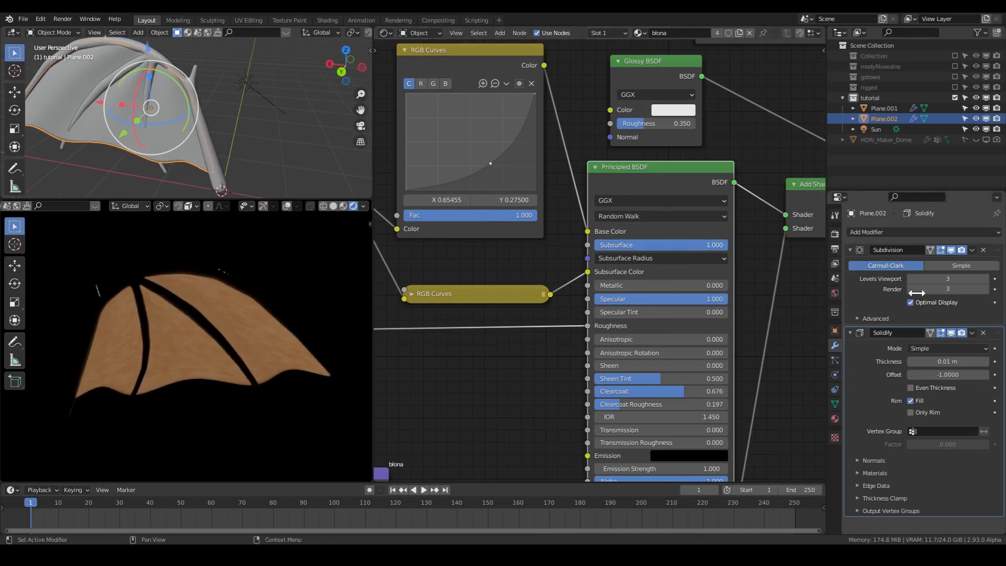
- Move the membrane's Solidify modifier above Subdivision, set its thickness to 0.02 m, and collapse both modifiers
{"action": "left_click_drag", "start_coordinate": [997, 338], "coordinate": [987, 252]}
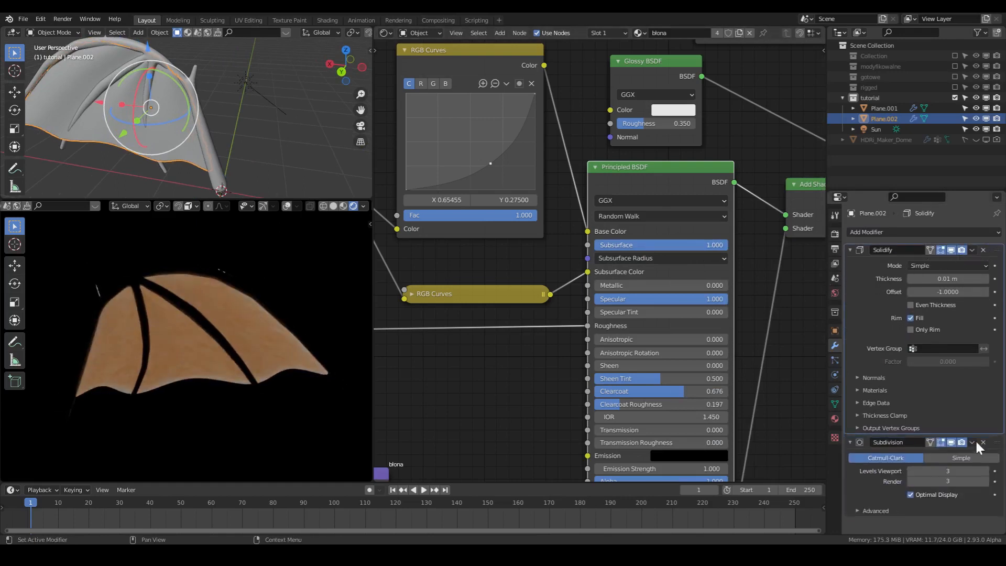
{"action": "left_click_drag", "start_coordinate": [949, 278], "coordinate": [975, 279]}
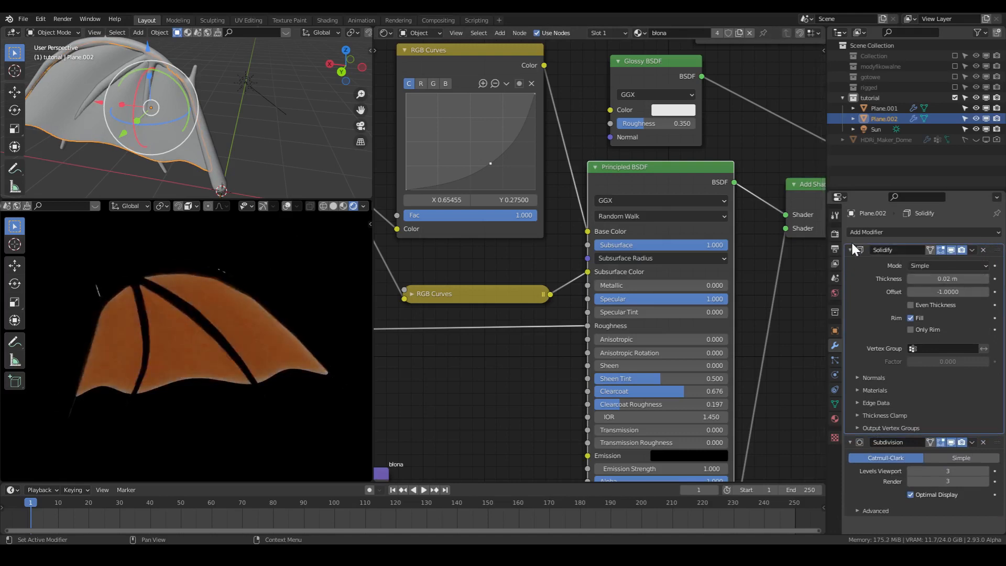
{"action": "left_click", "coordinate": [853, 247]}
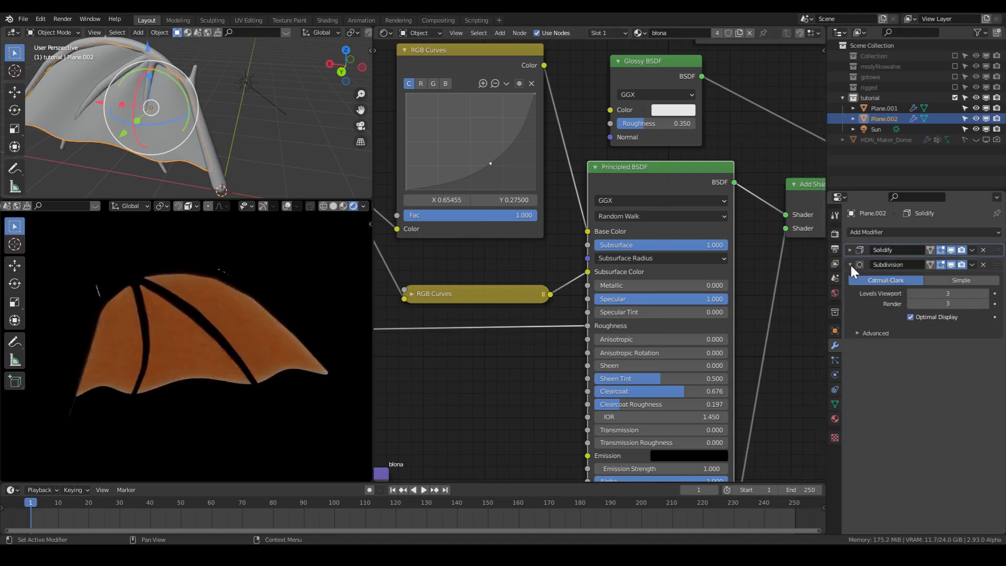
{"action": "left_click", "coordinate": [852, 265]}
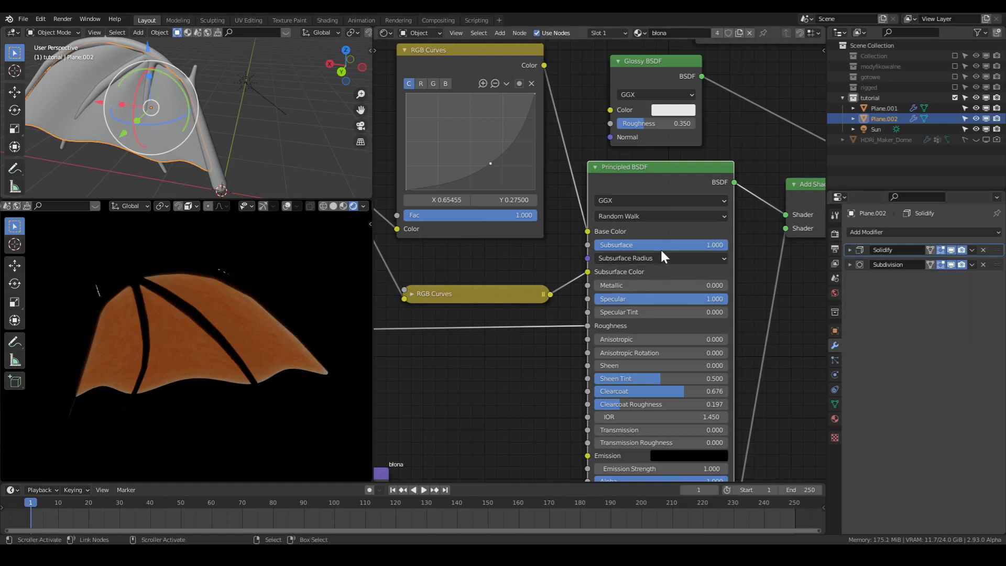
- Lower the membrane material's Subsurface to 0.100 and its first Subsurface Radius value to 0.6
{"action": "left_click_drag", "start_coordinate": [662, 249], "coordinate": [532, 249]}
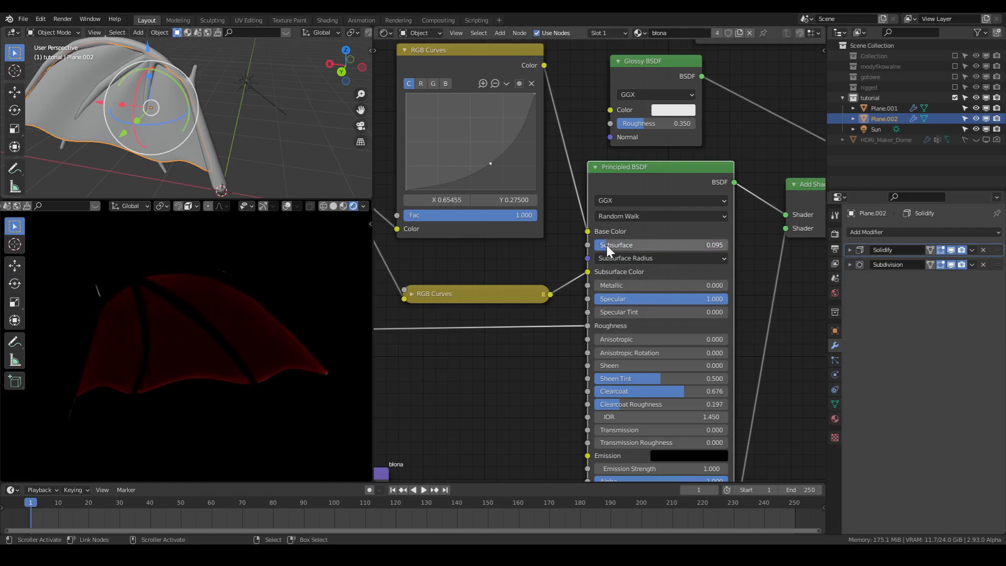
{"action": "left_click_drag", "start_coordinate": [606, 243], "coordinate": [597, 243]}
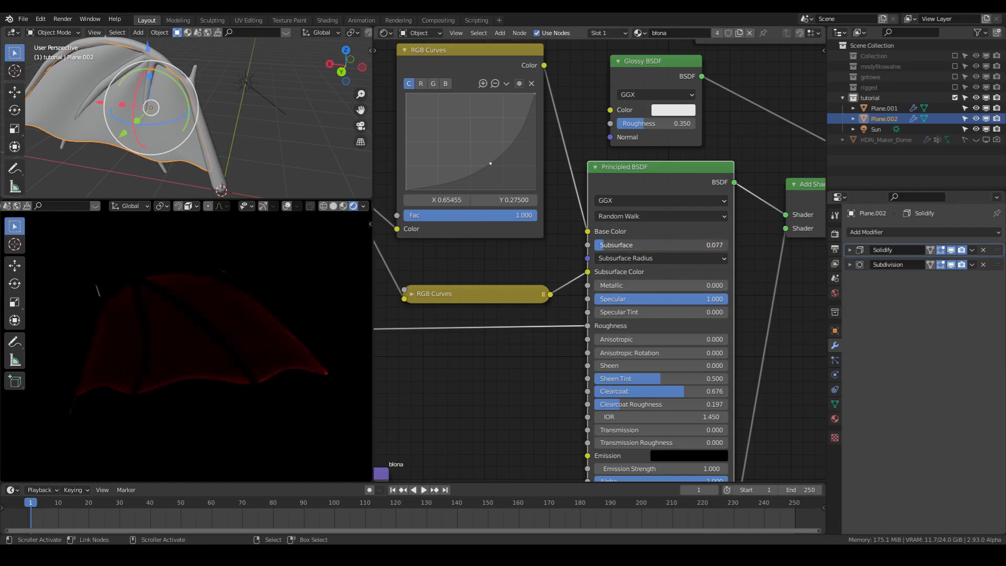
{"action": "left_click", "coordinate": [620, 257]}
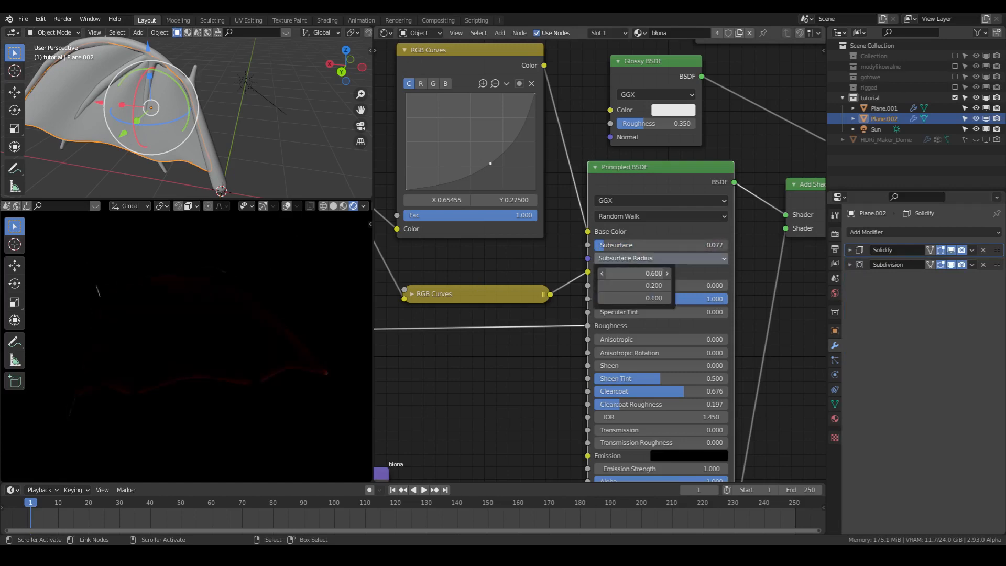
{"action": "left_click", "coordinate": [656, 261]}
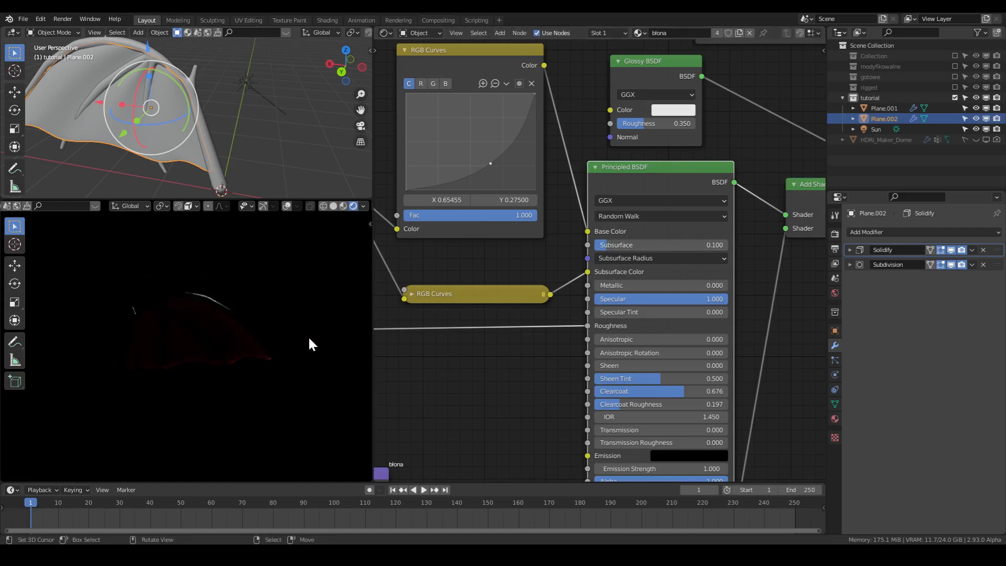
- Check the rendered wing from both sides and save the file
{"action": "mouse_move", "coordinate": [308, 336]}
{"action": "middle_mouse_down"}
{"action": "mouse_move", "coordinate": [227, 407]}
{"action": "mouse_move", "coordinate": [270, 347]}
{"action": "mouse_move", "coordinate": [341, 335]}
{"action": "mouse_move", "coordinate": [316, 345]}
{"action": "middle_mouse_up"}
{"action": "middle_click_drag", "start_coordinate": [209, 400], "coordinate": [286, 419]}
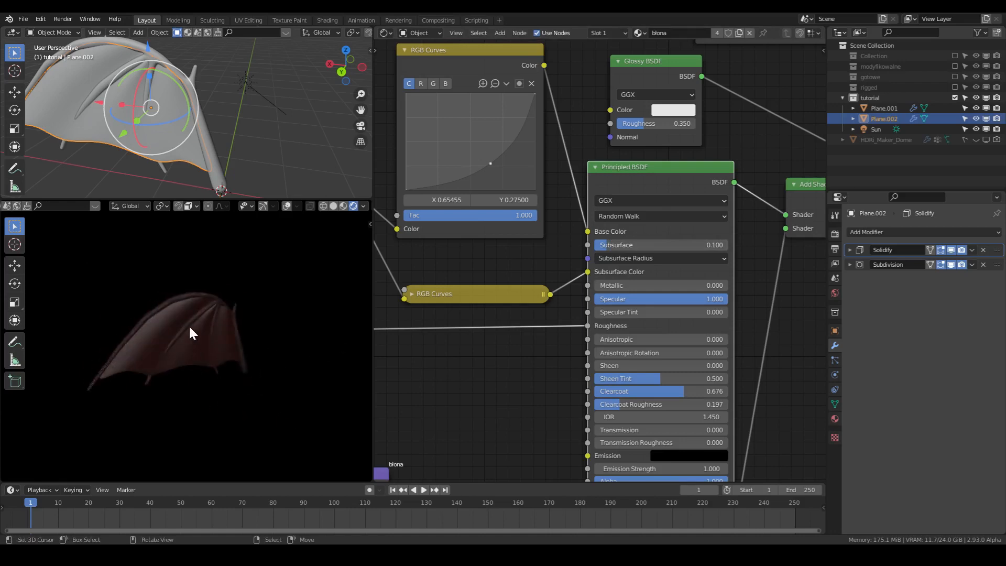
{"action": "key", "text": "ctrl+s"}
{"action": "middle_click_drag", "start_coordinate": [189, 326], "coordinate": [298, 337]}
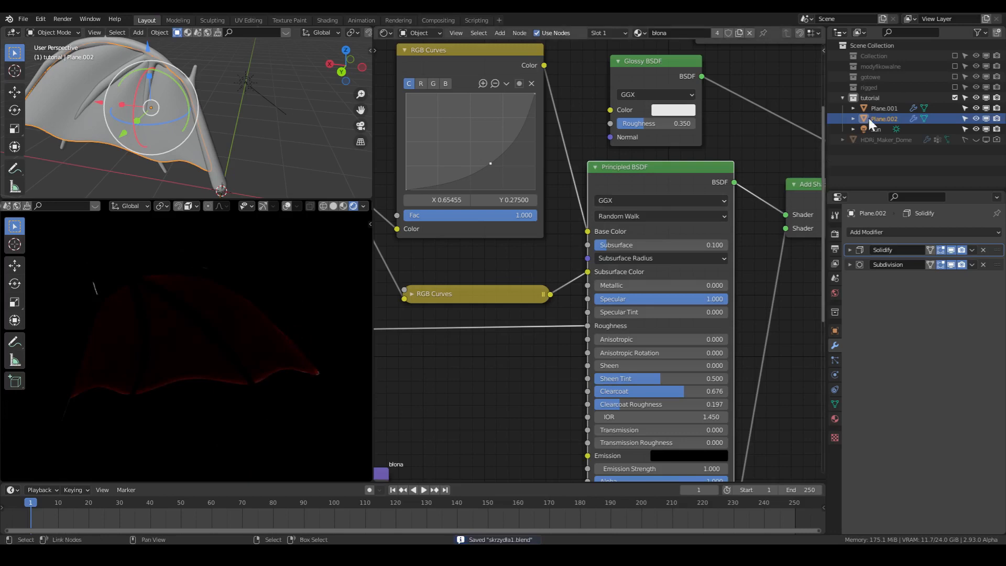
- Switch the rendered viewport to solid shading, turn the shader editor area into a 3D viewport, and save the file
{"action": "left_click", "coordinate": [333, 206]}
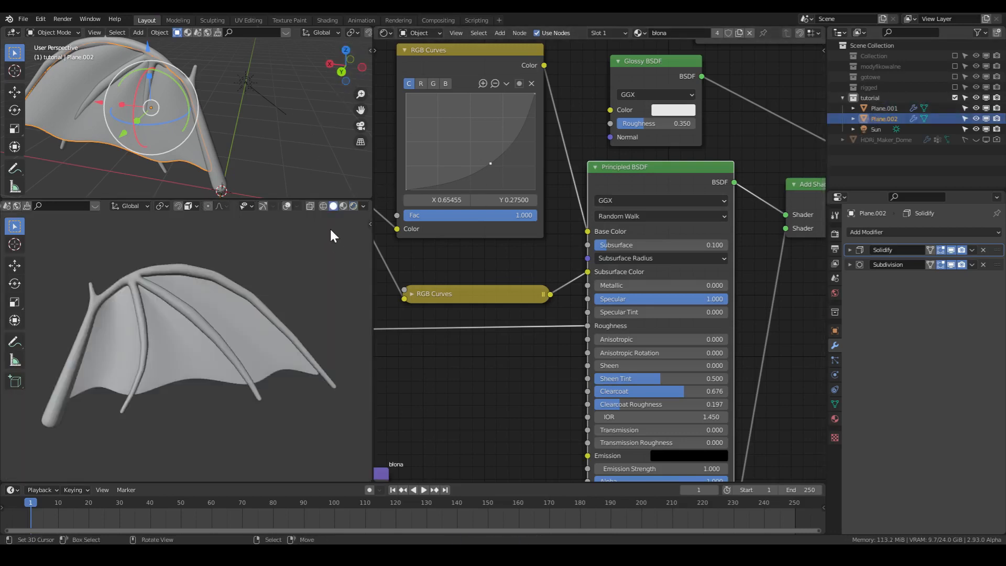
{"action": "left_click", "coordinate": [384, 31]}
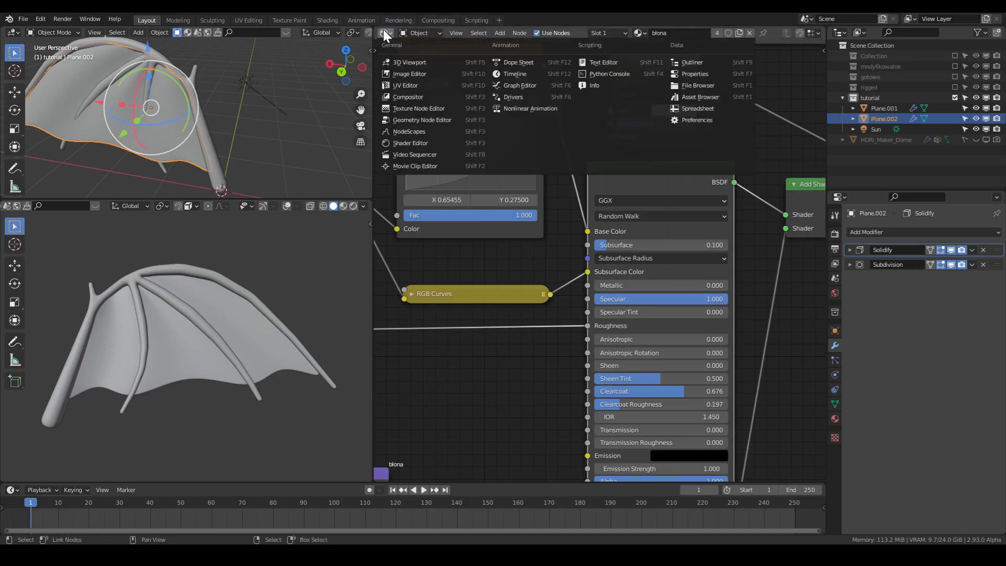
{"action": "left_click", "coordinate": [402, 57]}
{"action": "scroll", "coordinate": [566, 247], "scroll_direction": "down", "scroll_amount": 3}
{"action": "middle_click_drag", "start_coordinate": [567, 250], "coordinate": [590, 256]}
{"action": "key", "text": "ctrl+s"}
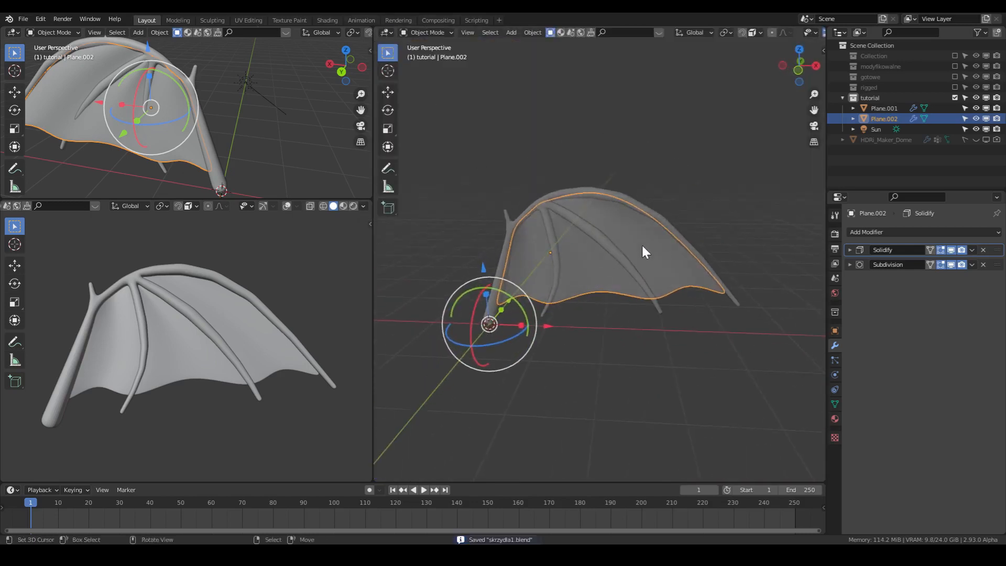
- Duplicate the tutorial collection with its objects and exclude the original collection from the view layer
{"action": "left_click", "coordinate": [874, 95]}
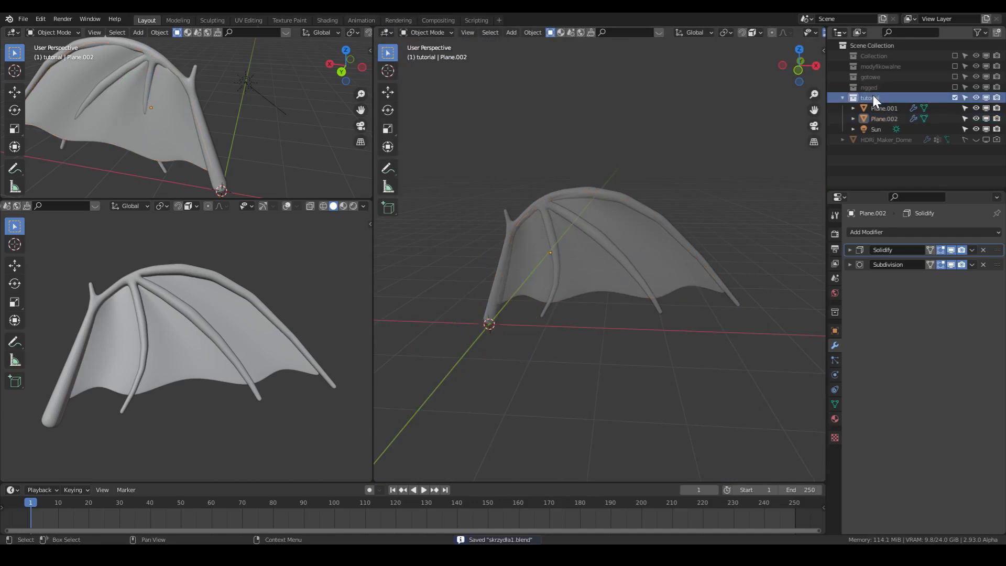
{"action": "right_click", "coordinate": [873, 95]}
{"action": "left_click", "coordinate": [839, 50]}
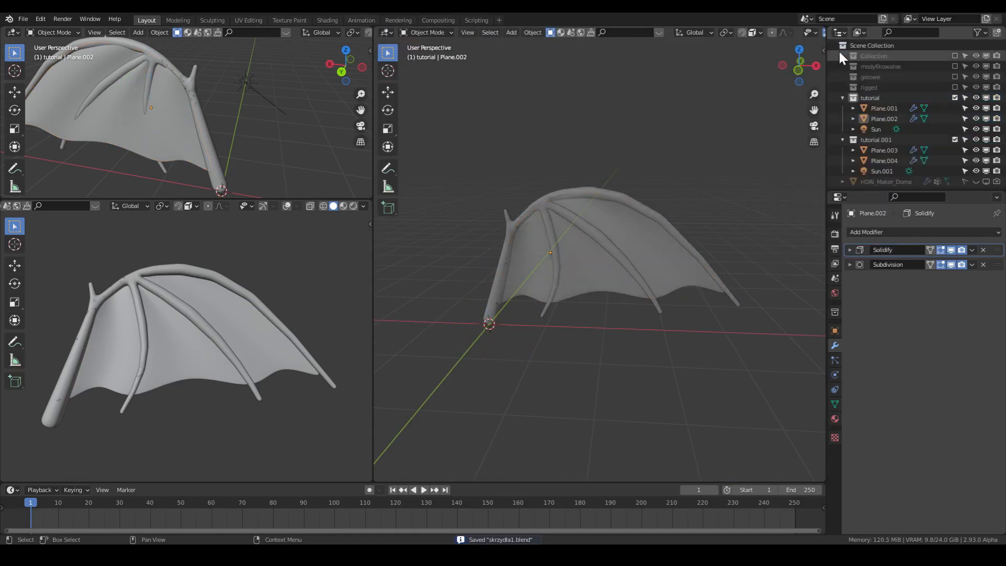
{"action": "left_click", "coordinate": [955, 97]}
- Turn off X-ray in the large viewport and convert the duplicated bone skeleton and membrane to meshes
{"action": "left_click", "coordinate": [622, 215]}
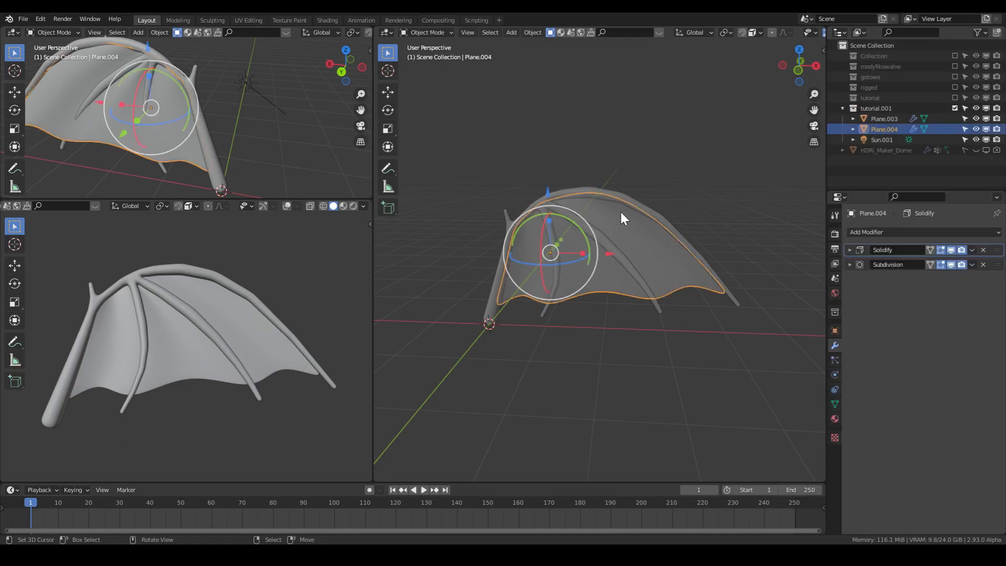
{"action": "scroll", "coordinate": [770, 32], "scroll_direction": "down", "scroll_amount": 5}
{"action": "left_click", "coordinate": [769, 33]}
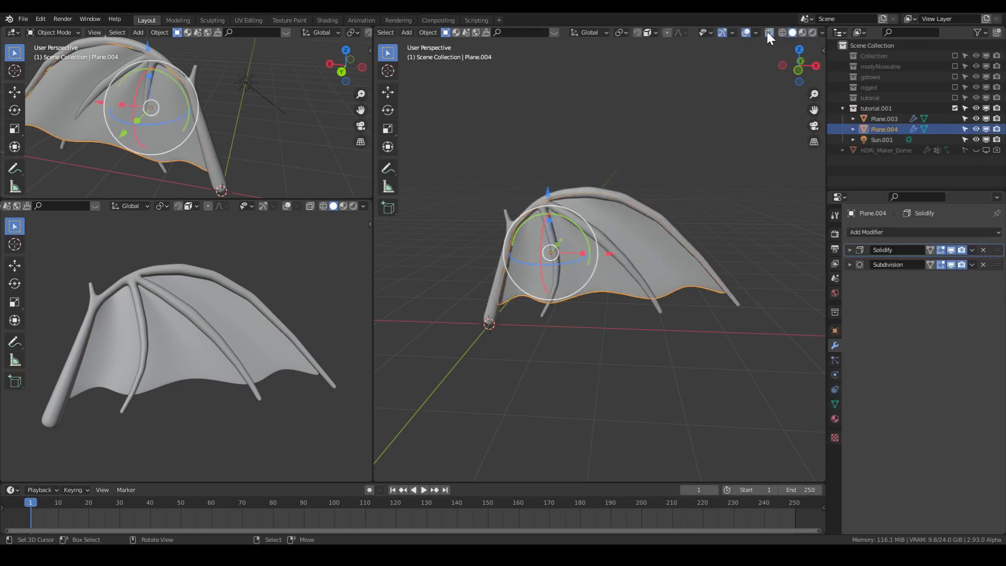
{"action": "left_click", "coordinate": [576, 234]}
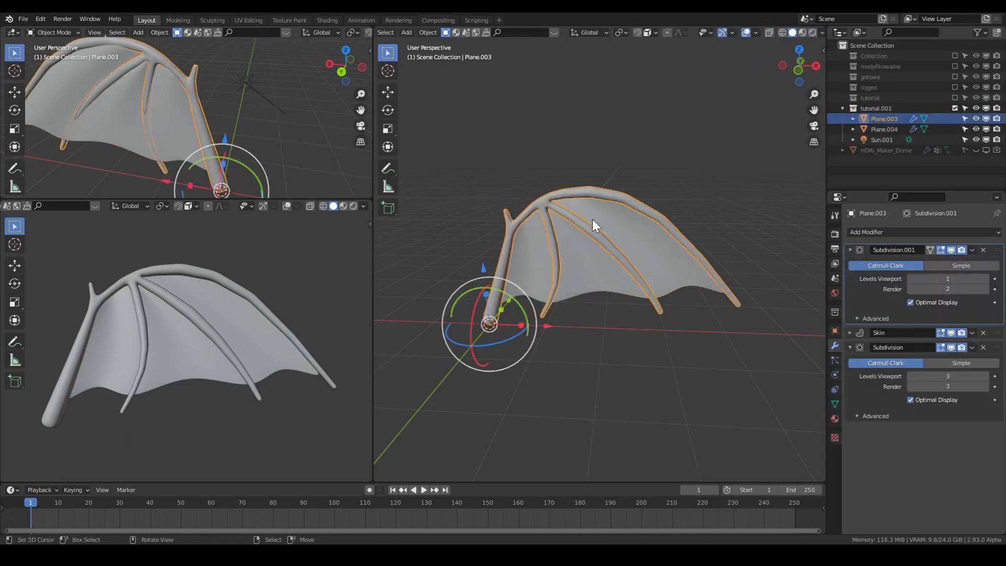
{"action": "left_click", "coordinate": [622, 224], "text": "shift"}
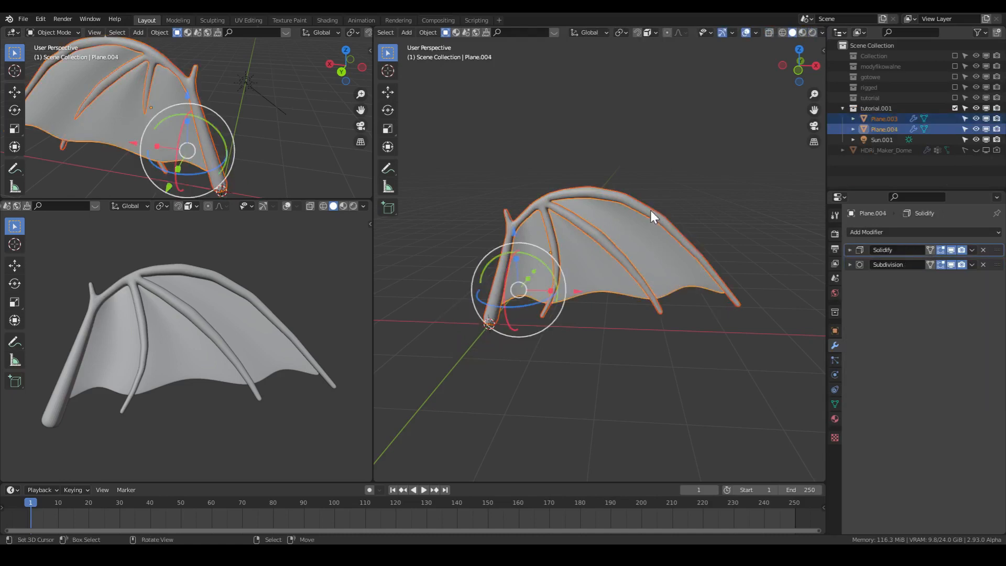
{"action": "key", "text": "F3"}
{"action": "type", "text": "conver"}
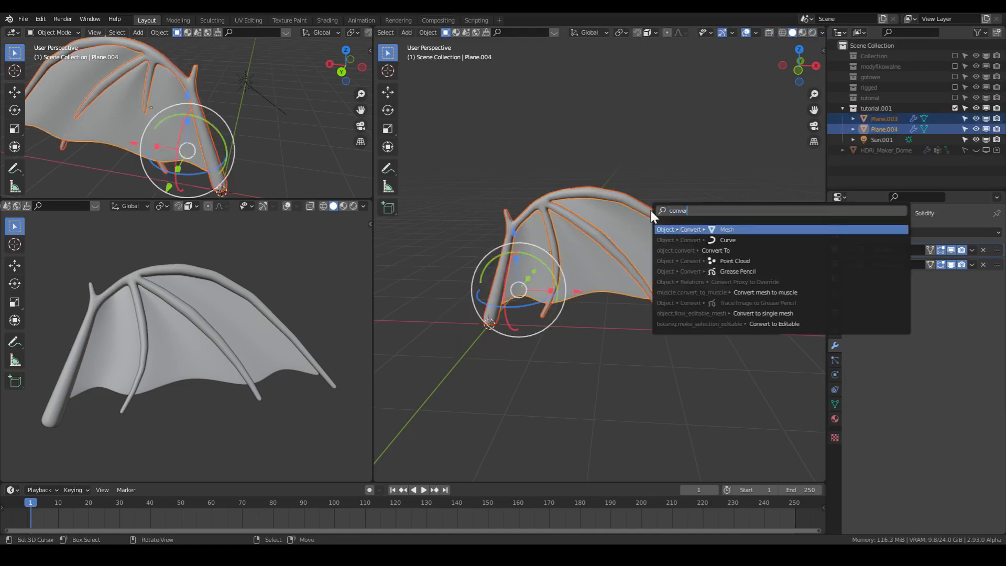
{"action": "key", "text": "Return"}
- Join the converted skeleton and membrane into a single object and save the file
{"action": "left_click", "coordinate": [611, 248]}
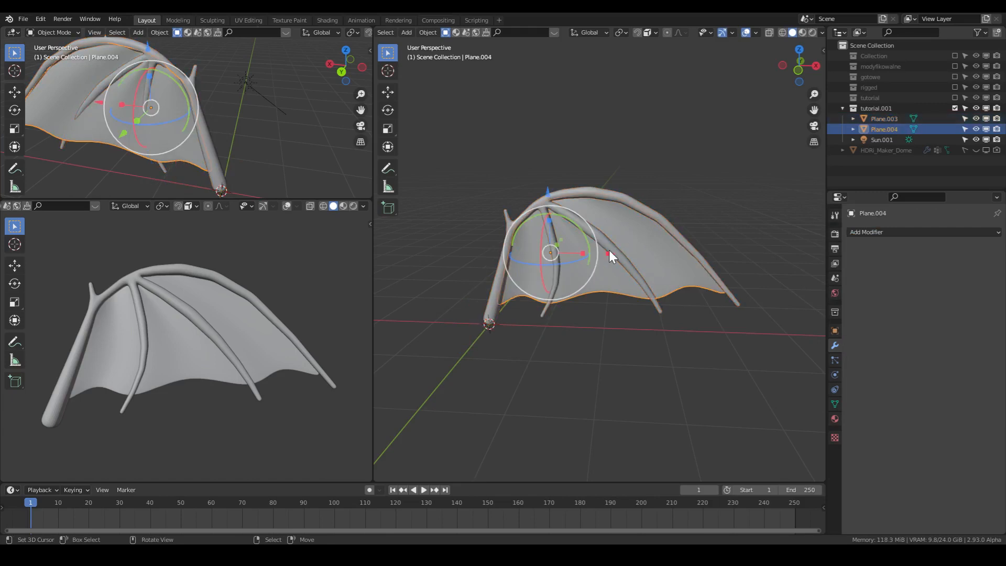
{"action": "left_click", "coordinate": [613, 251]}
{"action": "left_click", "coordinate": [626, 240], "text": "shift"}
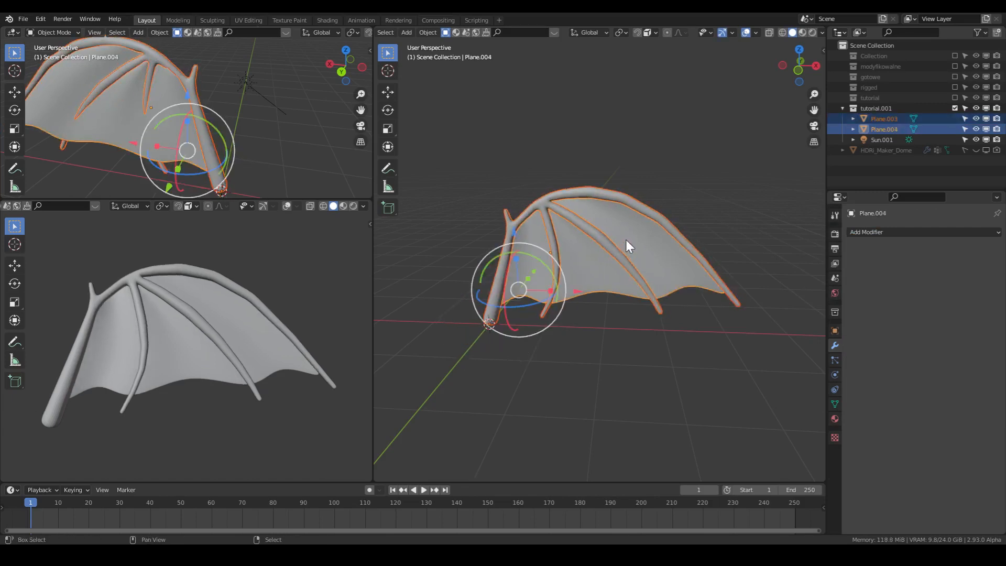
{"action": "key", "text": "ctrl+j"}
{"action": "scroll", "coordinate": [627, 239], "scroll_direction": "up", "scroll_amount": 3}
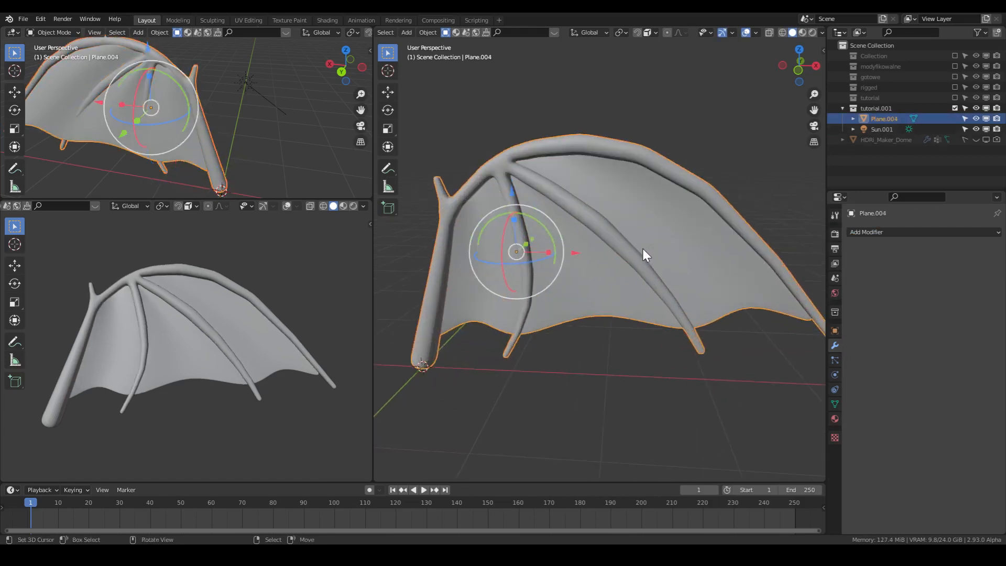
{"action": "key", "text": "ctrl+s"}
- Add a single-bone armature at the base of the wing in the front orthographic view
{"action": "middle_click_drag", "start_coordinate": [642, 248], "coordinate": [678, 274]}
{"action": "scroll", "coordinate": [664, 228], "scroll_direction": "down", "scroll_amount": 2}
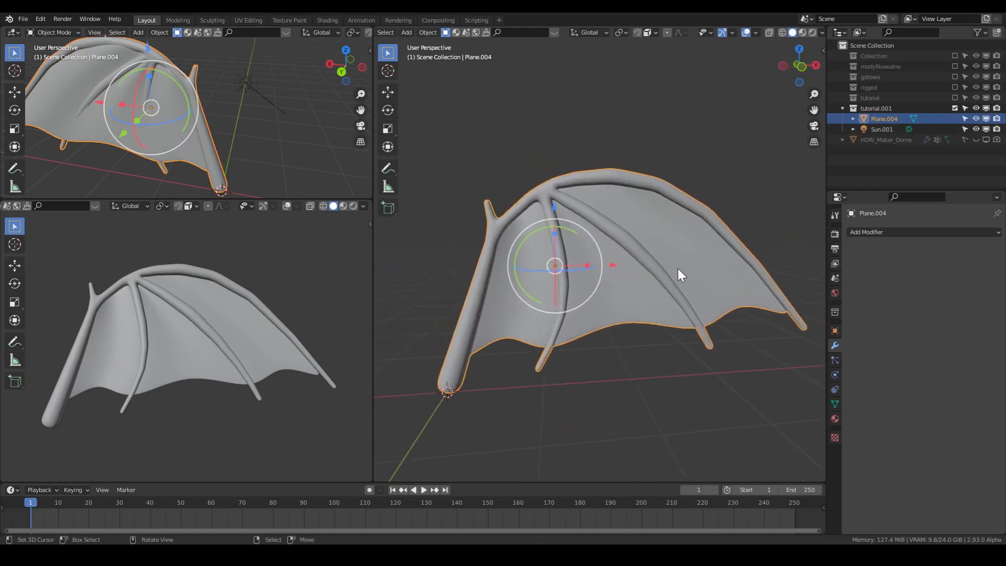
{"action": "key", "text": "KP_1"}
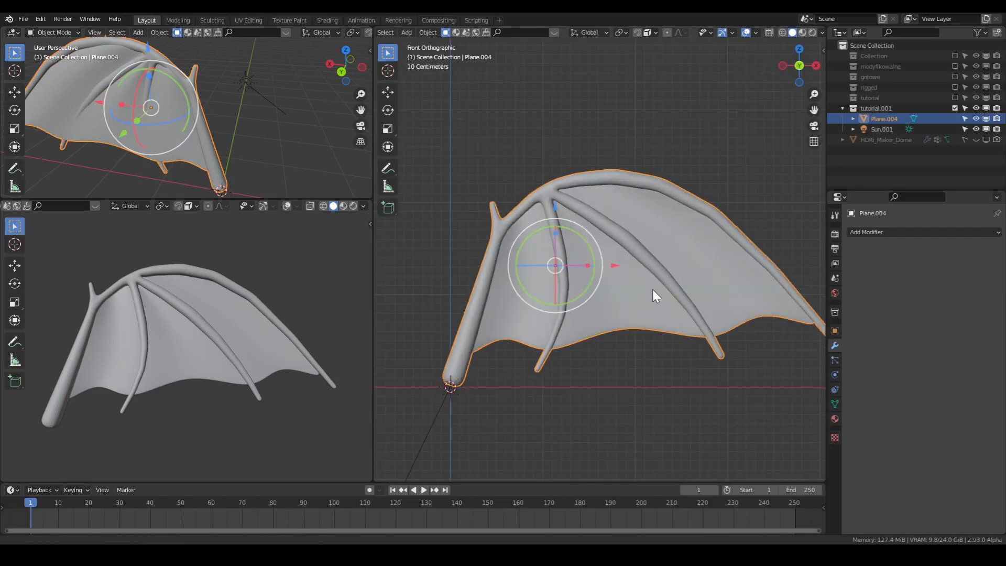
{"action": "middle_click_drag", "start_coordinate": [652, 289], "coordinate": [621, 278], "text": "shift"}
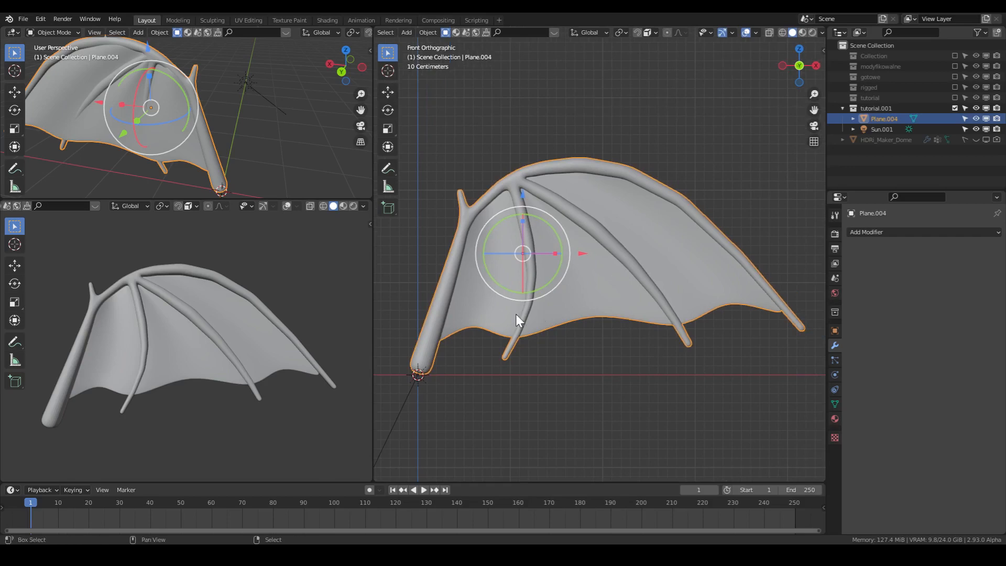
{"action": "key", "text": "shift+a"}
{"action": "mouse_move", "coordinate": [517, 314]}
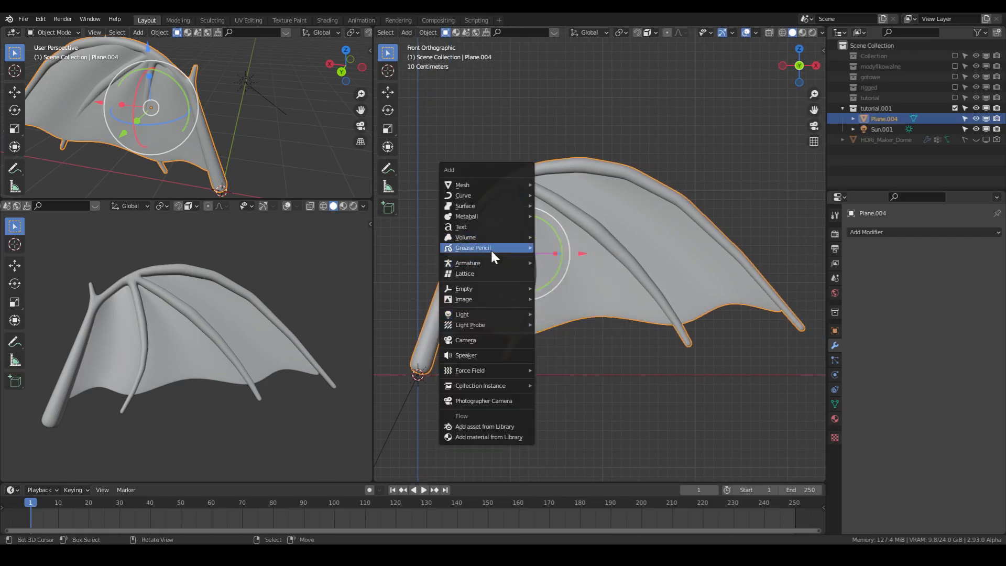
{"action": "mouse_move", "coordinate": [492, 258]}
{"action": "left_click", "coordinate": [549, 260]}
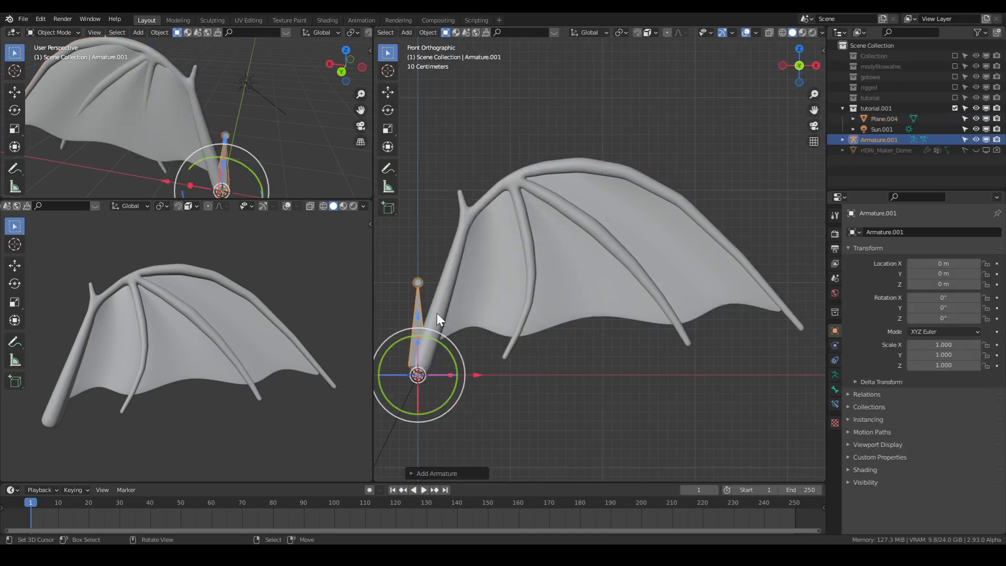
- Put the armature in Edit Mode and set its viewport display to In Front
{"action": "key", "text": "Tab"}
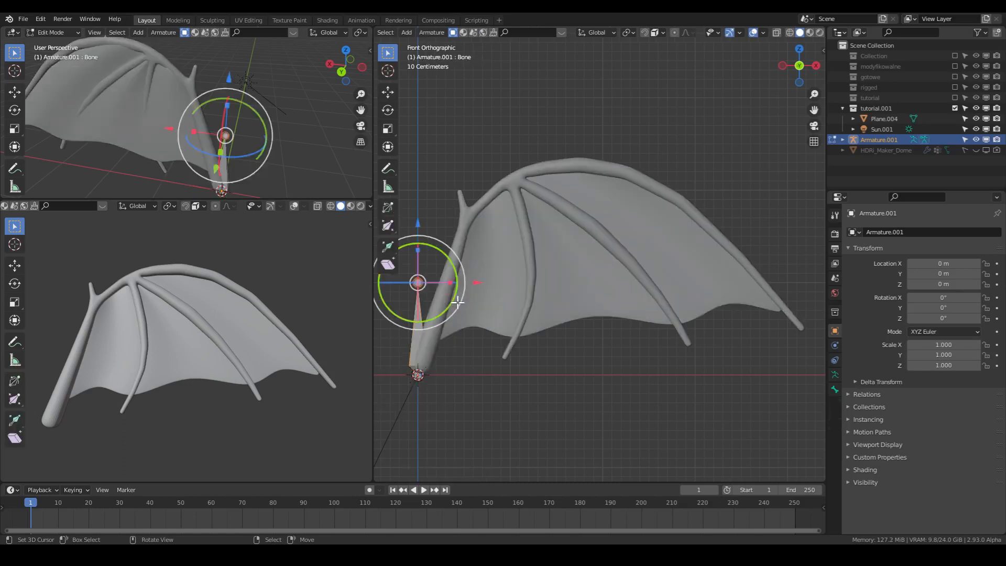
{"action": "left_click", "coordinate": [836, 389]}
{"action": "left_click", "coordinate": [836, 374]}
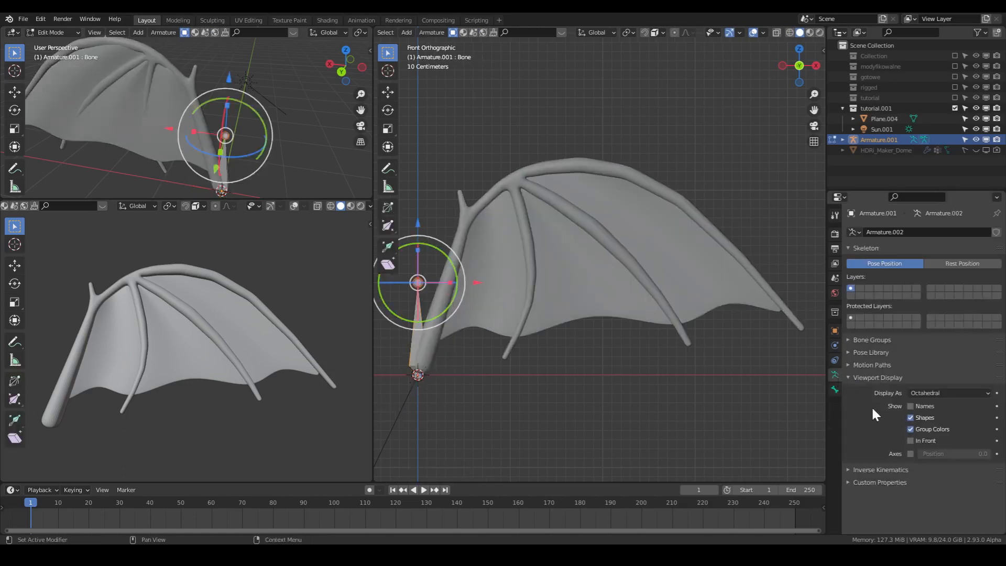
{"action": "left_click", "coordinate": [917, 439]}
- Move the first bone's tip along the wing arm, and extrude three bones through the elbow and leading edge to the wing tip
{"action": "key", "text": "g"}
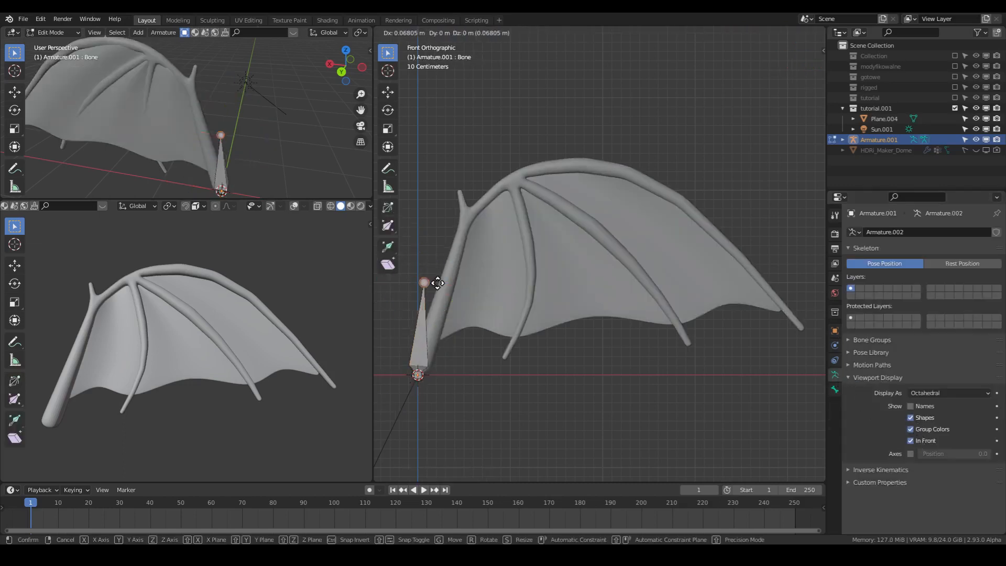
{"action": "left_click", "coordinate": [448, 278]}
{"action": "key", "text": "e"}
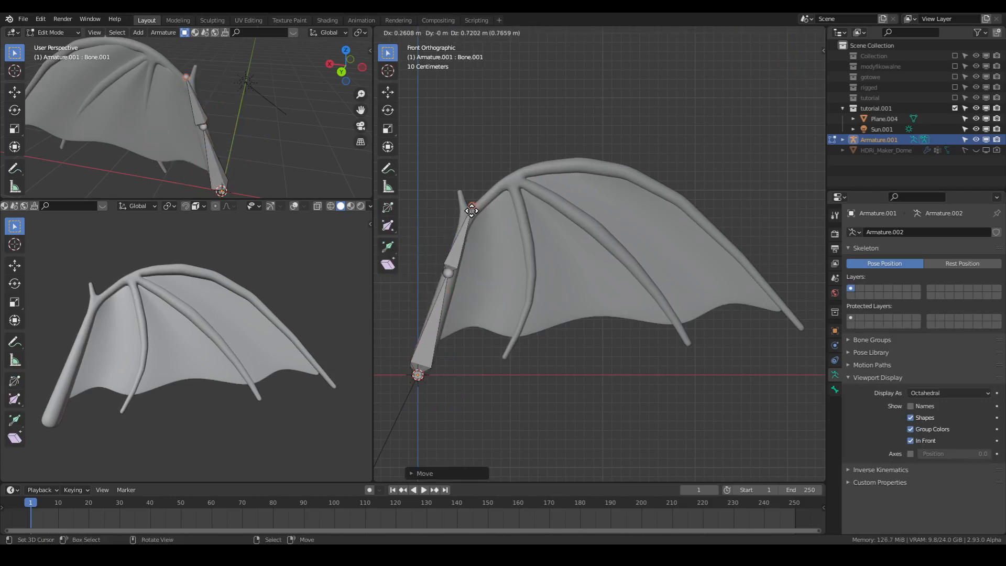
{"action": "left_click", "coordinate": [475, 214]}
{"action": "left_click", "coordinate": [475, 214]}
{"action": "key", "text": "e"}
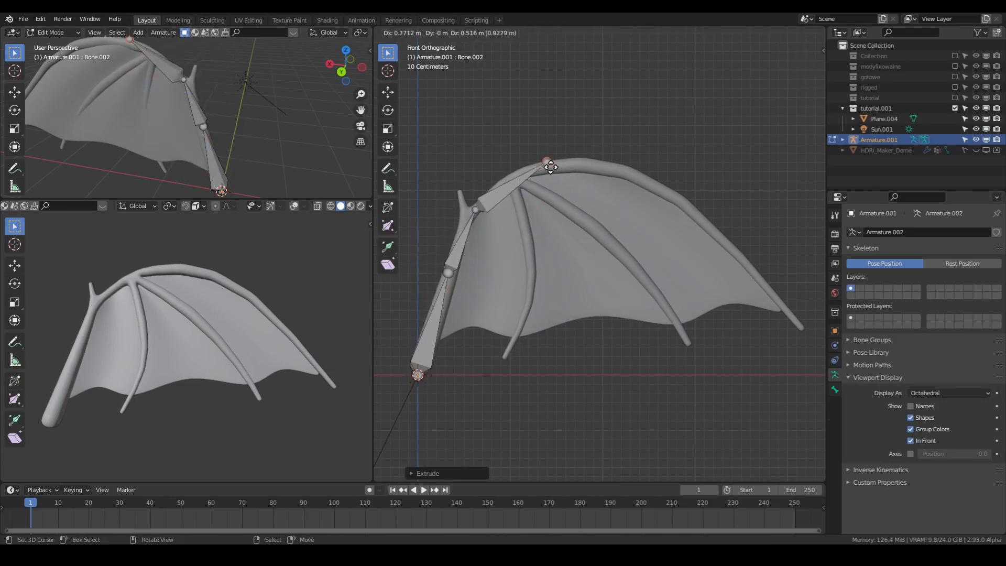
{"action": "left_click", "coordinate": [625, 169]}
{"action": "key", "text": "e"}
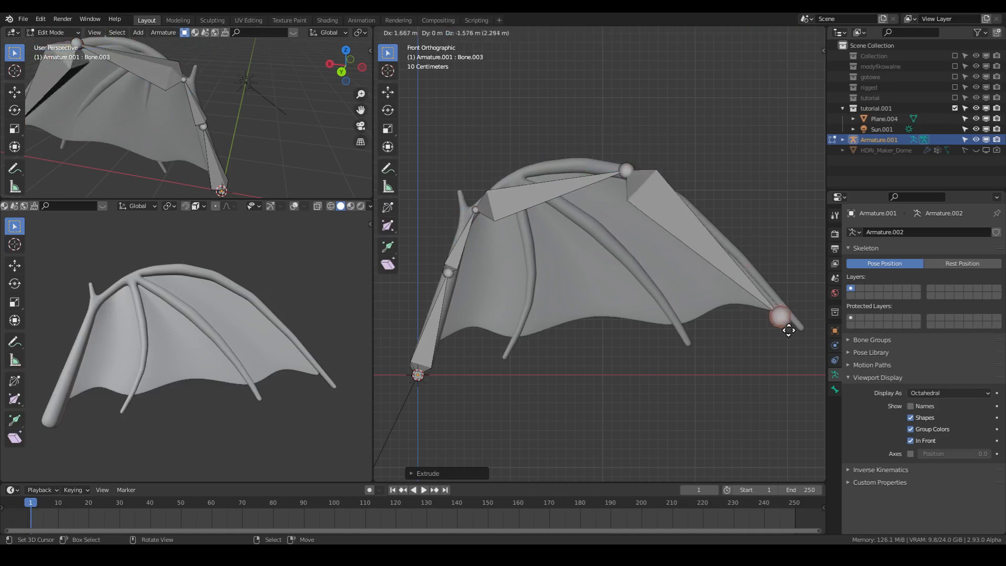
{"action": "left_click", "coordinate": [797, 332]}
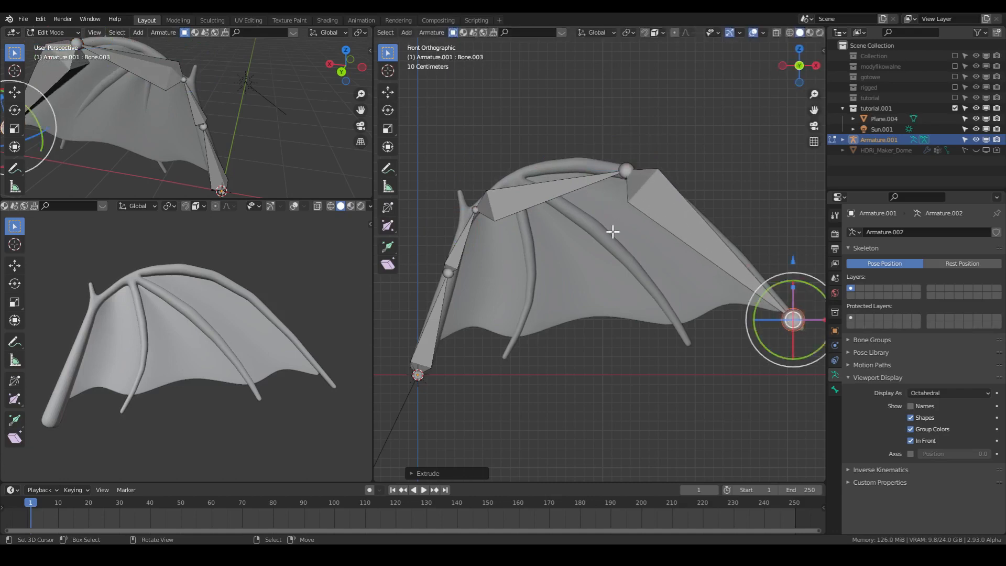
- Move the elbow joint up to the finger junction and extrude two bones along the middle finger, the second about 1.2 m long
{"action": "left_click", "coordinate": [477, 211]}
{"action": "key", "text": "g"}
{"action": "left_click", "coordinate": [512, 179]}
{"action": "key", "text": "e"}
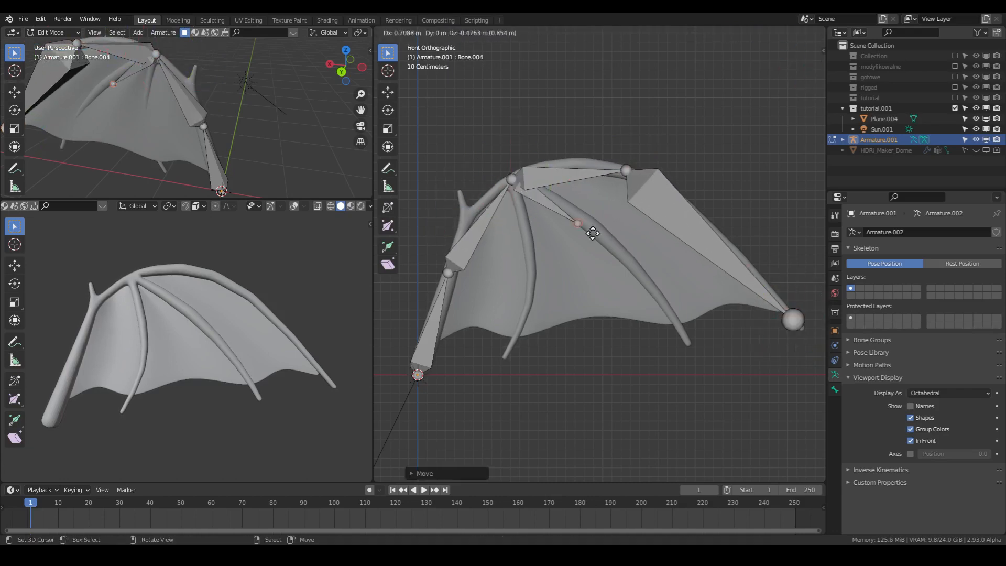
{"action": "left_click", "coordinate": [619, 253]}
{"action": "key", "text": "e"}
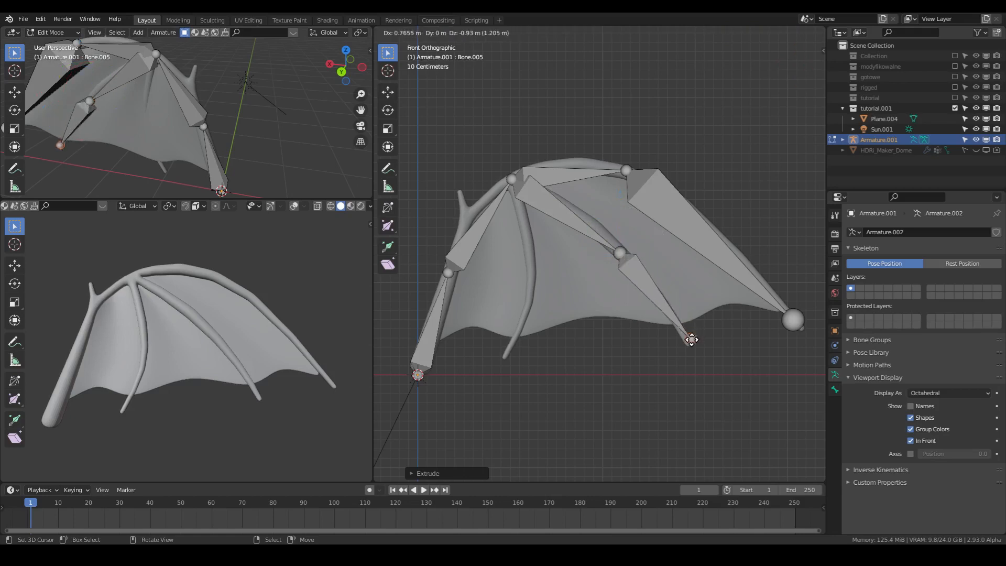
{"action": "left_click", "coordinate": [692, 339]}
- Extrude two bones from the finger junction along the inner finger down to its tip
{"action": "left_click", "coordinate": [518, 186]}
{"action": "key", "text": "e"}
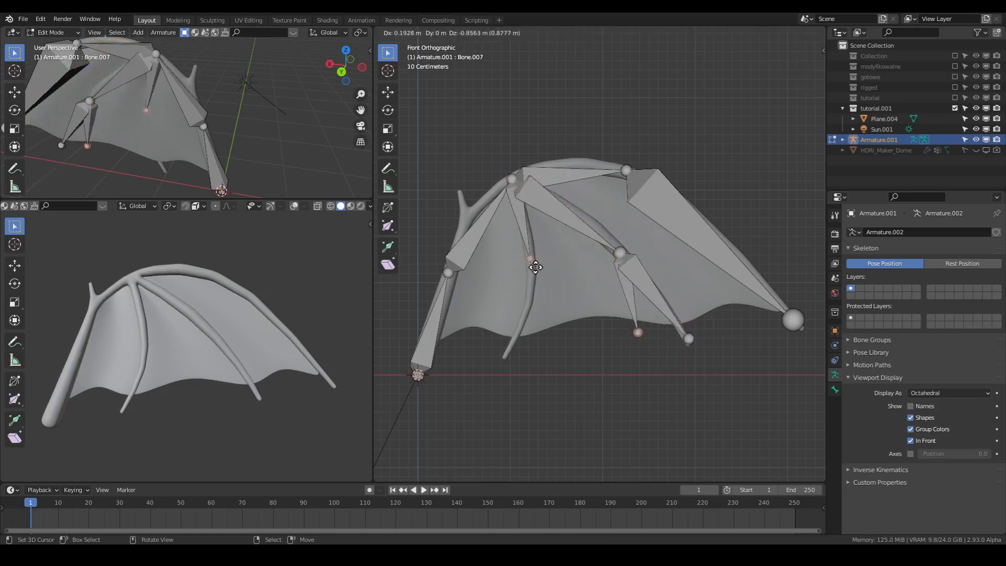
{"action": "left_click", "coordinate": [534, 273]}
{"action": "key", "text": "e"}
{"action": "left_click", "coordinate": [506, 352]}
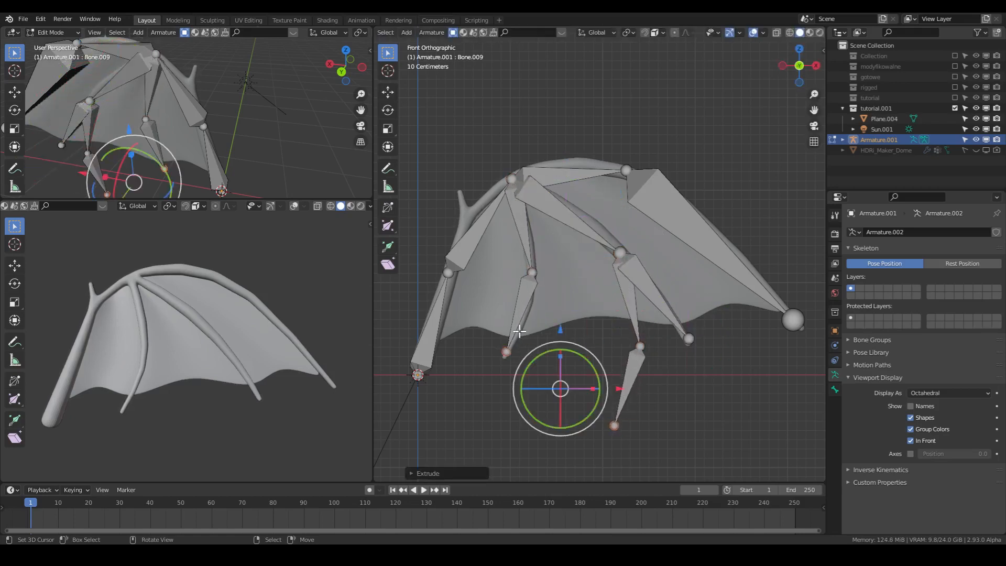
- Set the armature's viewport display to B-Bone and leave Edit Mode
{"action": "key", "text": "a"}
{"action": "left_click", "coordinate": [942, 394]}
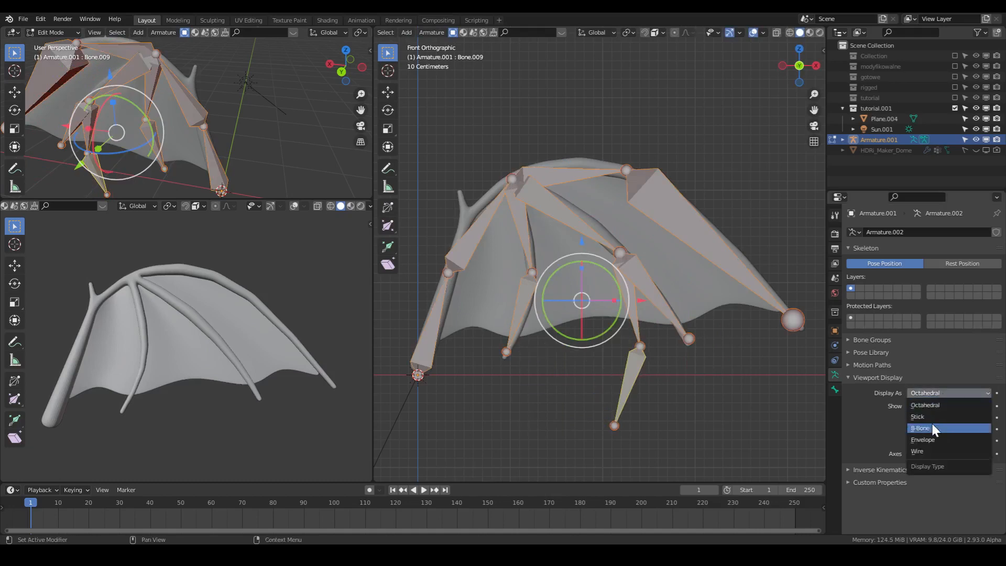
{"action": "left_click", "coordinate": [918, 429]}
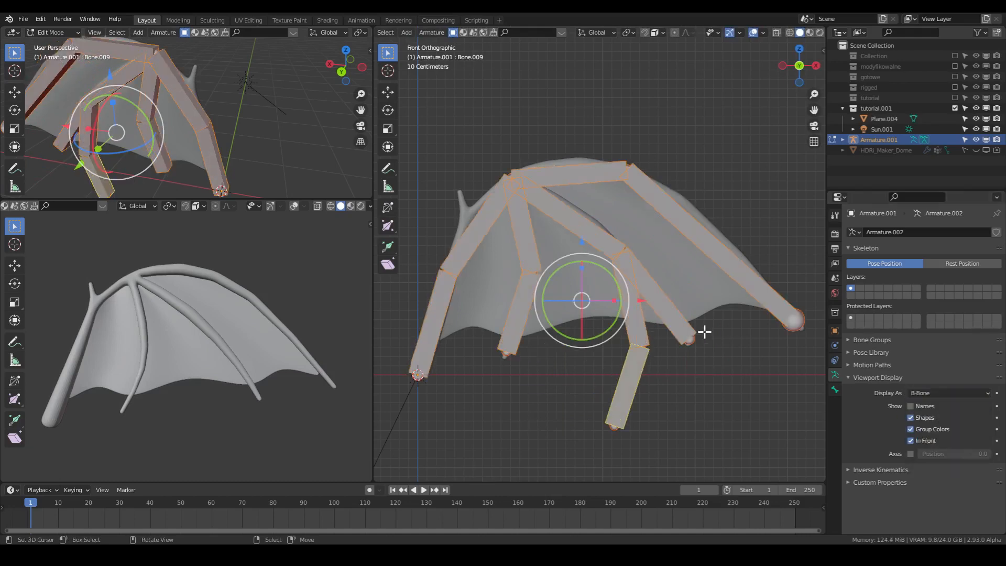
{"action": "left_click", "coordinate": [936, 392]}
{"action": "left_click", "coordinate": [938, 393]}
{"action": "key", "text": "Tab"}
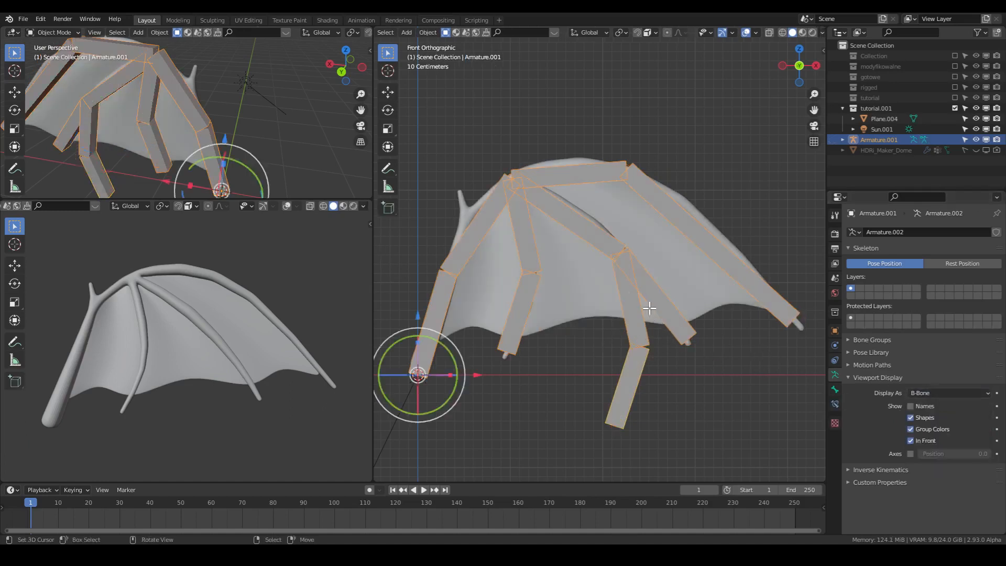
- Delete the two stray bones hanging below the membrane from the middle finger's joint in Edit Mode
{"action": "key", "text": "Tab"}
{"action": "left_click", "coordinate": [636, 302]}
{"action": "left_click", "coordinate": [625, 341]}
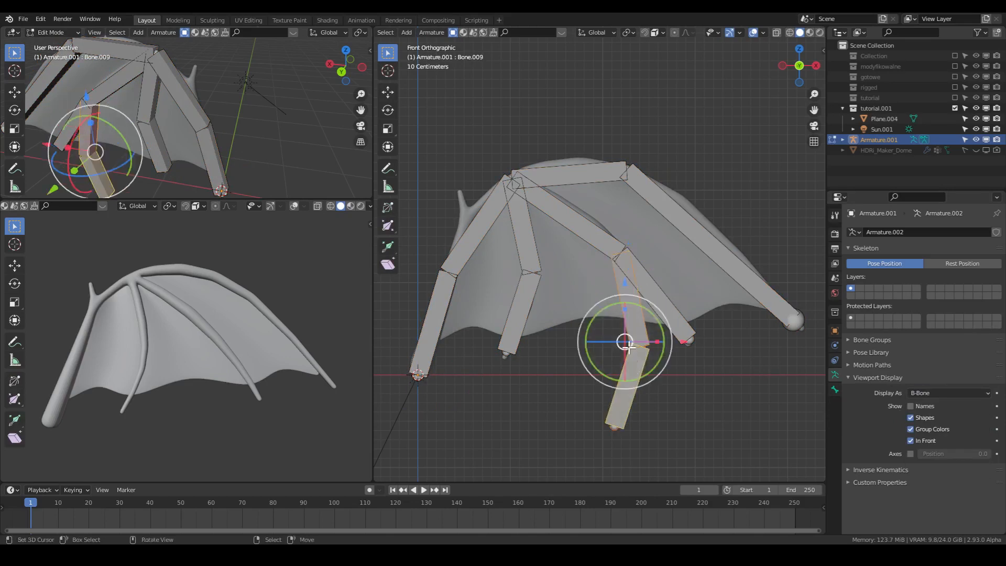
{"action": "key", "text": "x"}
{"action": "left_click", "coordinate": [628, 346]}
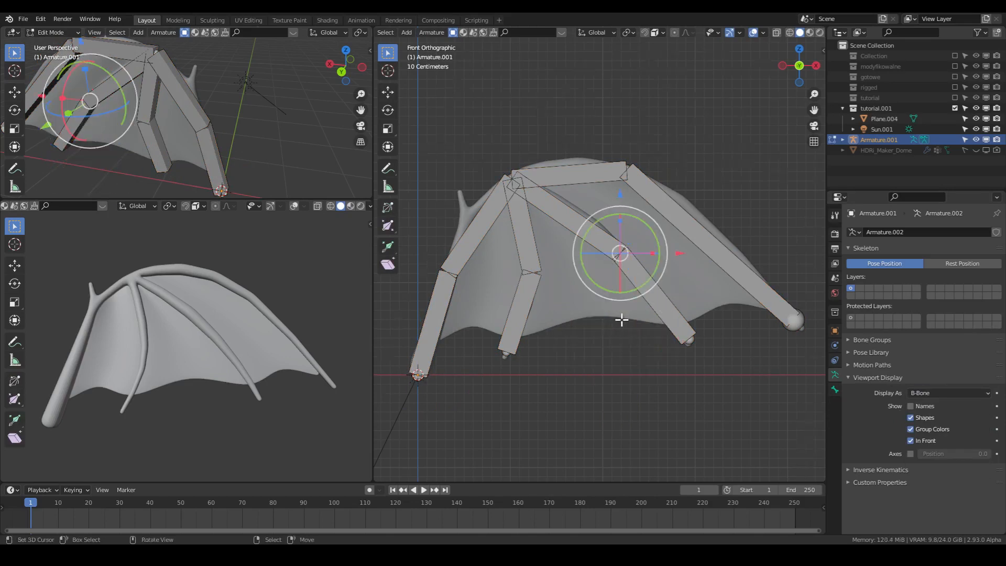
{"action": "middle_click_drag", "start_coordinate": [621, 320], "coordinate": [648, 310]}
{"action": "key", "text": "a"}
{"action": "key", "text": "g"}
{"action": "right_click", "coordinate": [732, 324]}
{"action": "scroll", "coordinate": [621, 298], "scroll_direction": "down", "scroll_amount": 3}
{"action": "scroll", "coordinate": [617, 297], "scroll_direction": "up", "scroll_amount": 4}
{"action": "scroll", "coordinate": [617, 298], "scroll_direction": "down", "scroll_amount": 2}
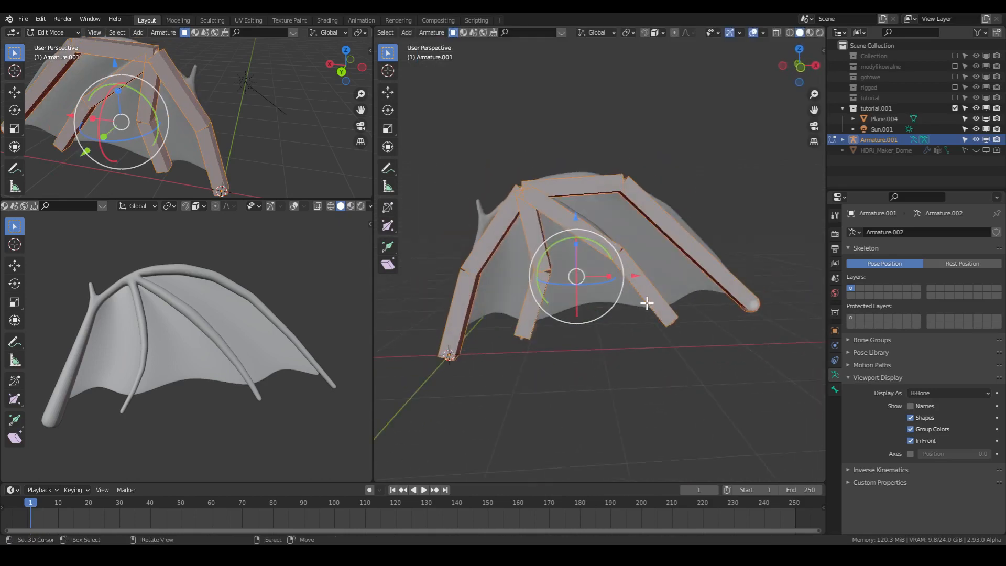
- Return the armature to Object Mode with B-Bone as its display type
{"action": "key", "text": "Tab"}
{"action": "left_click", "coordinate": [950, 393]}
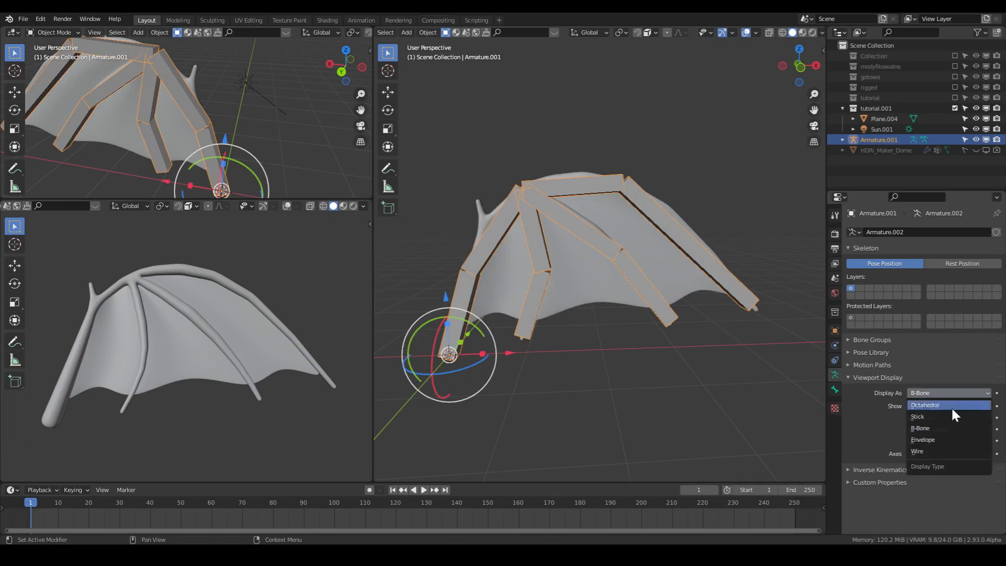
{"action": "left_click", "coordinate": [942, 428]}
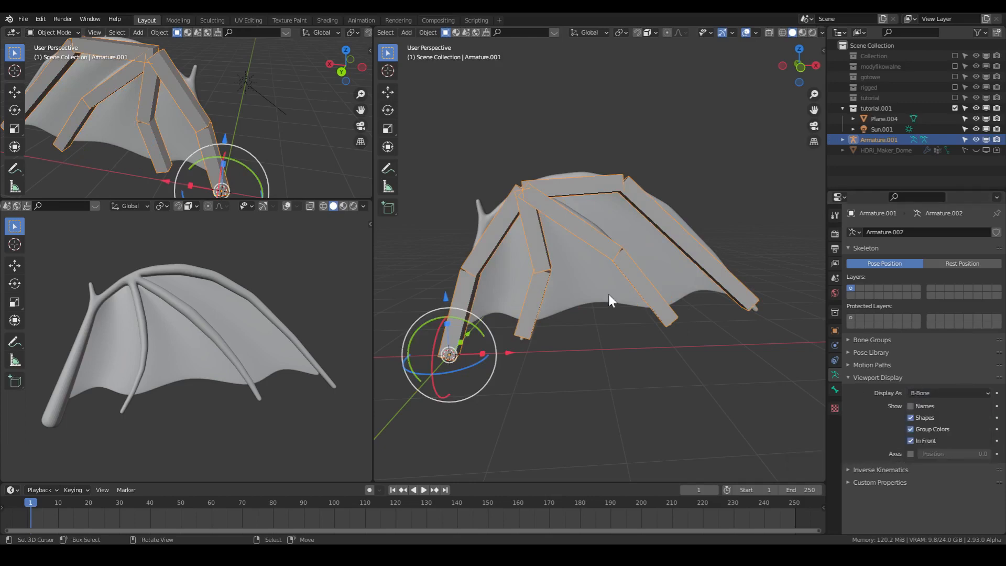
- Parent the wing mesh to the armature using Armature Deform With Automatic Weights
{"action": "middle_click_drag", "start_coordinate": [604, 262], "coordinate": [659, 301]}
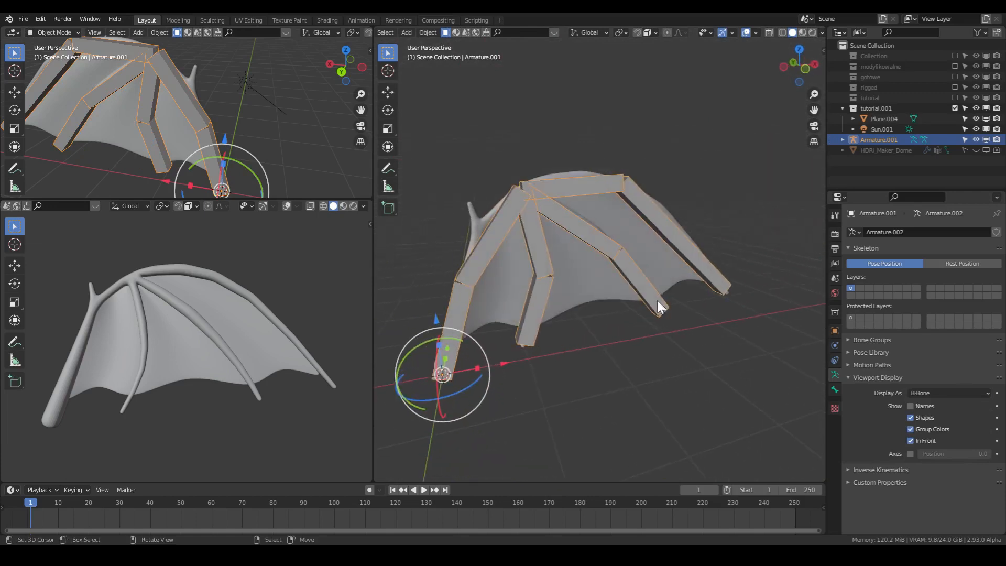
{"action": "left_click", "coordinate": [622, 224]}
{"action": "left_click", "coordinate": [606, 245], "text": "shift"}
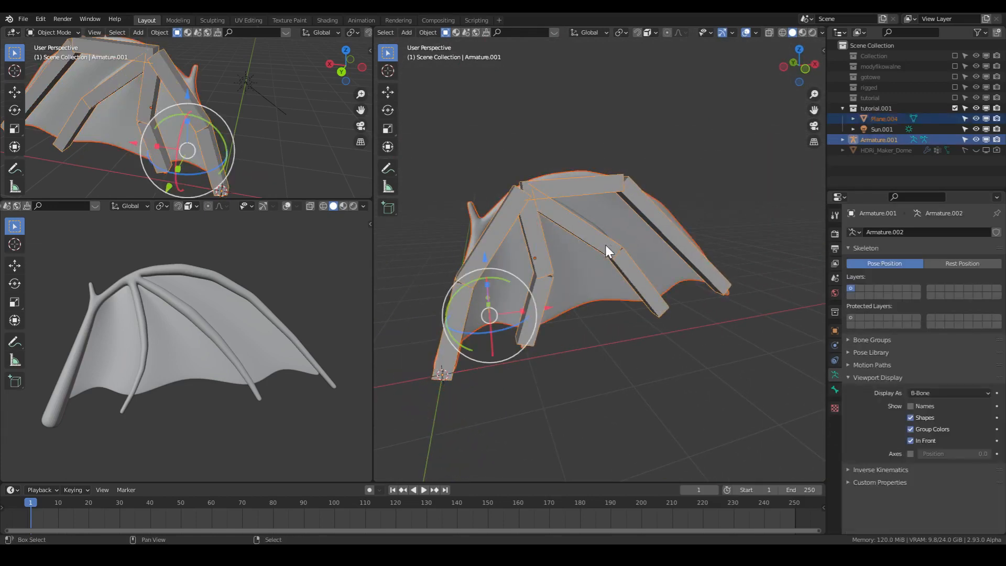
{"action": "key", "text": "ctrl+p"}
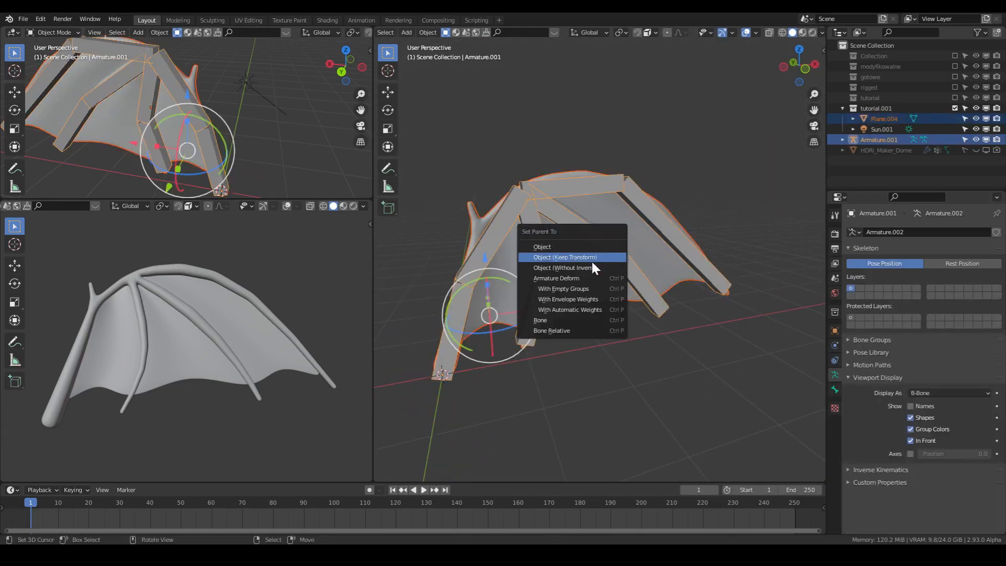
{"action": "left_click", "coordinate": [602, 305]}
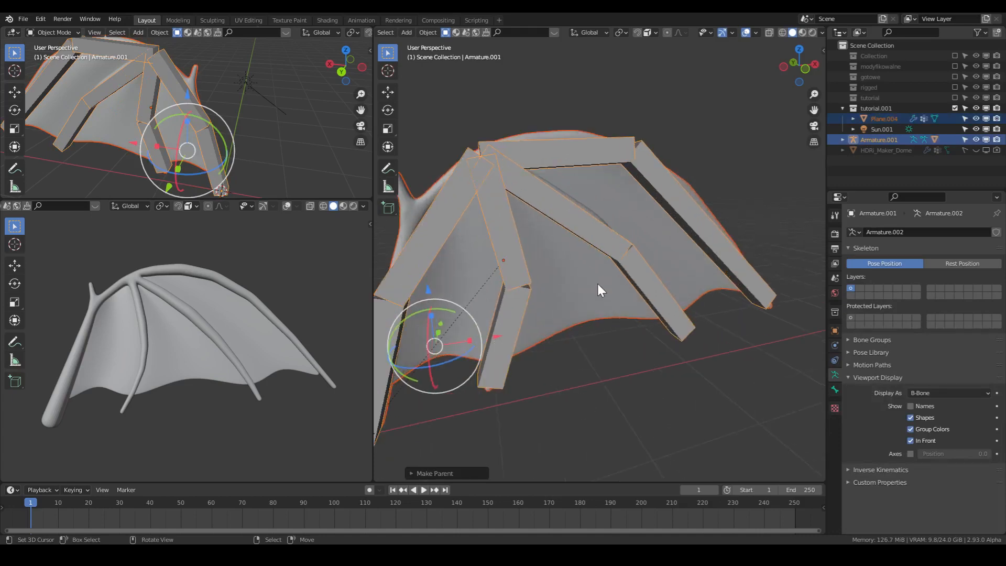
- Select only the armature and switch it to Pose Mode
{"action": "left_click", "coordinate": [568, 189]}
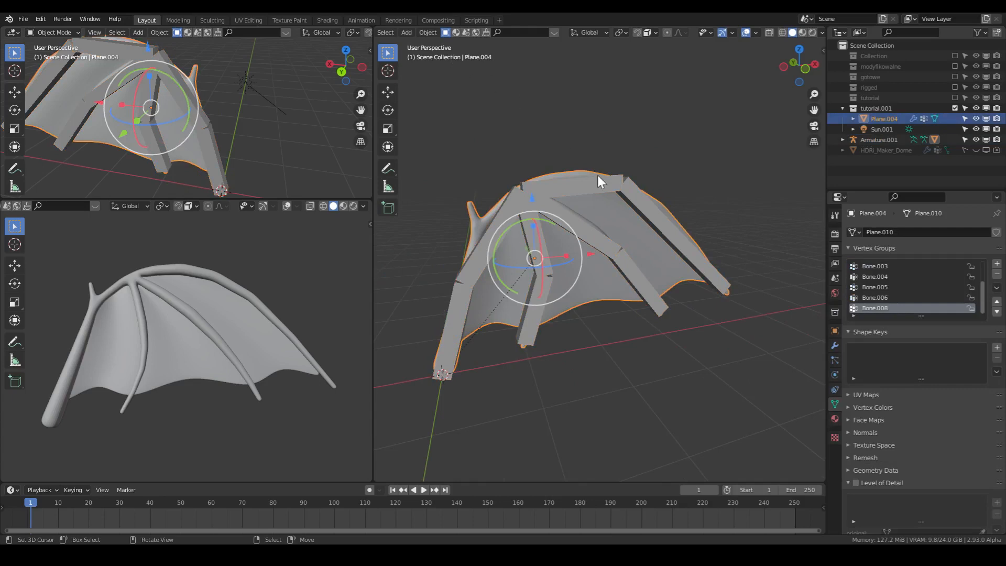
{"action": "left_click", "coordinate": [586, 180]}
{"action": "scroll", "coordinate": [413, 40], "scroll_direction": "up", "scroll_amount": 3}
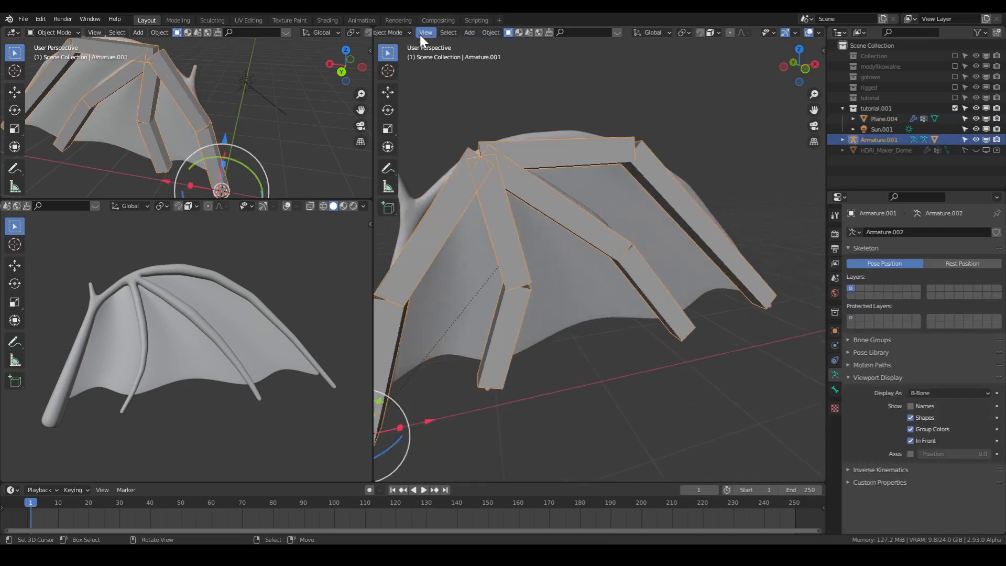
{"action": "scroll", "coordinate": [419, 35], "scroll_direction": "up", "scroll_amount": 3}
{"action": "left_click", "coordinate": [389, 32]}
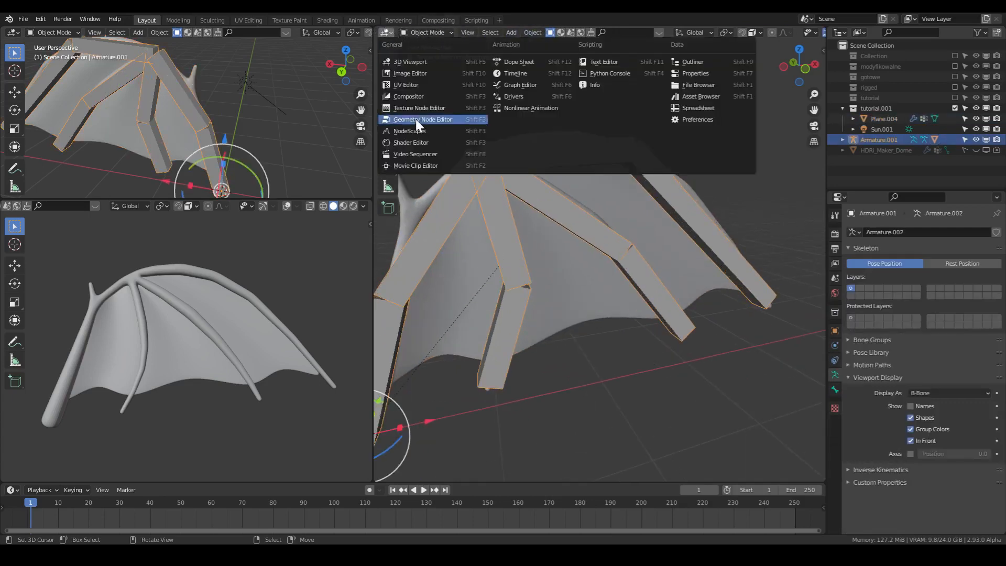
{"action": "left_click", "coordinate": [418, 31]}
{"action": "left_click", "coordinate": [428, 68]}
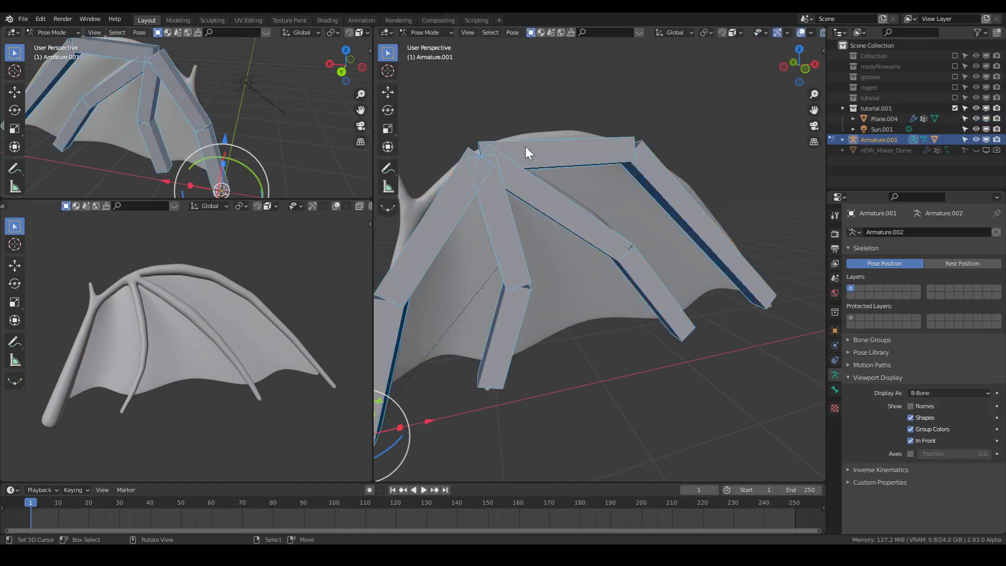
- Test the wing's deformation by trial-rotating the upper leading-edge bone and the wing-tip bone
{"action": "left_click", "coordinate": [526, 146]}
{"action": "key", "text": "r"}
{"action": "left_click", "coordinate": [662, 137]}
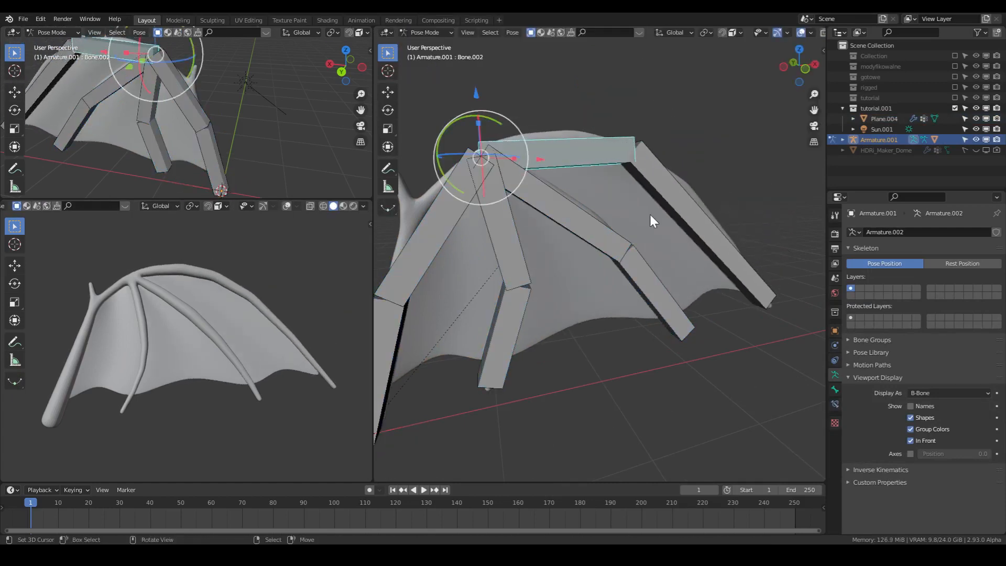
{"action": "left_click", "coordinate": [607, 227]}
{"action": "key", "text": "r"}
{"action": "right_click", "coordinate": [690, 227]}
{"action": "right_click", "coordinate": [695, 225]}
{"action": "key", "text": "r"}
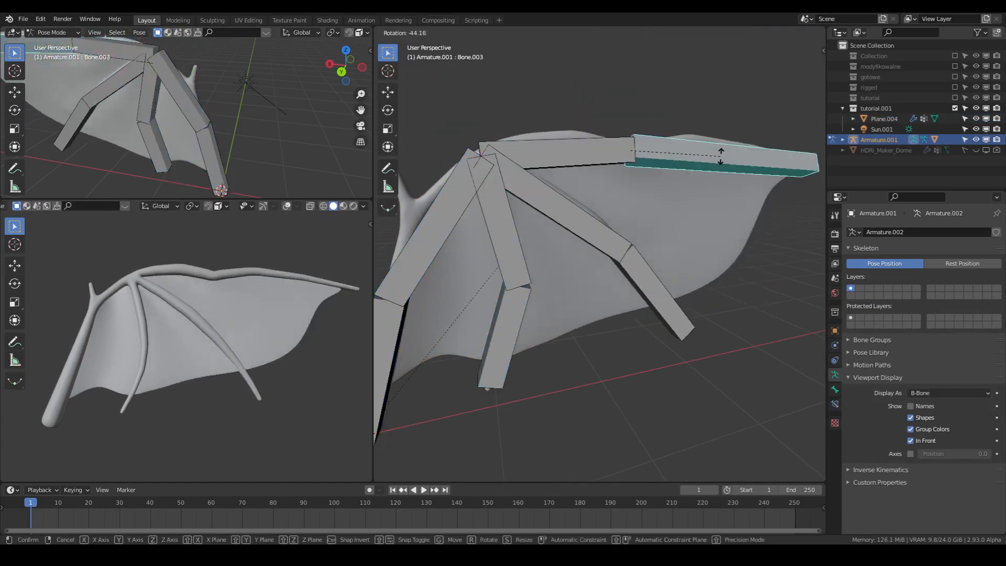
{"action": "right_click", "coordinate": [708, 213]}
- Test the wing's deformation by trial-rotating the inner finger's first bone and the two arm bones, using global Z for the arm
{"action": "scroll", "coordinate": [588, 240], "scroll_direction": "down", "scroll_amount": 2}
{"action": "right_click", "coordinate": [543, 251]}
{"action": "key", "text": "r"}
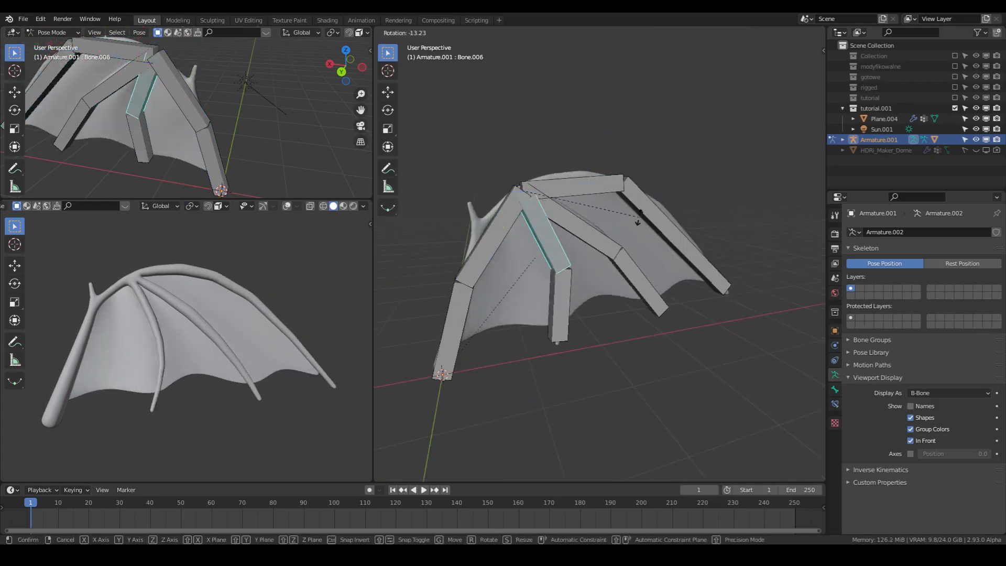
{"action": "right_click", "coordinate": [628, 236]}
{"action": "right_click", "coordinate": [511, 229]}
{"action": "key", "text": "r"}
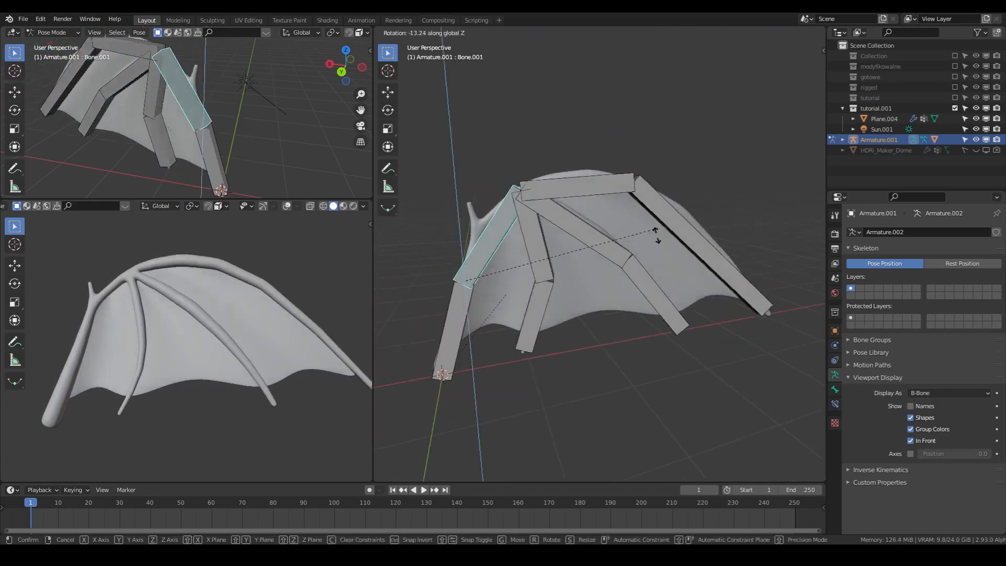
{"action": "right_click", "coordinate": [654, 262]}
{"action": "right_click", "coordinate": [448, 317]}
{"action": "key", "text": "r"}
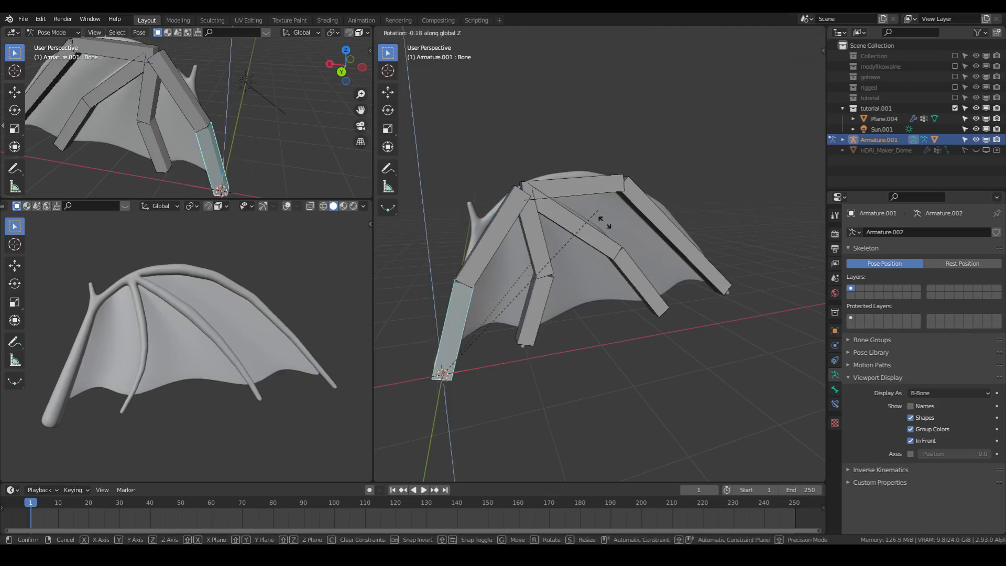
{"action": "key", "text": "z"}
{"action": "right_click", "coordinate": [587, 229]}
- Save the wing file and have the armature in Pose Mode
{"action": "key", "text": "ctrl+s"}
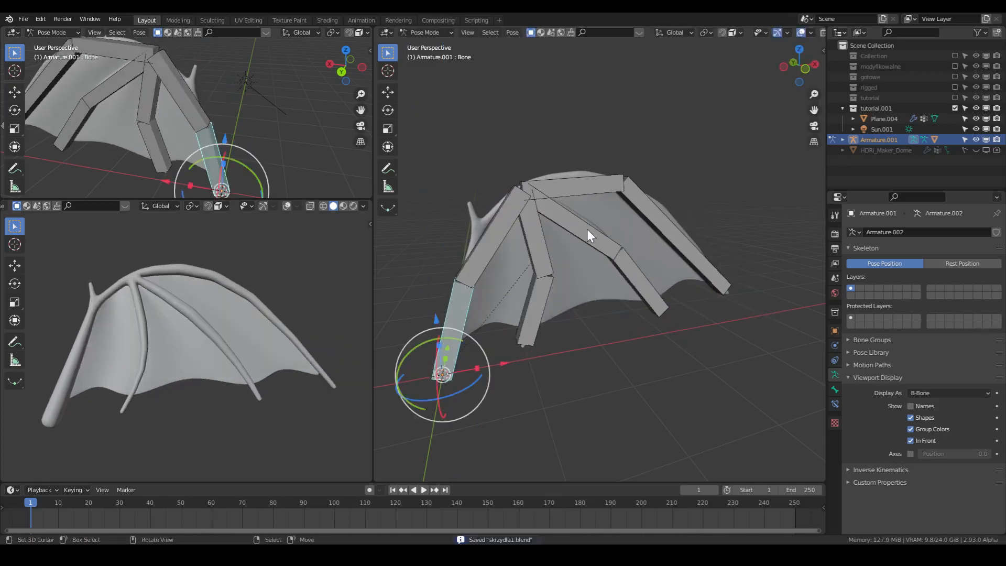
{"action": "key", "text": "Tab"}
{"action": "key", "text": "ctrl+Tab"}
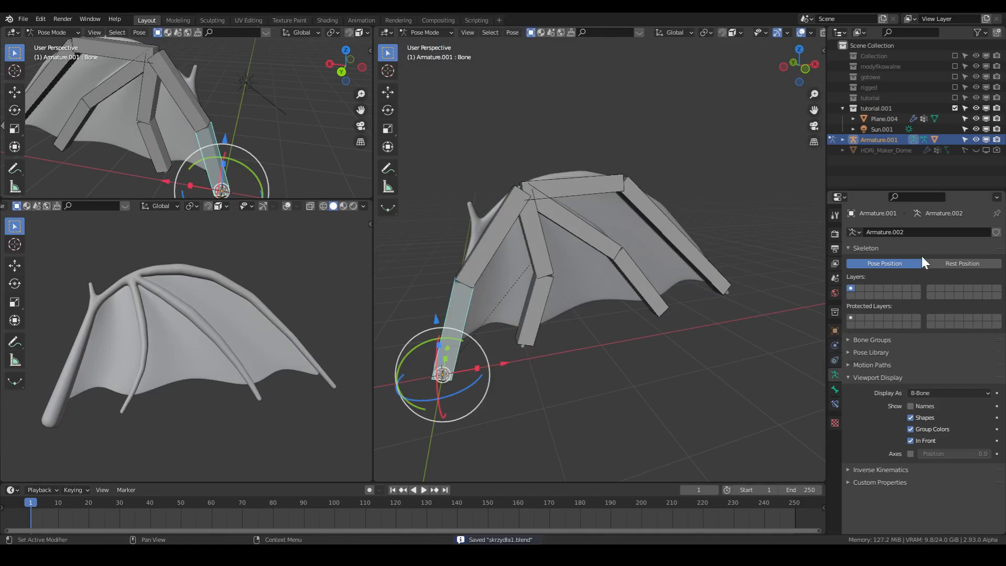
- Rotate the second arm bone about -19° around the global Z axis
{"action": "left_click", "coordinate": [494, 236]}
{"action": "middle_click_drag", "start_coordinate": [495, 236], "coordinate": [597, 282]}
{"action": "key", "text": "r"}
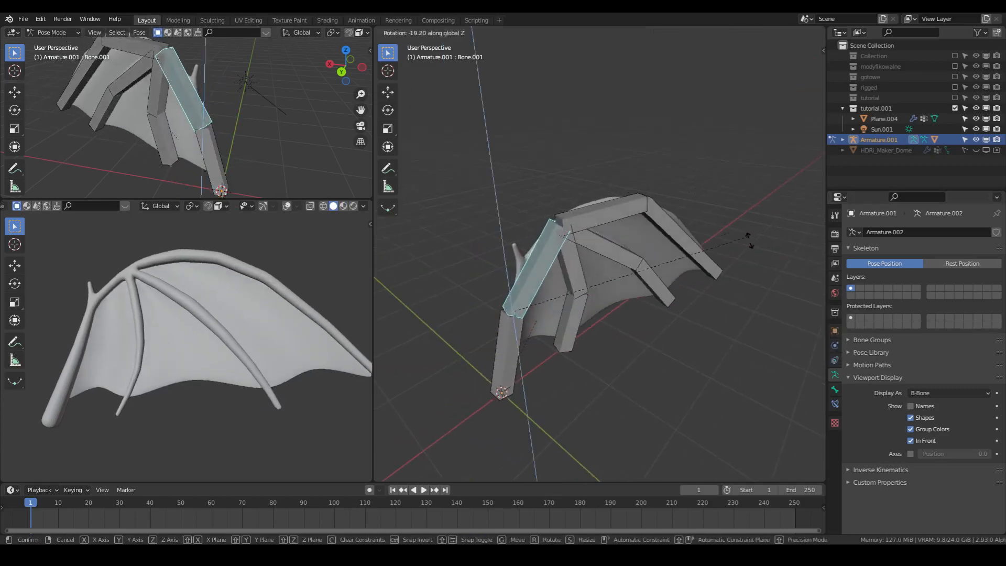
{"action": "left_click", "coordinate": [750, 240]}
- Rotate the upper leading-edge bone around the global Z axis to bend the outer wing
{"action": "left_click", "coordinate": [640, 212]}
{"action": "key", "text": "r"}
{"action": "key", "text": "z"}
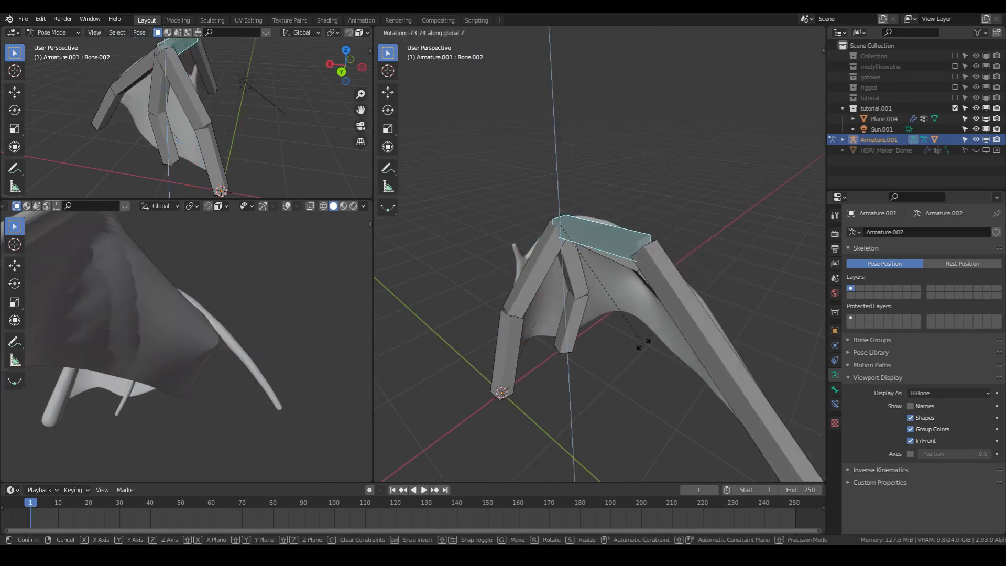
{"action": "left_click", "coordinate": [641, 341]}
- Rotate the middle finger's first bone around the global Z axis to follow the bent wing
{"action": "middle_click_drag", "start_coordinate": [701, 312], "coordinate": [589, 266]}
{"action": "left_click", "coordinate": [589, 262], "text": "shift"}
{"action": "key", "text": "r"}
{"action": "key", "text": "z"}
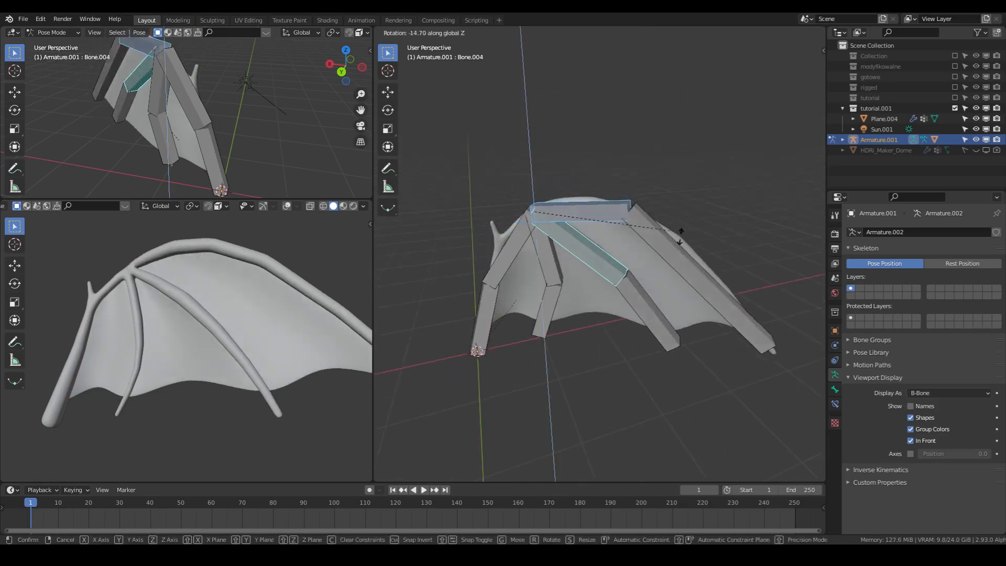
{"action": "left_click", "coordinate": [642, 228]}
- Rotate the upper leading-edge bone a further -14° or so around the global Z axis
{"action": "right_click", "coordinate": [642, 222]}
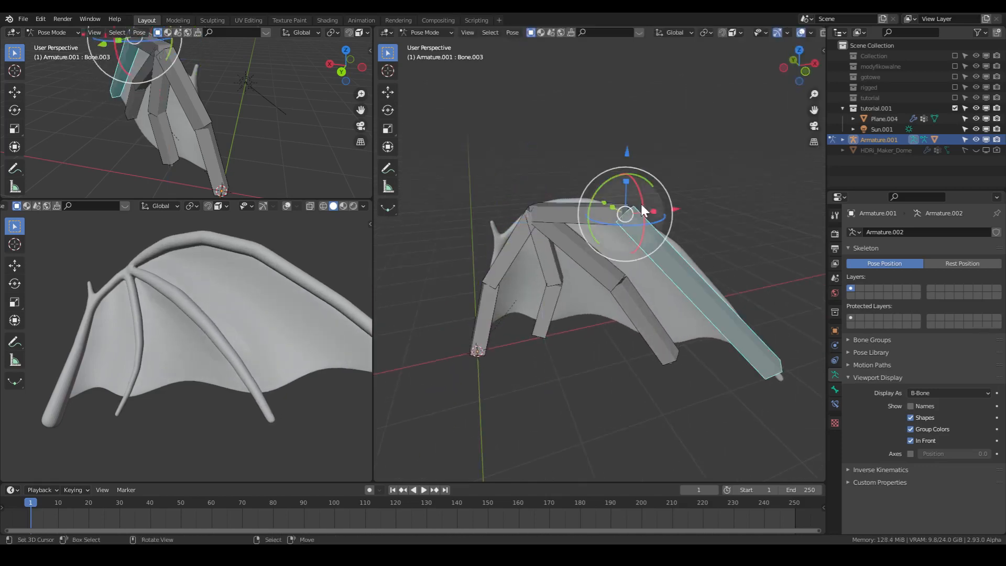
{"action": "right_click", "coordinate": [614, 211]}
{"action": "key", "text": "r"}
{"action": "key", "text": "z"}
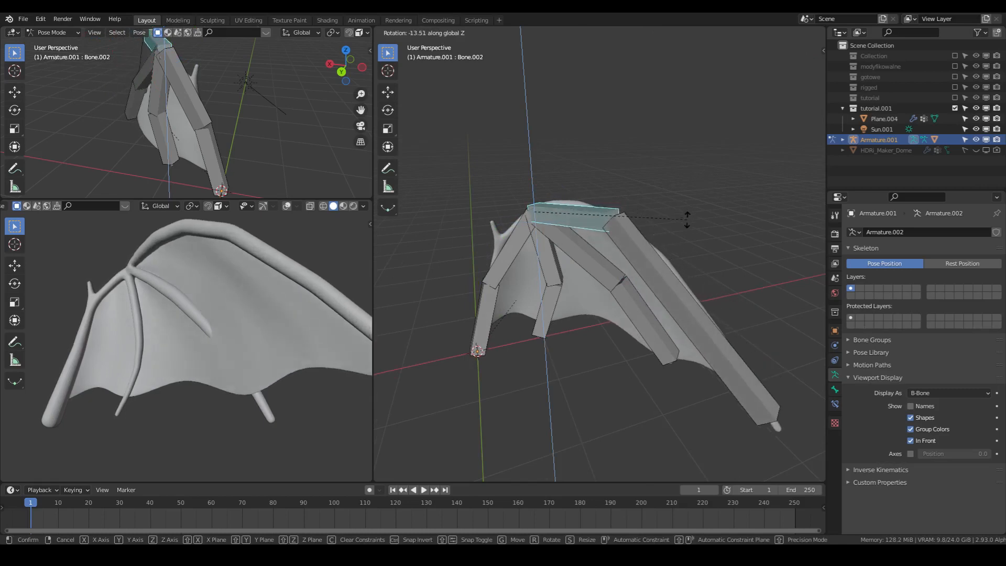
{"action": "left_click", "coordinate": [687, 220]}
- Rotate the wing-tip bone around the global Z axis to curl the end of the wing inward
{"action": "middle_click_drag", "start_coordinate": [684, 257], "coordinate": [606, 279]}
{"action": "scroll", "coordinate": [311, 367], "scroll_direction": "down", "scroll_amount": 3}
{"action": "middle_click_drag", "start_coordinate": [315, 382], "coordinate": [334, 393]}
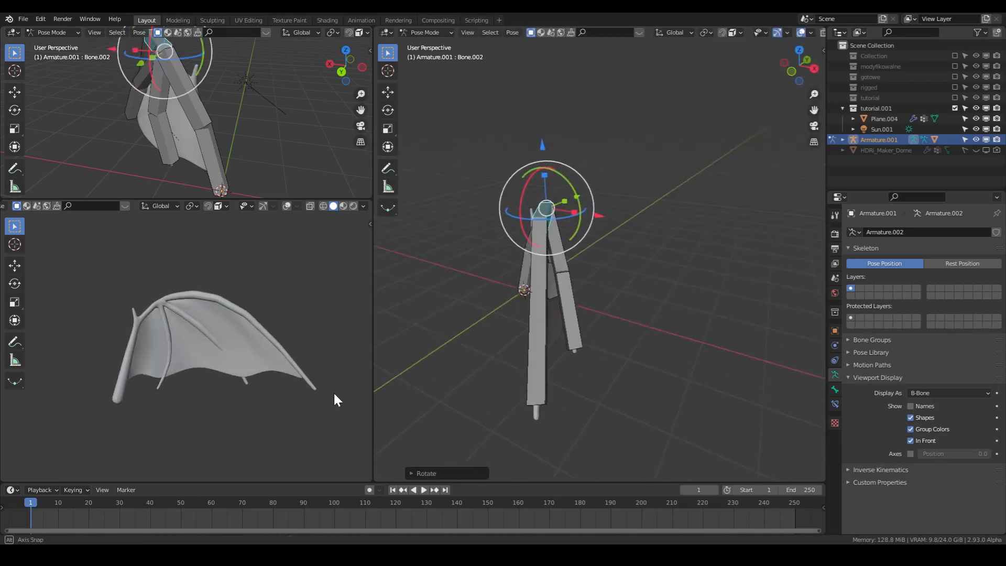
{"action": "middle_click_drag", "start_coordinate": [462, 304], "coordinate": [545, 289]}
{"action": "right_click", "coordinate": [690, 266]}
{"action": "key", "text": "r"}
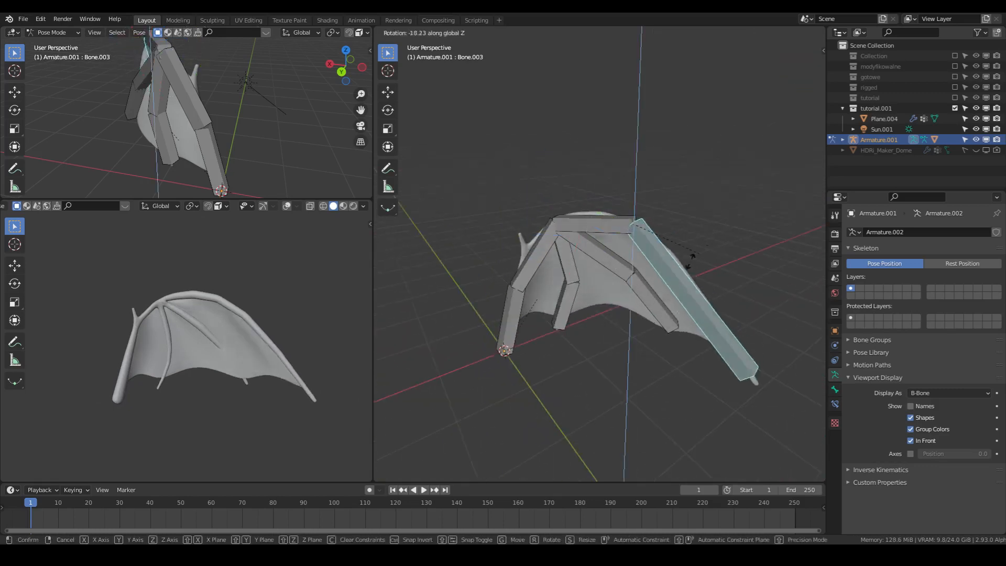
{"action": "left_click", "coordinate": [683, 262]}
{"action": "middle_click_drag", "start_coordinate": [362, 313], "coordinate": [275, 347]}
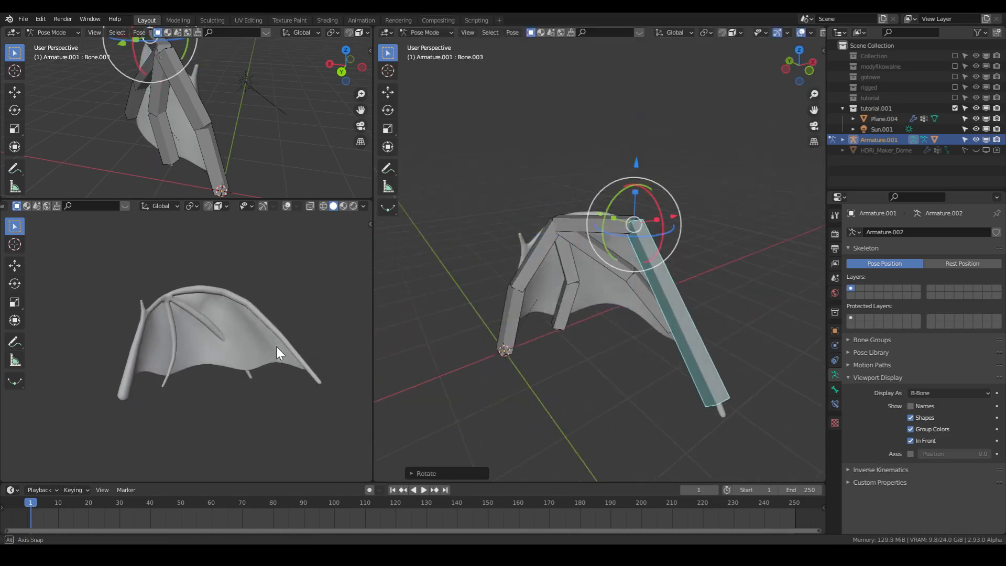
- Rotate the middle finger's outer bone about -45° around the global Z axis to follow the bent wing
{"action": "right_click", "coordinate": [641, 304]}
{"action": "key", "text": "r"}
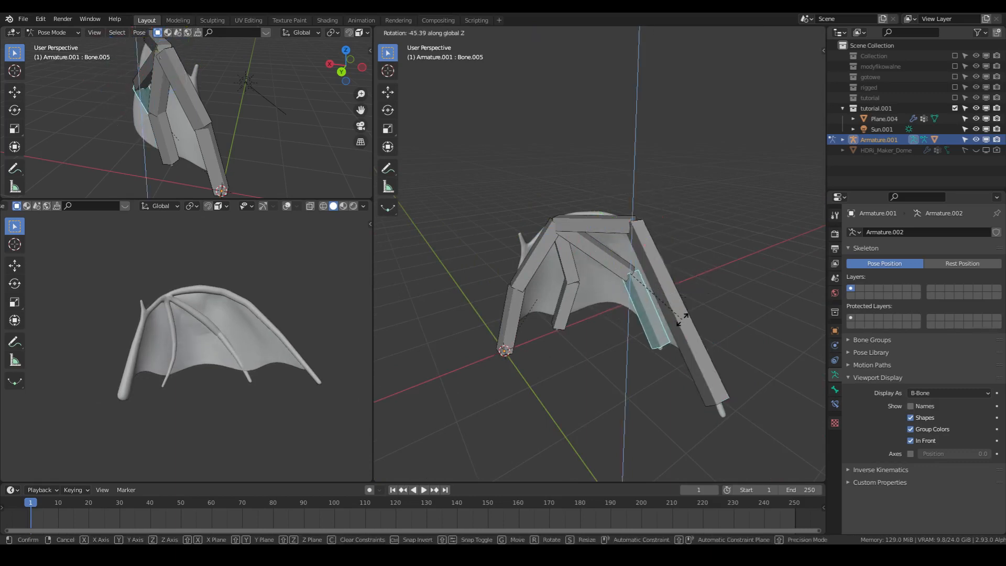
{"action": "left_click", "coordinate": [681, 320]}
{"action": "middle_click_drag", "start_coordinate": [638, 327], "coordinate": [547, 334]}
- Switch the wing armature from Pose Mode to Object Mode
{"action": "key", "text": "Tab"}
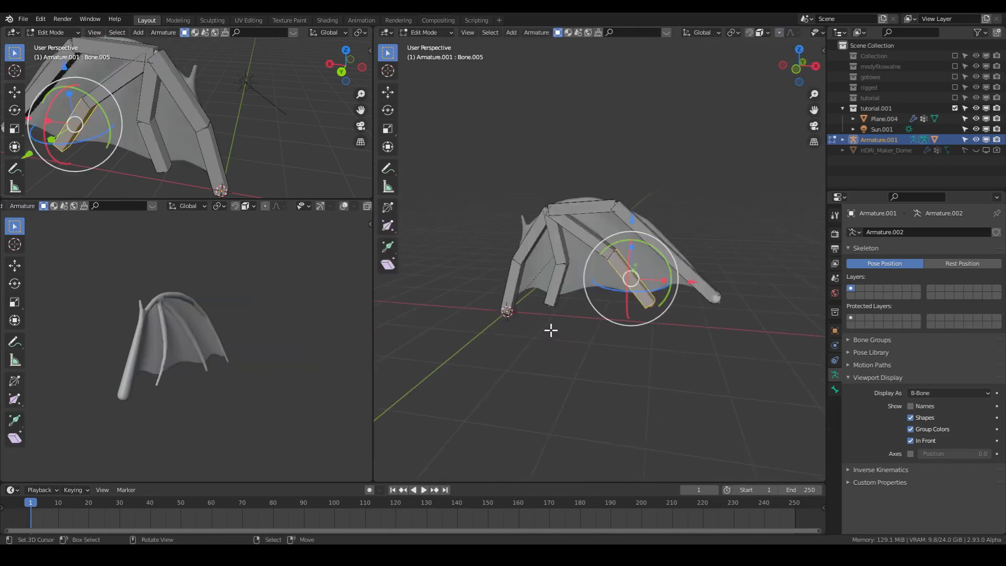
{"action": "key", "text": "Tab"}
{"action": "left_click", "coordinate": [423, 31]}
{"action": "left_click", "coordinate": [432, 44]}
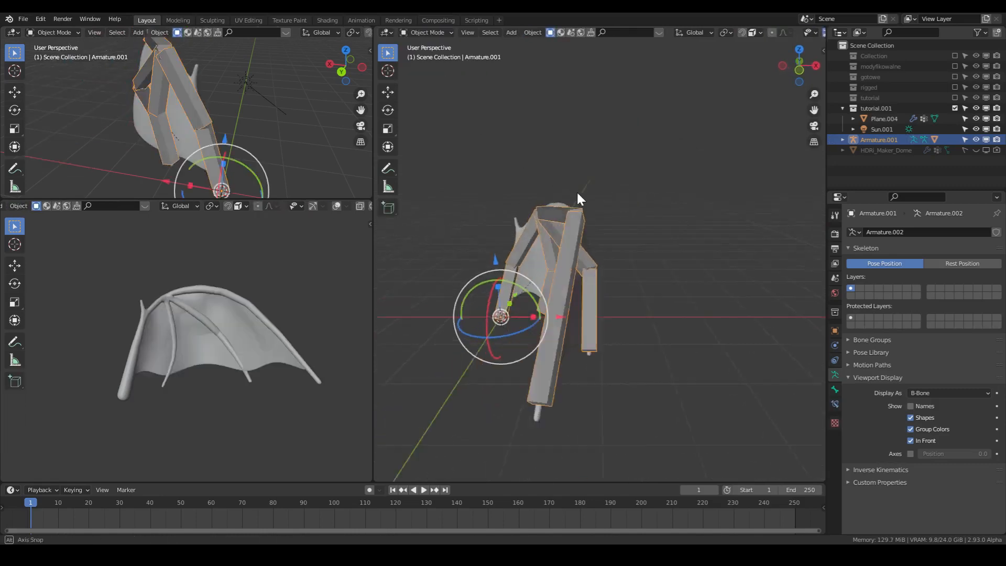
{"action": "mouse_move", "coordinate": [576, 190]}
{"action": "middle_mouse_down"}
{"action": "mouse_move", "coordinate": [624, 184]}
{"action": "mouse_move", "coordinate": [568, 152]}
{"action": "mouse_move", "coordinate": [512, 162]}
{"action": "mouse_move", "coordinate": [577, 191]}
{"action": "mouse_move", "coordinate": [587, 185]}
{"action": "middle_mouse_up"}
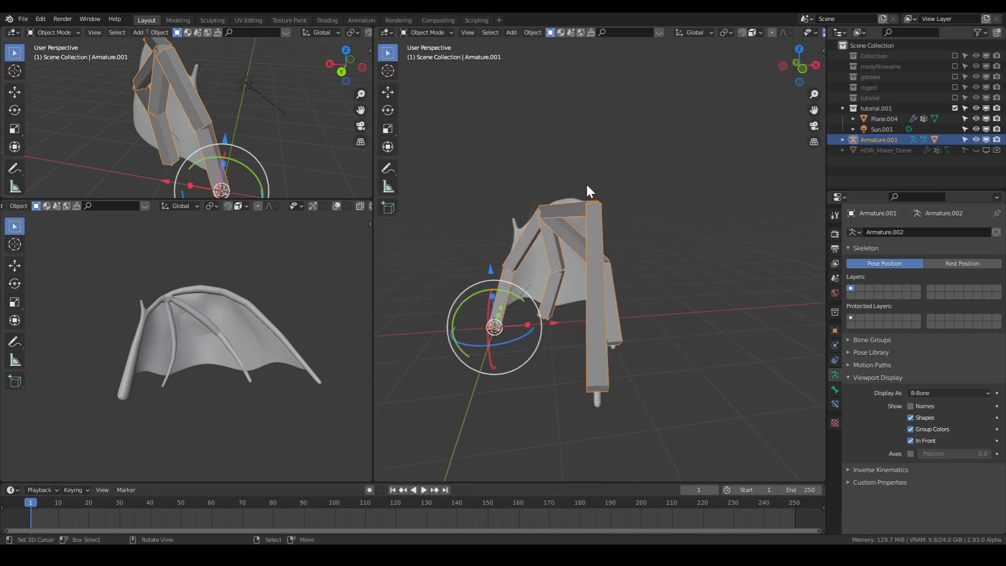
- Turn off the armature's In Front display and save the file
{"action": "left_click", "coordinate": [920, 442]}
{"action": "mouse_move", "coordinate": [665, 355]}
{"action": "middle_mouse_down"}
{"action": "mouse_move", "coordinate": [677, 333]}
{"action": "mouse_move", "coordinate": [661, 297]}
{"action": "middle_mouse_up"}
{"action": "key", "text": "ctrl+s"}
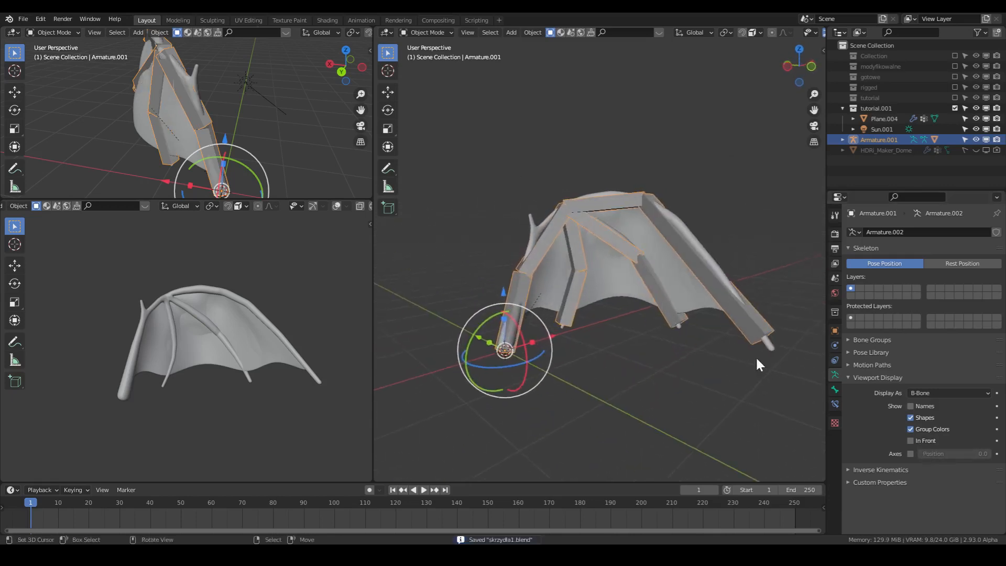
{"action": "scroll", "coordinate": [202, 294], "scroll_direction": "up", "scroll_amount": 4}
{"action": "scroll", "coordinate": [224, 299], "scroll_direction": "down", "scroll_amount": 1}
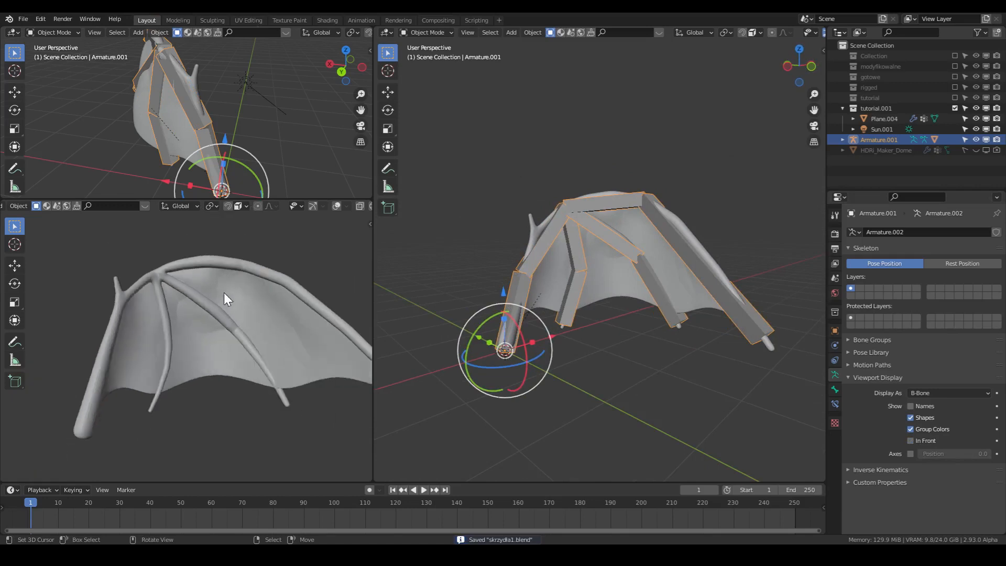
- Try a Subdivision Surface modifier below the Armature modifier on the wing mesh and remove it again
{"action": "left_click", "coordinate": [604, 238]}
{"action": "left_click", "coordinate": [835, 347]}
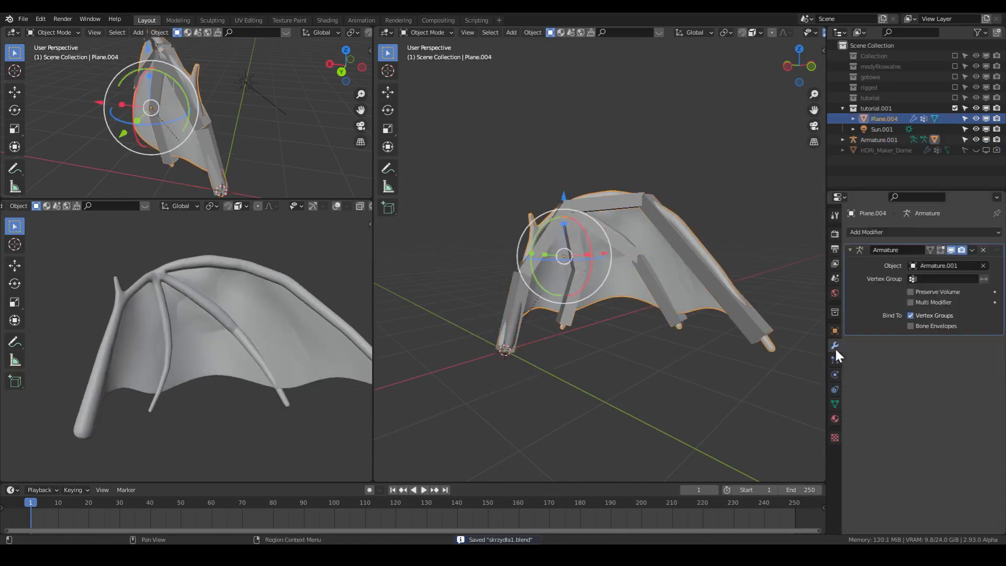
{"action": "left_click", "coordinate": [900, 230]}
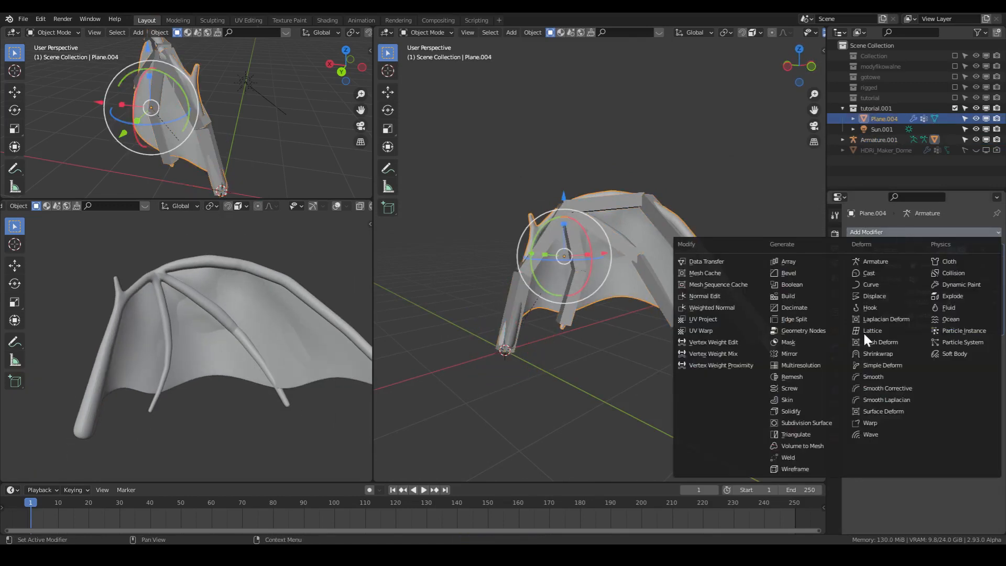
{"action": "left_click", "coordinate": [812, 424]}
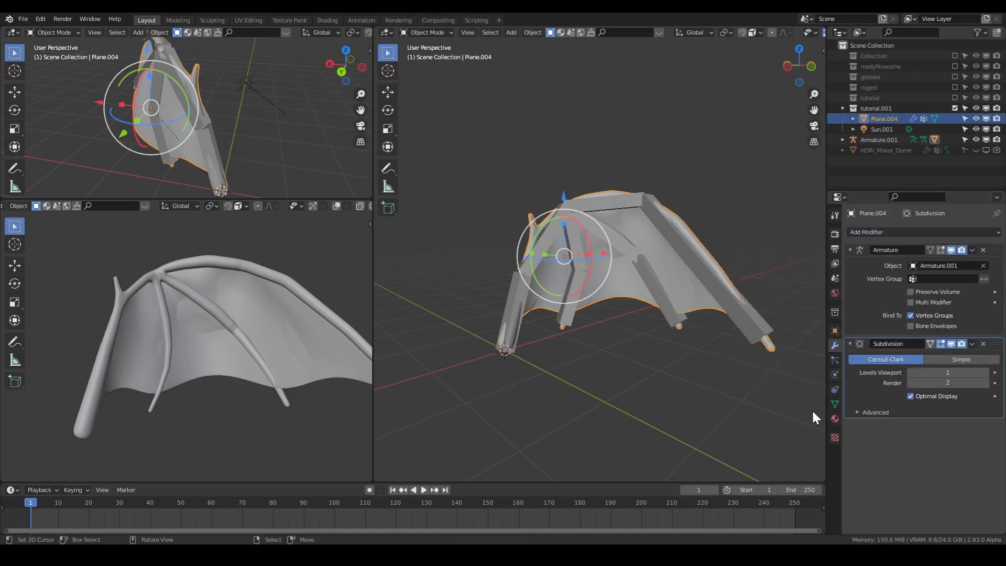
{"action": "left_click_drag", "start_coordinate": [997, 345], "coordinate": [984, 377]}
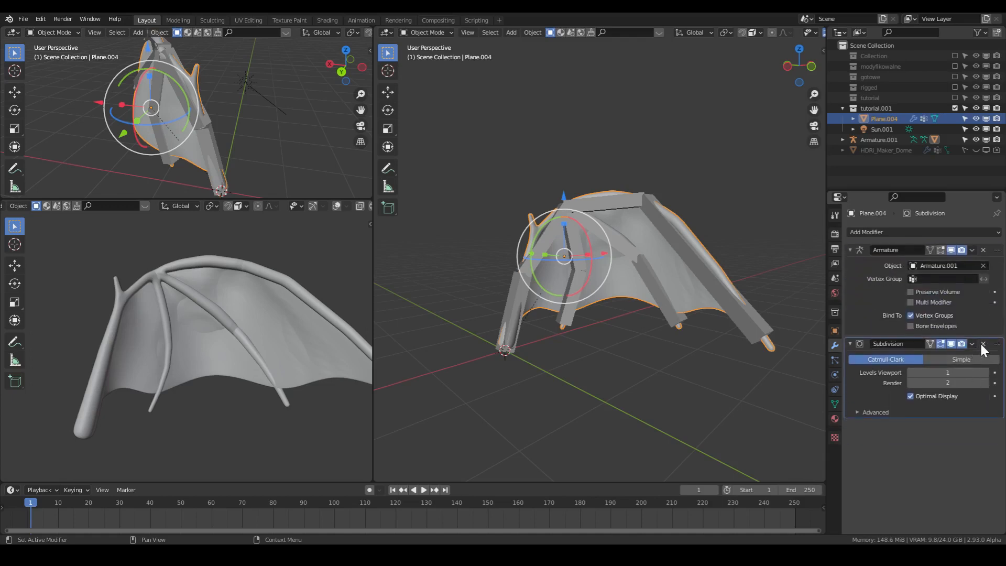
{"action": "left_click", "coordinate": [983, 344]}
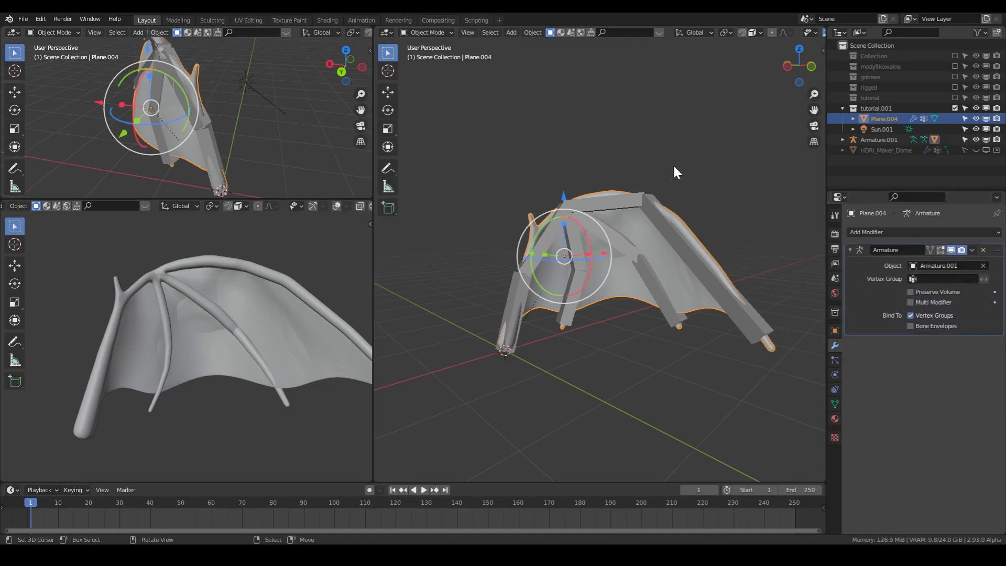
- Save the file and switch the wing's close-up preview viewport to Rendered shading
{"action": "key", "text": "ctrl+s"}
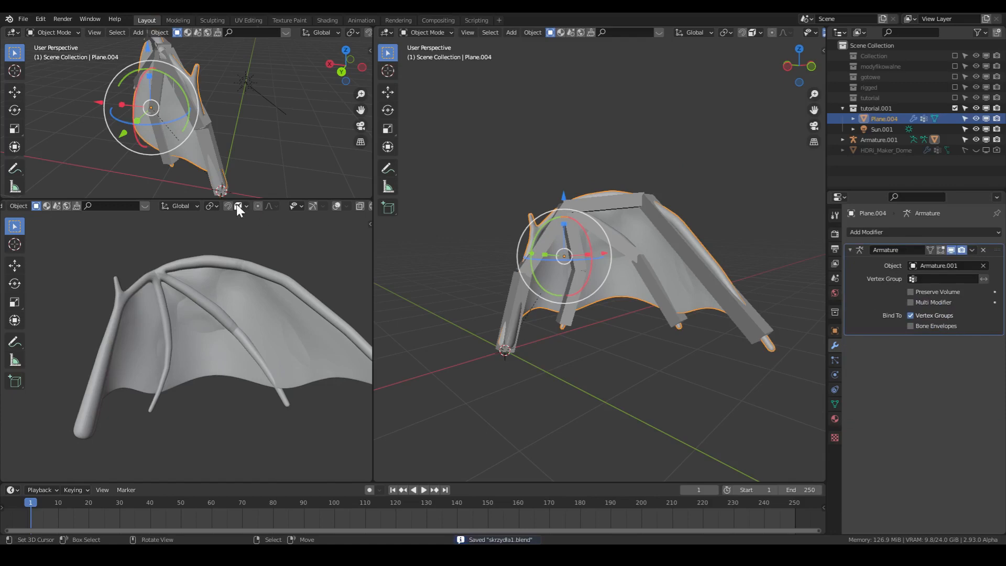
{"action": "scroll", "coordinate": [297, 203], "scroll_direction": "right", "scroll_amount": 3}
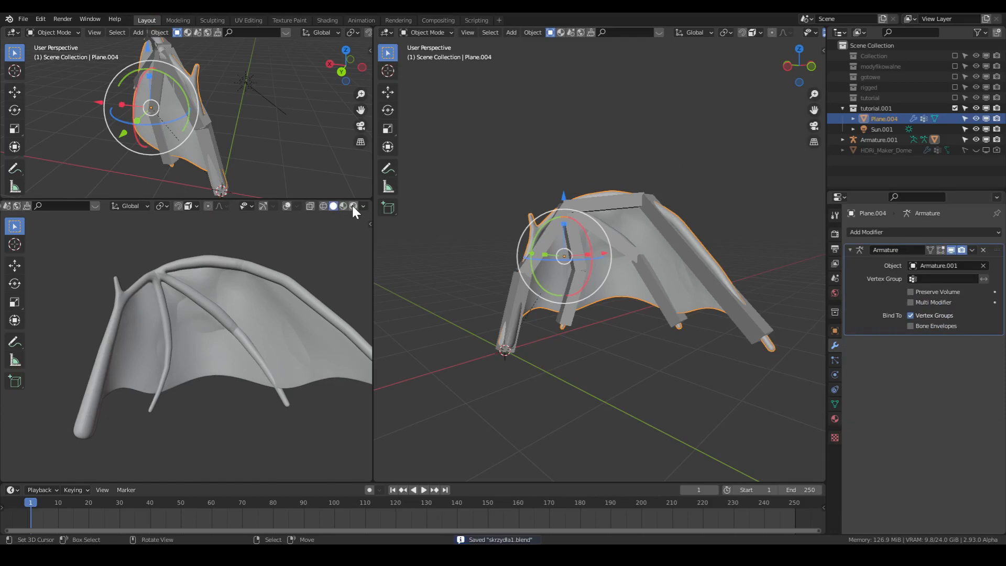
{"action": "left_click", "coordinate": [354, 206]}
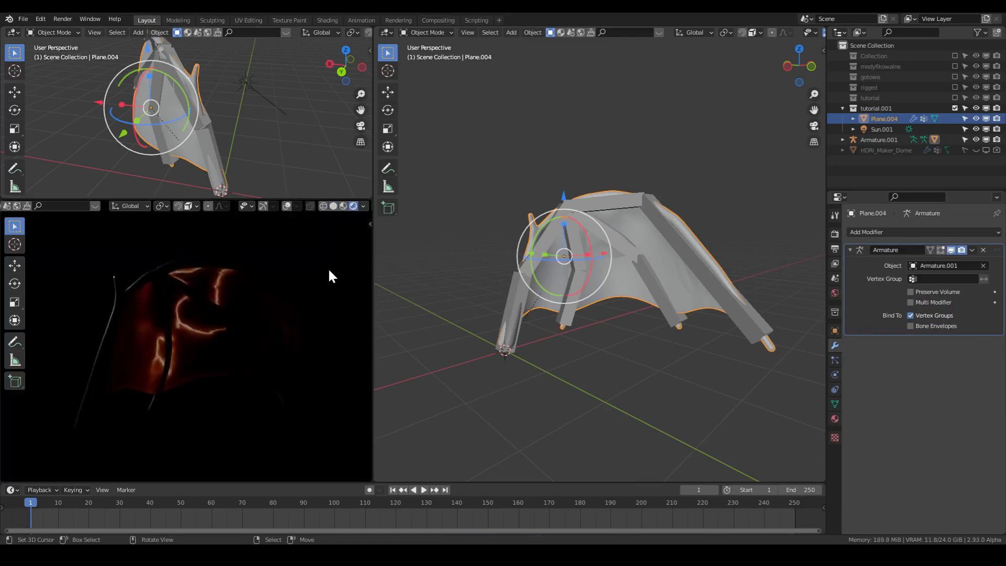
{"action": "middle_click_drag", "start_coordinate": [291, 317], "coordinate": [278, 375]}
- Rotate the Sun.001 light around the global Z axis to a Z rotation of about 107°
{"action": "middle_click_drag", "start_coordinate": [664, 328], "coordinate": [691, 338]}
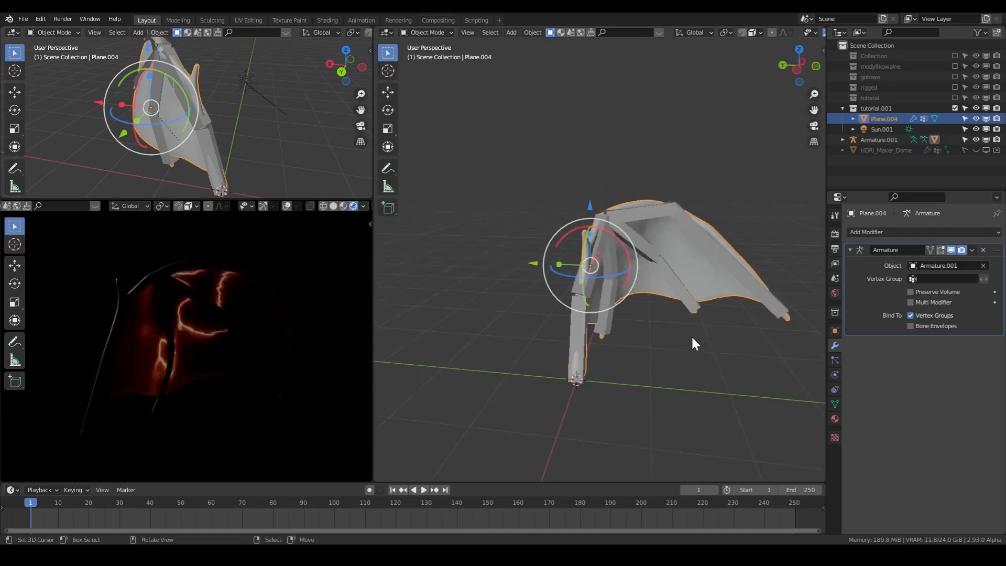
{"action": "left_click", "coordinate": [885, 128]}
{"action": "key", "text": "g"}
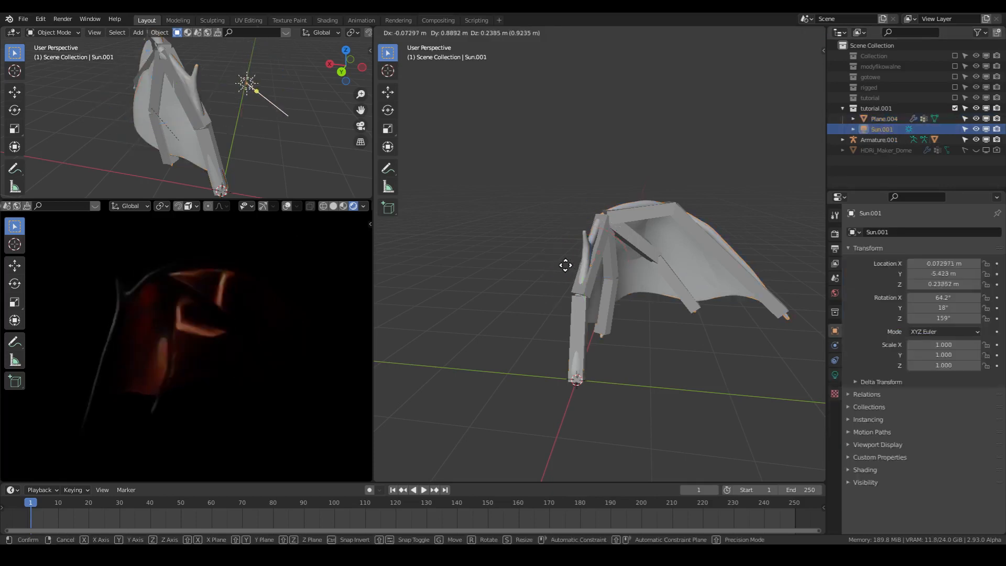
{"action": "right_click", "coordinate": [560, 263]}
{"action": "scroll", "coordinate": [775, 28], "scroll_direction": "down", "scroll_amount": 3}
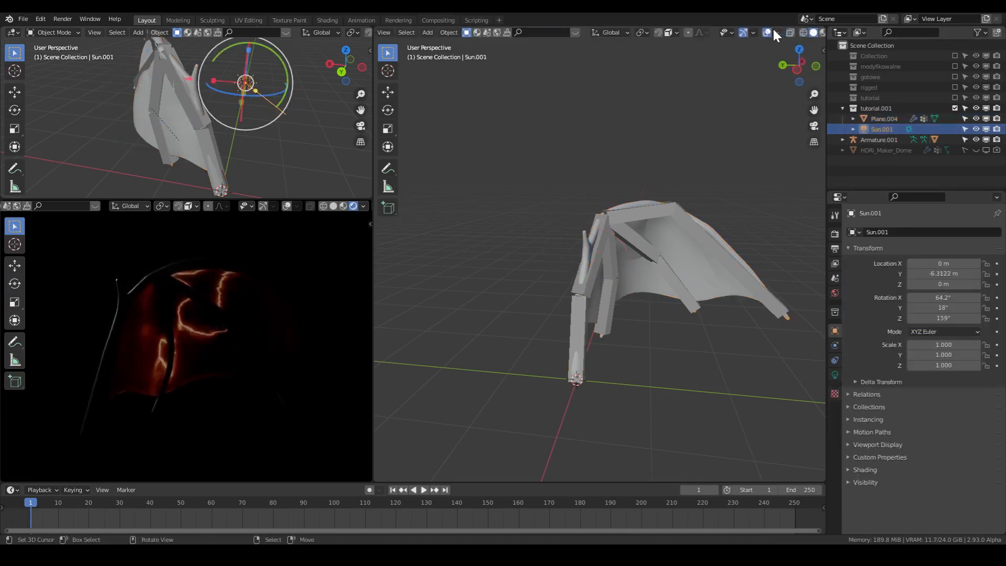
{"action": "scroll", "coordinate": [650, 258], "scroll_direction": "down", "scroll_amount": 5}
{"action": "key", "text": "r"}
{"action": "key", "text": "z"}
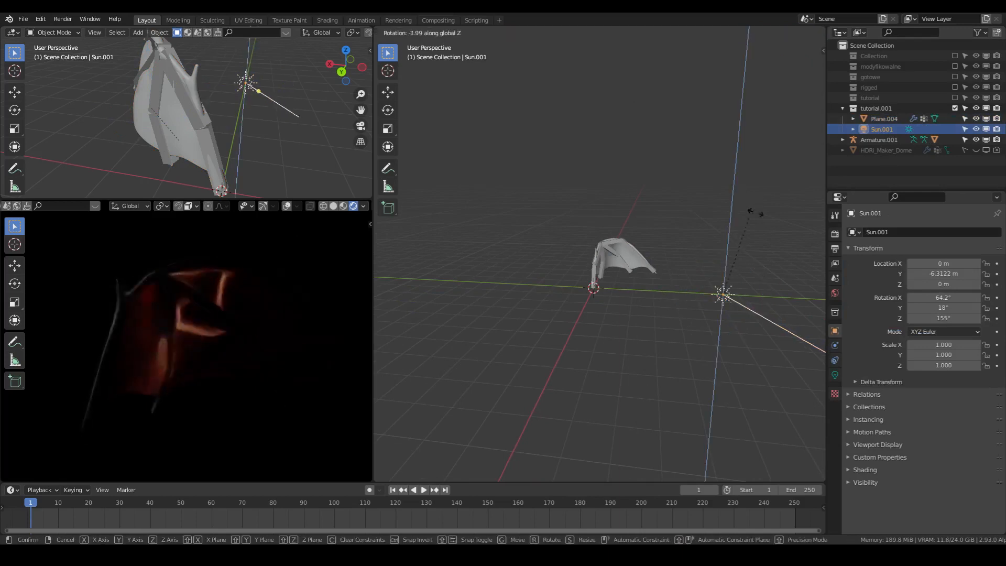
{"action": "left_click", "coordinate": [749, 280]}
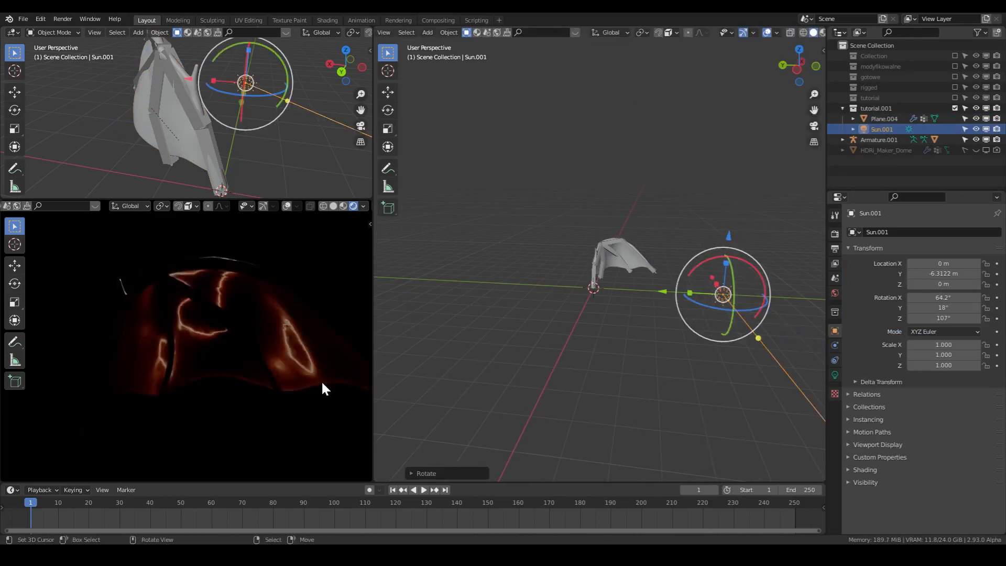
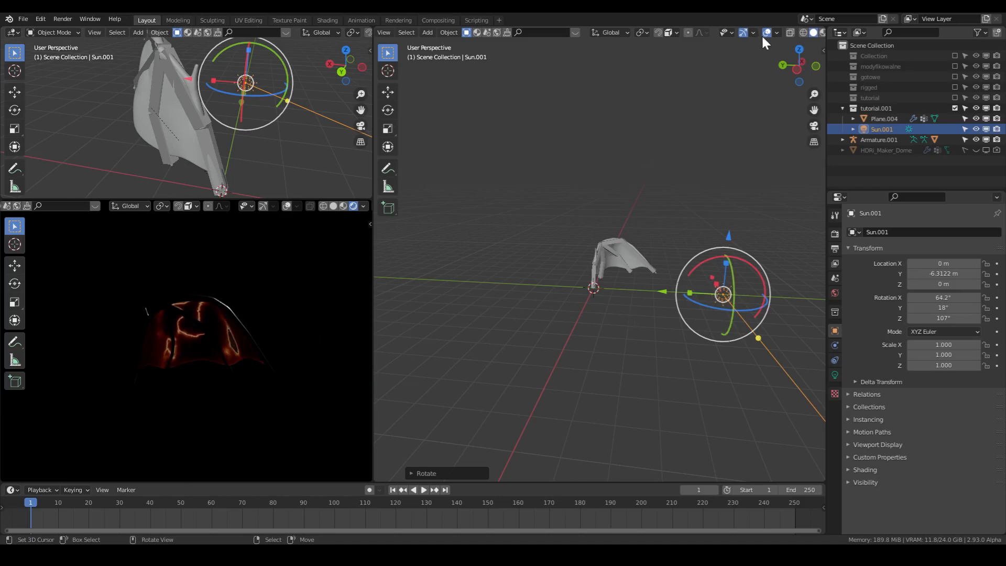
- Return the wing's close-up preview to Solid shading and save the file
{"action": "left_click", "coordinate": [332, 206]}
{"action": "key", "text": "ctrl+s"}
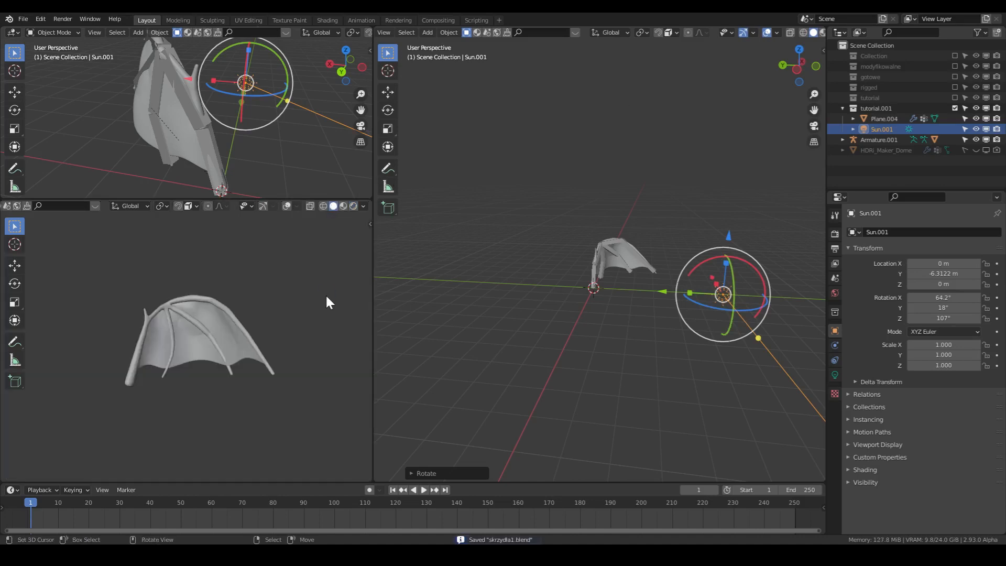
- Try moving the armature and the wing mesh separately to test how the rigged wing reacts
{"action": "scroll", "coordinate": [675, 287], "scroll_direction": "up", "scroll_amount": 5}
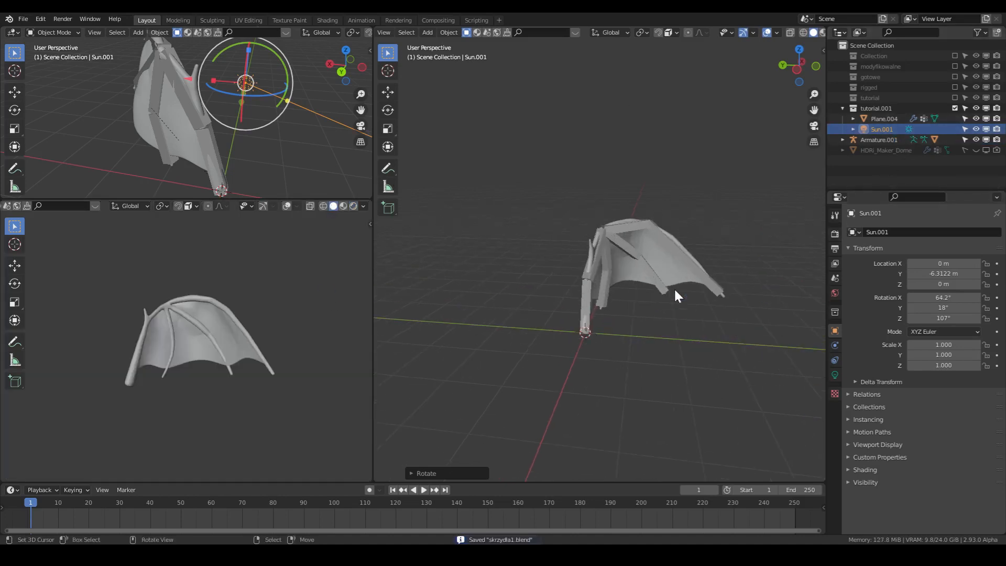
{"action": "middle_click_drag", "start_coordinate": [674, 288], "coordinate": [618, 301]}
{"action": "left_click", "coordinate": [577, 277]}
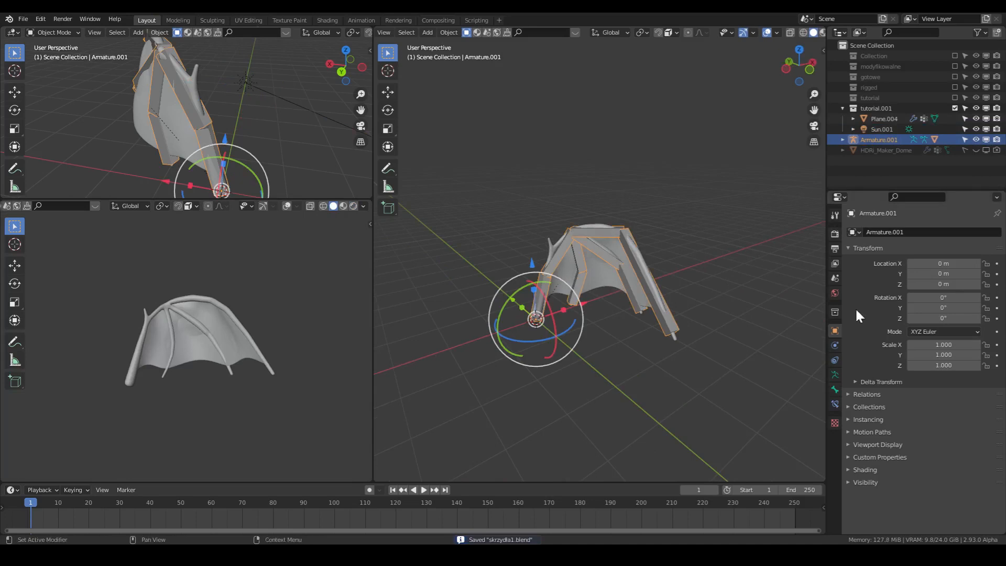
{"action": "left_click", "coordinate": [577, 286]}
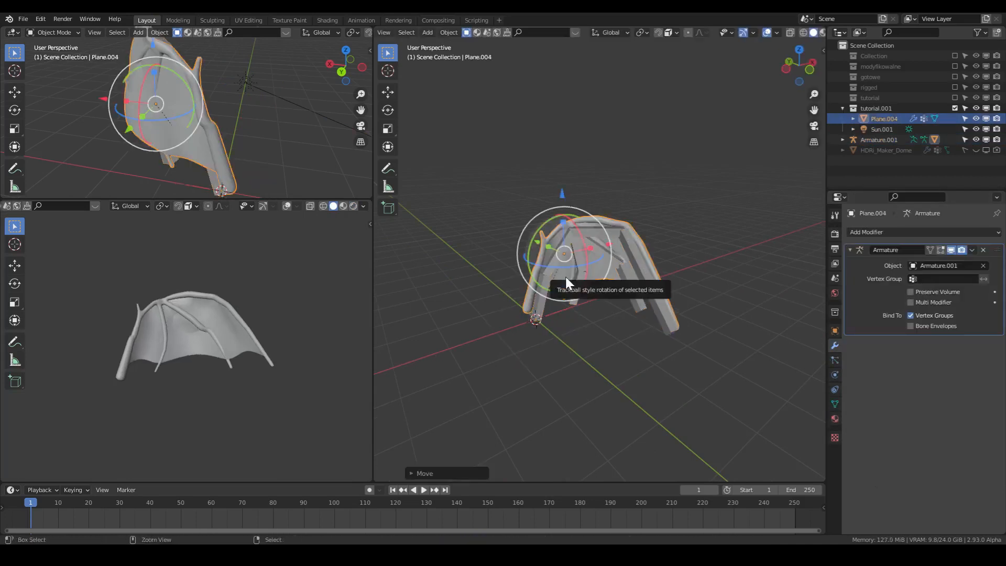
{"action": "key", "text": "g"}
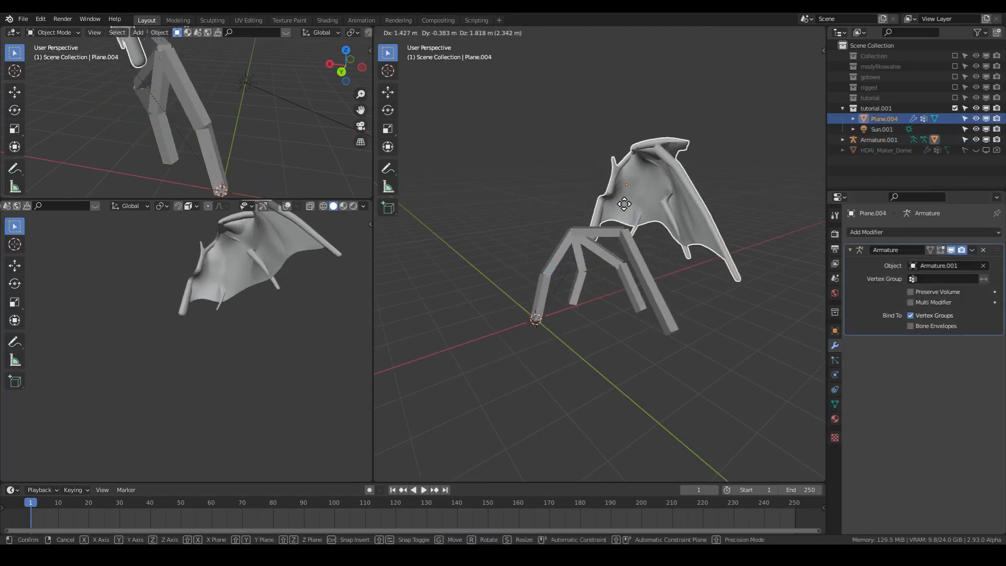
{"action": "right_click", "coordinate": [592, 248]}
- Add a Mirror modifier to the wing mesh below the Armature modifier, comparing the X, Y and Z mirror axes
{"action": "left_click", "coordinate": [882, 231]}
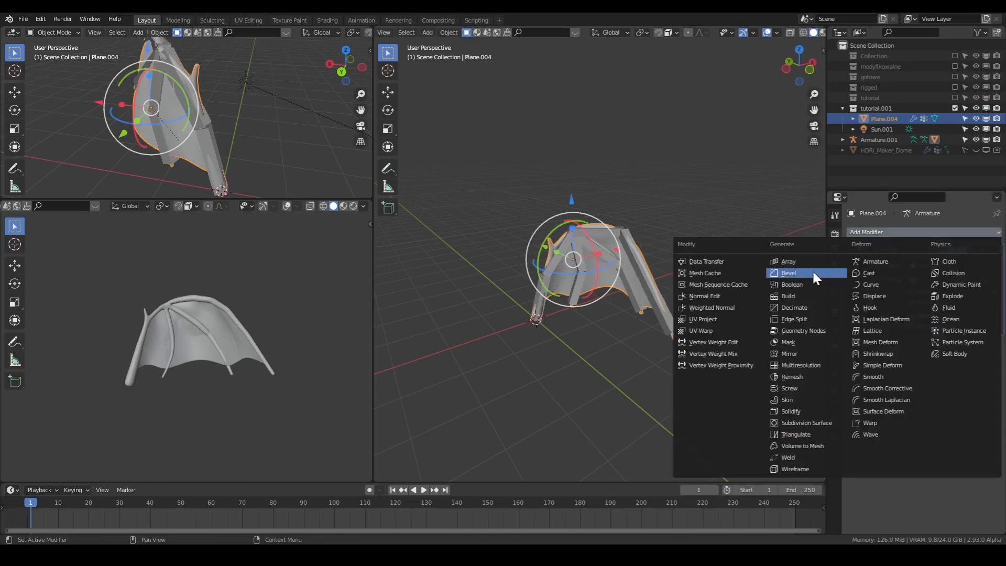
{"action": "left_click", "coordinate": [810, 353]}
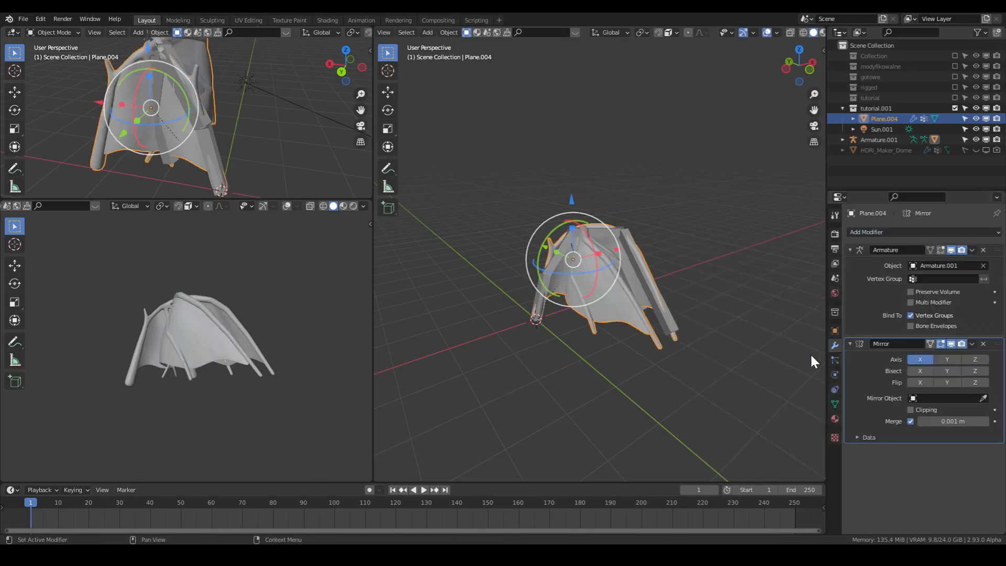
{"action": "left_click", "coordinate": [927, 356]}
{"action": "left_click", "coordinate": [942, 360]}
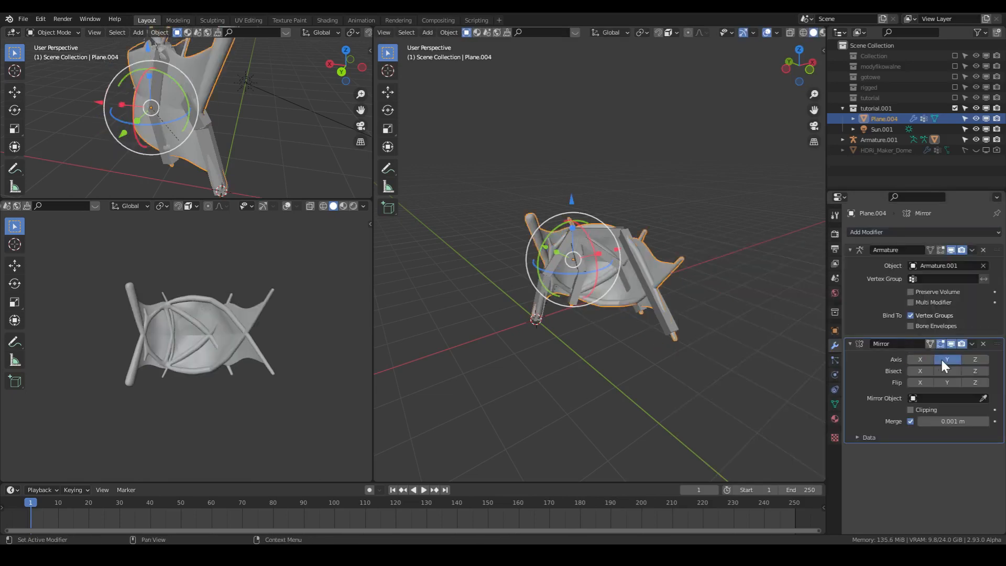
{"action": "left_click", "coordinate": [942, 360]}
{"action": "left_click", "coordinate": [975, 367]}
{"action": "left_click", "coordinate": [977, 370]}
{"action": "left_click", "coordinate": [976, 359]}
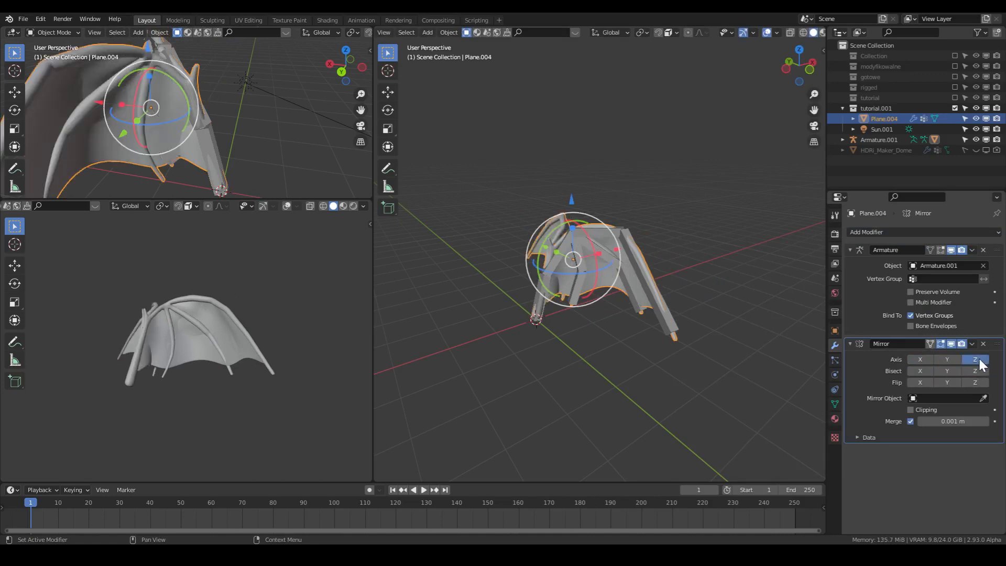
{"action": "left_click", "coordinate": [976, 359]}
{"action": "left_click", "coordinate": [923, 357]}
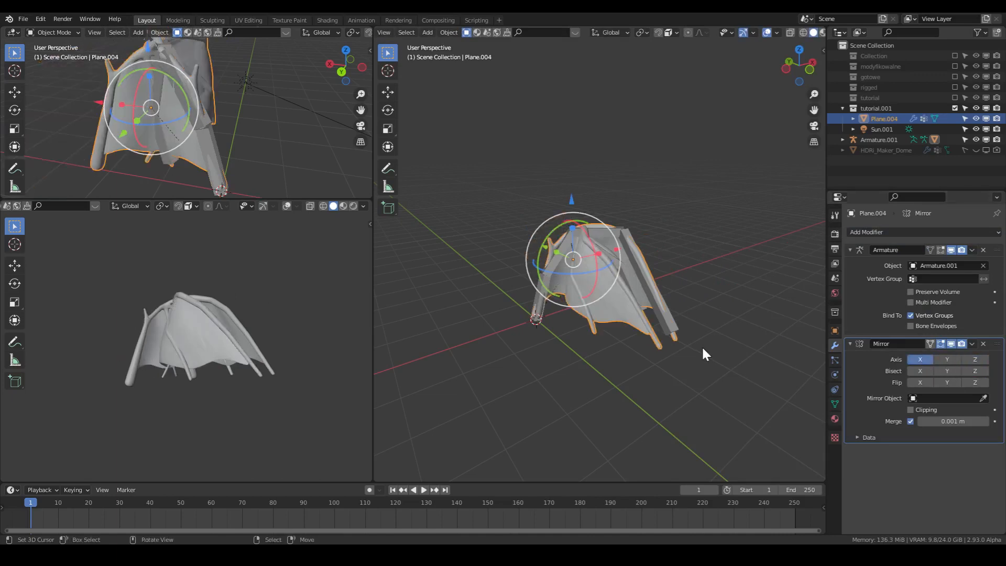
- Try shifting all of the wing mesh's vertices about 0.7 m along global X in Edit Mode
{"action": "middle_click_drag", "start_coordinate": [702, 345], "coordinate": [654, 402]}
{"action": "key", "text": "Tab"}
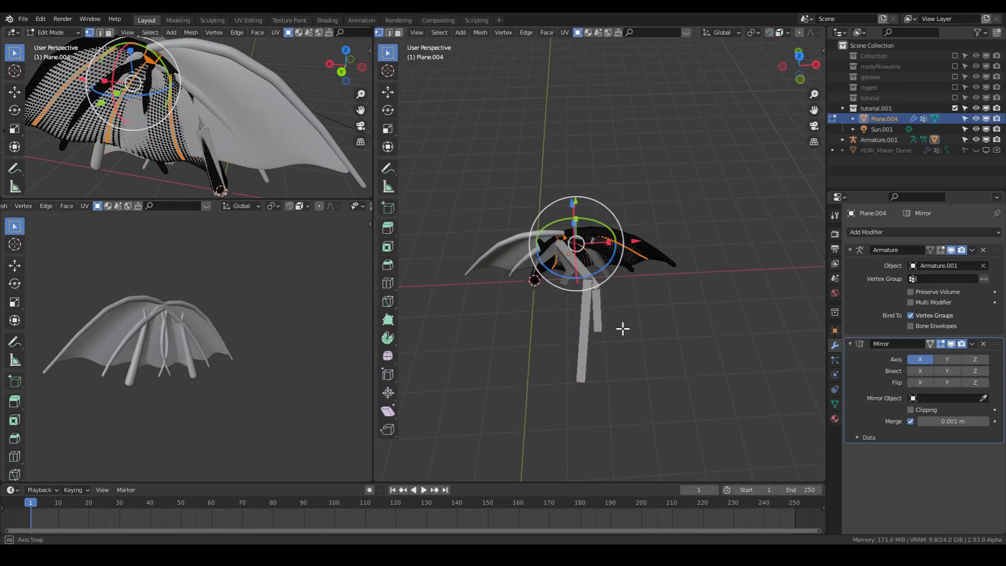
{"action": "key", "text": "Tab"}
{"action": "key", "text": "Tab"}
{"action": "key", "text": "a"}
{"action": "key", "text": "x"}
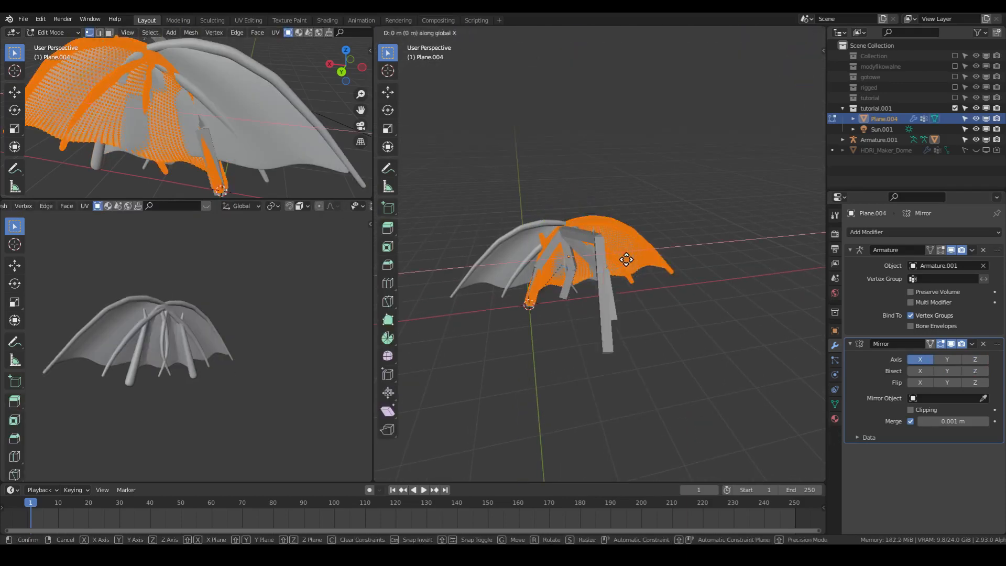
{"action": "key", "text": "g"}
{"action": "key", "text": "x"}
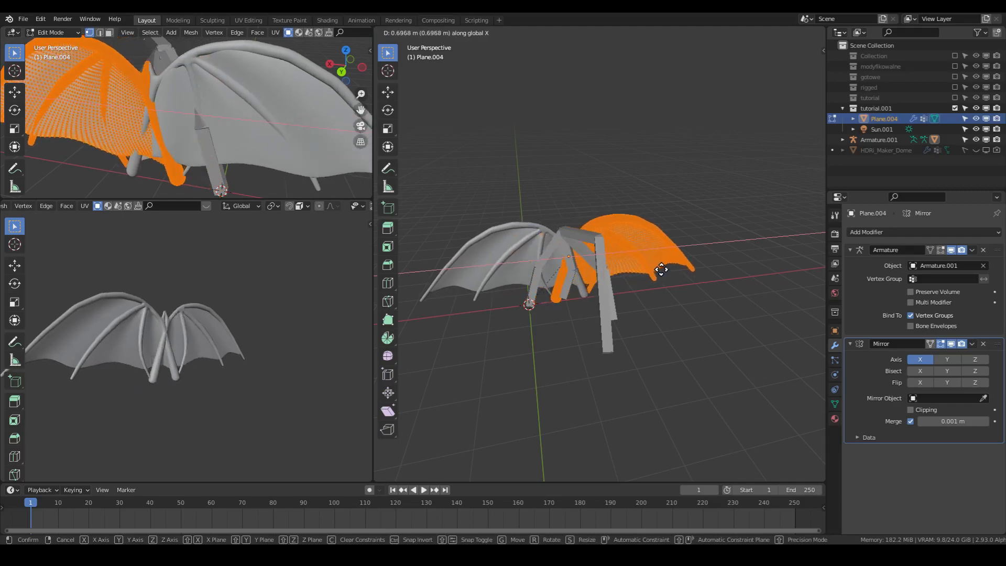
{"action": "left_click", "coordinate": [664, 271]}
{"action": "key", "text": "Tab"}
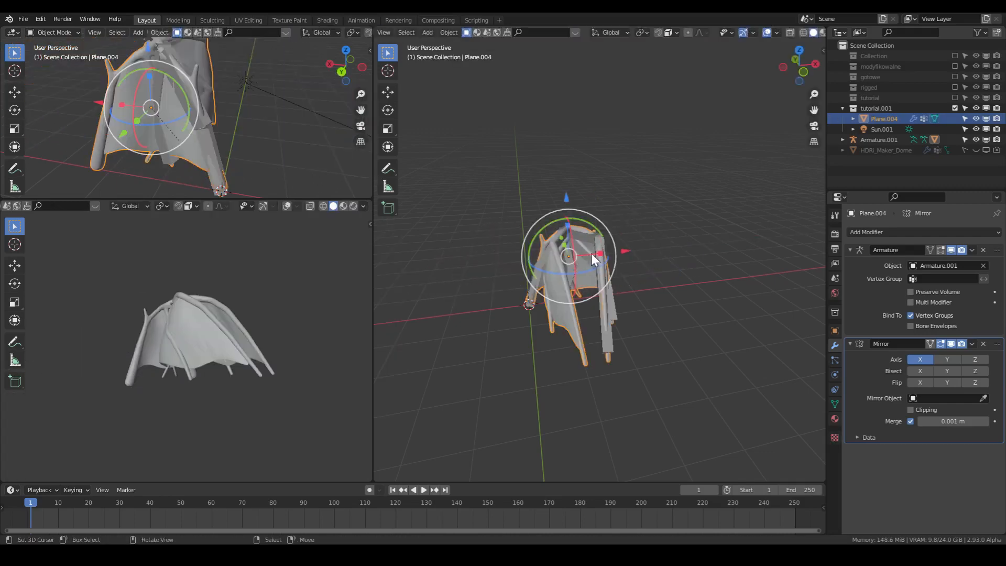
- Try moving the wing's vertices in Edit Mode with both the armature and the wing mesh selected
{"action": "left_click", "coordinate": [599, 242]}
{"action": "left_click", "coordinate": [580, 272], "text": "shift"}
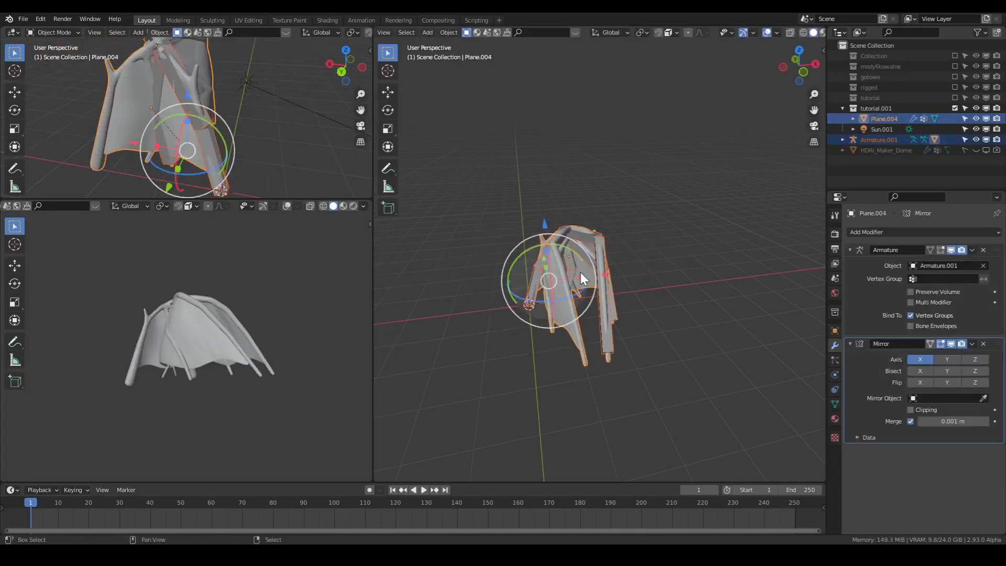
{"action": "key", "text": "Tab"}
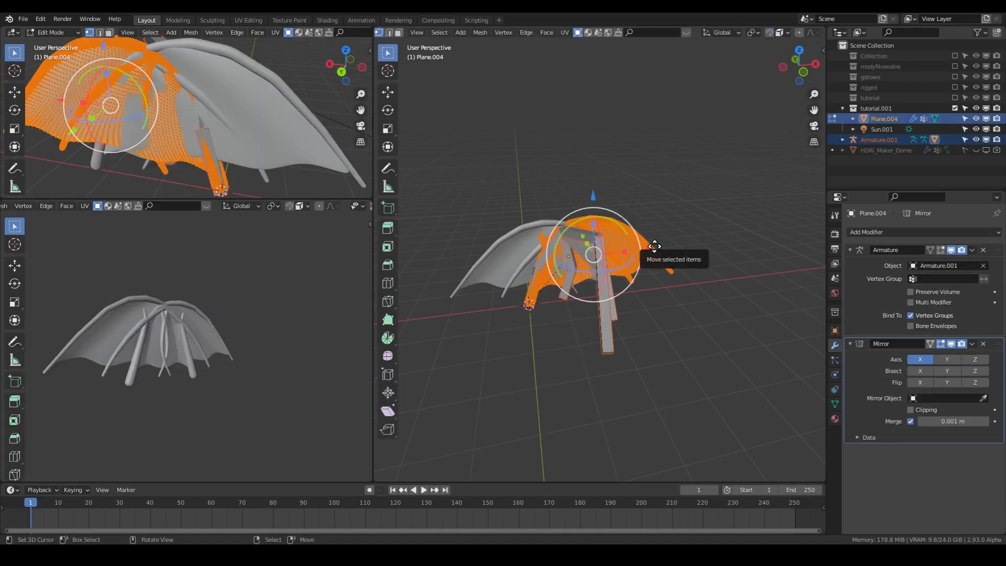
{"action": "left_click_drag", "start_coordinate": [655, 246], "coordinate": [692, 259]}
{"action": "key", "text": "Tab"}
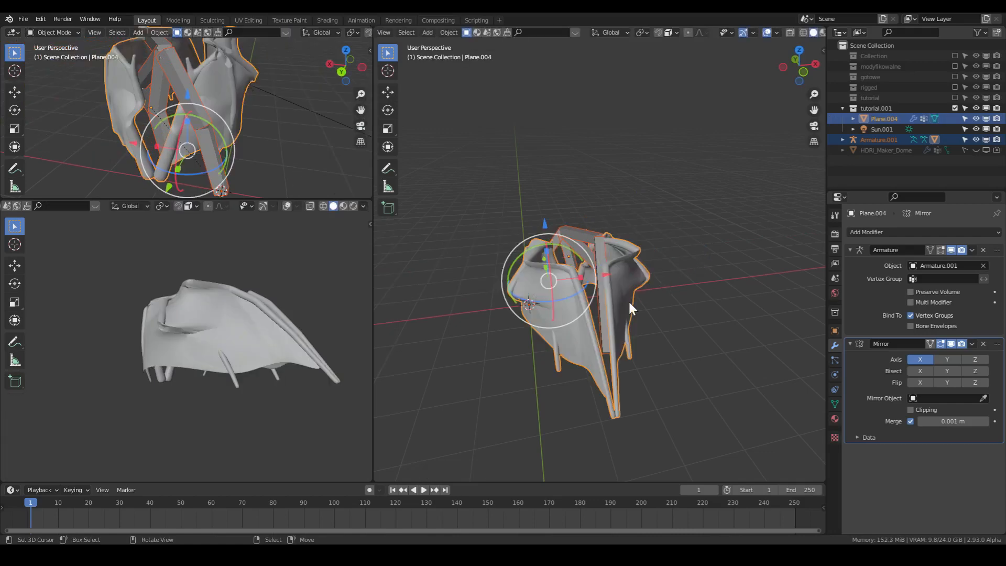
- Try rotating the armature around the global Z axis with the mirrored wing attached
{"action": "middle_click_drag", "start_coordinate": [628, 300], "coordinate": [643, 401]}
{"action": "right_click", "coordinate": [590, 293]}
{"action": "middle_click_drag", "start_coordinate": [650, 291], "coordinate": [659, 223]}
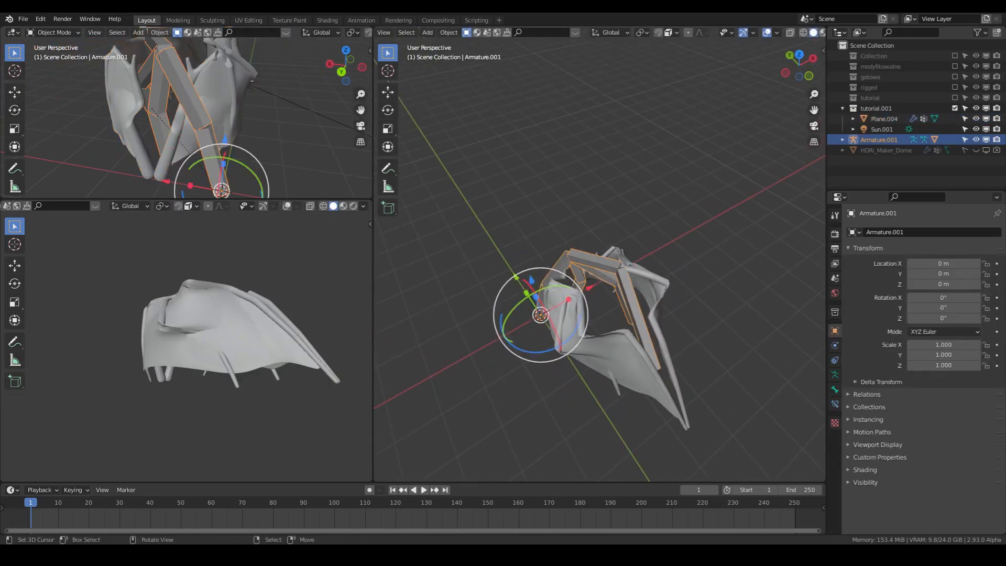
{"action": "key", "text": "r"}
{"action": "key", "text": "z"}
{"action": "left_click", "coordinate": [685, 319]}
- Undo the armature rotation, the wing vertex edits and the X mirror axis setting, and try a small move of the armature
{"action": "key", "text": "ctrl+z"}
{"action": "key", "text": "ctrl+z"}
{"action": "key", "text": "ctrl+z"}
{"action": "key", "text": "ctrl+z"}
{"action": "key", "text": "ctrl+z"}
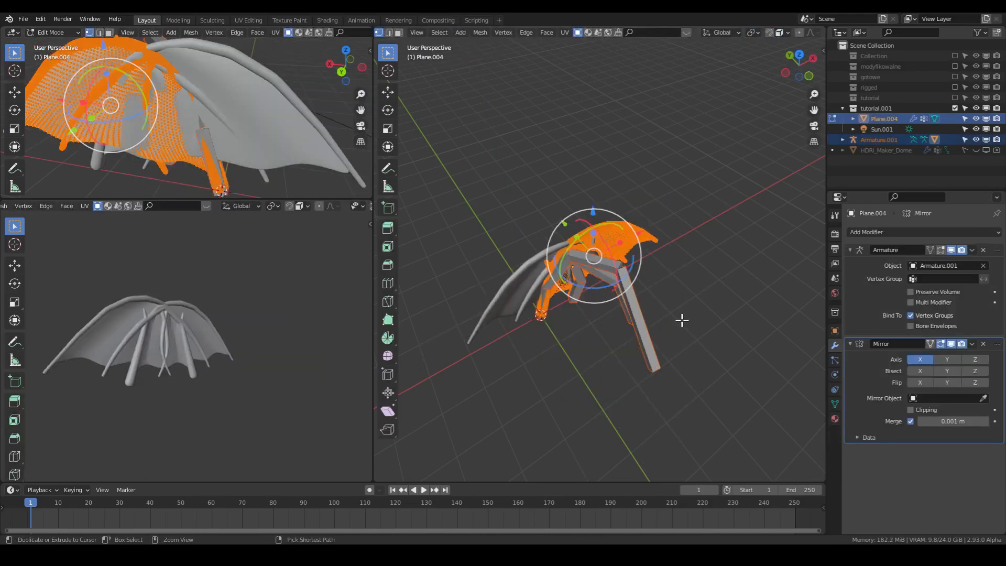
{"action": "key", "text": "ctrl+z"}
{"action": "key", "text": "ctrl+z"}
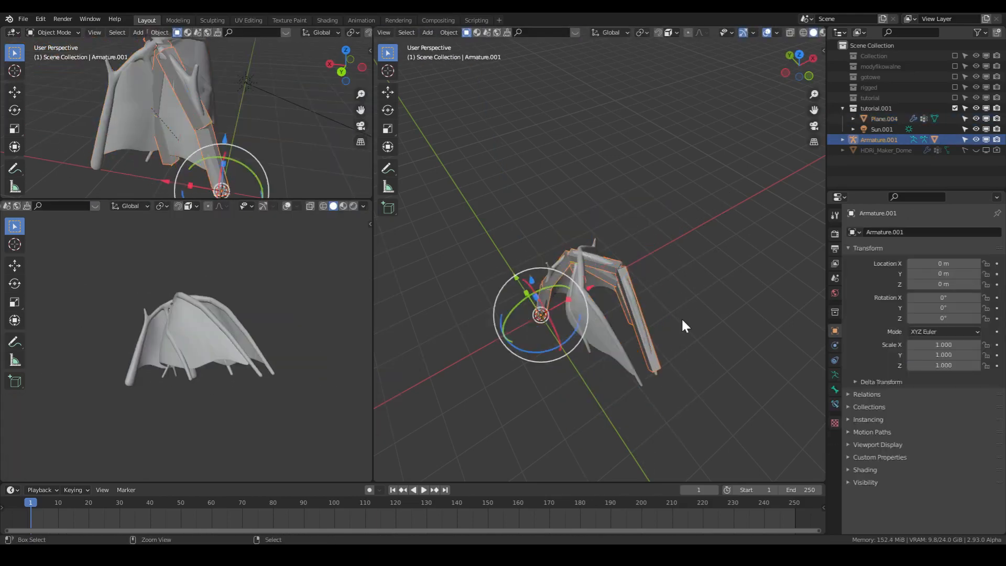
{"action": "key", "text": "ctrl+z"}
{"action": "key", "text": "ctrl+z"}
{"action": "key", "text": "ctrl+z"}
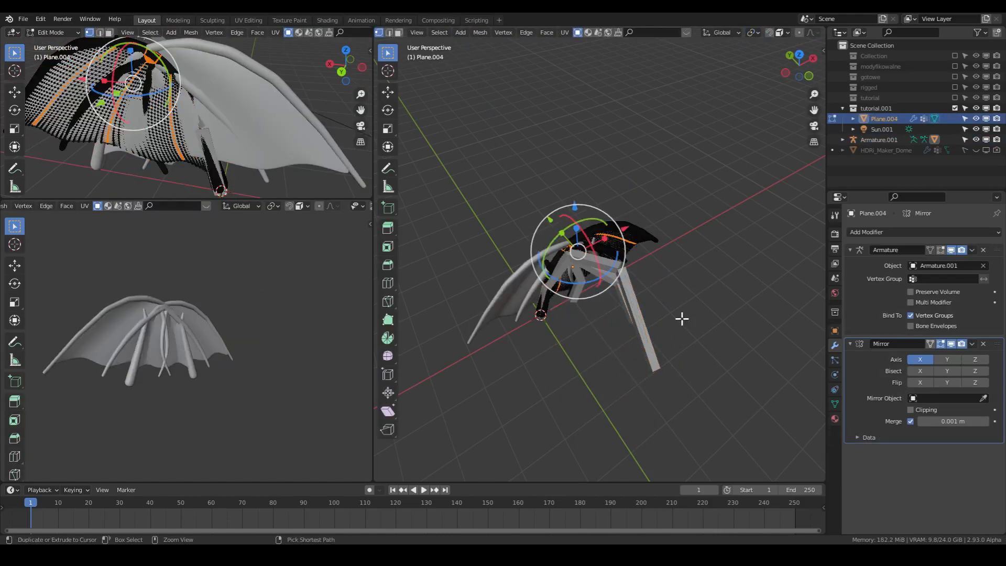
{"action": "key", "text": "ctrl+z"}
{"action": "key", "text": "ctrl+z"}
{"action": "key", "text": "ctrl+z"}
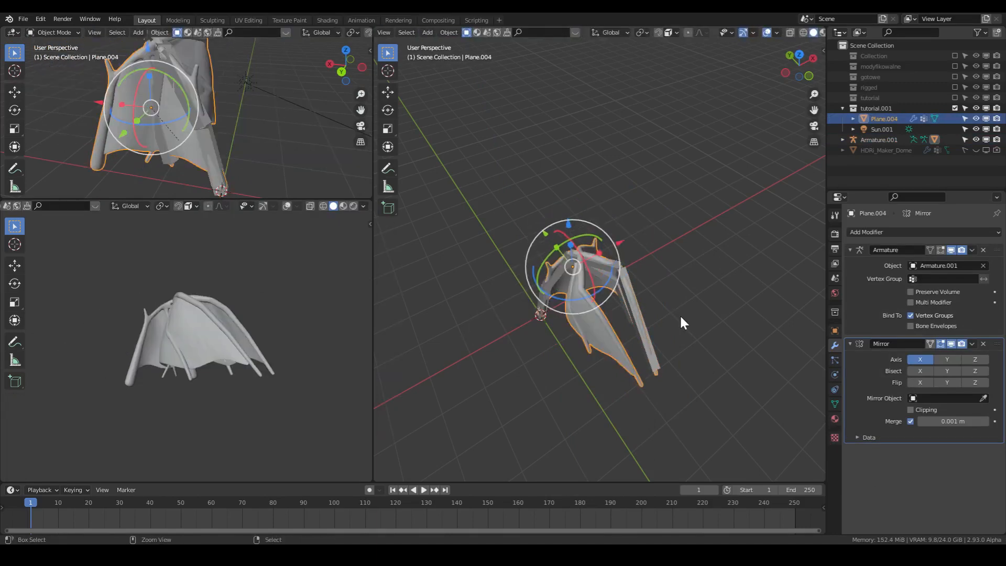
{"action": "middle_click_drag", "start_coordinate": [677, 316], "coordinate": [636, 257]}
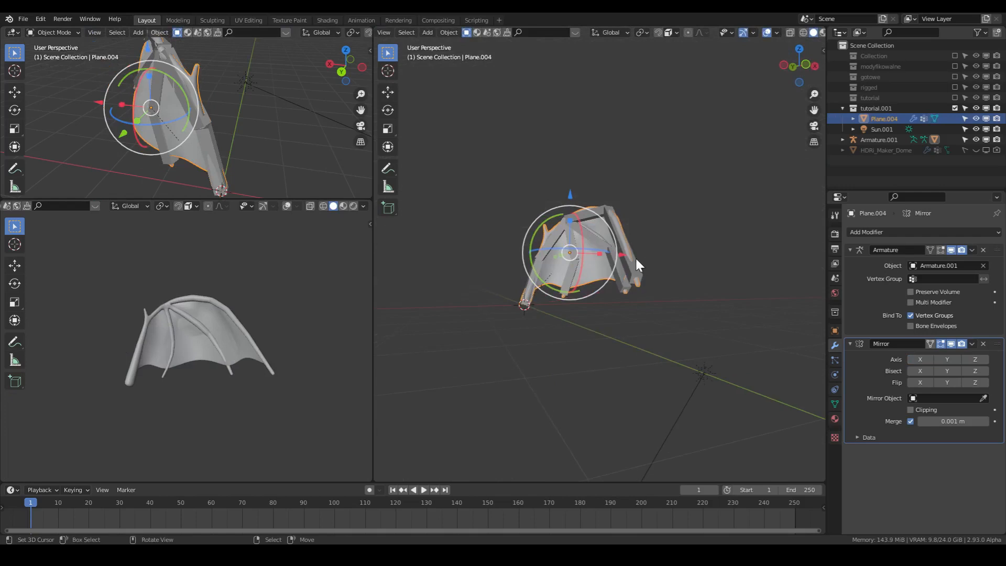
{"action": "left_click", "coordinate": [613, 265]}
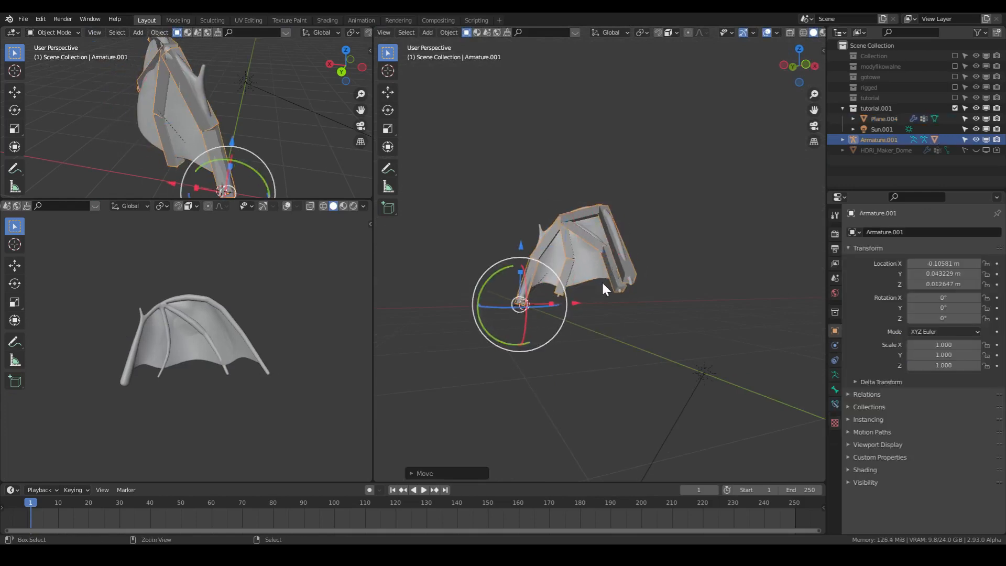
- Examine the wings in the tutorial and rigged collections by enabling each collection in turn and excluding it again
{"action": "left_click", "coordinate": [955, 98]}
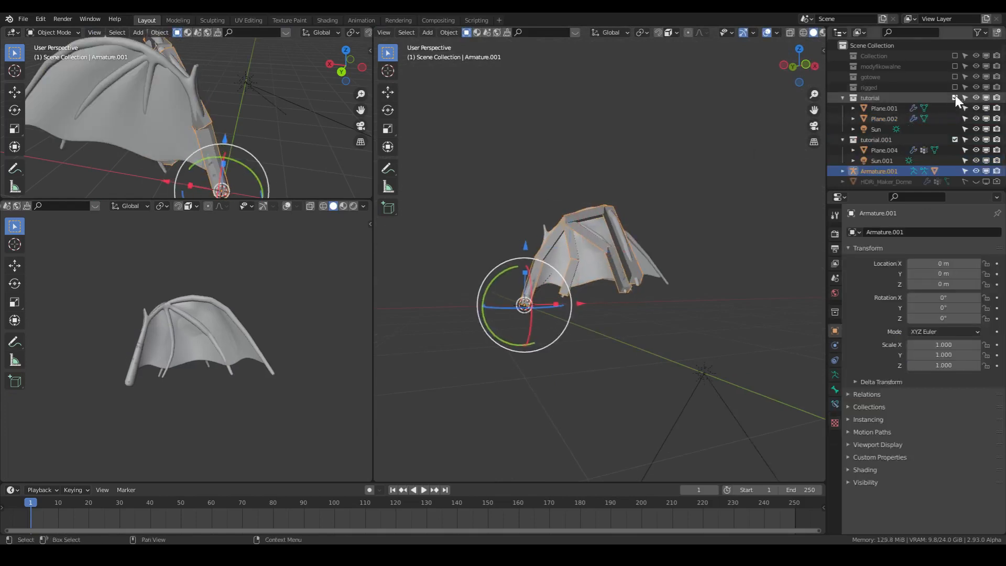
{"action": "middle_click_drag", "start_coordinate": [623, 320], "coordinate": [595, 272]}
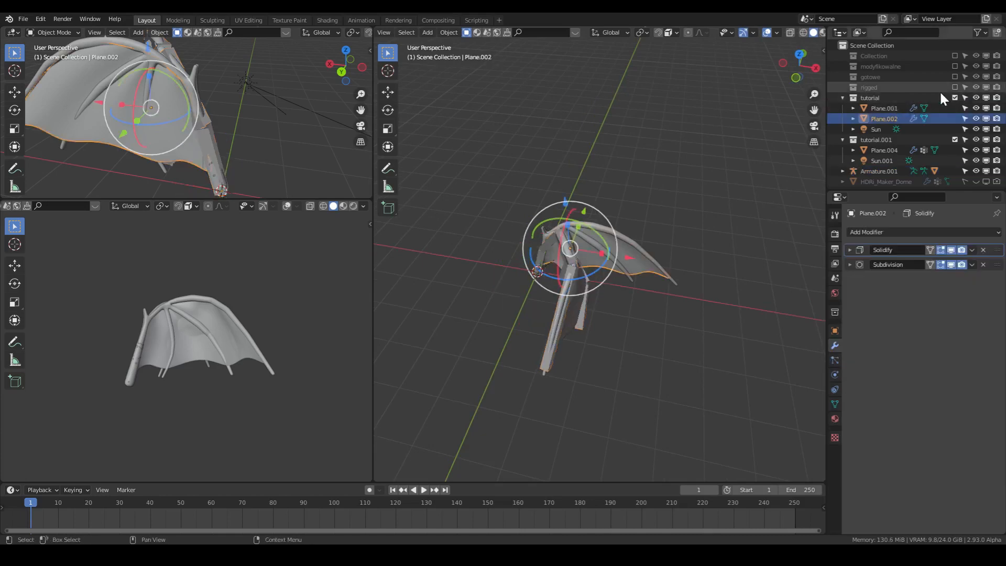
{"action": "left_click", "coordinate": [955, 98]}
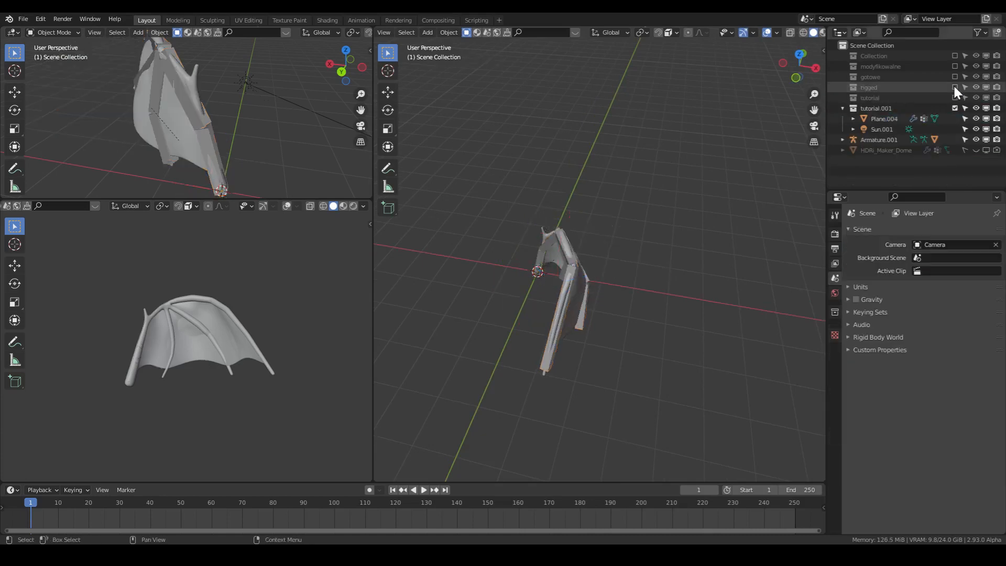
{"action": "left_click", "coordinate": [955, 87]}
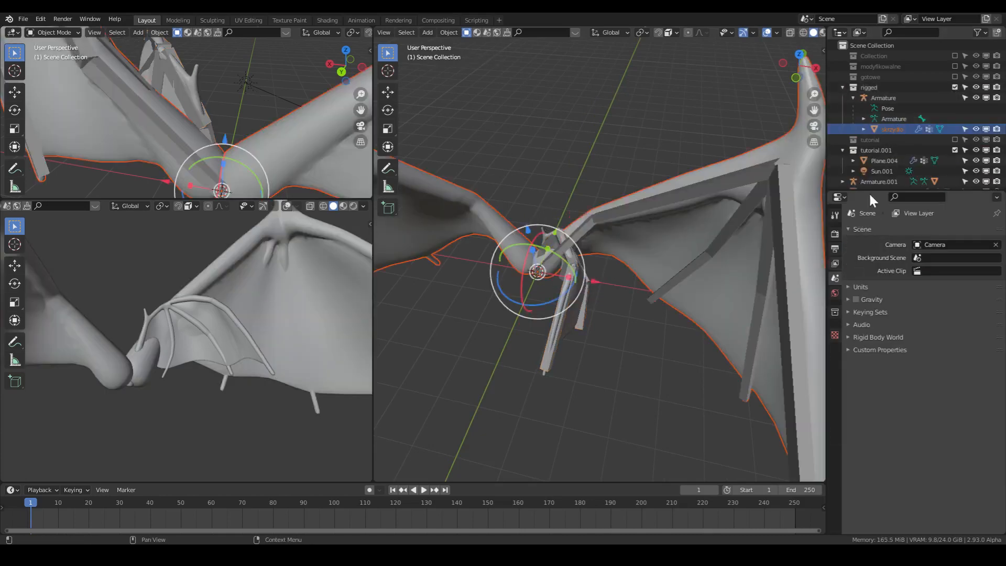
{"action": "left_click", "coordinate": [749, 216]}
{"action": "left_click", "coordinate": [739, 254]}
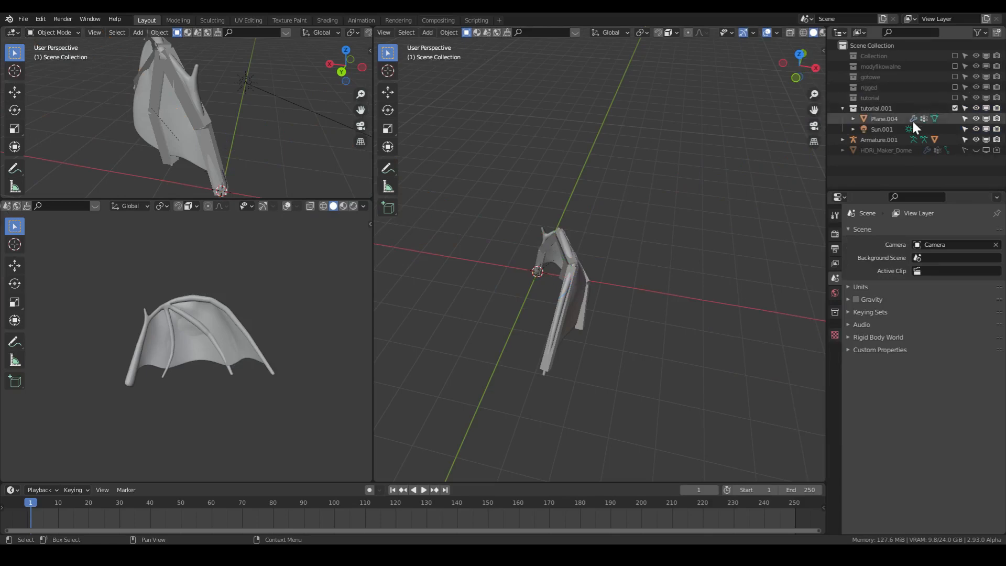
{"action": "left_click", "coordinate": [889, 120]}
{"action": "middle_click_drag", "start_coordinate": [646, 295], "coordinate": [679, 300]}
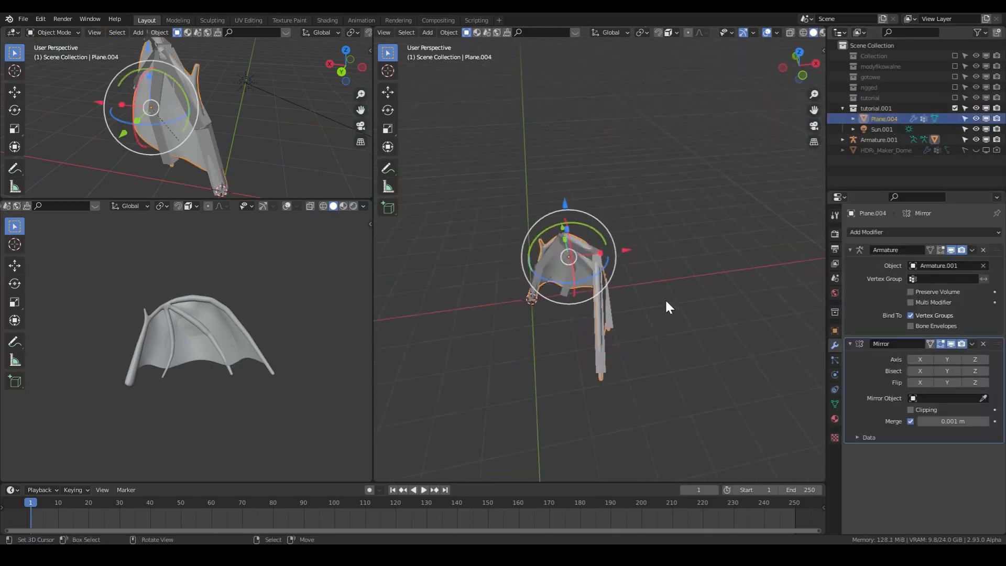
{"action": "key", "text": "r"}
{"action": "key", "text": "z"}
{"action": "right_click", "coordinate": [711, 215]}
- Rotate the armature around the global Z axis to a Z rotation of about 18.2°
{"action": "right_click", "coordinate": [596, 302]}
{"action": "key", "text": "r"}
{"action": "key", "text": "z"}
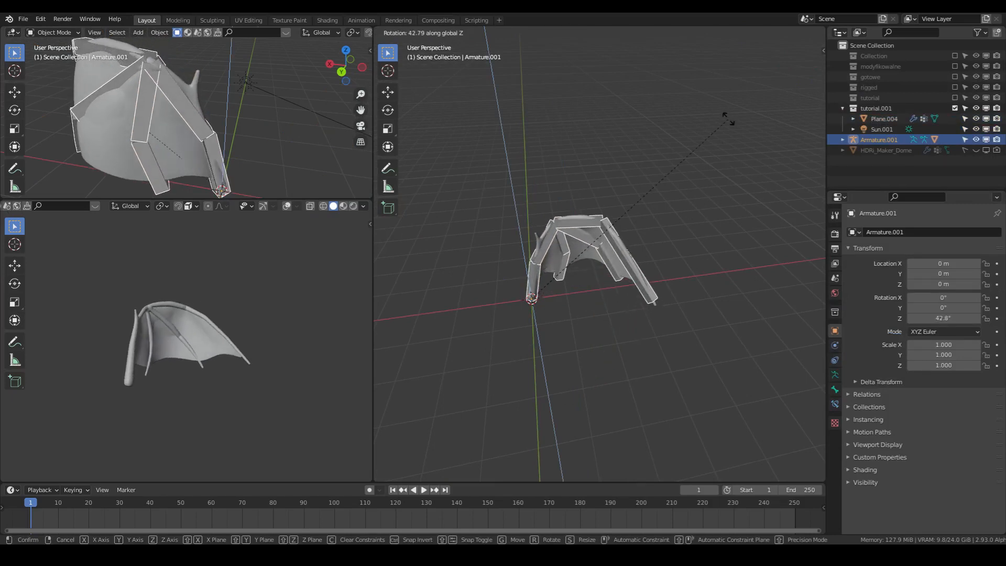
{"action": "right_click", "coordinate": [724, 130]}
{"action": "key", "text": "r"}
{"action": "key", "text": "z"}
{"action": "left_click", "coordinate": [693, 161]}
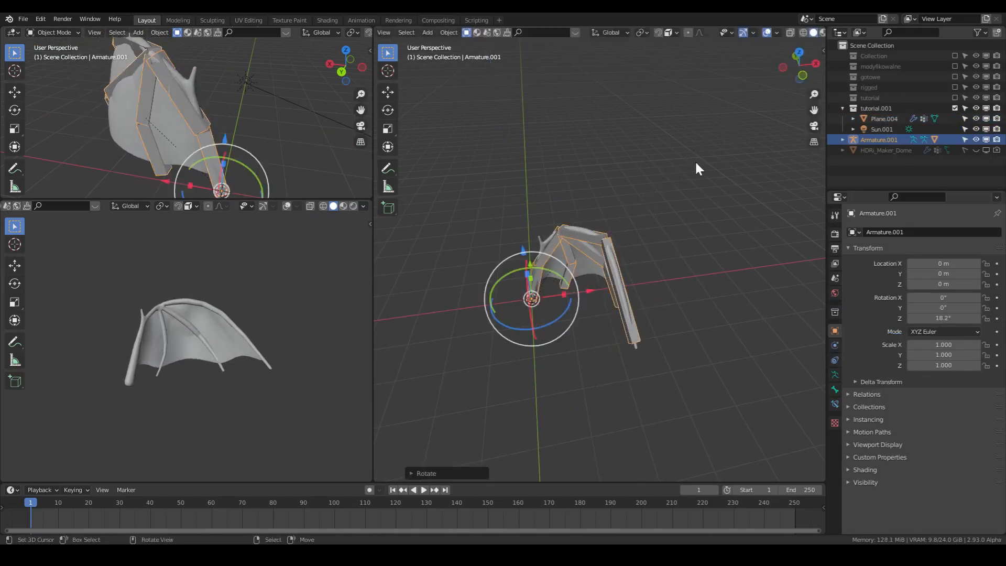
- Switch the armature to Pose Mode
{"action": "middle_click_drag", "start_coordinate": [648, 257], "coordinate": [680, 316]}
{"action": "key", "text": "Tab"}
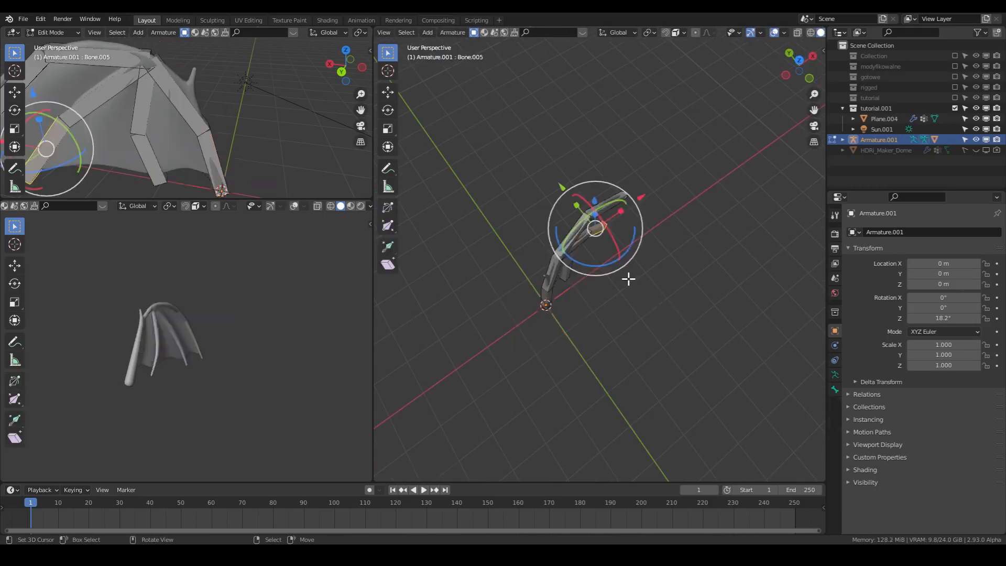
{"action": "key", "text": "Tab"}
{"action": "middle_click_drag", "start_coordinate": [622, 287], "coordinate": [613, 243]}
{"action": "scroll", "coordinate": [407, 32], "scroll_direction": "up", "scroll_amount": 3}
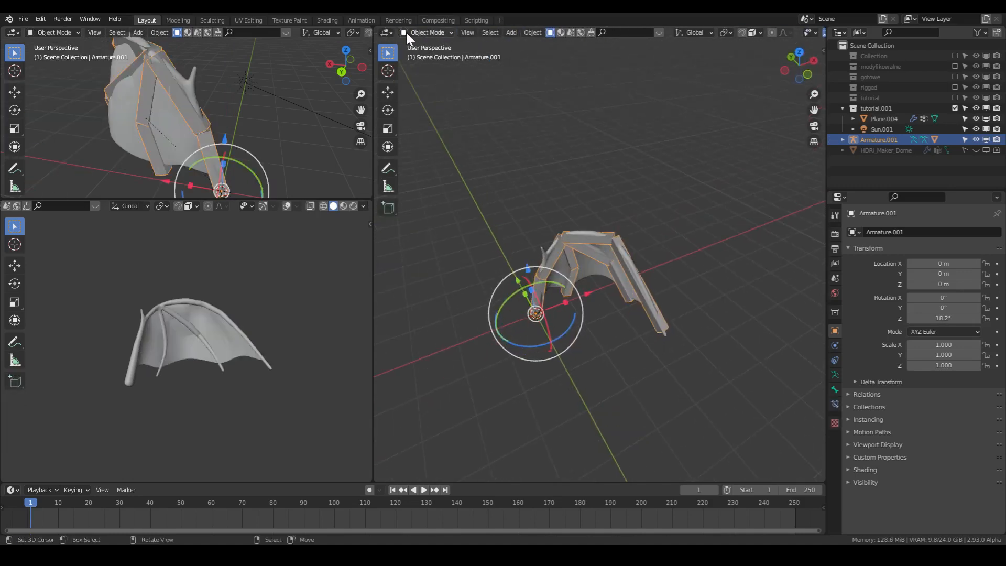
{"action": "left_click", "coordinate": [407, 32]}
{"action": "left_click", "coordinate": [427, 70]}
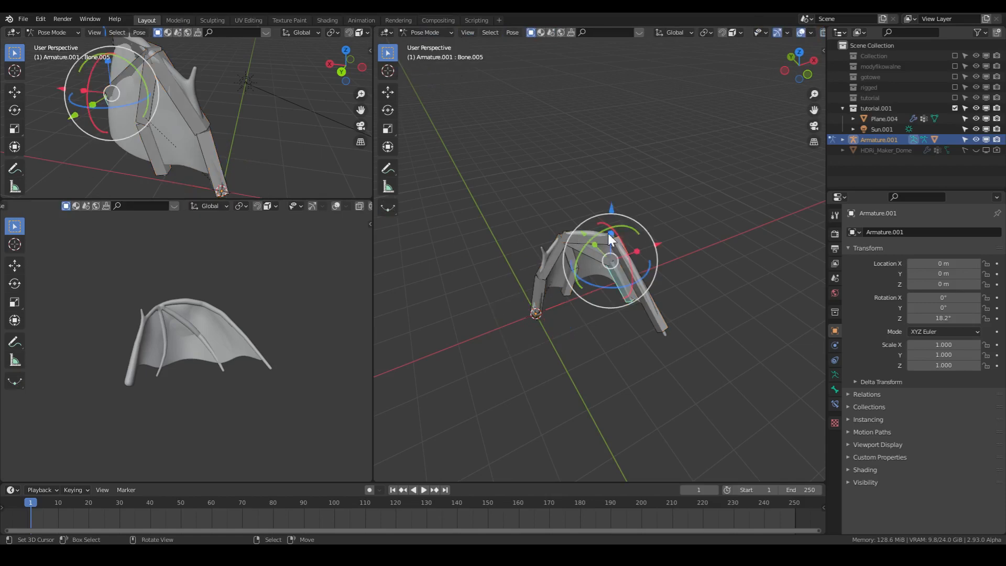
- Try rotating the wing's top horizontal bone around the global Z axis
{"action": "right_click", "coordinate": [598, 238]}
{"action": "right_click", "coordinate": [556, 255]}
{"action": "right_click", "coordinate": [581, 240]}
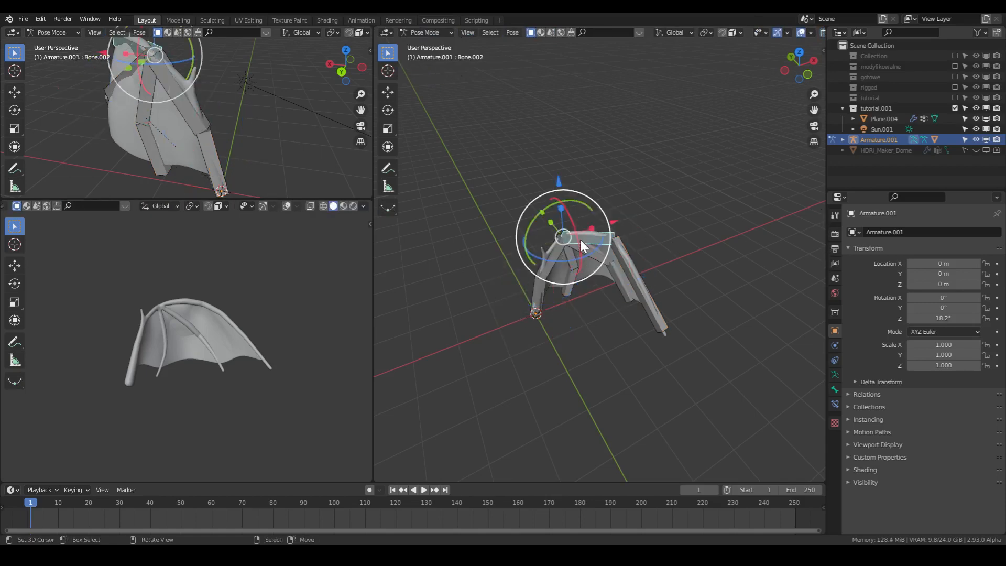
{"action": "key", "text": "r"}
{"action": "key", "text": "z"}
{"action": "left_click", "coordinate": [709, 209]}
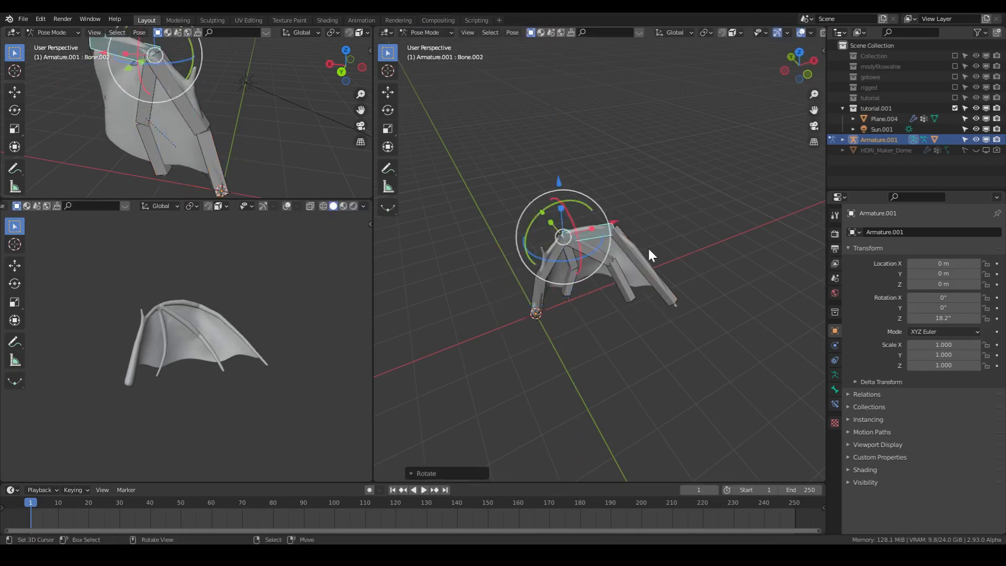
- Rotate the long outer finger bone of the wing around the global Z axis so the wing spreads outward
{"action": "right_click", "coordinate": [635, 264]}
{"action": "key", "text": "r"}
{"action": "key", "text": "z"}
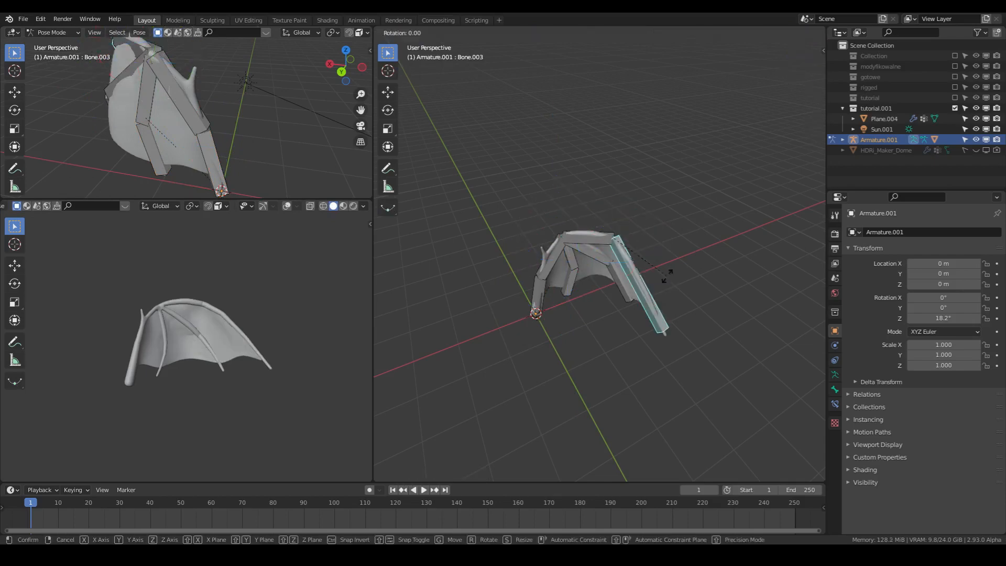
{"action": "left_click", "coordinate": [706, 244]}
- Rotate the end bone of the adjacent inner finger slightly around the global Z axis
{"action": "right_click", "coordinate": [619, 286]}
{"action": "key", "text": "r"}
{"action": "key", "text": "z"}
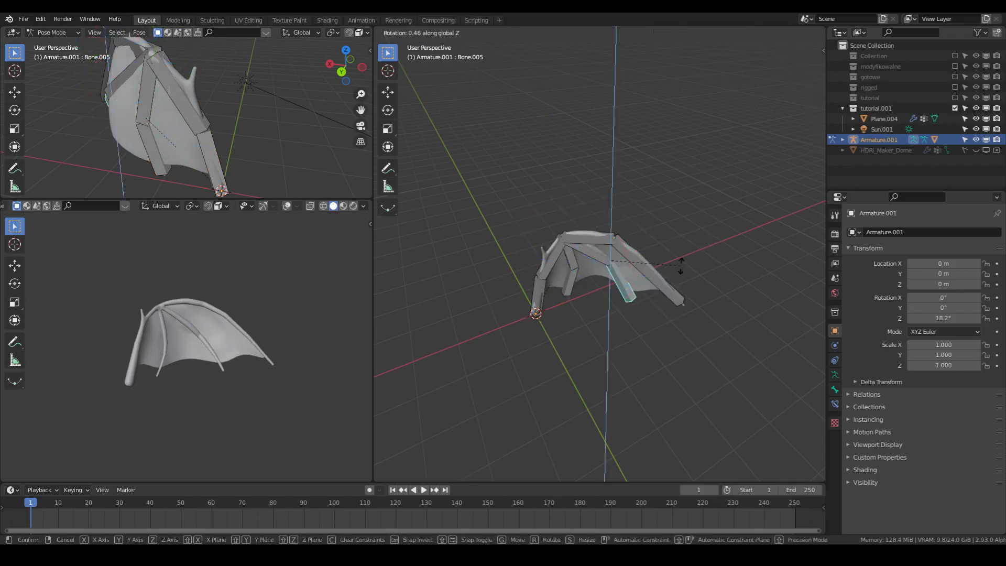
{"action": "left_click", "coordinate": [693, 243]}
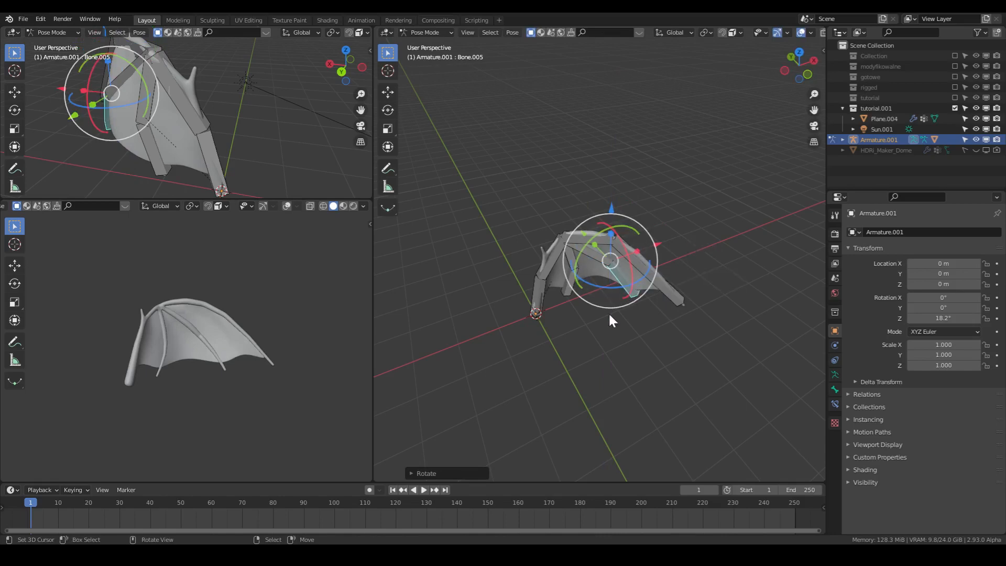
- Return the armature to Object Mode and save the file
{"action": "key", "text": "Tab"}
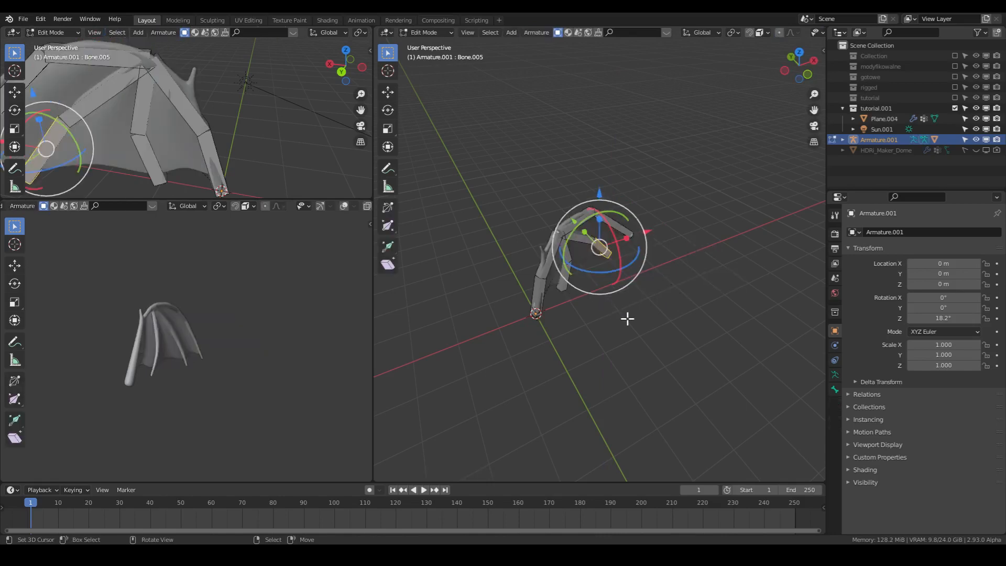
{"action": "left_click", "coordinate": [405, 32]}
{"action": "left_click", "coordinate": [429, 42]}
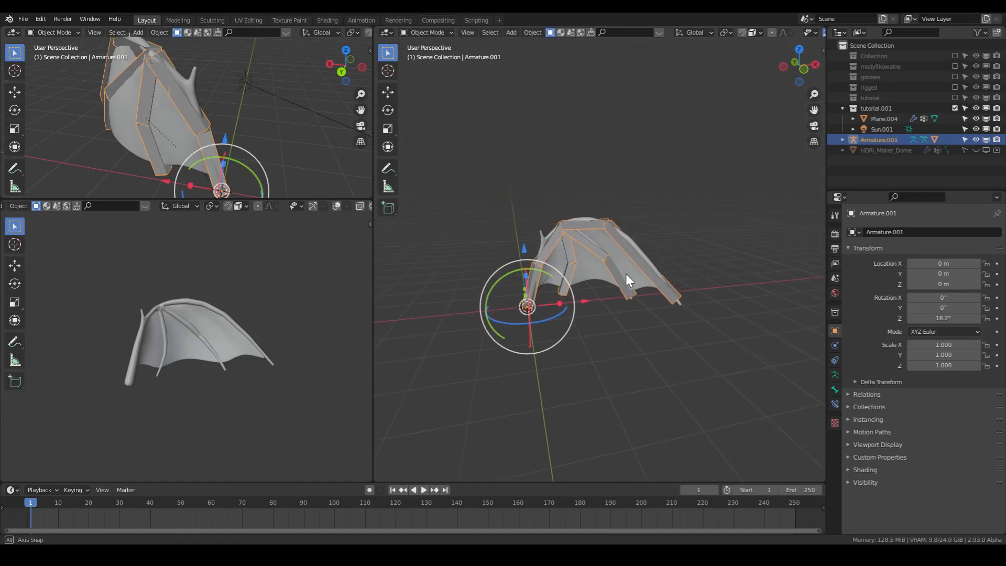
{"action": "key", "text": "ctrl+s"}
- Try the Mirror modifier's X axis on the wing mesh without a mirror object and switch it off again
{"action": "mouse_move", "coordinate": [631, 277]}
{"action": "middle_mouse_down"}
{"action": "mouse_move", "coordinate": [480, 275]}
{"action": "mouse_move", "coordinate": [633, 278]}
{"action": "mouse_move", "coordinate": [599, 331]}
{"action": "mouse_move", "coordinate": [628, 294]}
{"action": "middle_mouse_up"}
{"action": "scroll", "coordinate": [633, 277], "scroll_direction": "up", "scroll_amount": 3}
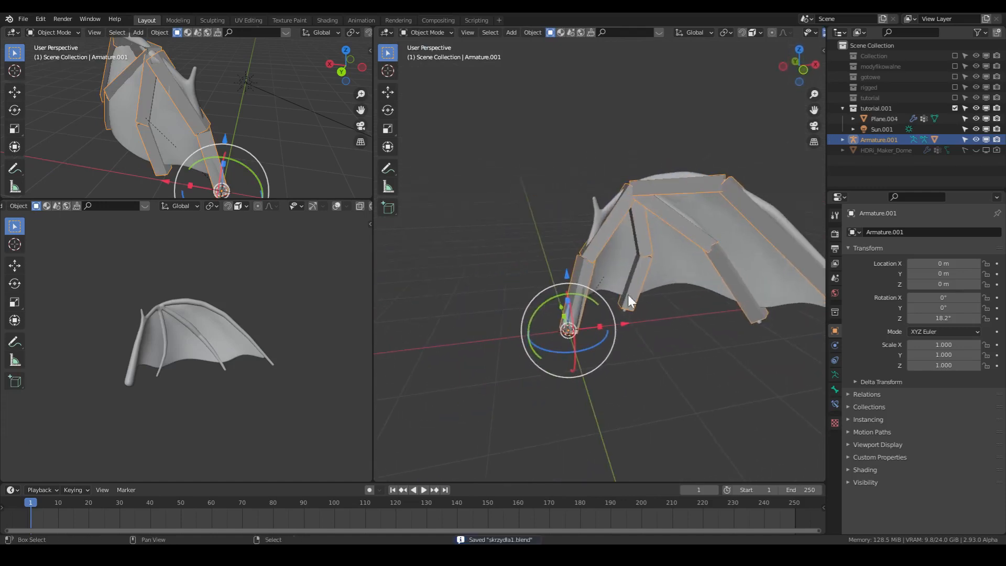
{"action": "left_click", "coordinate": [615, 277]}
{"action": "left_click", "coordinate": [920, 359]}
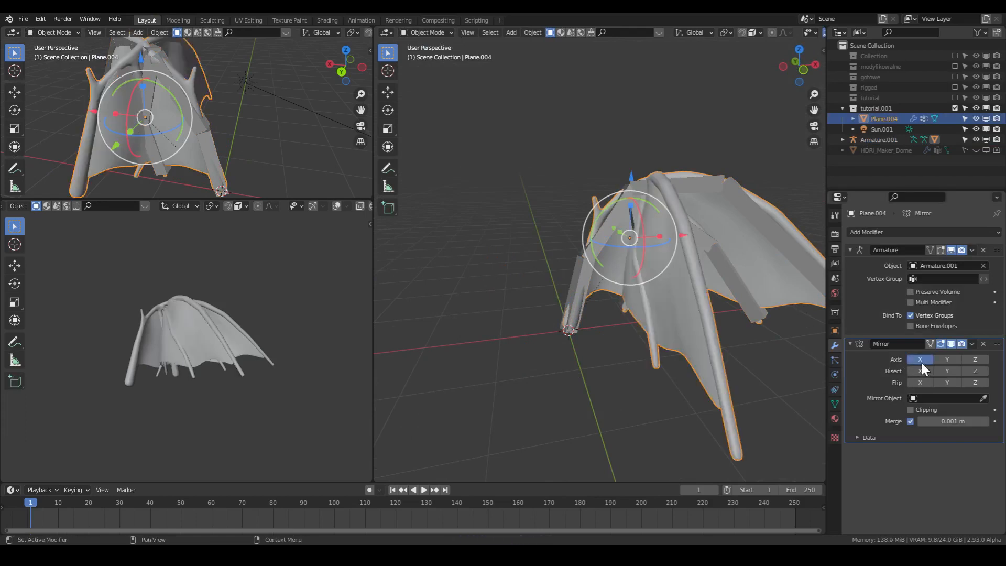
{"action": "left_click", "coordinate": [921, 360]}
{"action": "left_click", "coordinate": [920, 360]}
{"action": "left_click", "coordinate": [920, 359]}
- Add an empty at the world origin and scale it up to about 1.47
{"action": "key", "text": "shift+a"}
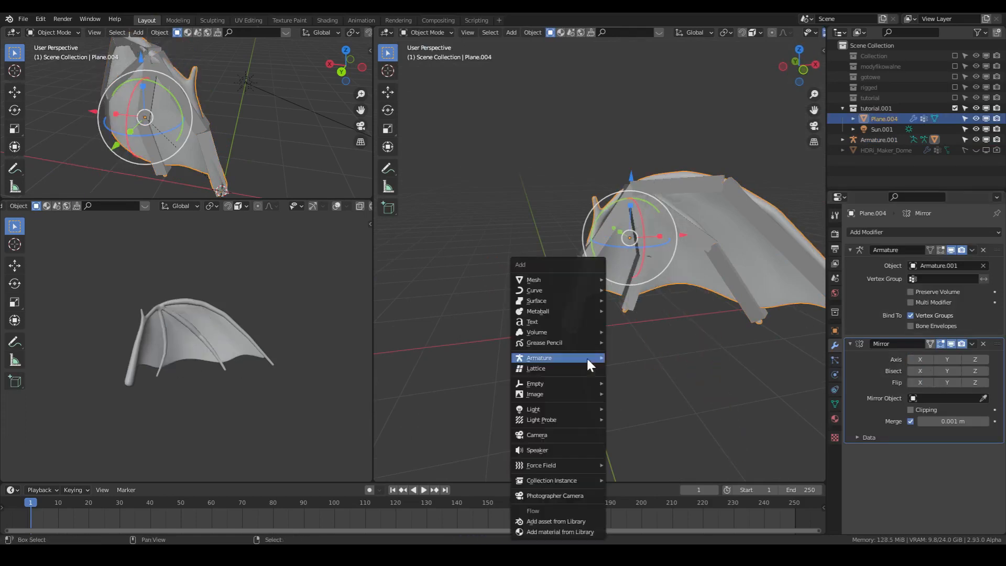
{"action": "mouse_move", "coordinate": [587, 359]}
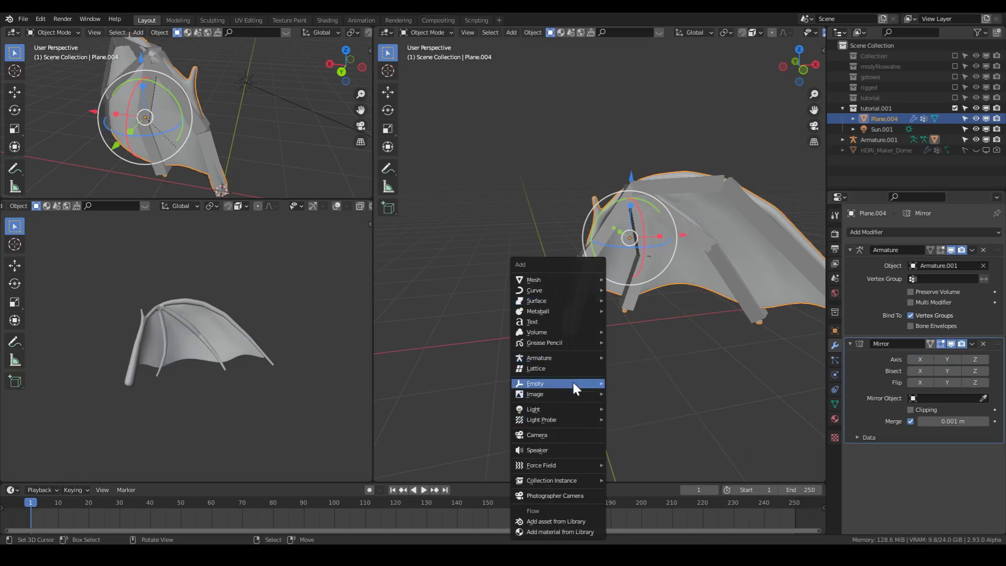
{"action": "mouse_move", "coordinate": [573, 383]}
{"action": "left_click", "coordinate": [624, 386]}
{"action": "key", "text": "s"}
{"action": "left_click", "coordinate": [672, 351]}
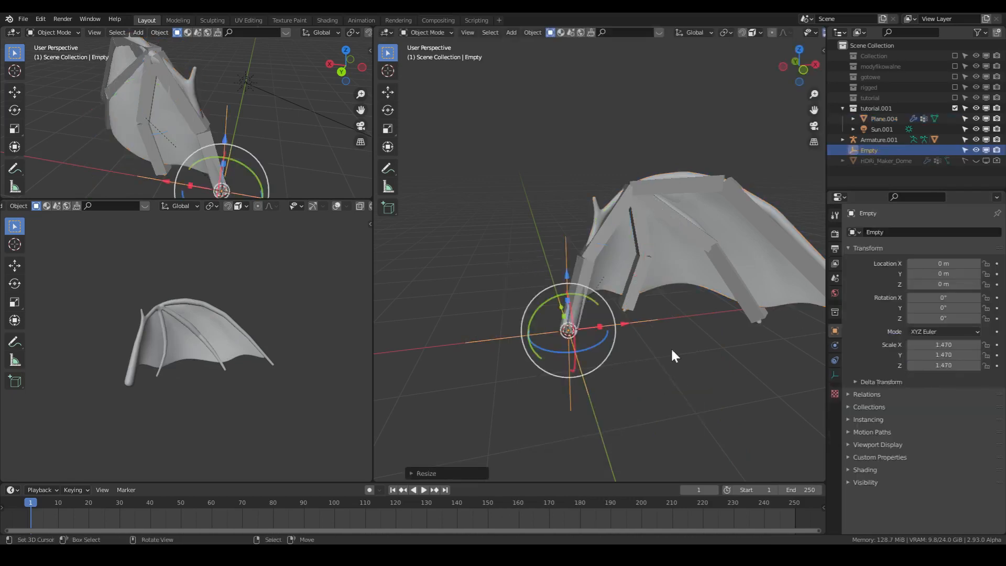
- Mirror the wing mesh on the X axis with Empty as the Mirror modifier's mirror object, and save the file
{"action": "left_click", "coordinate": [603, 266]}
{"action": "left_click", "coordinate": [948, 398]}
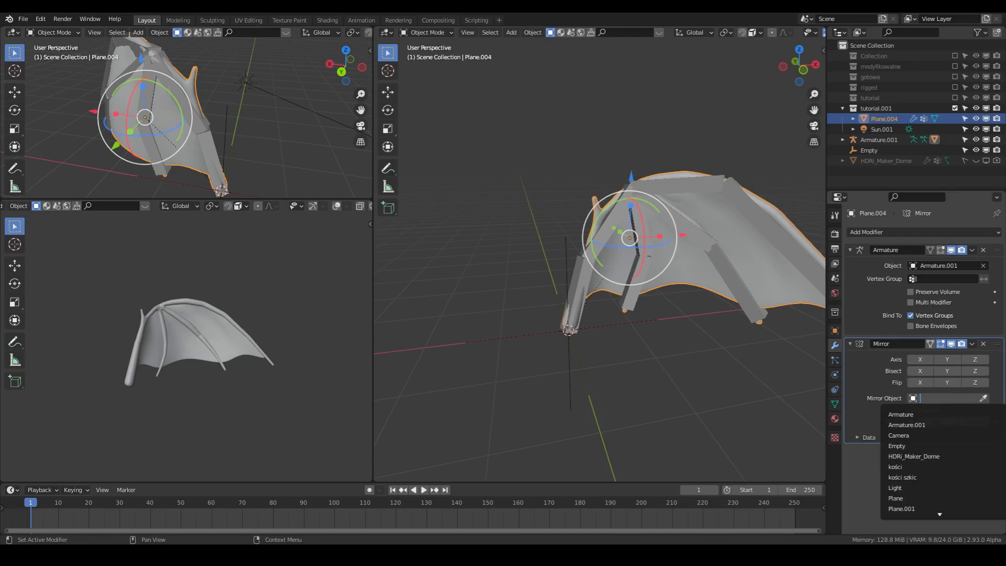
{"action": "left_click", "coordinate": [912, 446]}
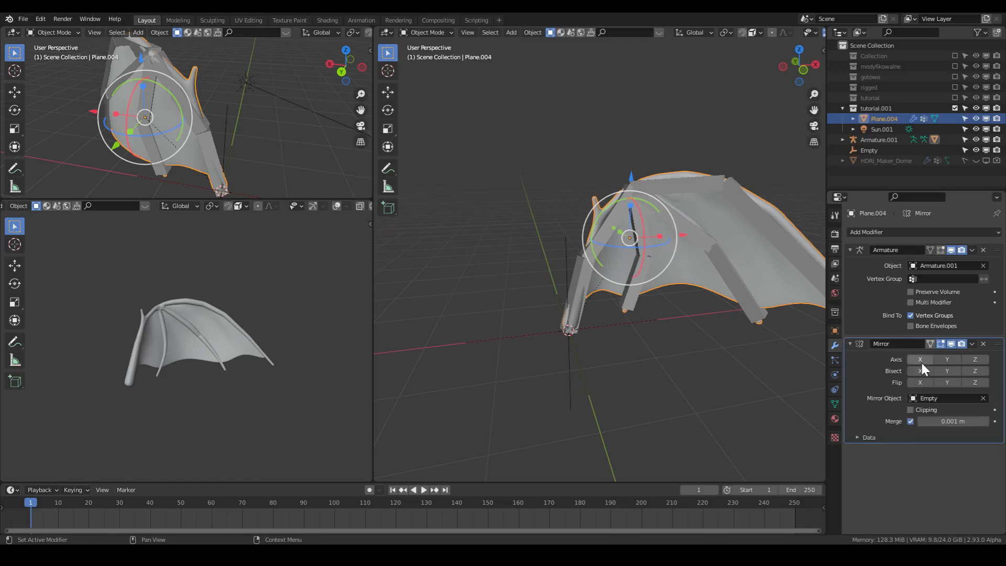
{"action": "left_click", "coordinate": [922, 361]}
{"action": "scroll", "coordinate": [705, 368], "scroll_direction": "down", "scroll_amount": 3}
{"action": "middle_click_drag", "start_coordinate": [705, 368], "coordinate": [677, 362]}
{"action": "key", "text": "ctrl+s"}
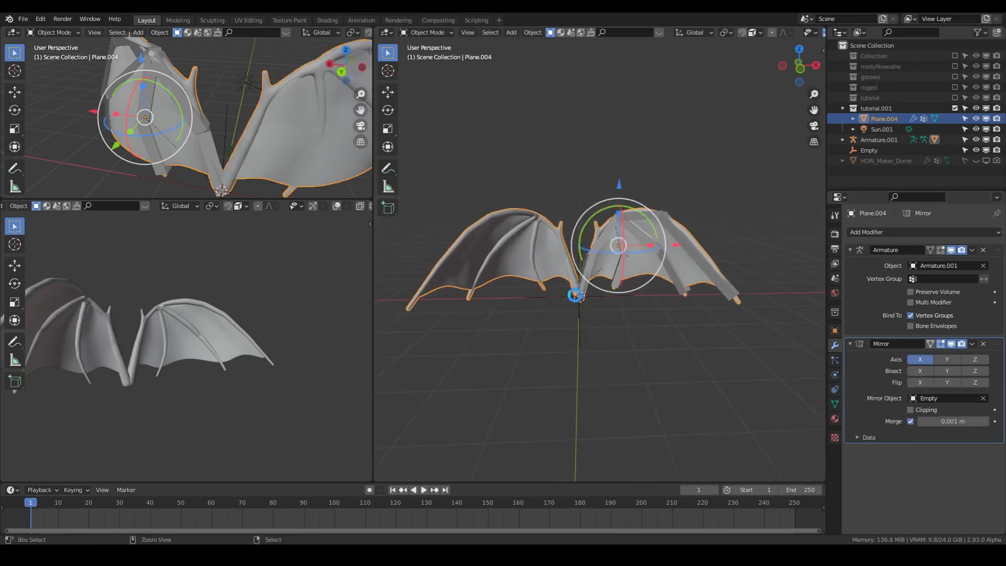
- Preview the mirrored wings in Rendered shading with overlays and gizmos hidden, and restore the overlays and Solid shading
{"action": "scroll", "coordinate": [777, 33], "scroll_direction": "down", "scroll_amount": 3}
{"action": "left_click", "coordinate": [769, 33]}
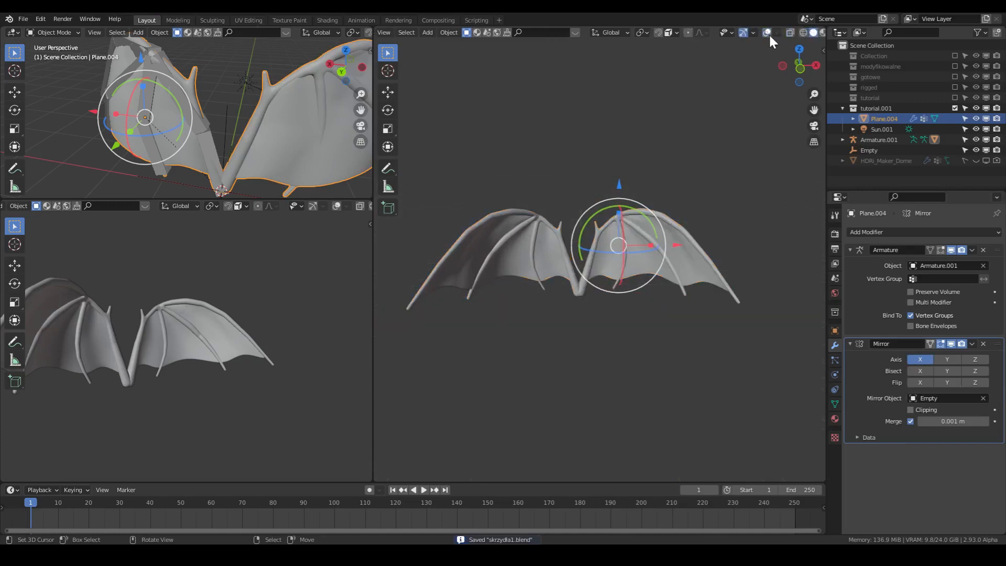
{"action": "mouse_move", "coordinate": [645, 262]}
{"action": "middle_mouse_down"}
{"action": "mouse_move", "coordinate": [794, 253]}
{"action": "mouse_move", "coordinate": [414, 272]}
{"action": "mouse_move", "coordinate": [644, 264]}
{"action": "middle_mouse_up"}
{"action": "middle_click_drag", "start_coordinate": [717, 164], "coordinate": [709, 167]}
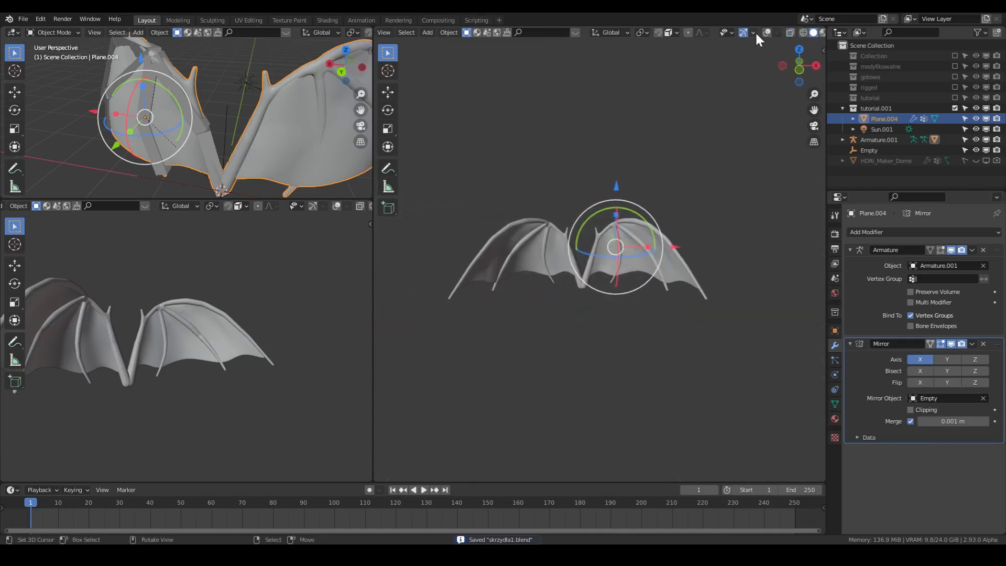
{"action": "scroll", "coordinate": [756, 31], "scroll_direction": "down", "scroll_amount": 2}
{"action": "left_click", "coordinate": [807, 32]}
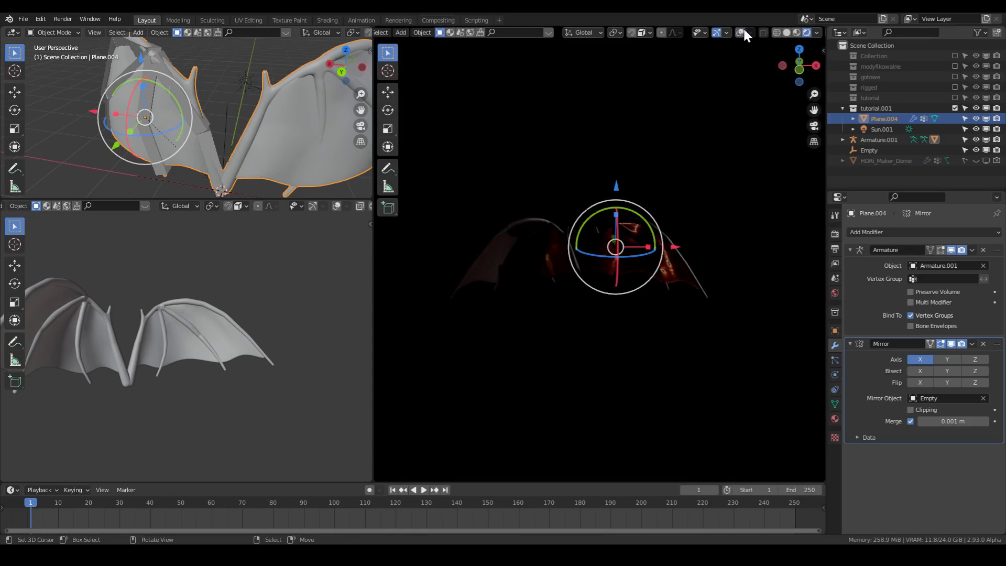
{"action": "left_click", "coordinate": [717, 32]}
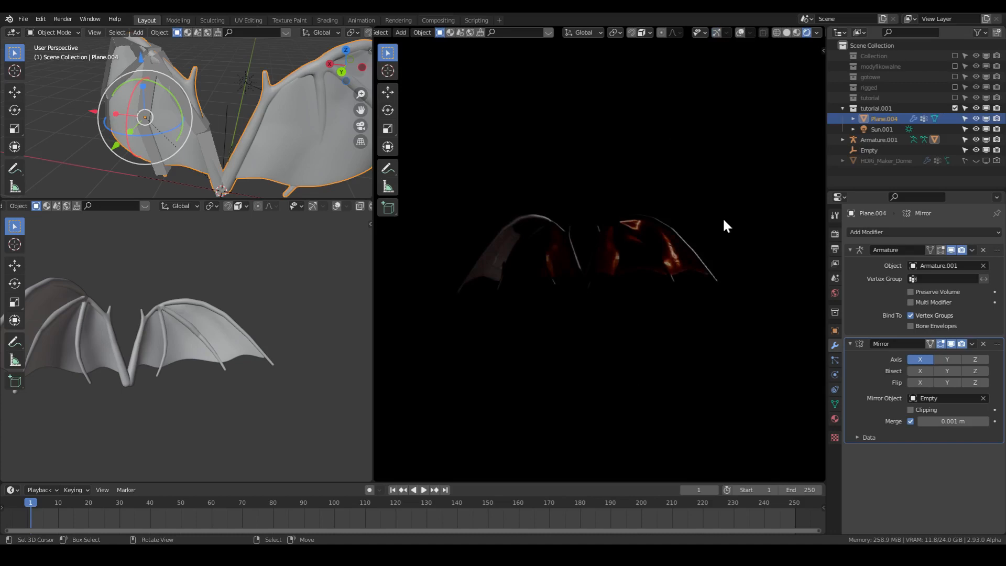
{"action": "middle_click_drag", "start_coordinate": [724, 217], "coordinate": [650, 265]}
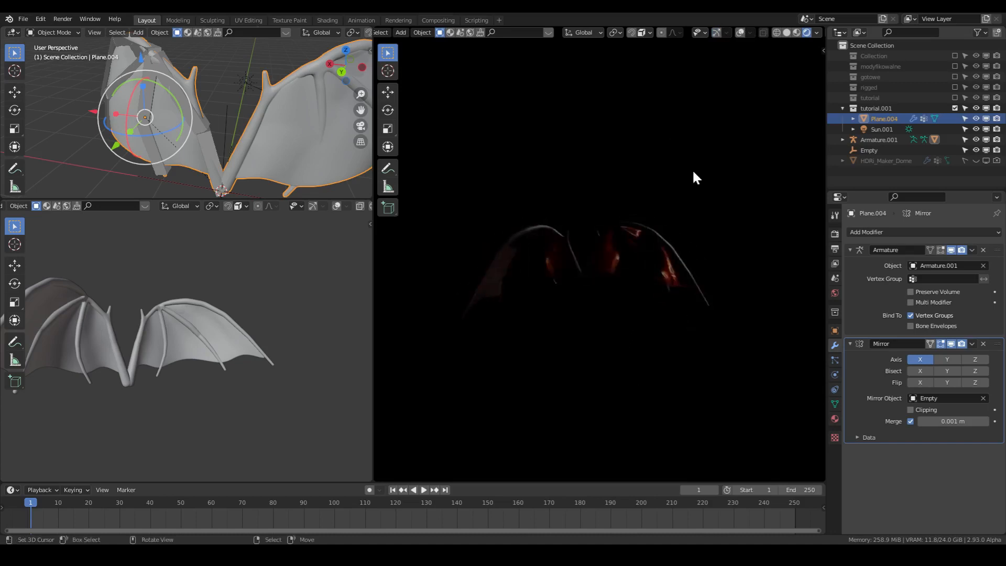
{"action": "left_click", "coordinate": [740, 32]}
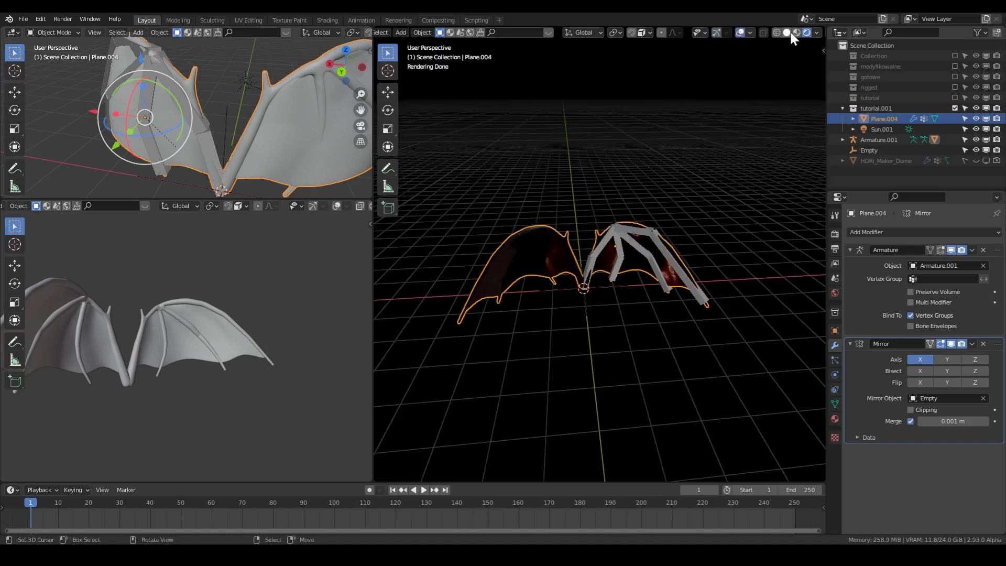
{"action": "left_click", "coordinate": [787, 33]}
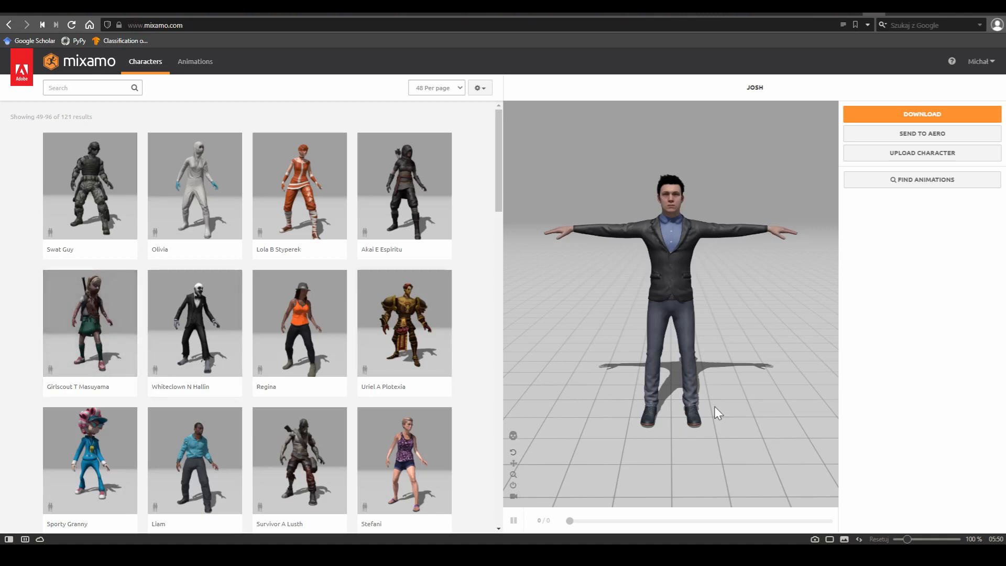
- Switch to Mixamo and search its animations for "walk"
{"action": "left_click_drag", "start_coordinate": [804, 197], "coordinate": [703, 325]}
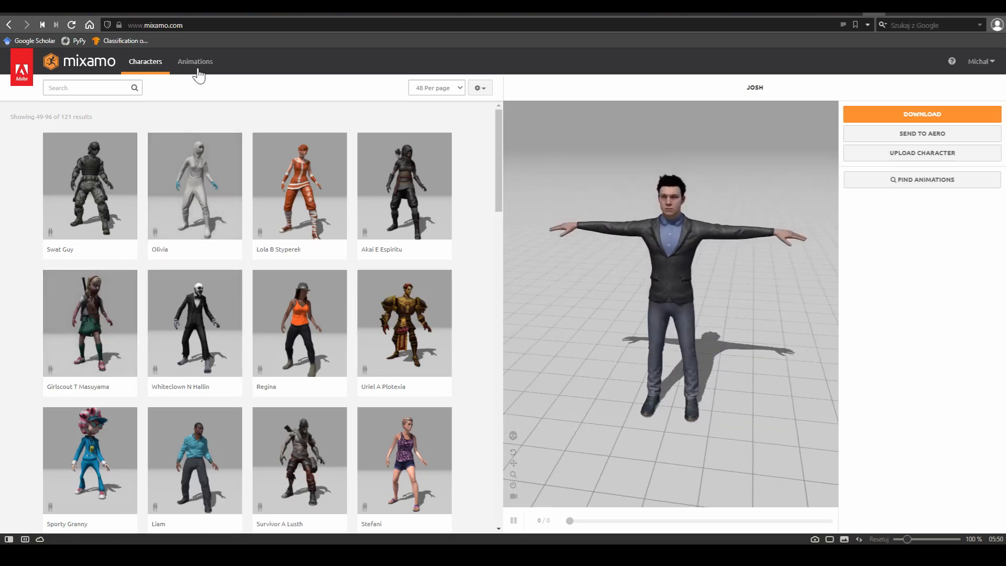
{"action": "left_click", "coordinate": [197, 72]}
{"action": "left_click", "coordinate": [89, 88]}
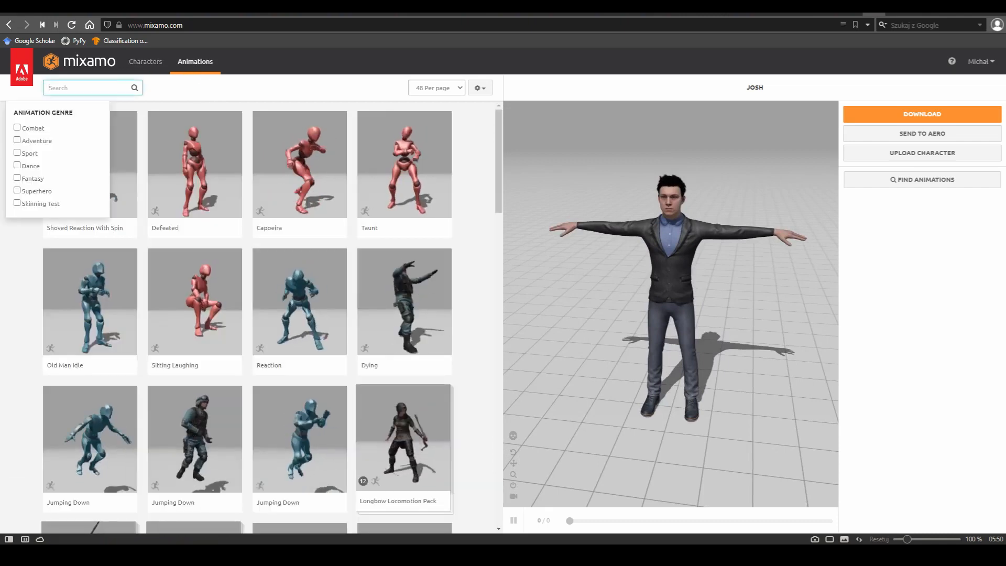
{"action": "type", "text": "walk"}
{"action": "key", "text": "Return"}
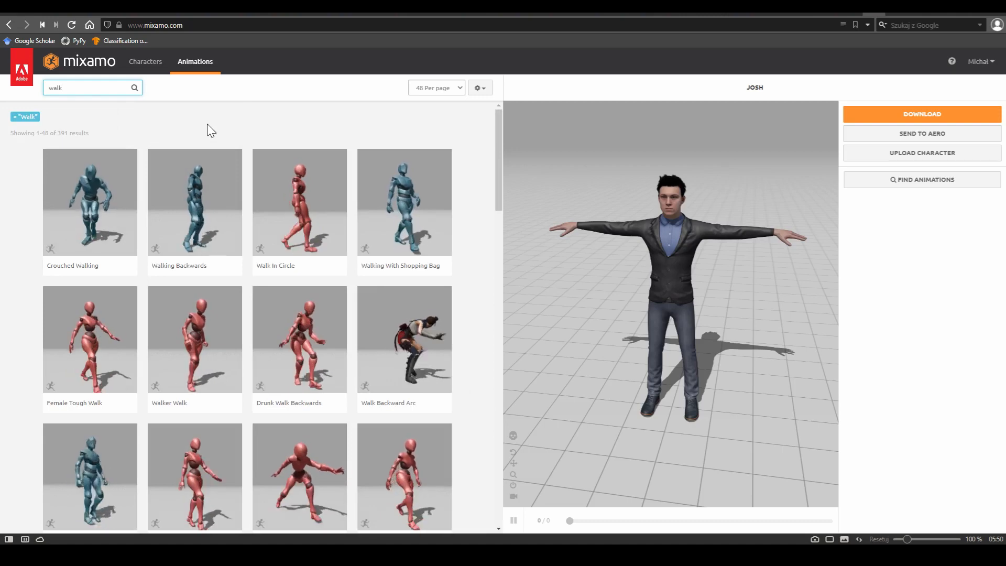
- Preview the Walking With Shopping Bag, Female Tough Walk and Walking Left Turn animations on the character
{"action": "left_click", "coordinate": [418, 251]}
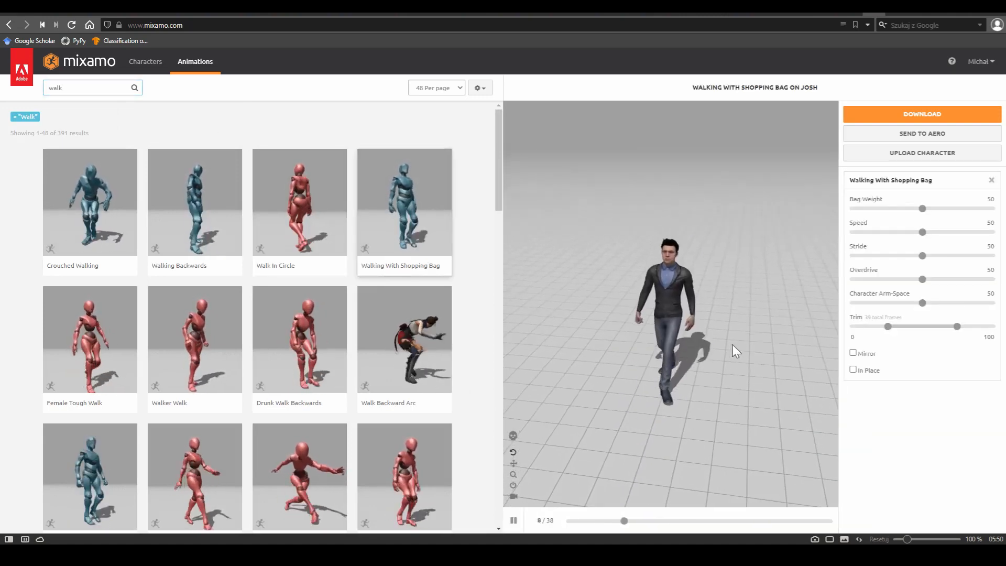
{"action": "left_click", "coordinate": [87, 379]}
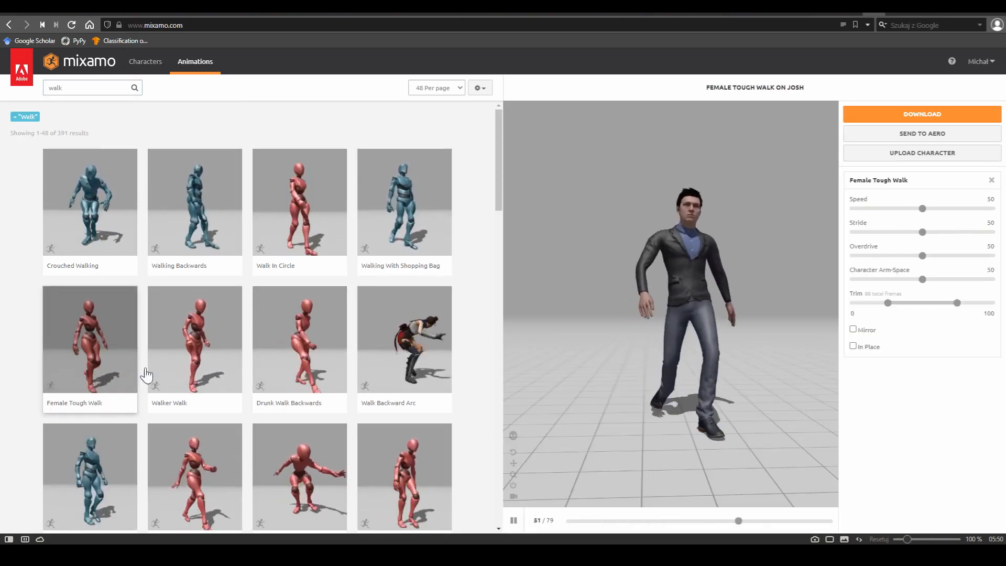
{"action": "scroll", "coordinate": [336, 341], "scroll_direction": "down", "scroll_amount": 4}
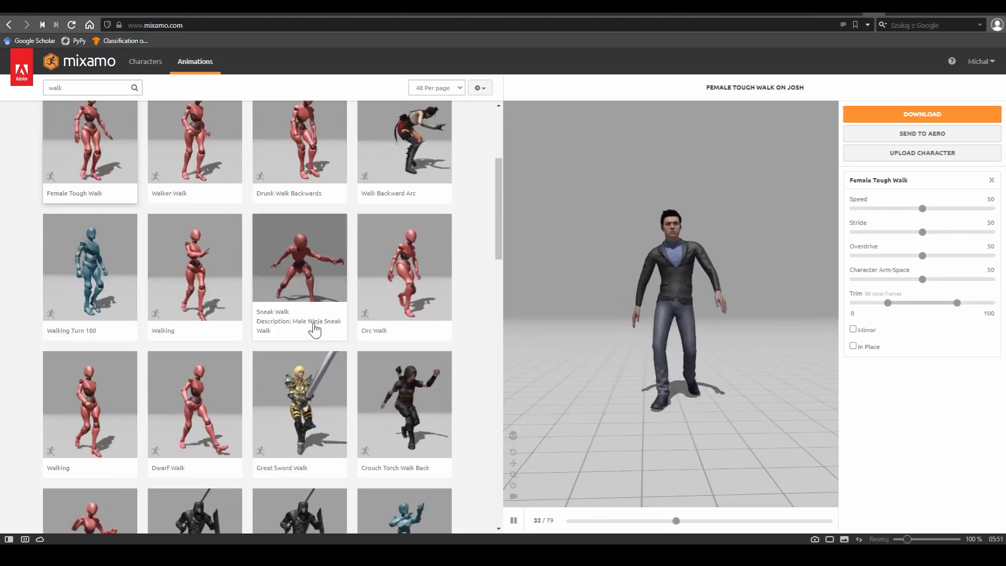
{"action": "scroll", "coordinate": [314, 330], "scroll_direction": "down", "scroll_amount": 4}
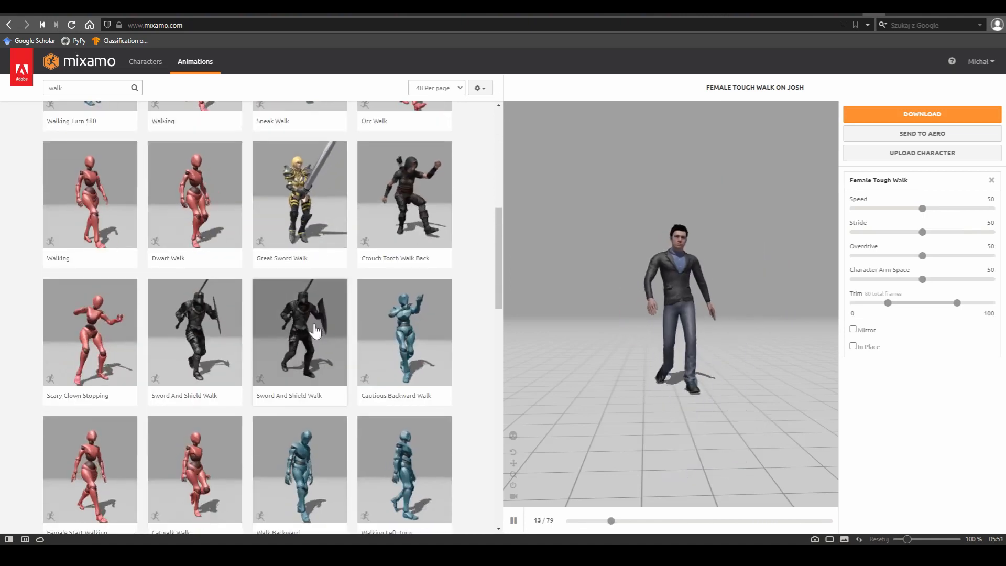
{"action": "scroll", "coordinate": [315, 330], "scroll_direction": "down", "scroll_amount": 4}
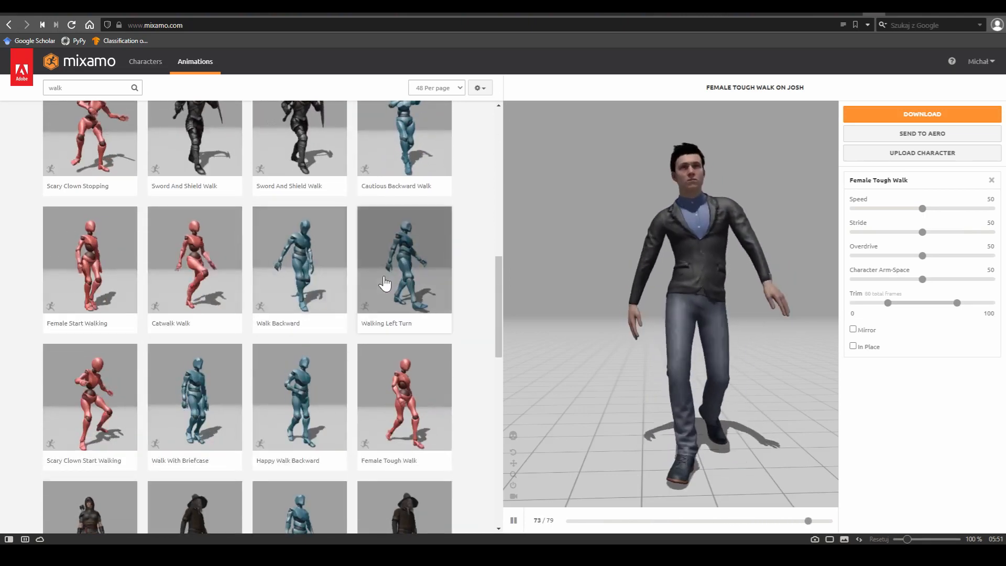
{"action": "left_click", "coordinate": [385, 283]}
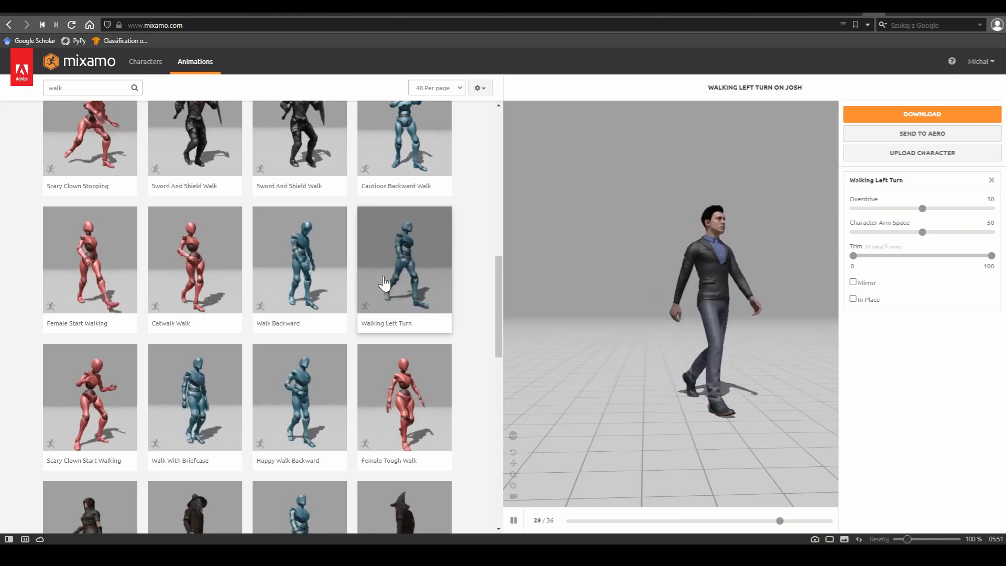
- Preview the Walk With Briefcase, Brutal To Happy Walking and Walking animations on the character
{"action": "scroll", "coordinate": [344, 346], "scroll_direction": "down", "scroll_amount": 3}
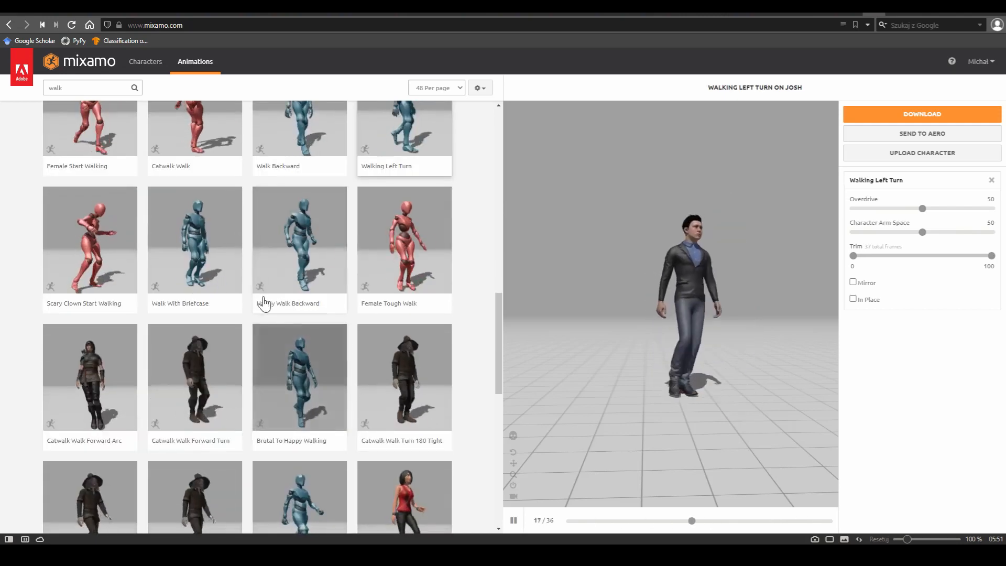
{"action": "left_click", "coordinate": [189, 283]}
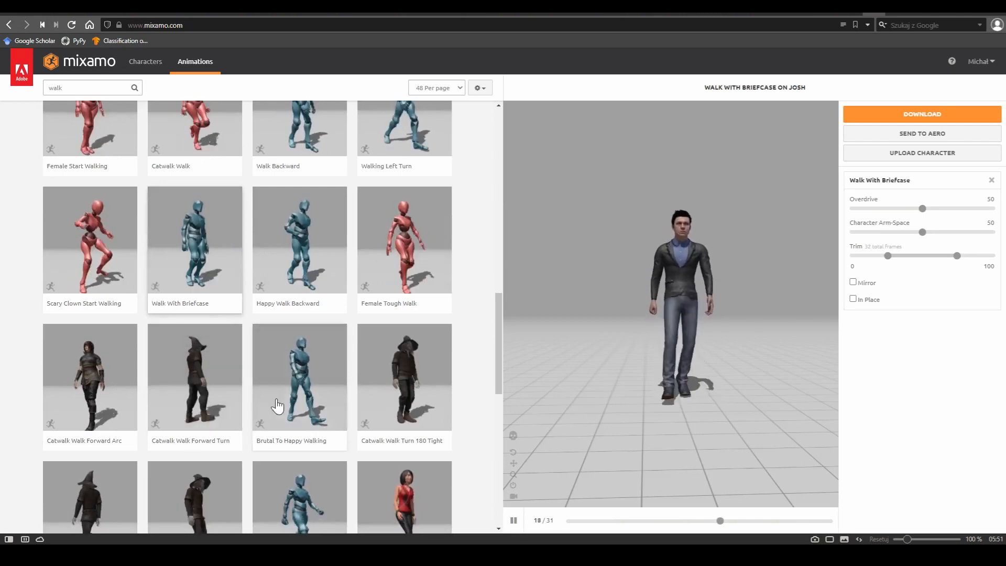
{"action": "left_click", "coordinate": [307, 392]}
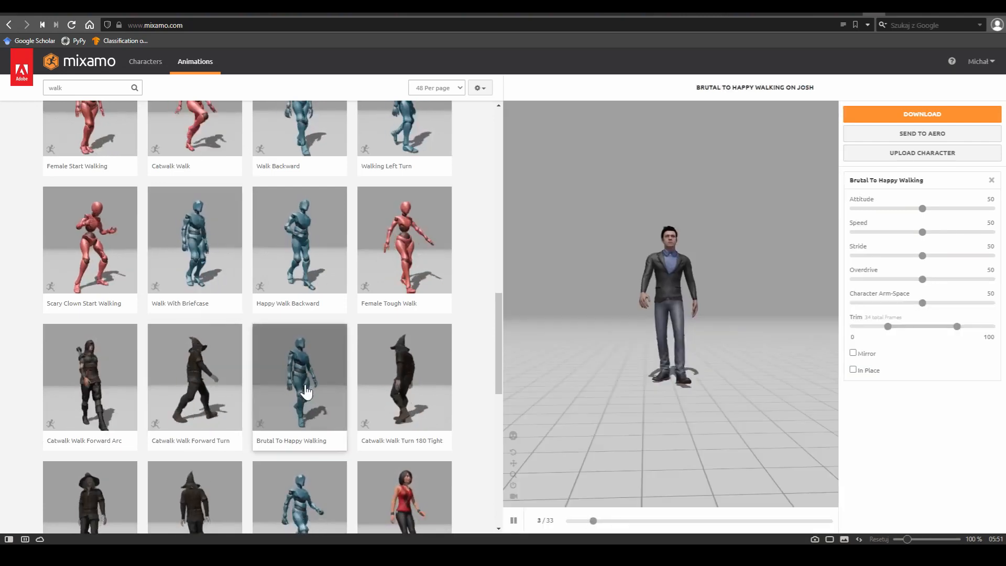
{"action": "scroll", "coordinate": [307, 392], "scroll_direction": "down", "scroll_amount": 5}
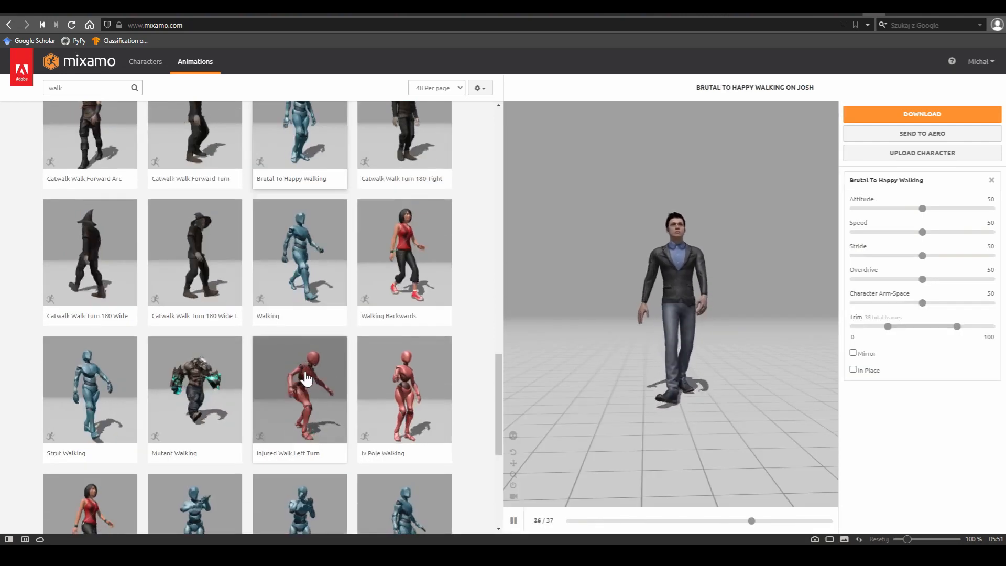
{"action": "left_click", "coordinate": [284, 270]}
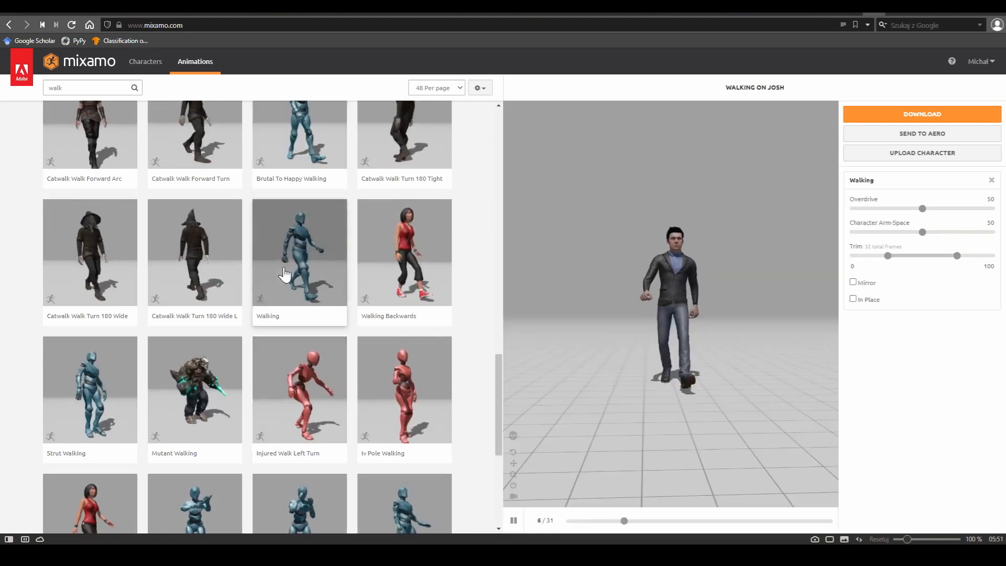
{"action": "scroll", "coordinate": [663, 263], "scroll_direction": "down", "scroll_amount": 7}
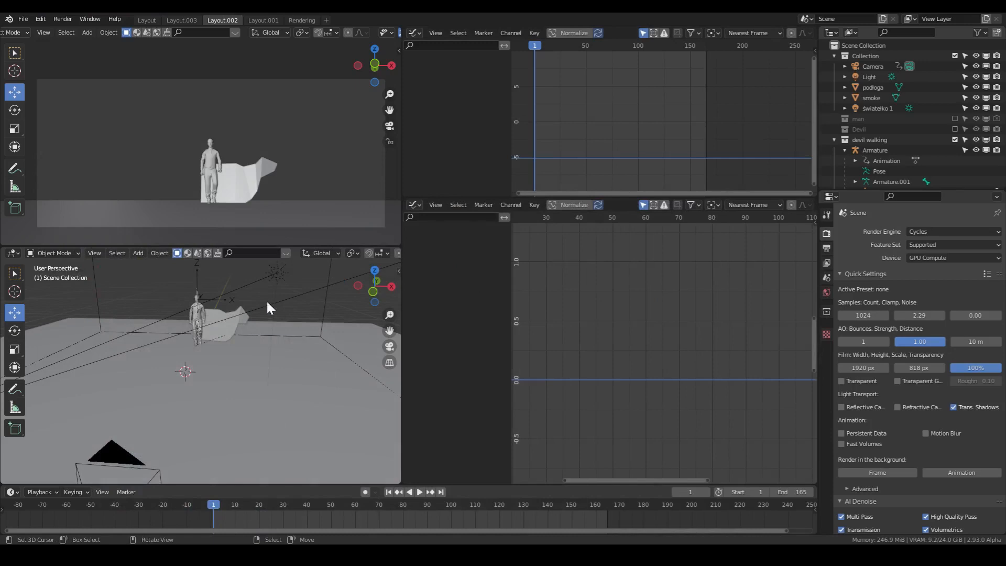
- Switch to the Blender devil scene, select the Lucifer character, and change the lower Graph Editor to a Shader Editor
{"action": "scroll", "coordinate": [223, 168], "scroll_direction": "up", "scroll_amount": 5}
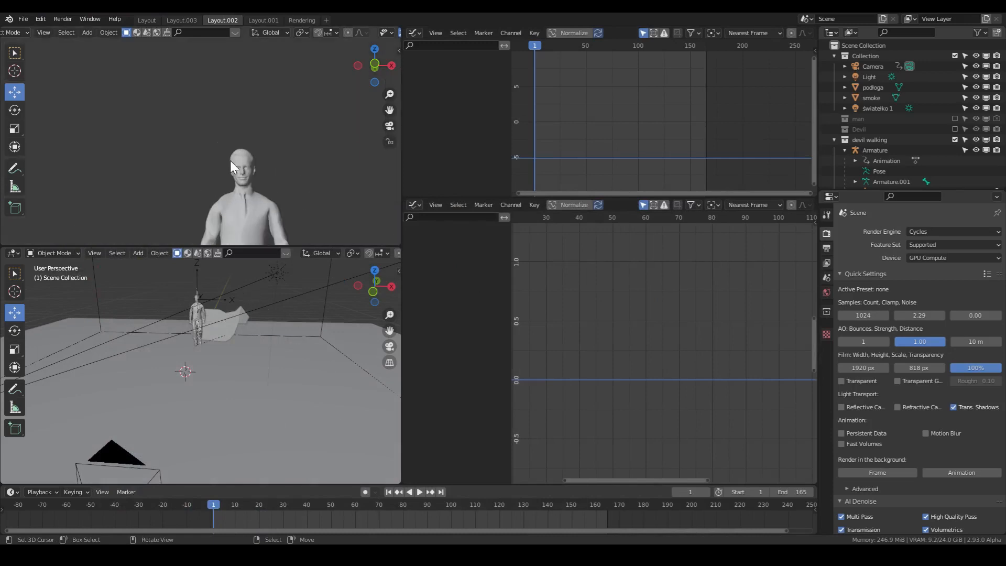
{"action": "scroll", "coordinate": [210, 170], "scroll_direction": "down", "scroll_amount": 3}
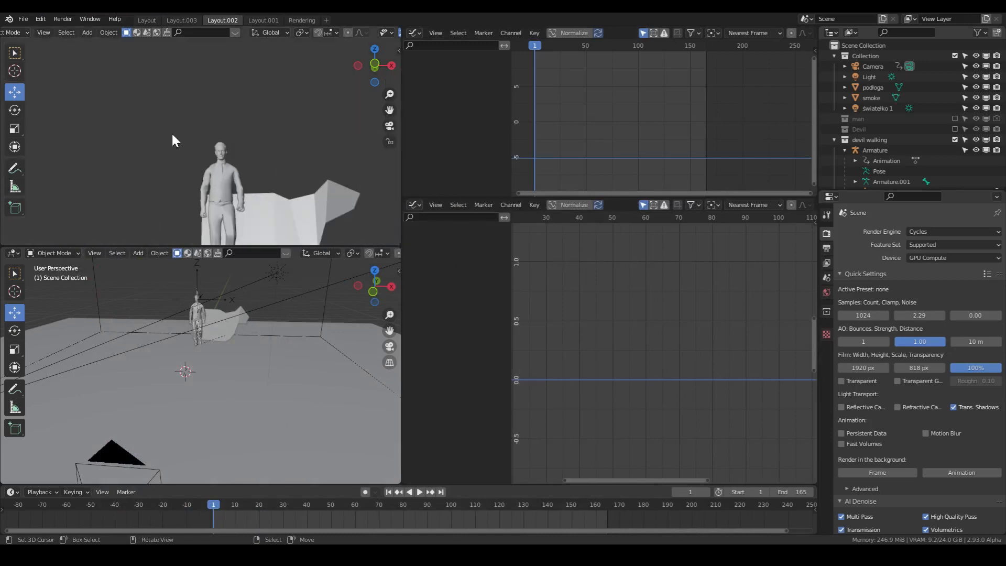
{"action": "scroll", "coordinate": [215, 150], "scroll_direction": "down", "scroll_amount": 2}
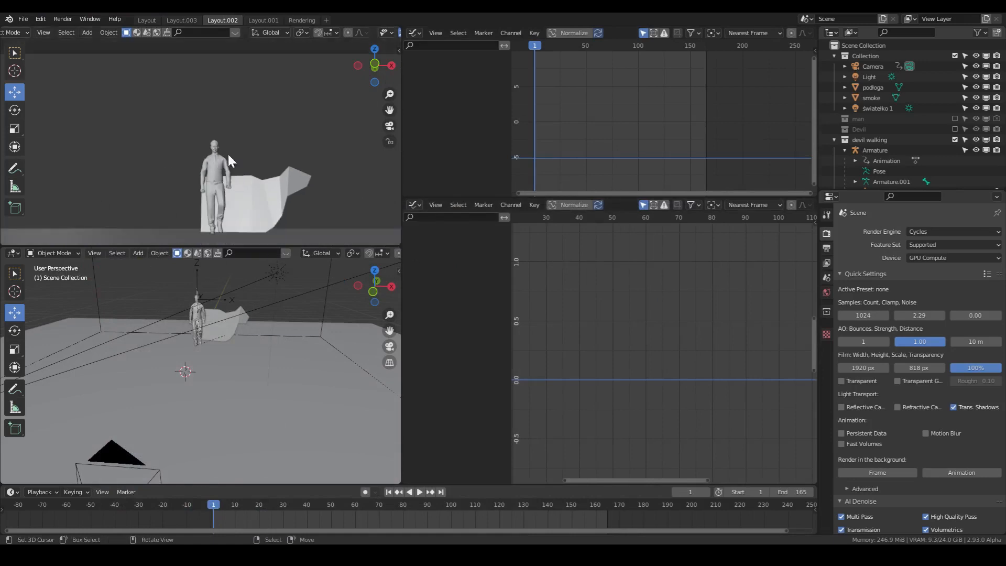
{"action": "scroll", "coordinate": [362, 194], "scroll_direction": "down", "scroll_amount": 2}
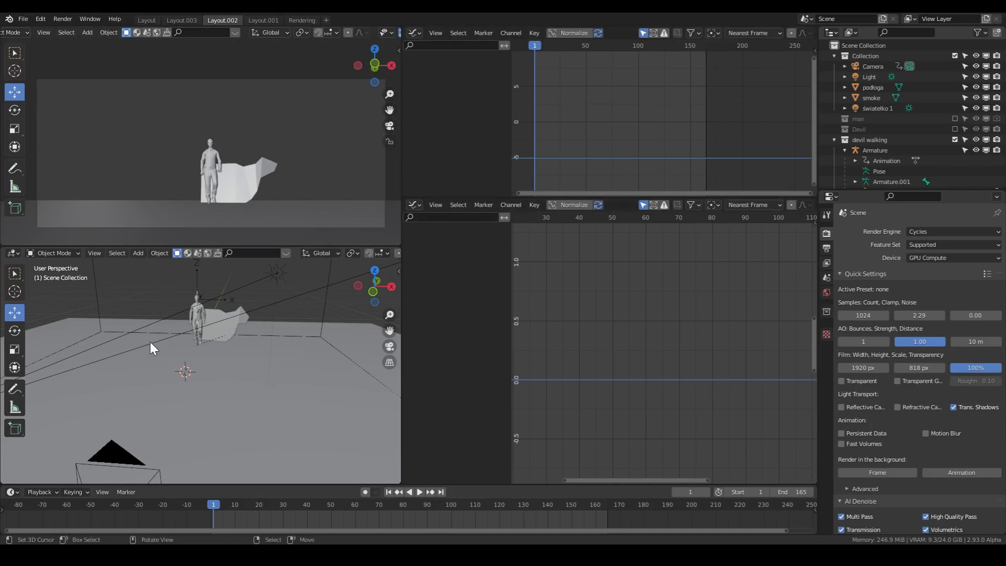
{"action": "left_click", "coordinate": [214, 156]}
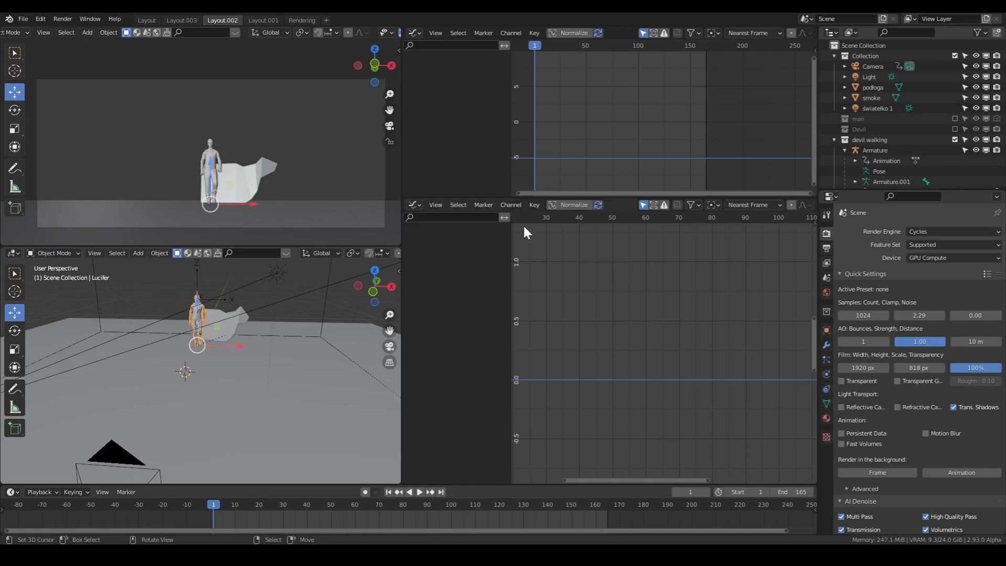
{"action": "left_click", "coordinate": [416, 204]}
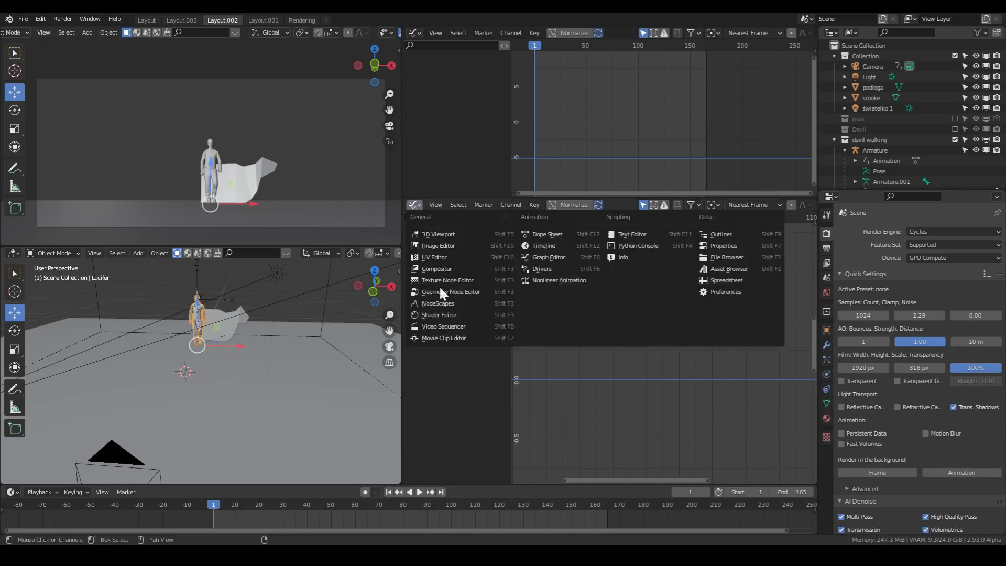
{"action": "left_click", "coordinate": [441, 315]}
- Examine the shader node trees of the character's oczy and diabeł materials
{"action": "scroll", "coordinate": [643, 376], "scroll_direction": "down", "scroll_amount": 5}
{"action": "middle_click_drag", "start_coordinate": [644, 376], "coordinate": [743, 401]}
{"action": "scroll", "coordinate": [527, 347], "scroll_direction": "down", "scroll_amount": 1}
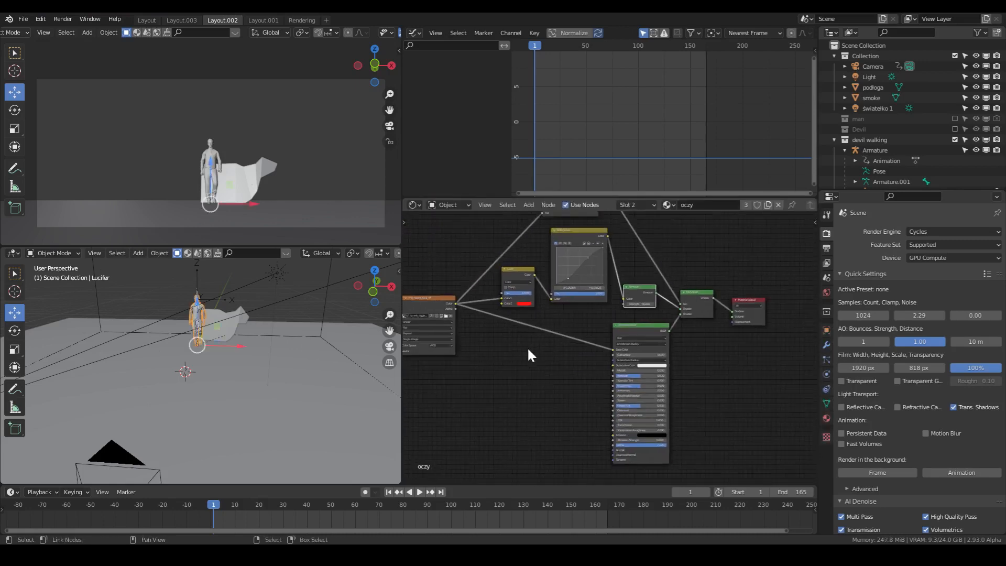
{"action": "middle_click_drag", "start_coordinate": [528, 347], "coordinate": [536, 389]}
{"action": "left_click", "coordinate": [827, 417]}
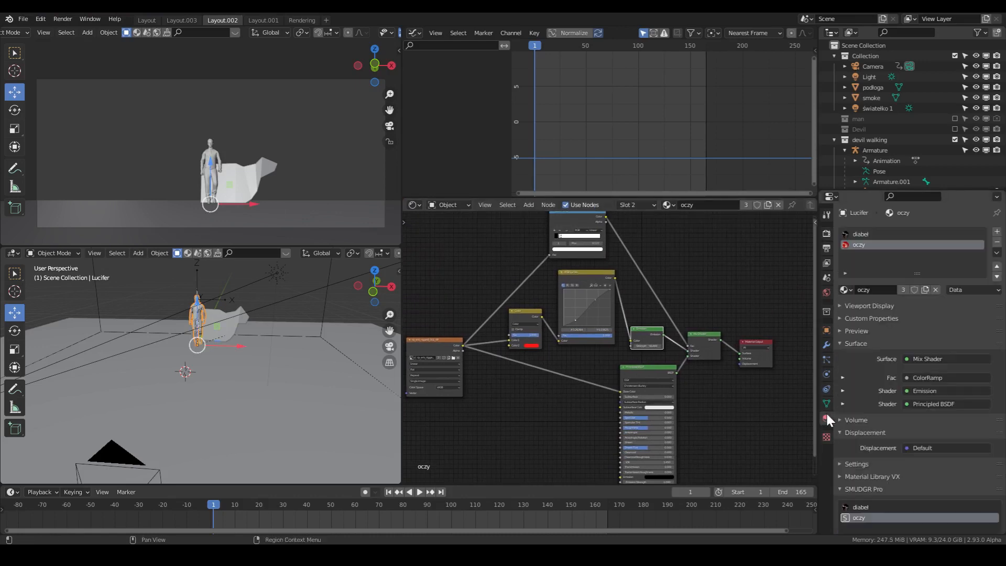
{"action": "left_click", "coordinate": [860, 234]}
{"action": "middle_click_drag", "start_coordinate": [624, 465], "coordinate": [613, 314]}
{"action": "left_click", "coordinate": [866, 244]}
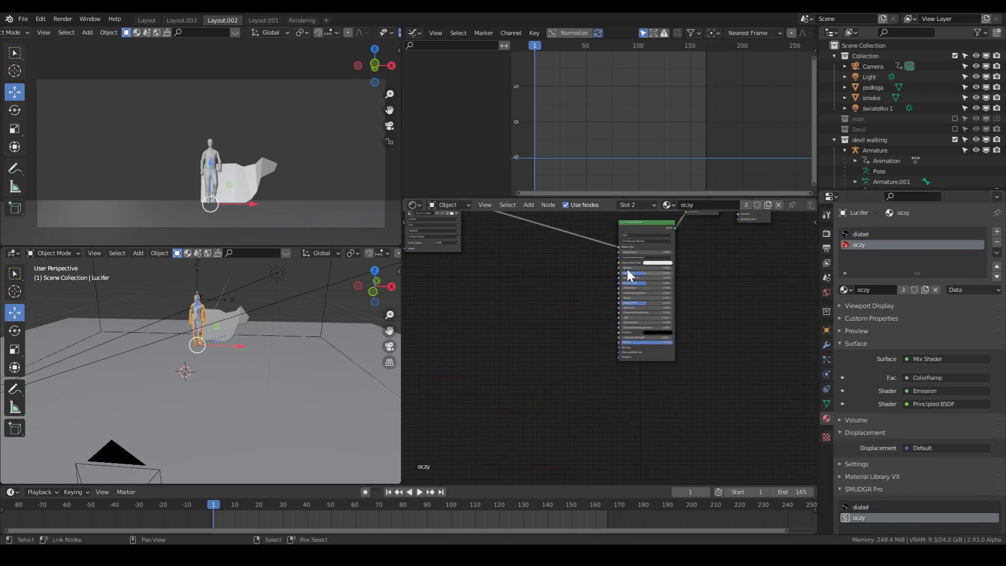
{"action": "middle_click_drag", "start_coordinate": [627, 267], "coordinate": [638, 415]}
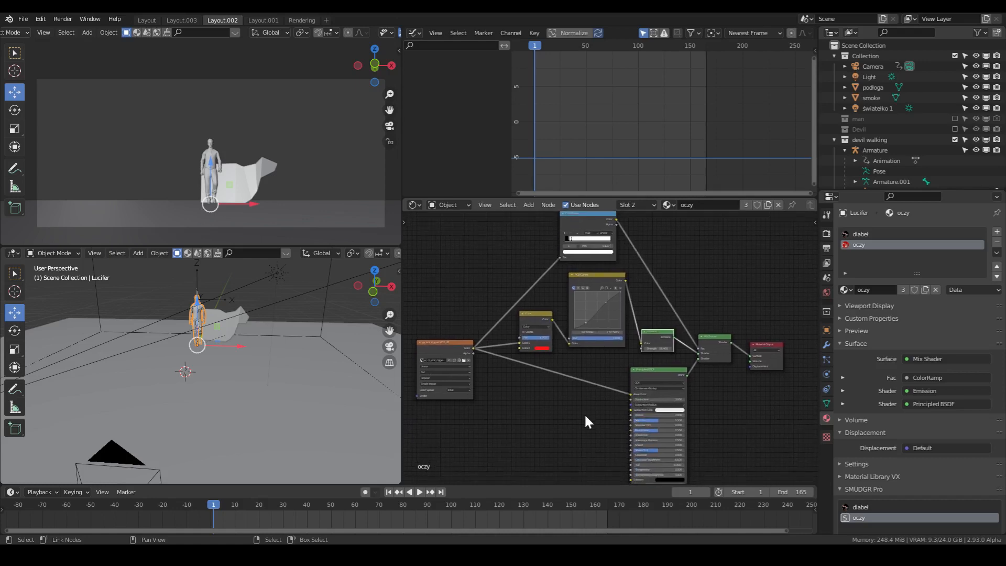
- Look through the scene camera in the lower viewport and set a render region around the character
{"action": "scroll", "coordinate": [120, 304], "scroll_direction": "up", "scroll_amount": 4}
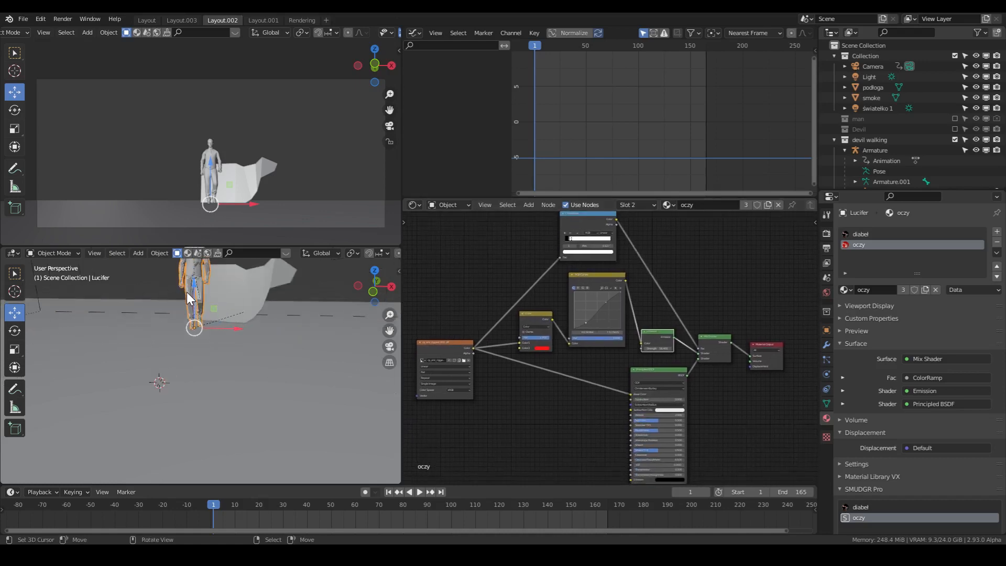
{"action": "key", "text": "KP_0"}
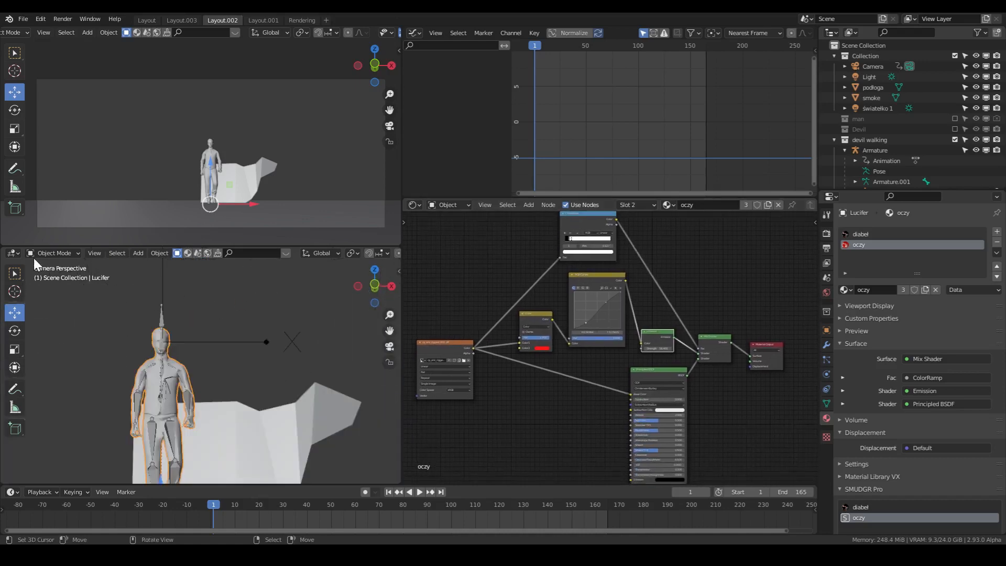
{"action": "key", "text": "ctrl+b"}
{"action": "left_click_drag", "start_coordinate": [137, 309], "coordinate": [243, 426]}
{"action": "middle_click_drag", "start_coordinate": [194, 379], "coordinate": [272, 342], "text": "shift"}
{"action": "scroll", "coordinate": [272, 342], "scroll_direction": "up", "scroll_amount": 3}
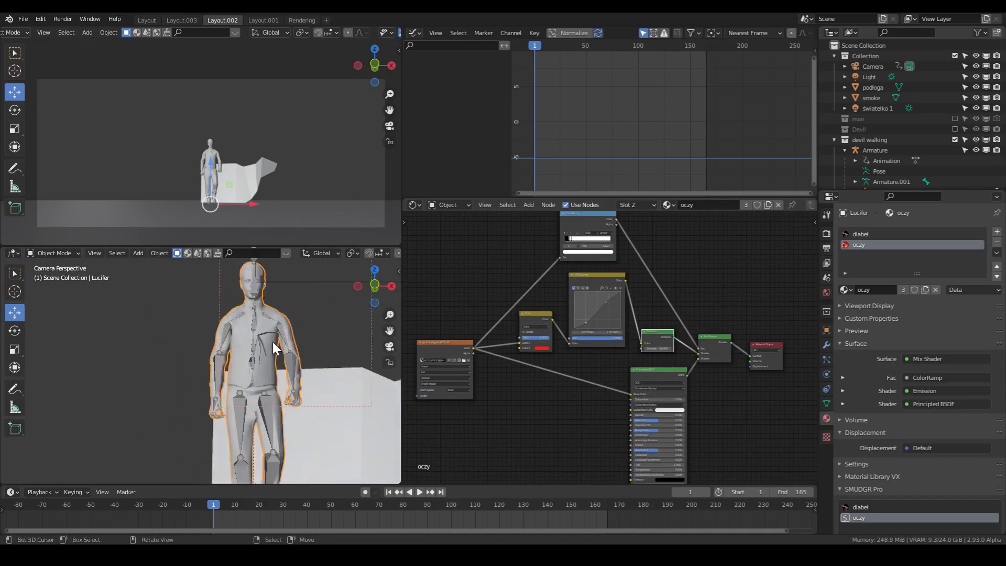
- Save the file and show the character's face in Rendered shading with gizmos and overlays hidden
{"action": "scroll", "coordinate": [273, 342], "scroll_direction": "up", "scroll_amount": 3}
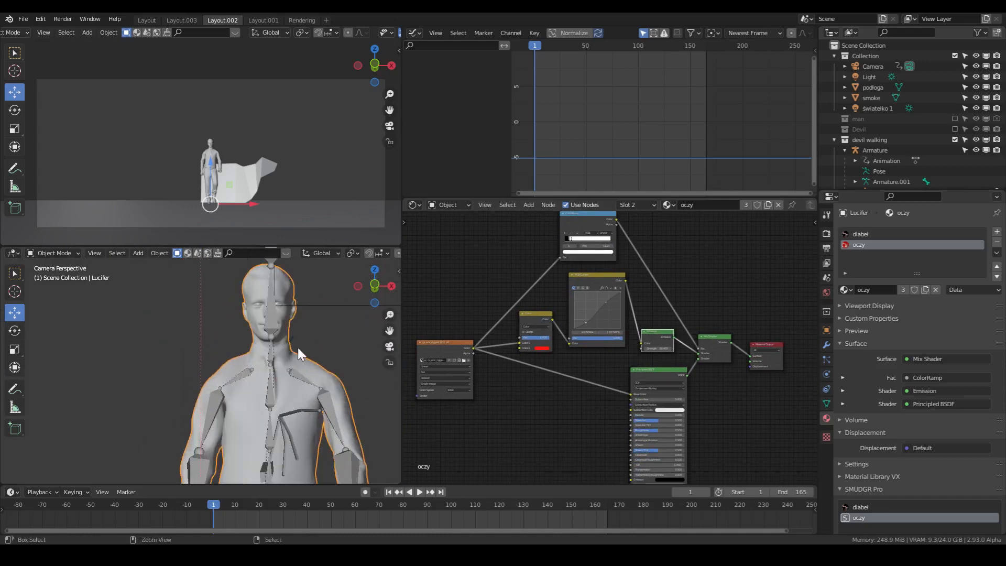
{"action": "key", "text": "ctrl+s"}
{"action": "middle_click_drag", "start_coordinate": [333, 310], "coordinate": [314, 355], "text": "shift"}
{"action": "scroll", "coordinate": [353, 291], "scroll_direction": "up", "scroll_amount": 1}
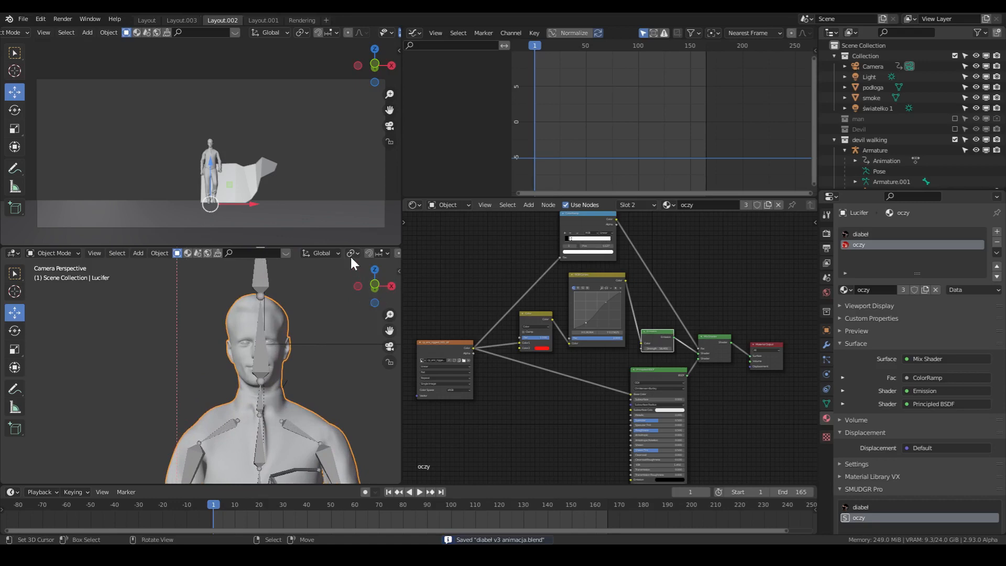
{"action": "scroll", "coordinate": [350, 255], "scroll_direction": "down", "scroll_amount": 5}
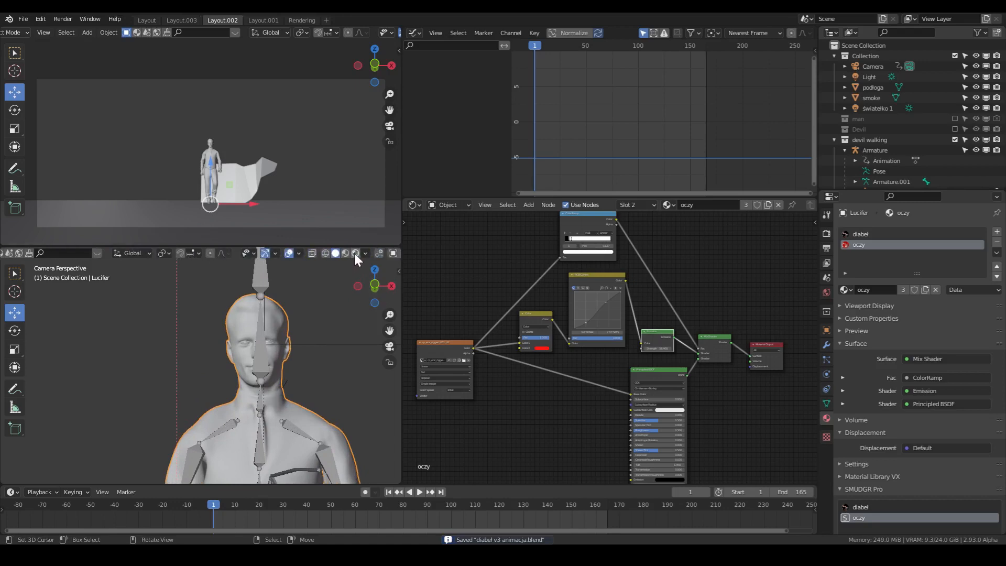
{"action": "left_click", "coordinate": [355, 253]}
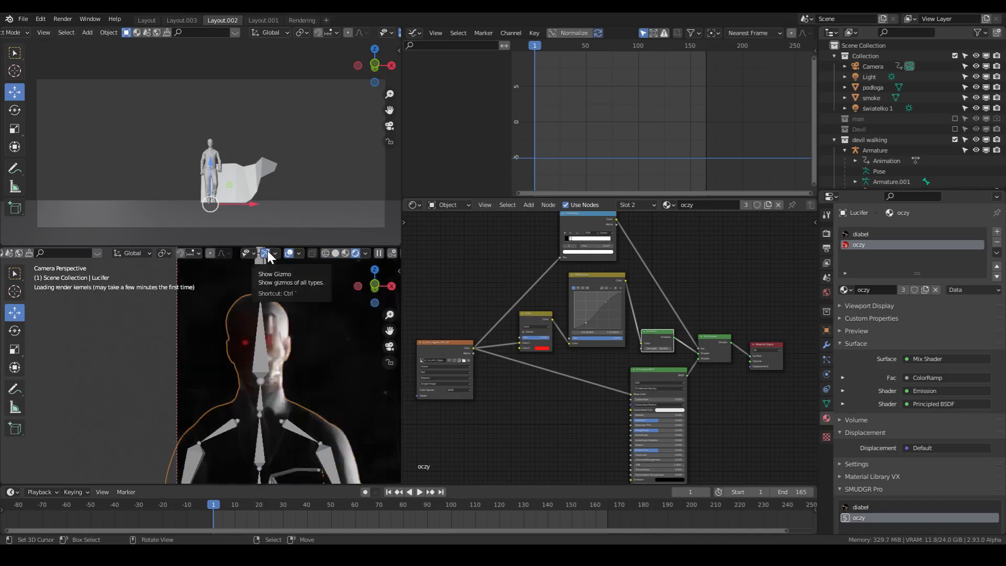
{"action": "left_click", "coordinate": [267, 250]}
{"action": "left_click", "coordinate": [289, 253]}
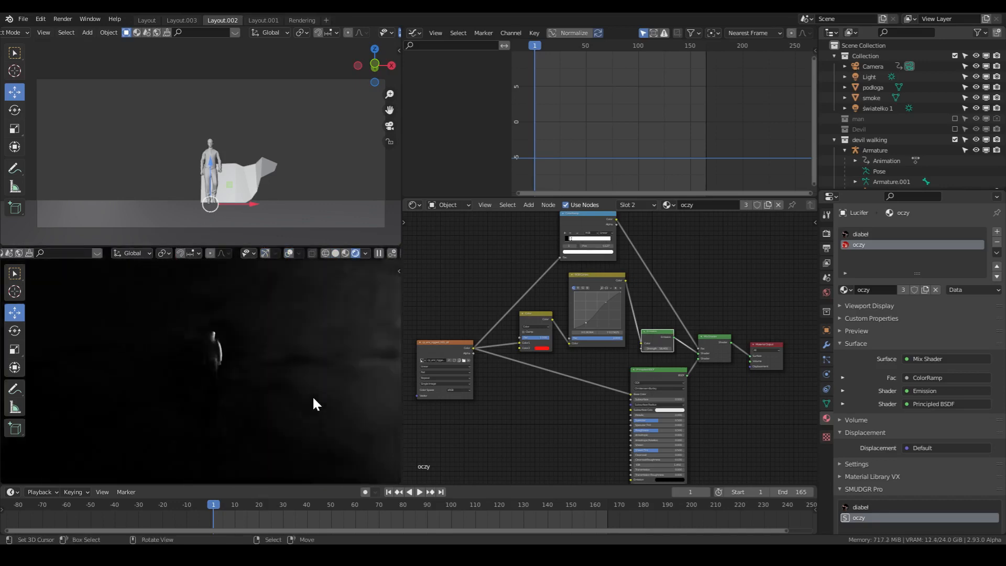
- Join the two stacked viewports into one larger area showing the rendered character
{"action": "scroll", "coordinate": [327, 370], "scroll_direction": "up", "scroll_amount": 6}
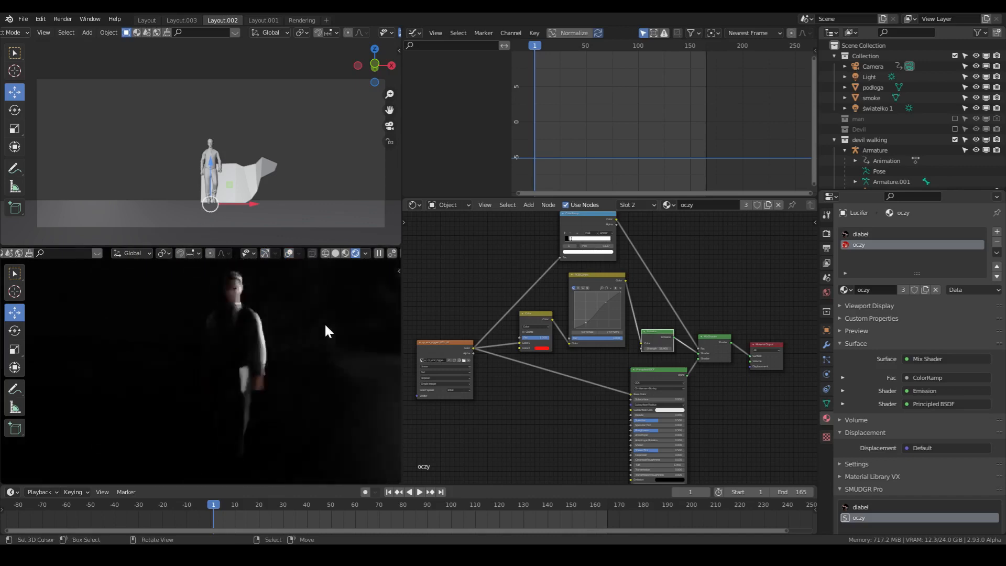
{"action": "left_click_drag", "start_coordinate": [398, 244], "coordinate": [319, 214]}
{"action": "scroll", "coordinate": [335, 218], "scroll_direction": "up", "scroll_amount": 3}
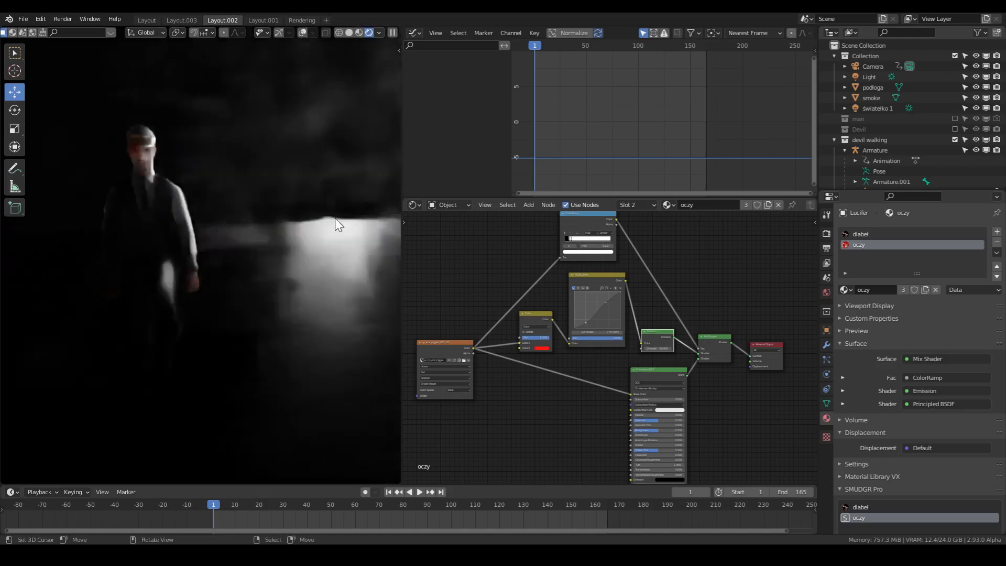
- Select the zasłaniacz object beside the character and return the rendered viewport to the full camera view
{"action": "left_click", "coordinate": [238, 234]}
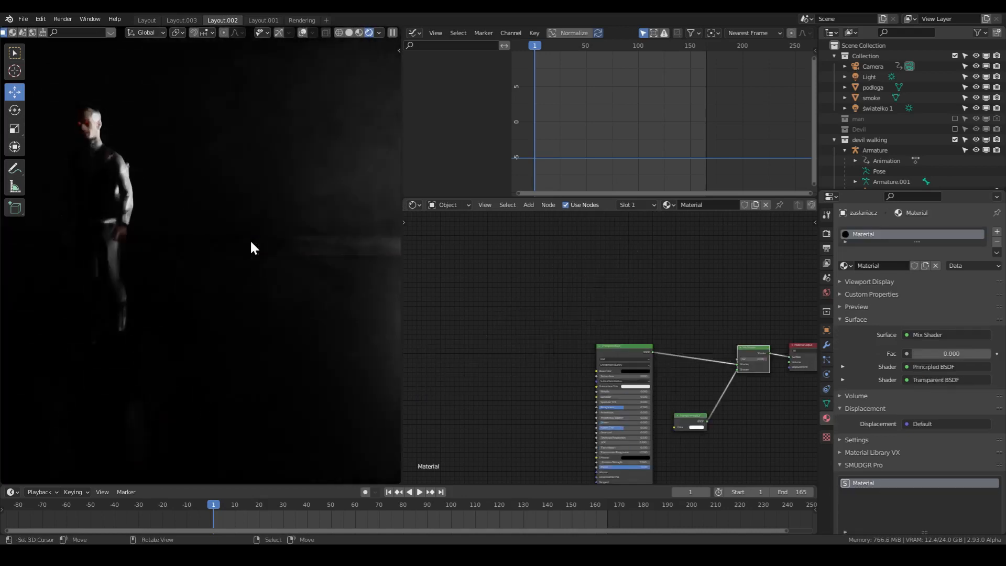
{"action": "middle_click_drag", "start_coordinate": [265, 242], "coordinate": [249, 263]}
{"action": "middle_click_drag", "start_coordinate": [218, 257], "coordinate": [216, 254]}
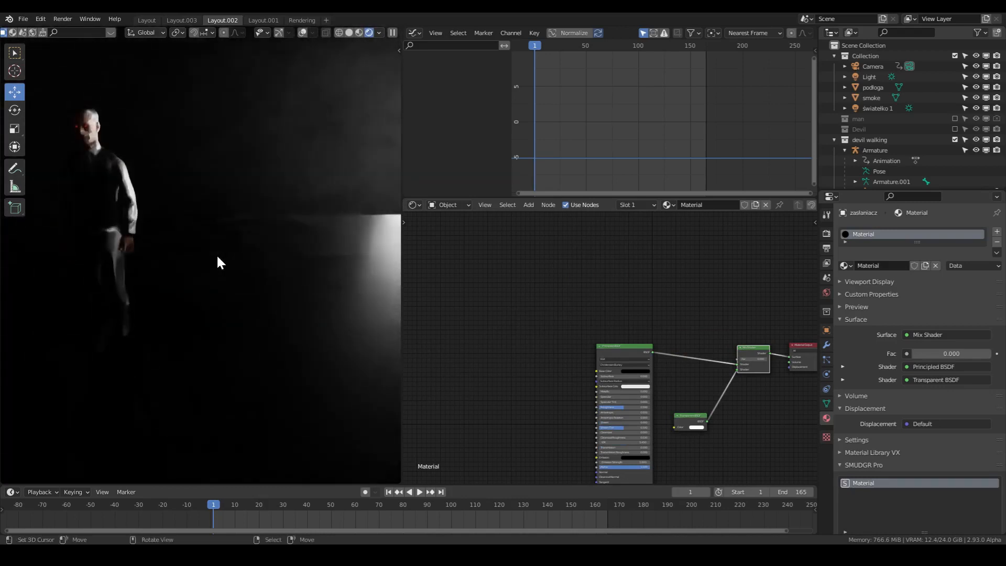
{"action": "key", "text": "KP_0"}
{"action": "scroll", "coordinate": [216, 256], "scroll_direction": "down", "scroll_amount": 18}
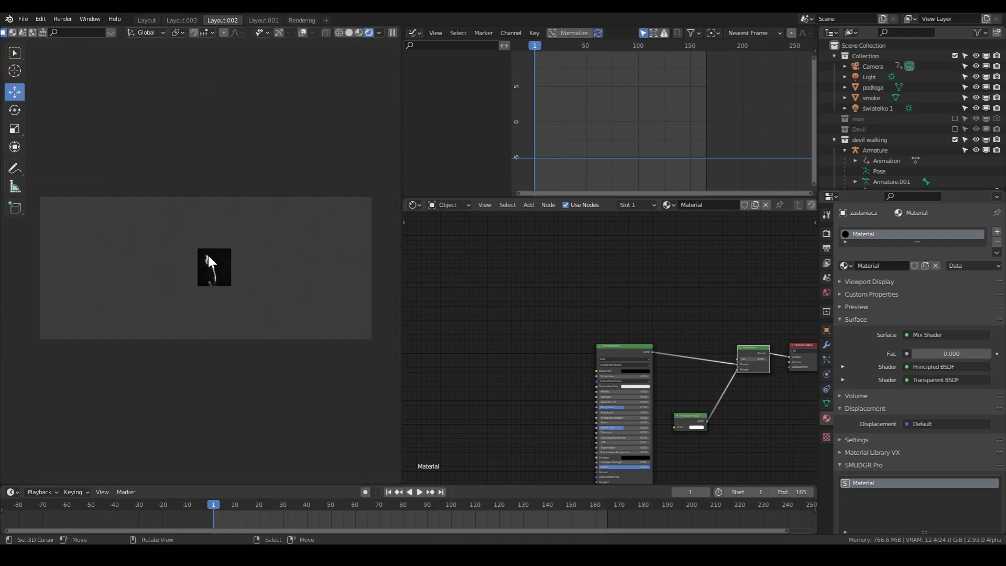
- Expand the render region to cover the entire camera frame in the rendered viewport
{"action": "key", "text": "ctrl+b"}
{"action": "left_click_drag", "start_coordinate": [31, 178], "coordinate": [395, 422]}
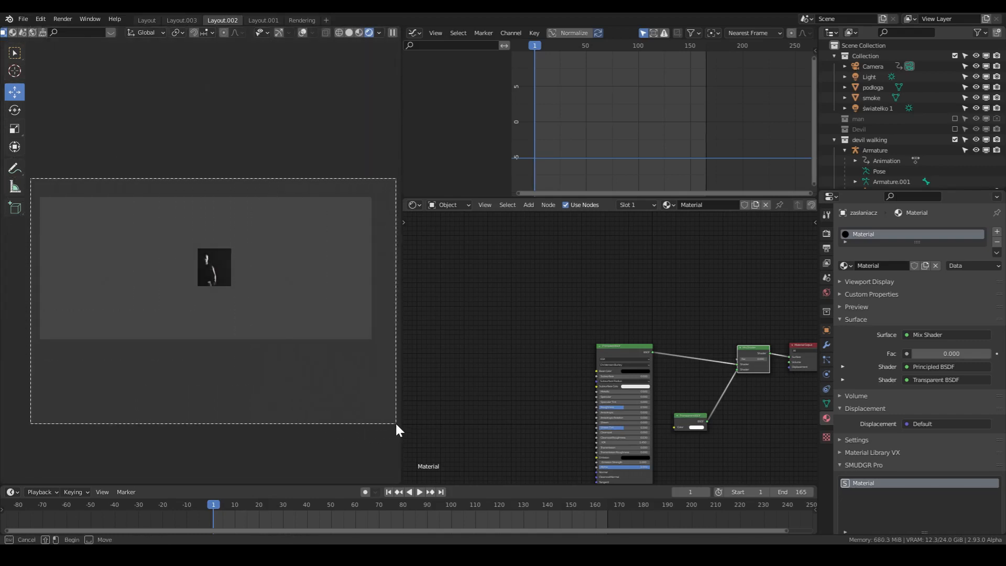
{"action": "scroll", "coordinate": [315, 304], "scroll_direction": "up", "scroll_amount": 1}
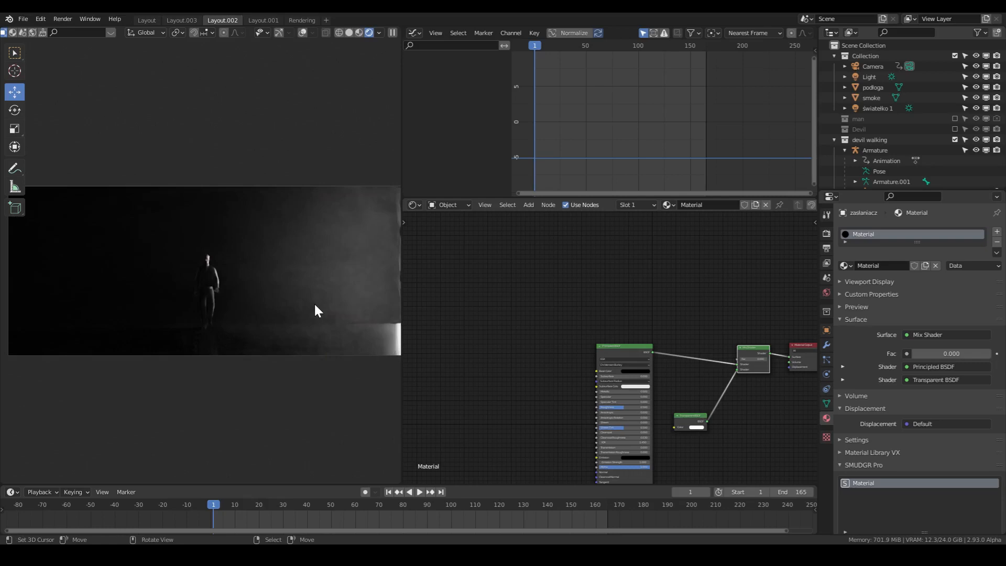
- Leave the camera view and show the scene in Solid shading with overlays visible and the podłoga floor selected
{"action": "middle_click_drag", "start_coordinate": [279, 220], "coordinate": [291, 298]}
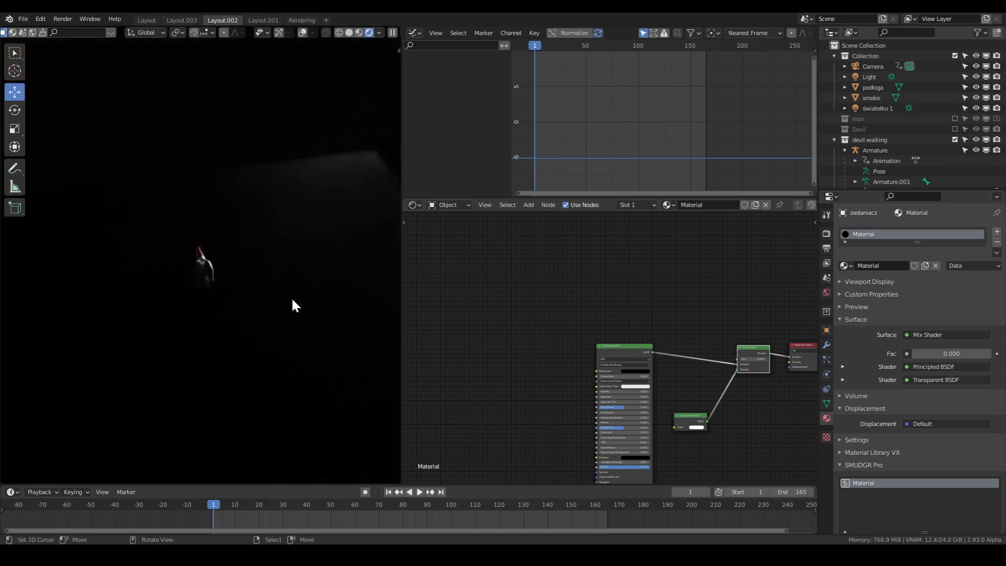
{"action": "left_click", "coordinate": [348, 33]}
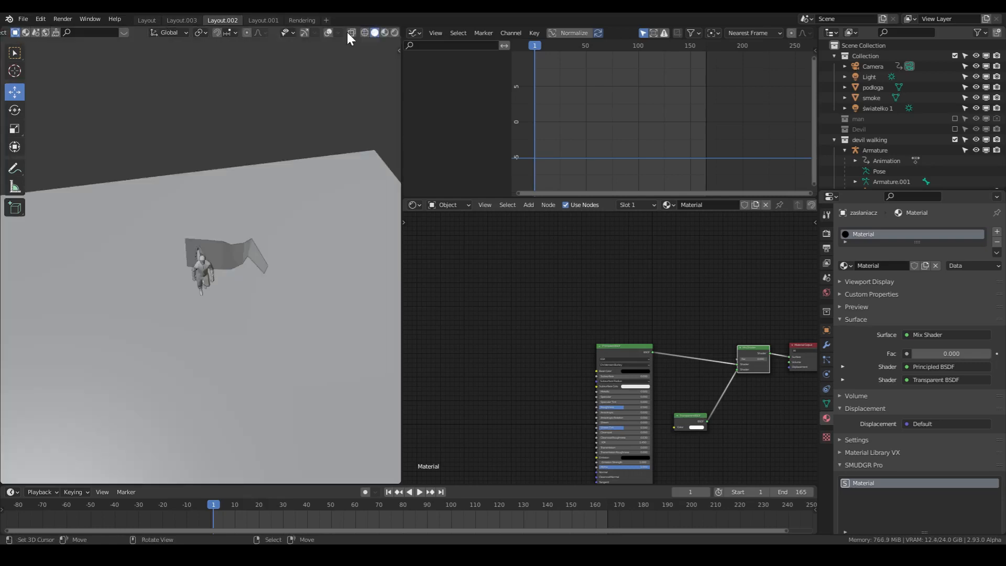
{"action": "left_click", "coordinate": [331, 329]}
{"action": "left_click", "coordinate": [316, 33]}
{"action": "middle_click_drag", "start_coordinate": [310, 212], "coordinate": [325, 287]}
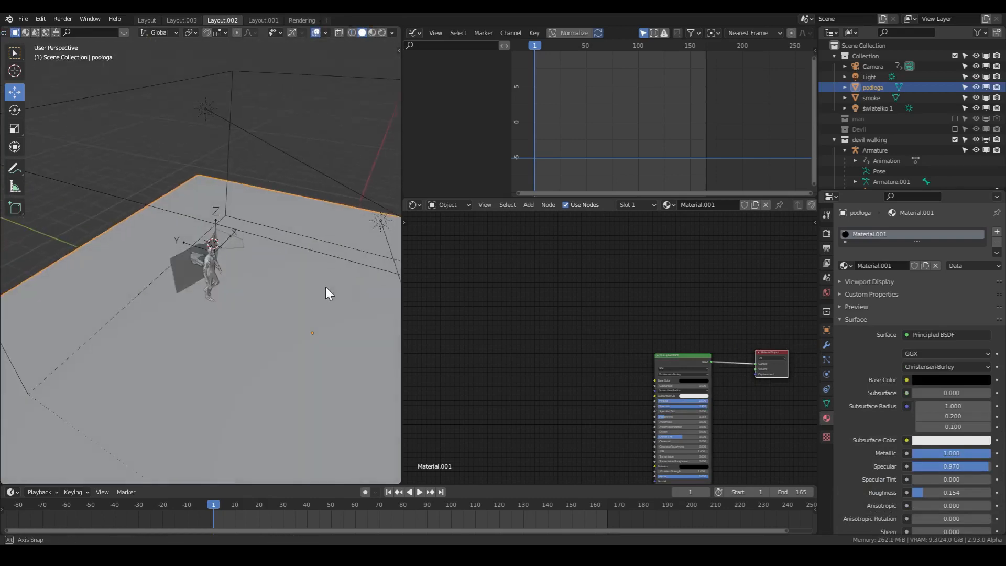
- Select the skrzydło.001 wing mesh on the character's back
{"action": "left_click", "coordinate": [227, 182]}
{"action": "middle_click_drag", "start_coordinate": [344, 244], "coordinate": [329, 259]}
{"action": "scroll", "coordinate": [202, 272], "scroll_direction": "up", "scroll_amount": 8}
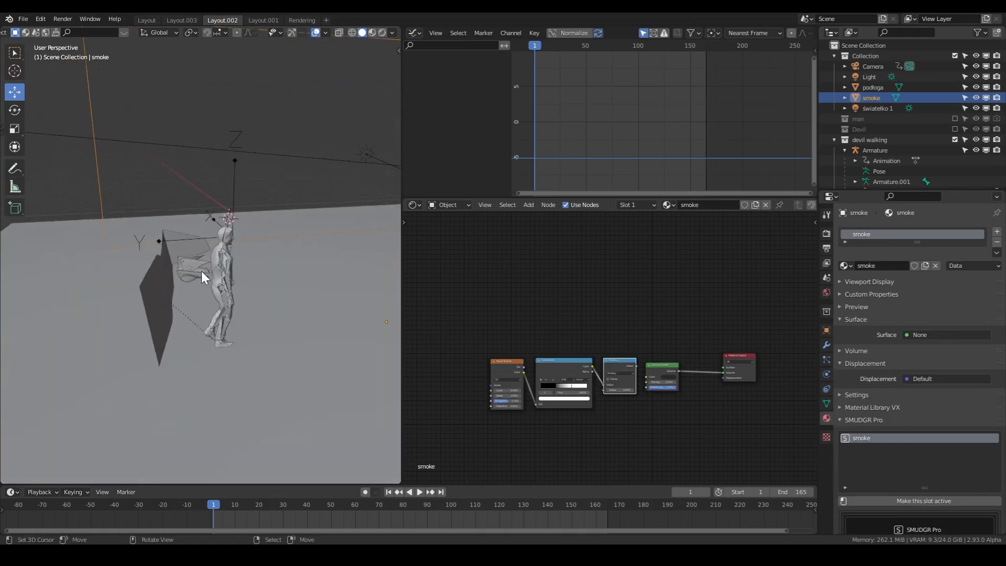
{"action": "left_click", "coordinate": [174, 299]}
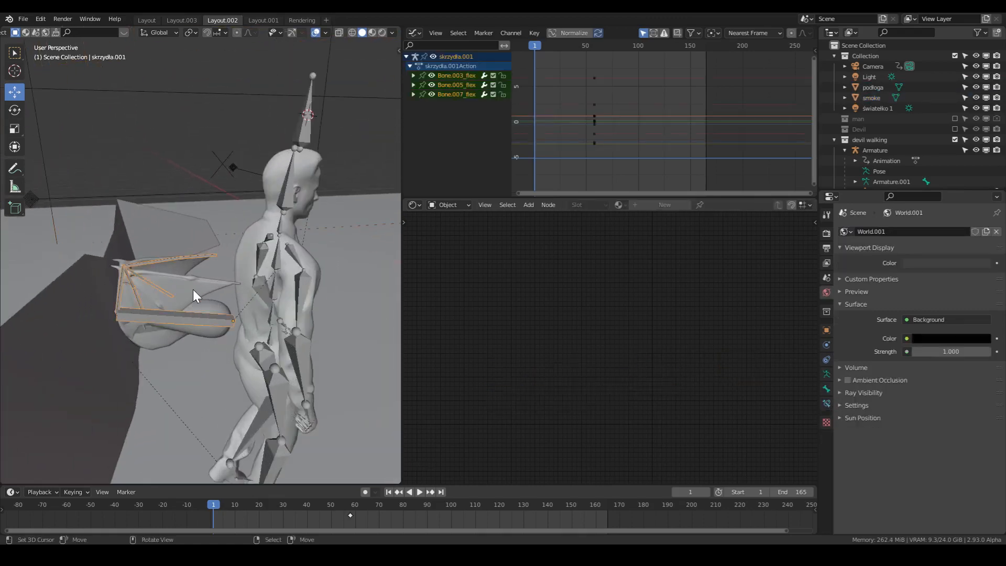
{"action": "left_click", "coordinate": [194, 291]}
- Scrub the walking animation through frame 35 to frame 57 and inspect the wings from a raised angle
{"action": "left_click_drag", "start_coordinate": [237, 523], "coordinate": [294, 336]}
{"action": "scroll", "coordinate": [297, 338], "scroll_direction": "down", "scroll_amount": 6}
{"action": "middle_click_drag", "start_coordinate": [288, 313], "coordinate": [244, 321]}
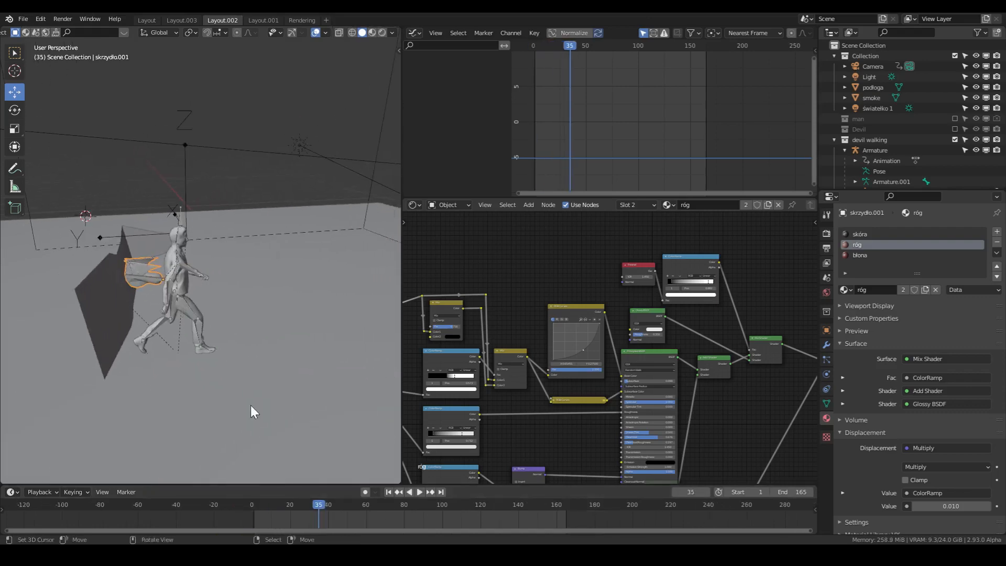
{"action": "left_click_drag", "start_coordinate": [346, 511], "coordinate": [361, 512]}
{"action": "middle_click_drag", "start_coordinate": [222, 390], "coordinate": [144, 432]}
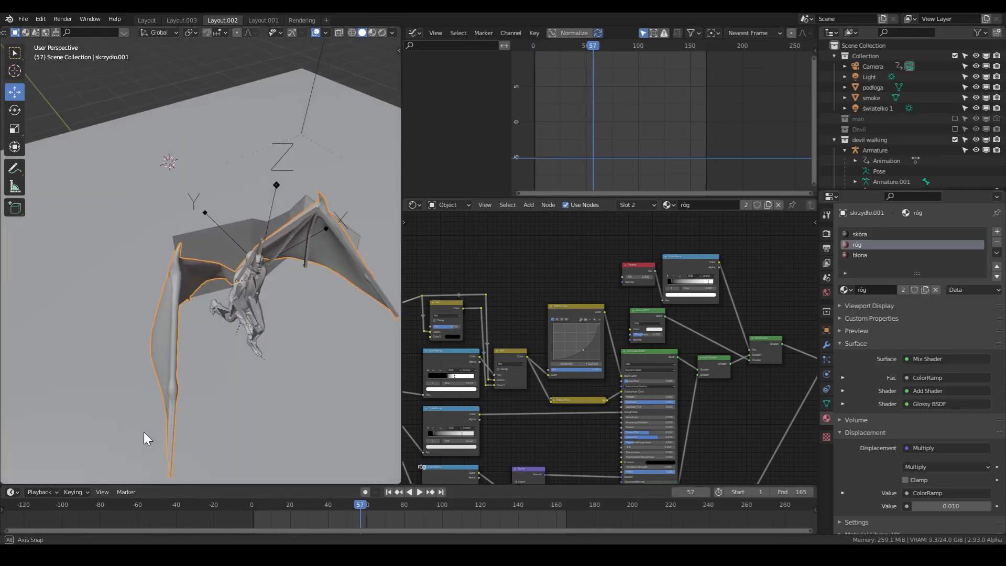